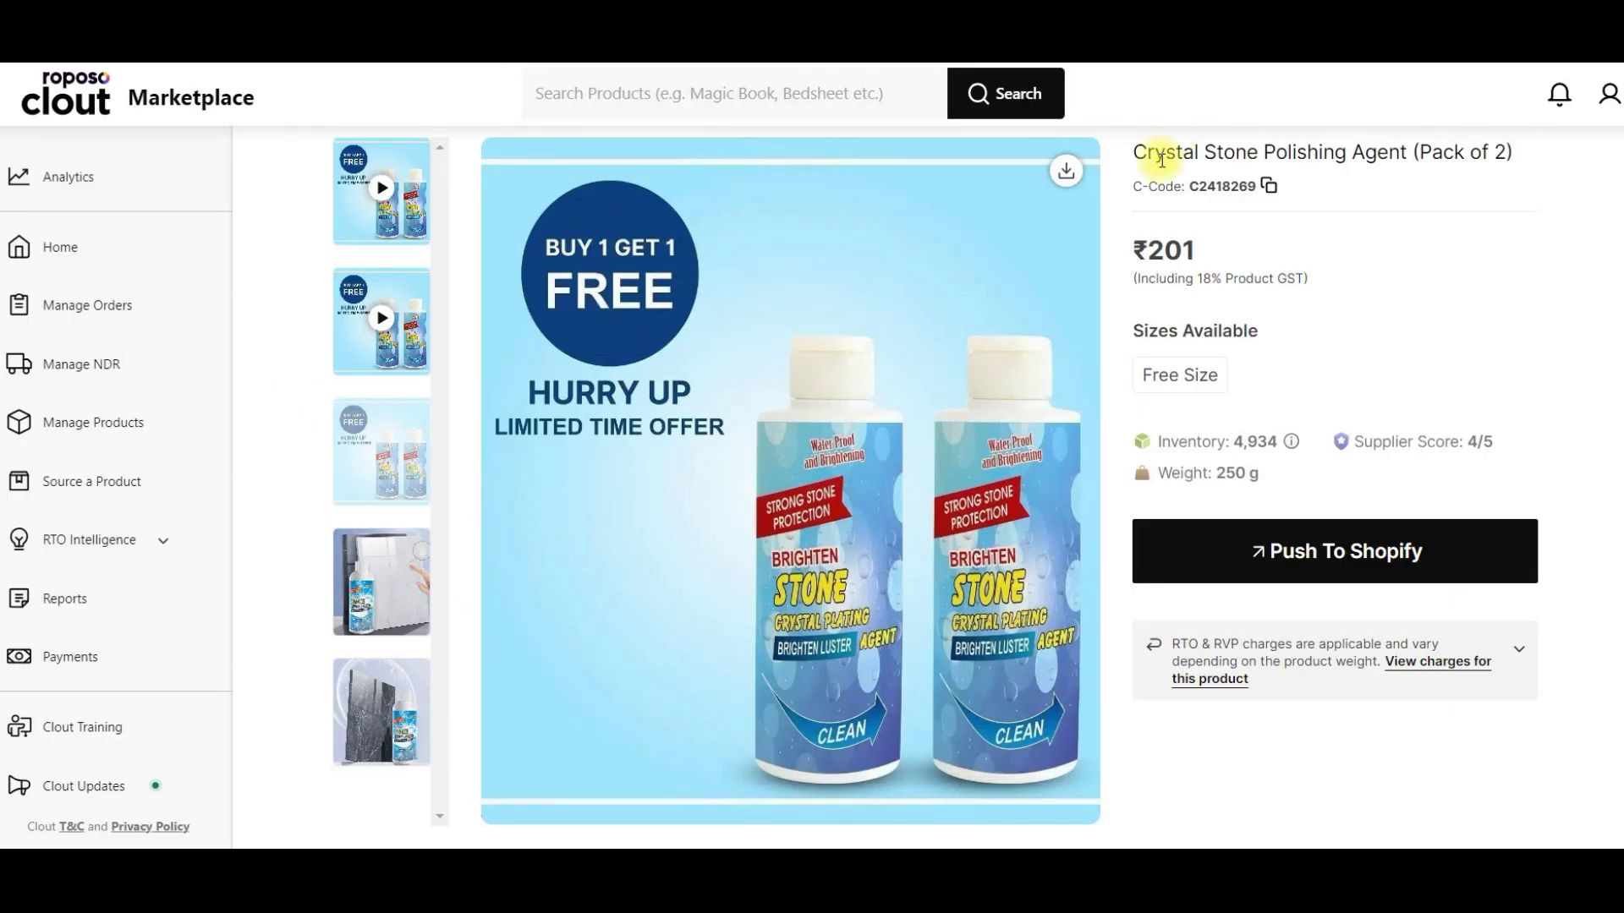
- Copy the product name "Crystal Stone Polishing Agent" from the Roposo Clout listing and search the Meta Ad Library for it
drag(1137, 151, 1378, 139)
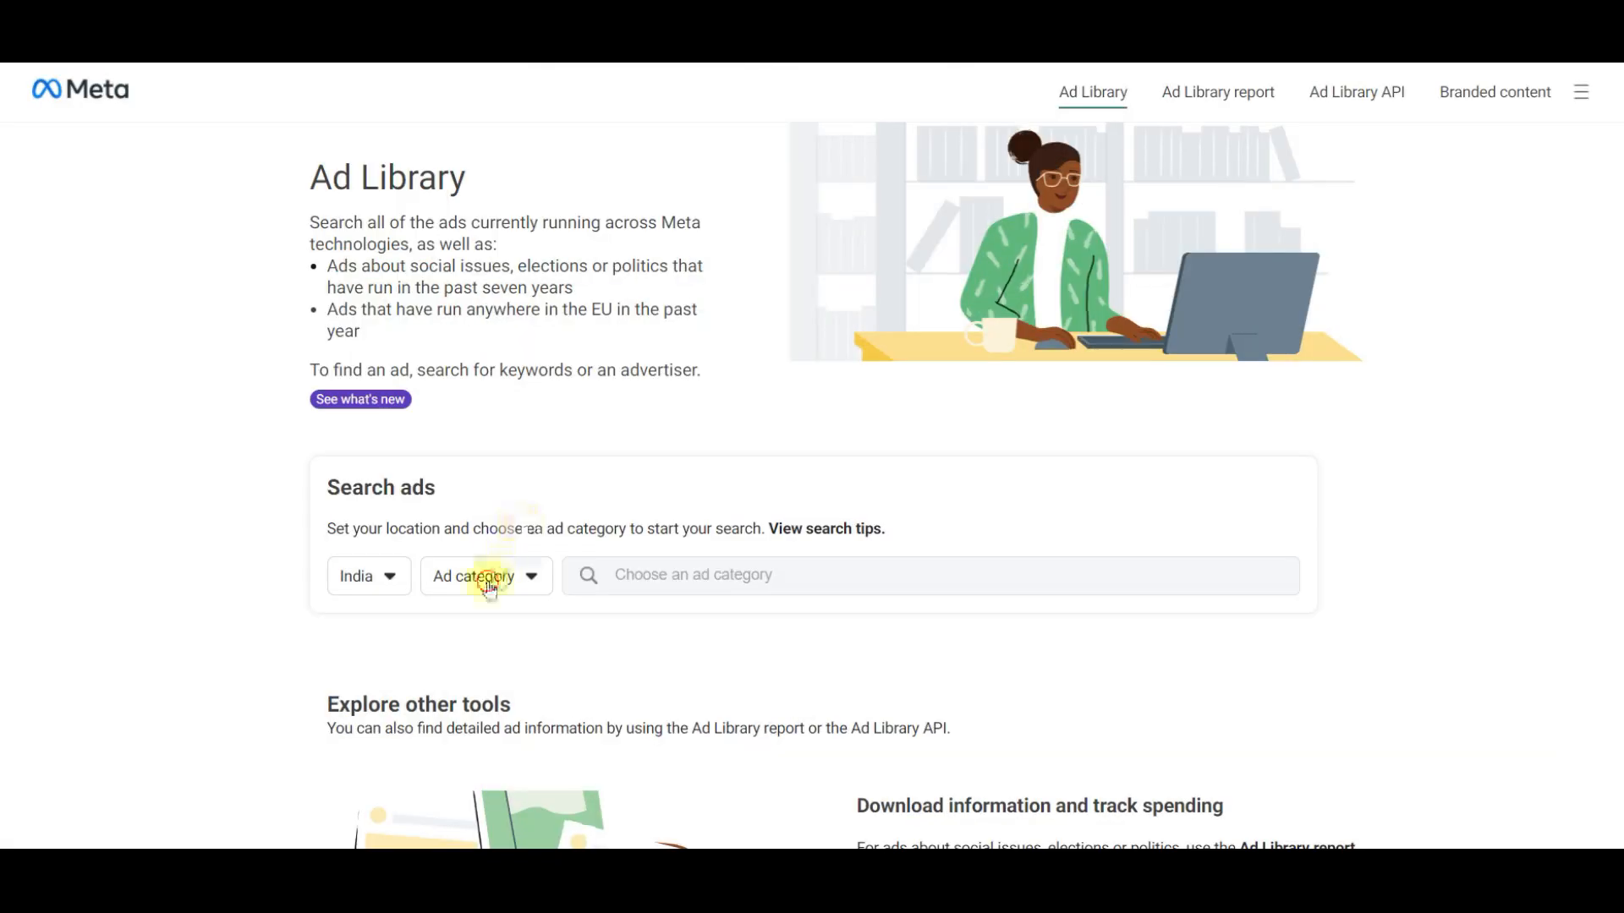
click(485, 576)
click(470, 672)
click(664, 574)
text(Crystal Stone Polishing Agent)
key(Return)
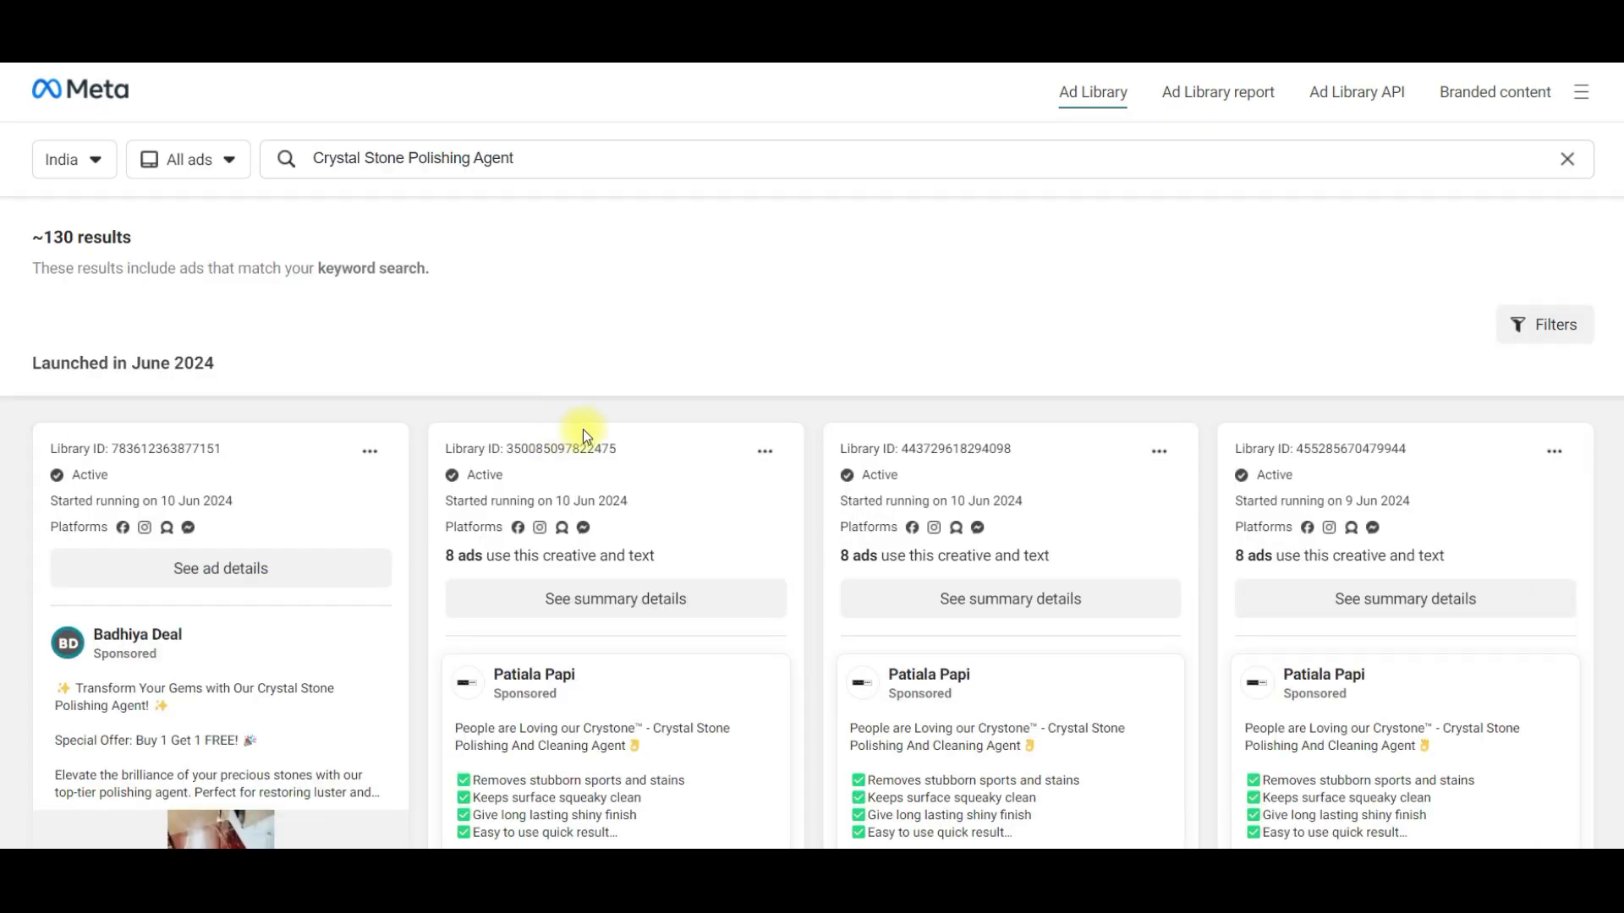
- Examine the competitor ads for the polishing agent, including their launch dates, ad counts and the first two video creatives
scroll(393, 656, down, 5)
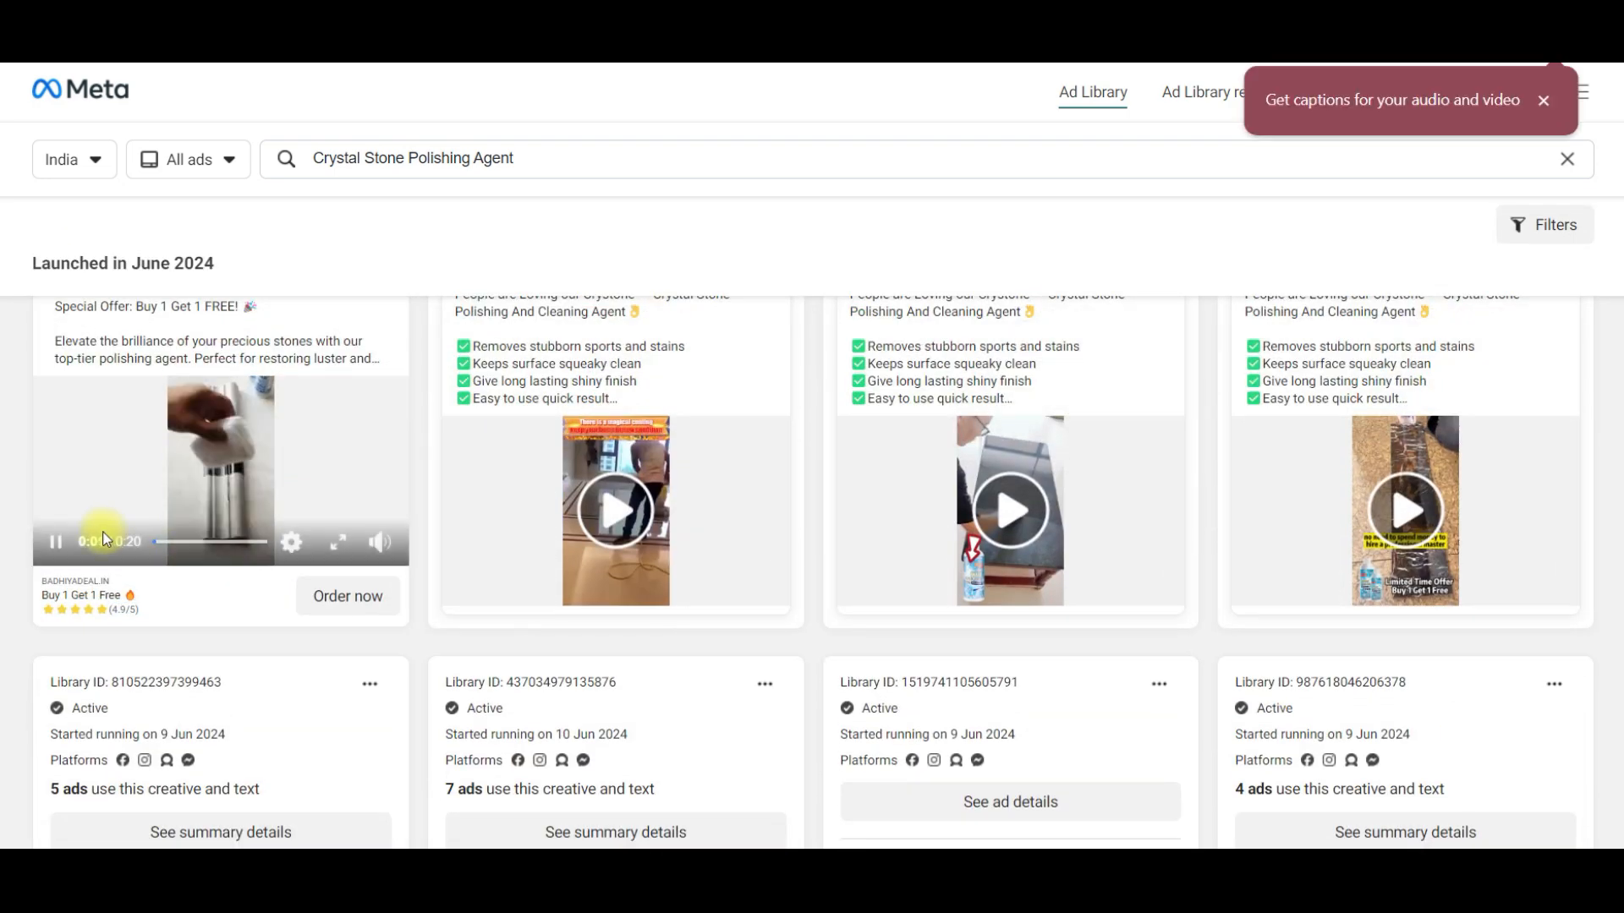
click(55, 546)
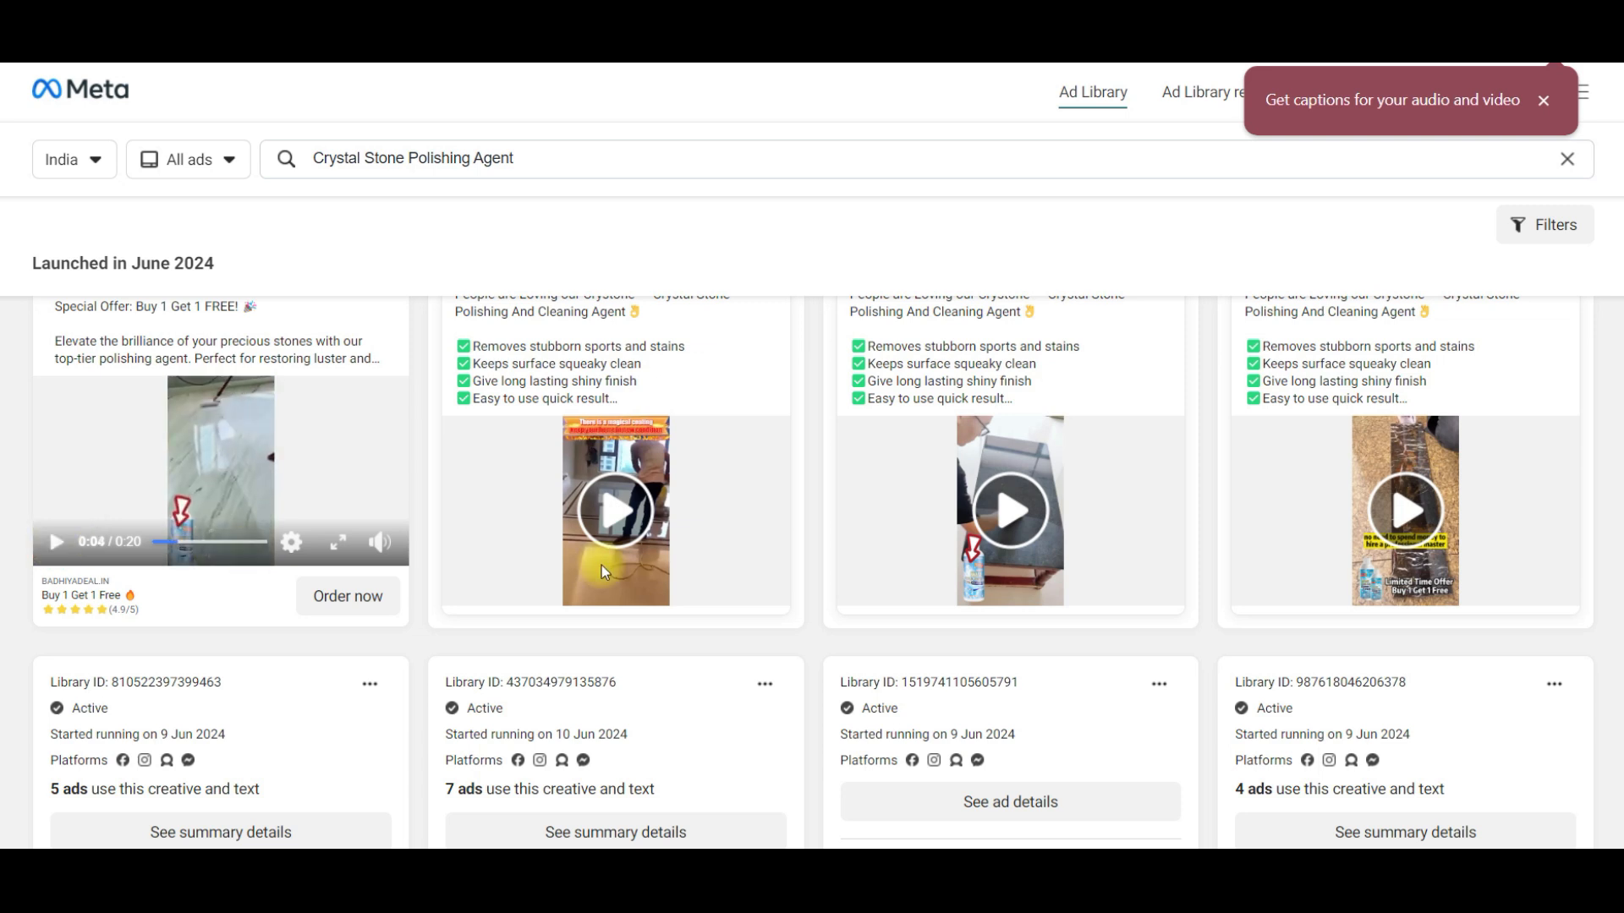
click(592, 522)
click(464, 589)
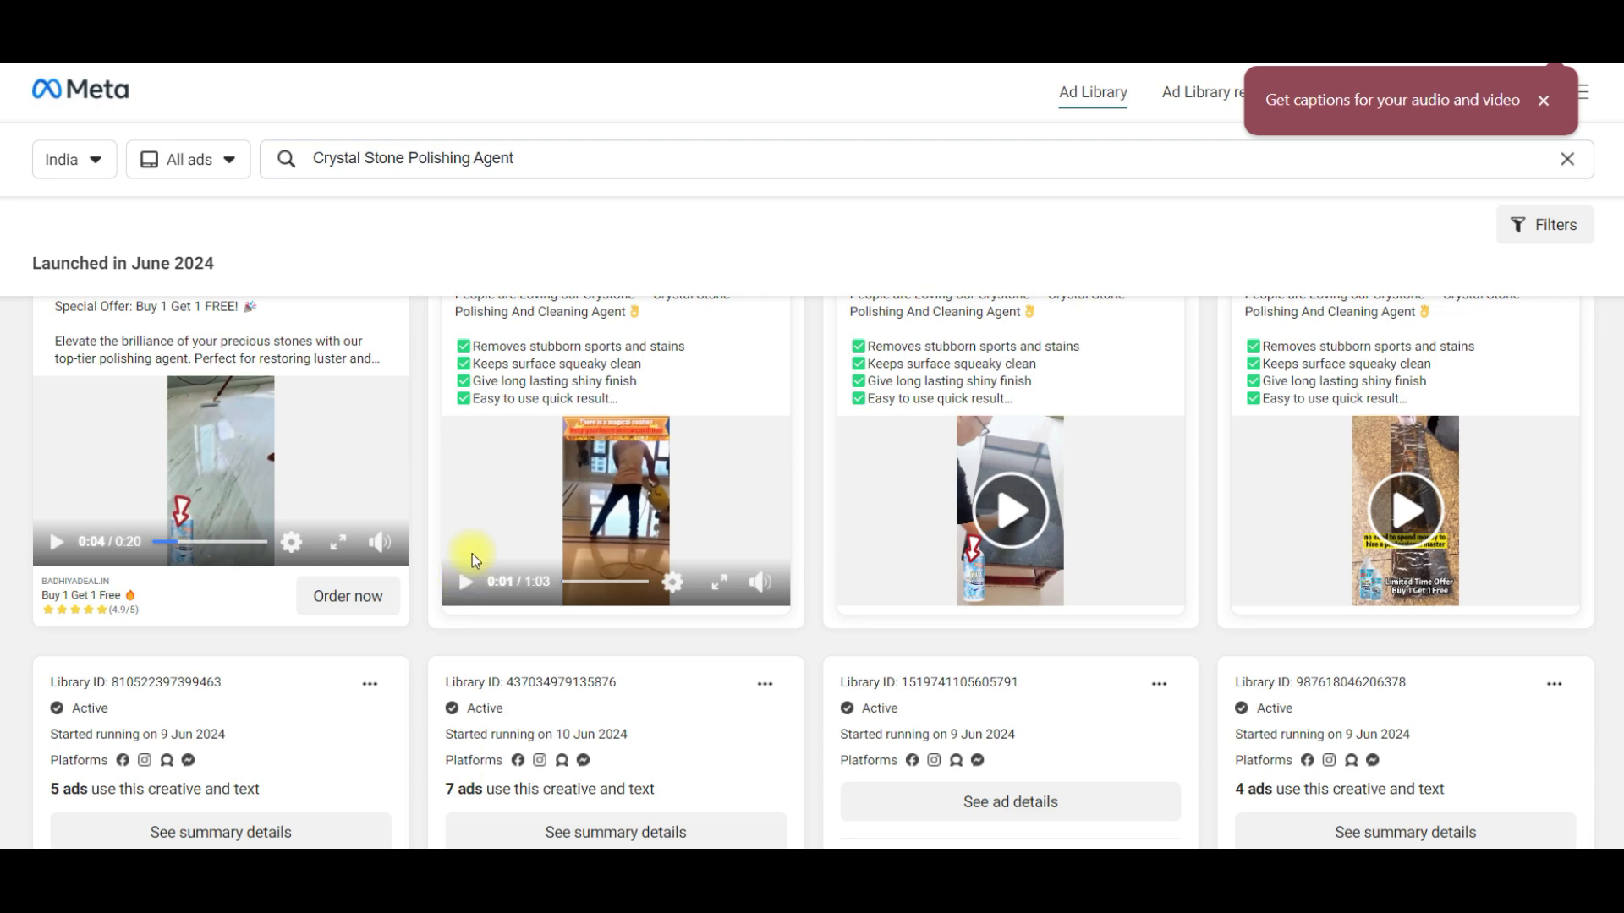
scroll(472, 554, up, 4)
scroll(714, 467, down, 11)
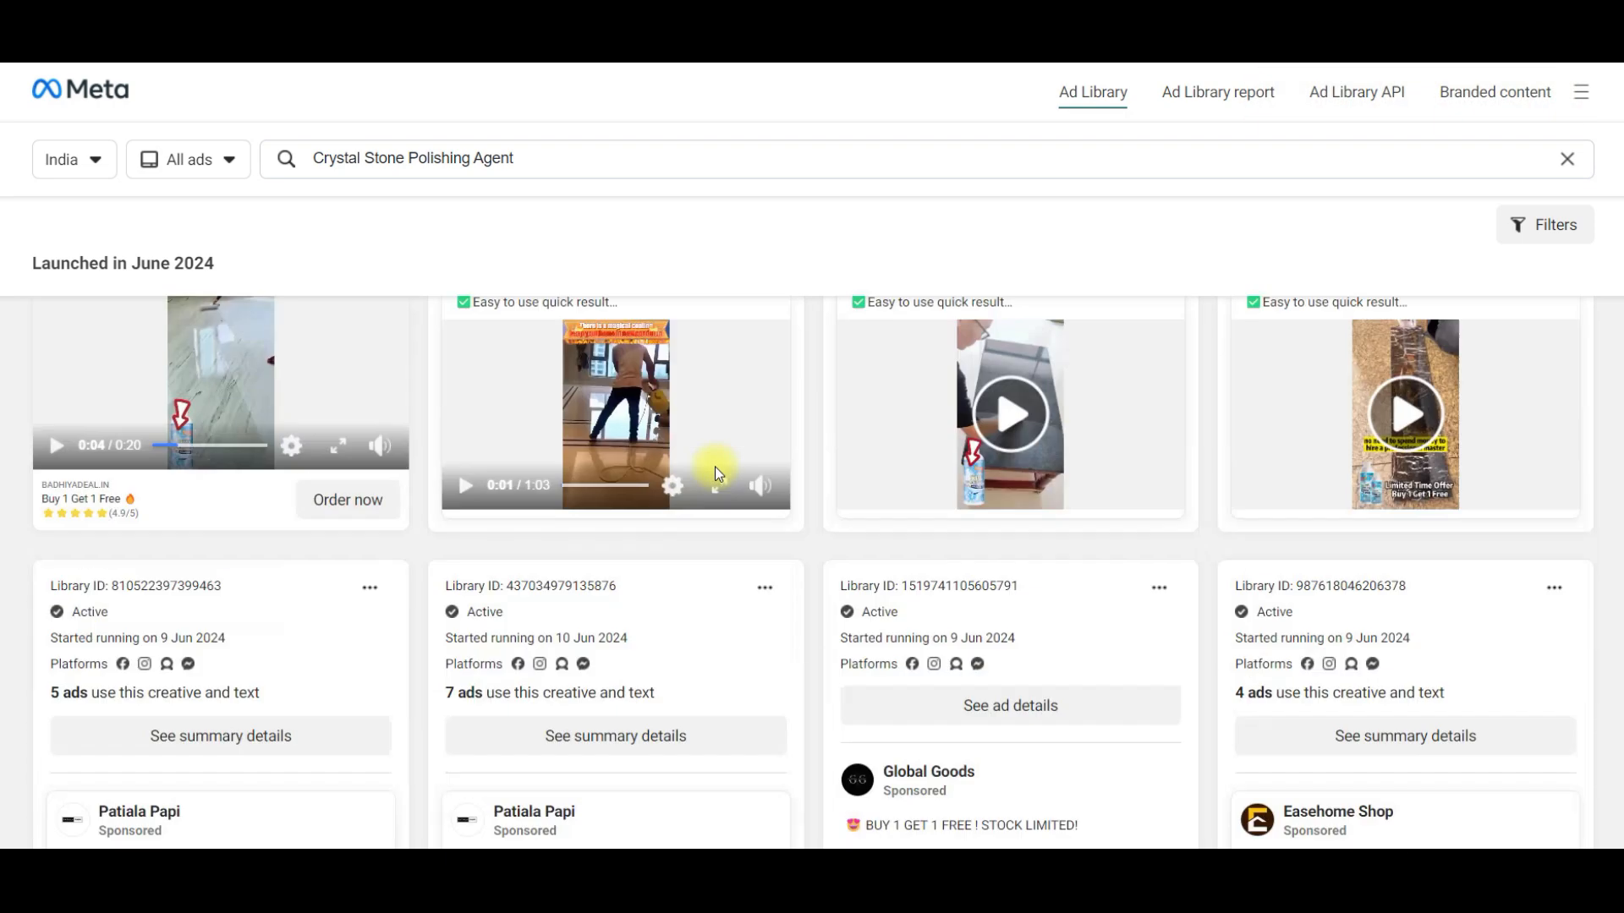
scroll(1027, 505, up, 4)
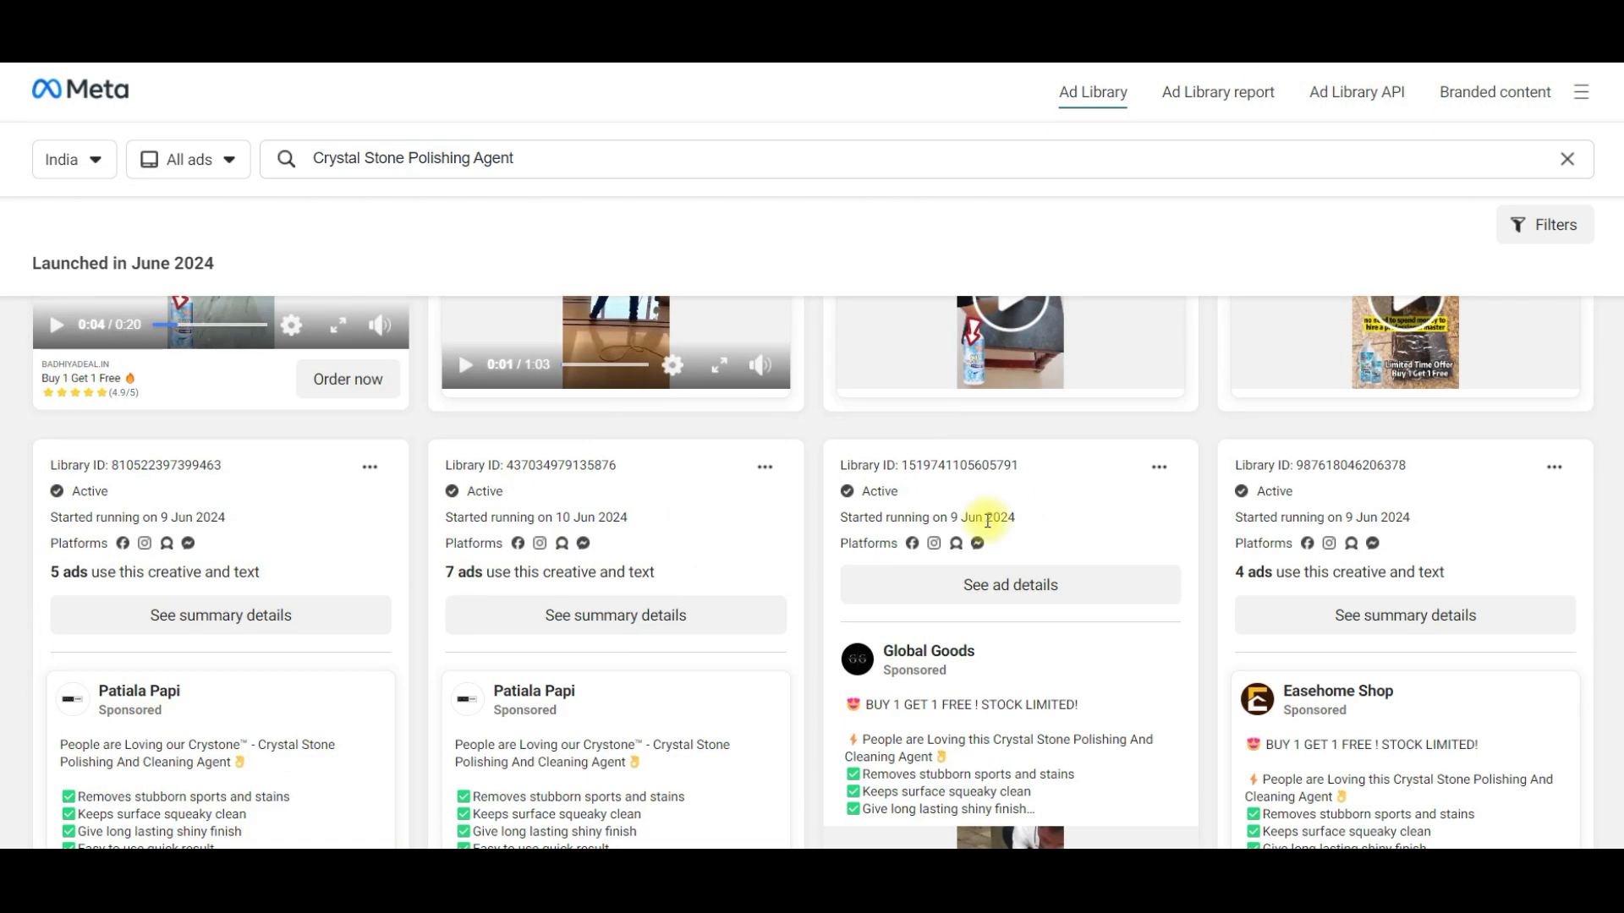
scroll(991, 504, down, 15)
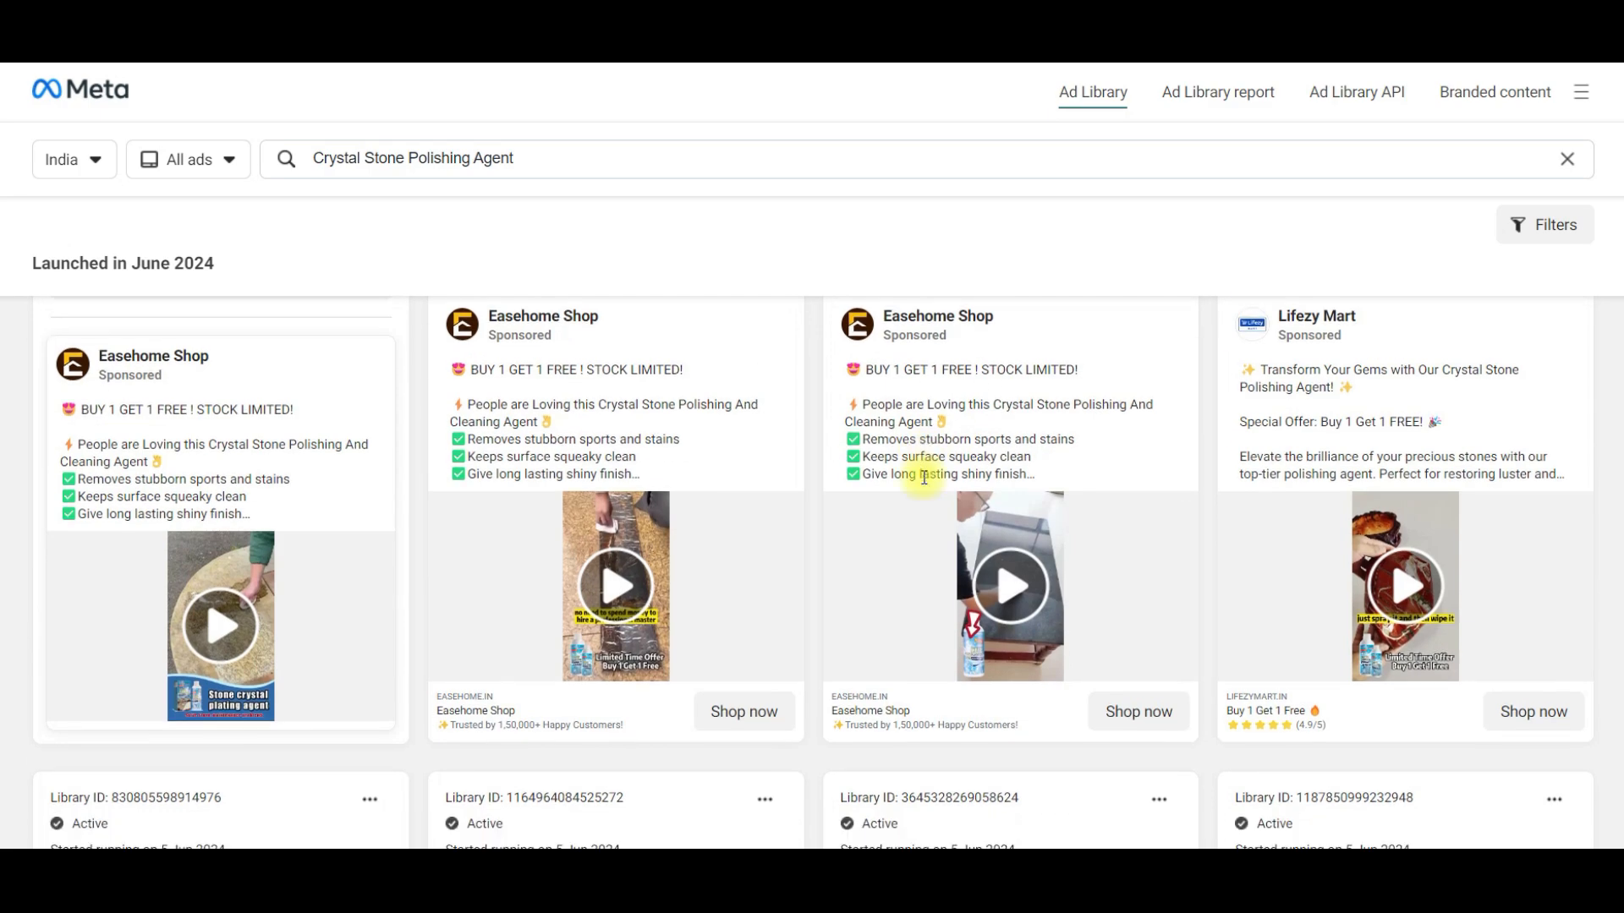
scroll(906, 473, up, 4)
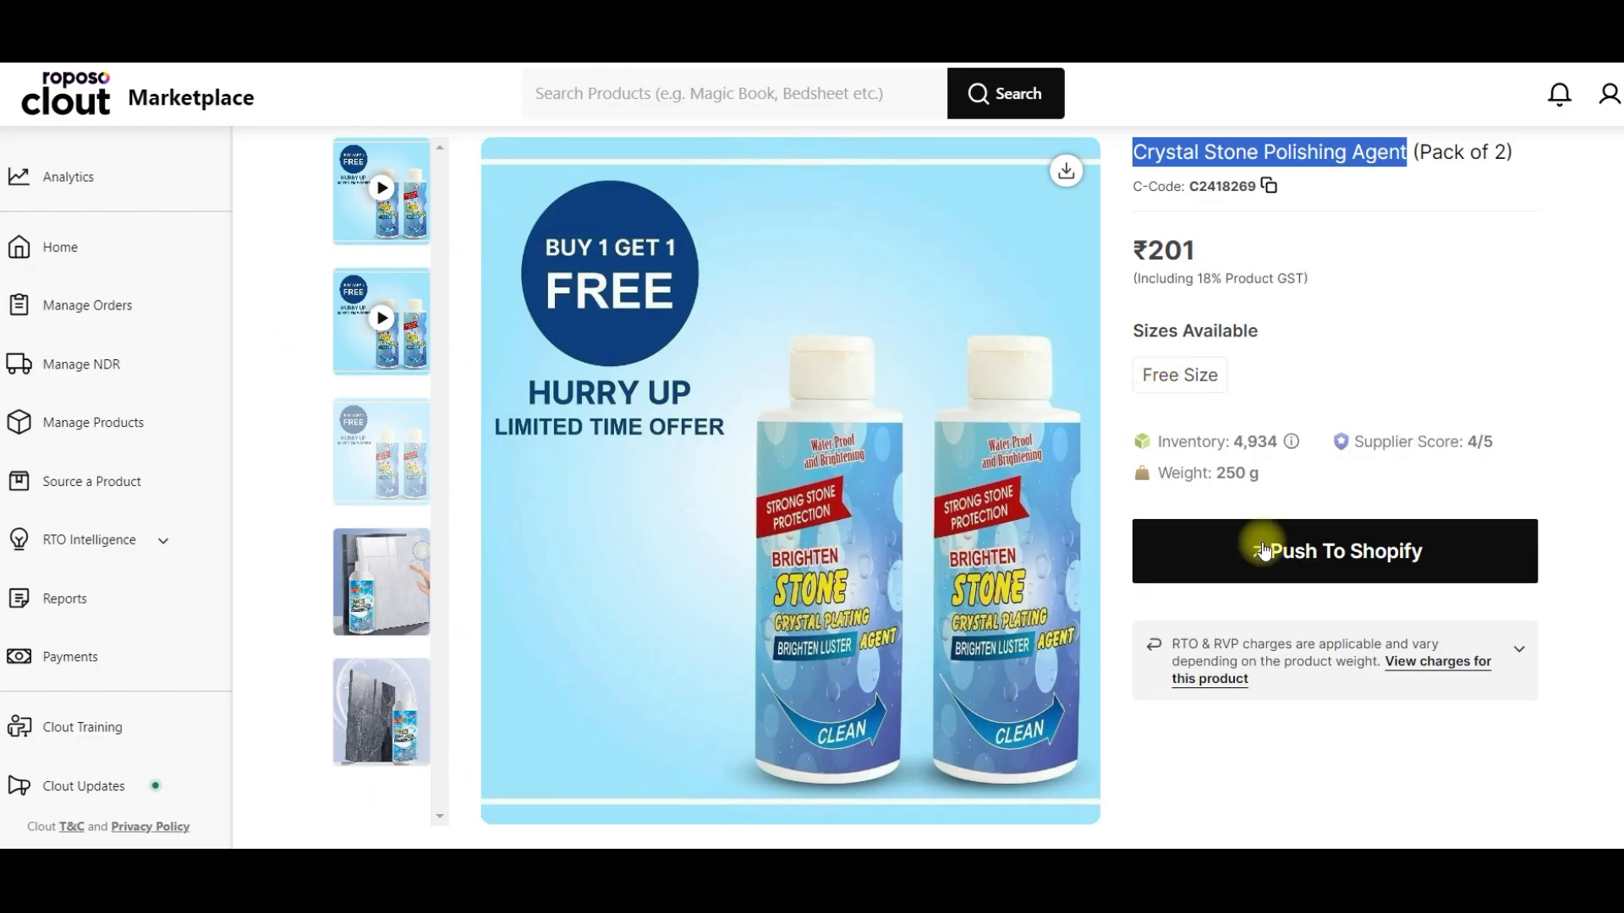
- Switch to Roposo Clout and push the Crystal Stone Polishing Agent (Pack of 2) to Shopify with a selling price of ₹699
click(1277, 561)
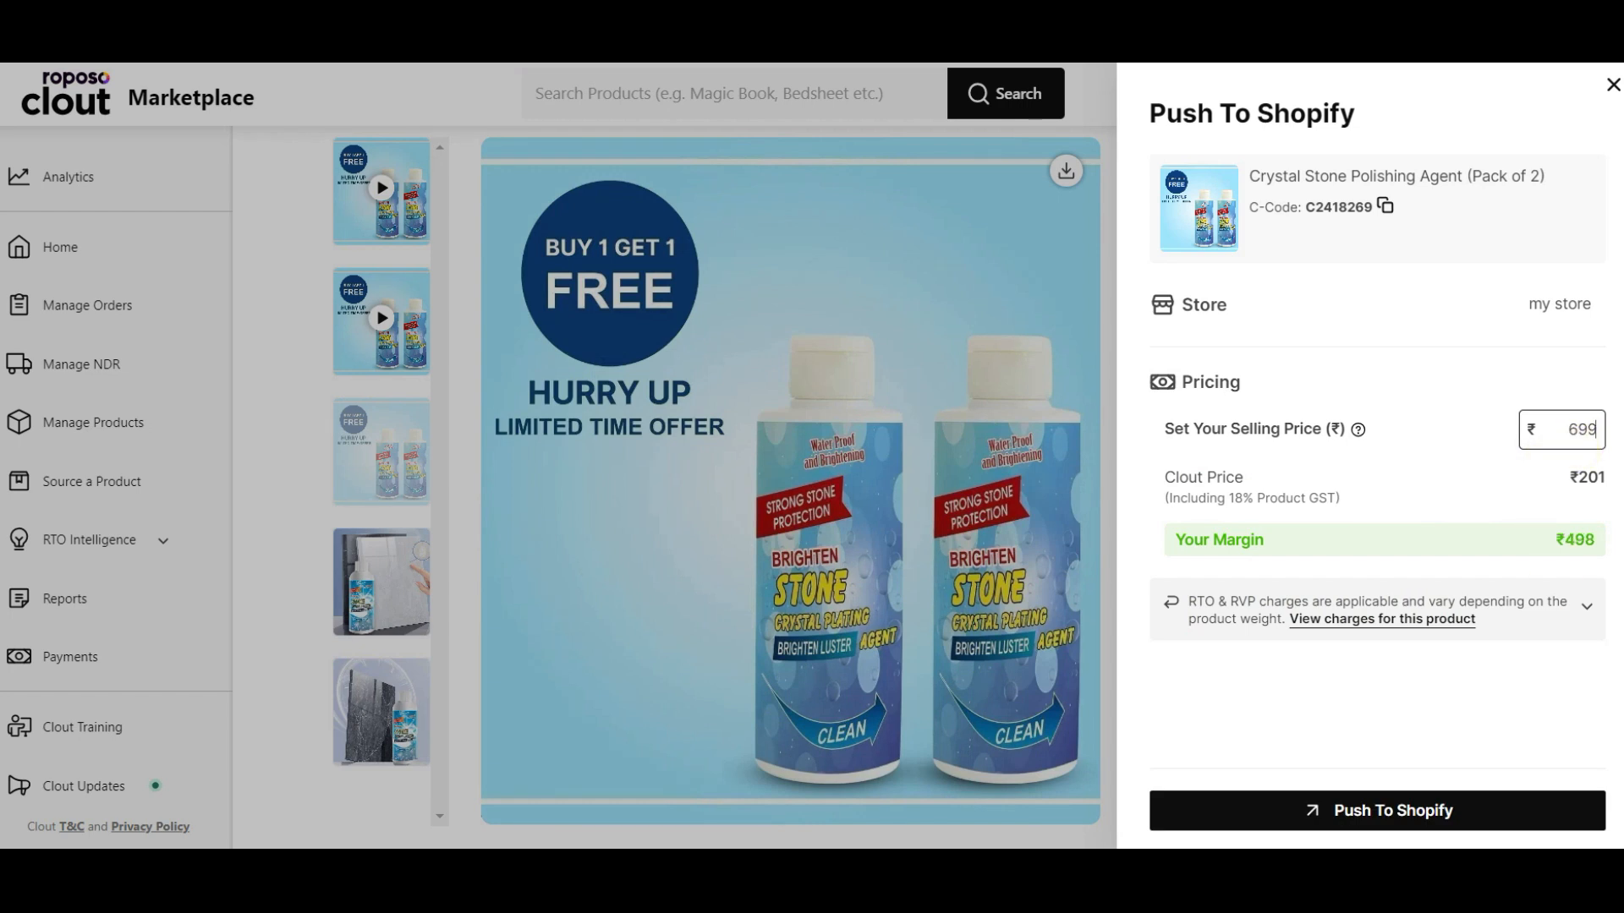
click(1332, 808)
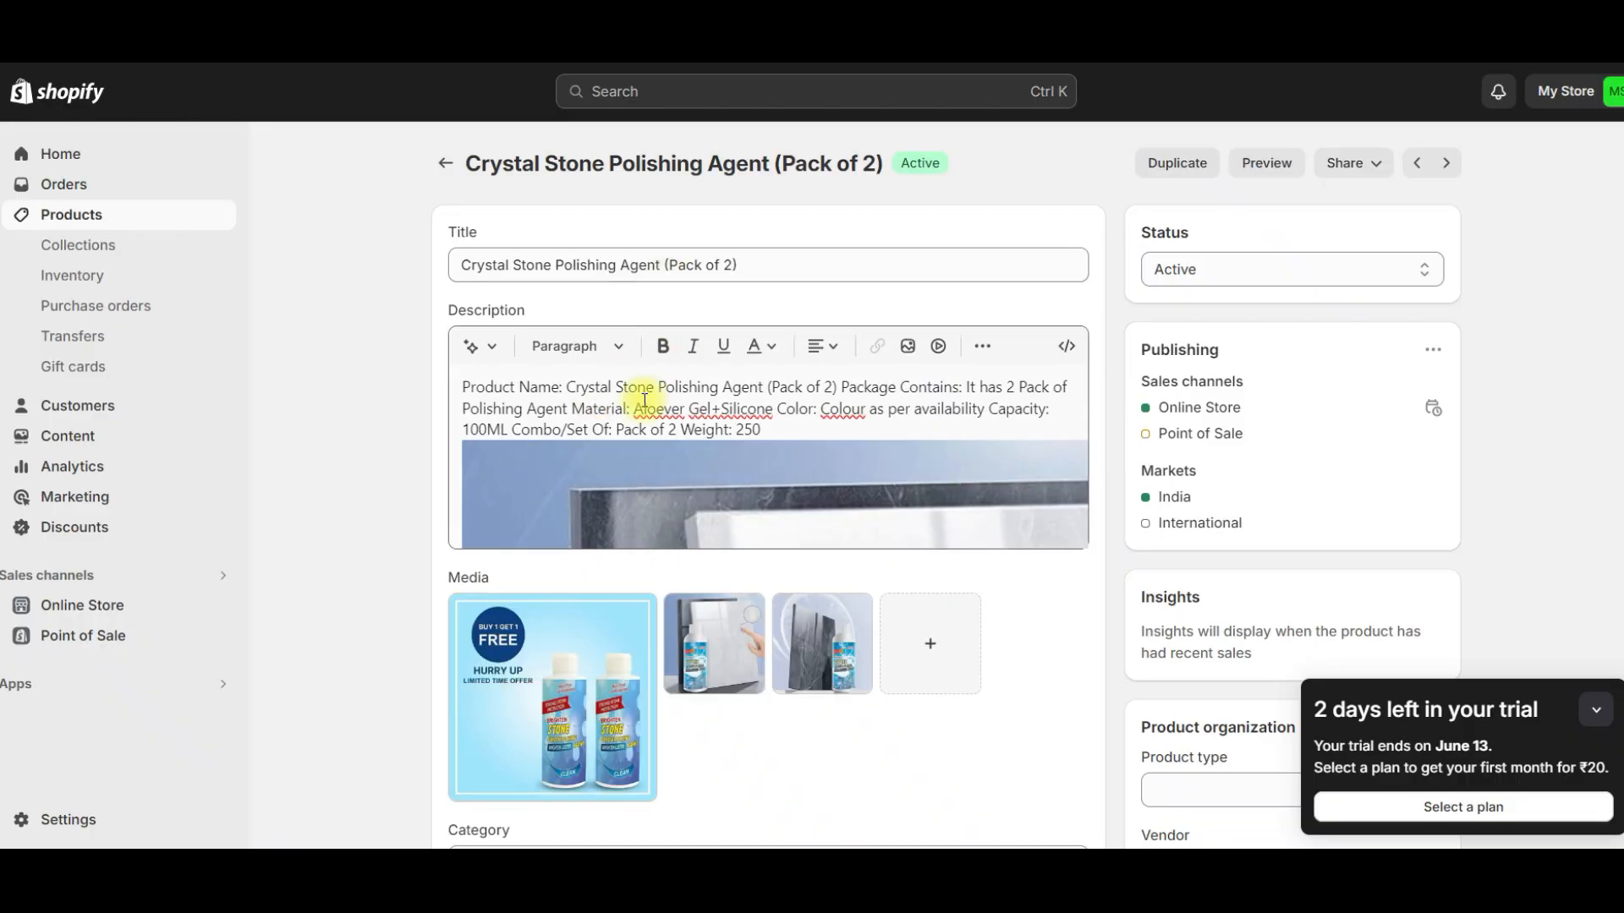
- In the Shopify admin, review the imported product and delete all text and images from its description
scroll(645, 392, down, 4)
scroll(873, 555, up, 4)
scroll(922, 454, down, 5)
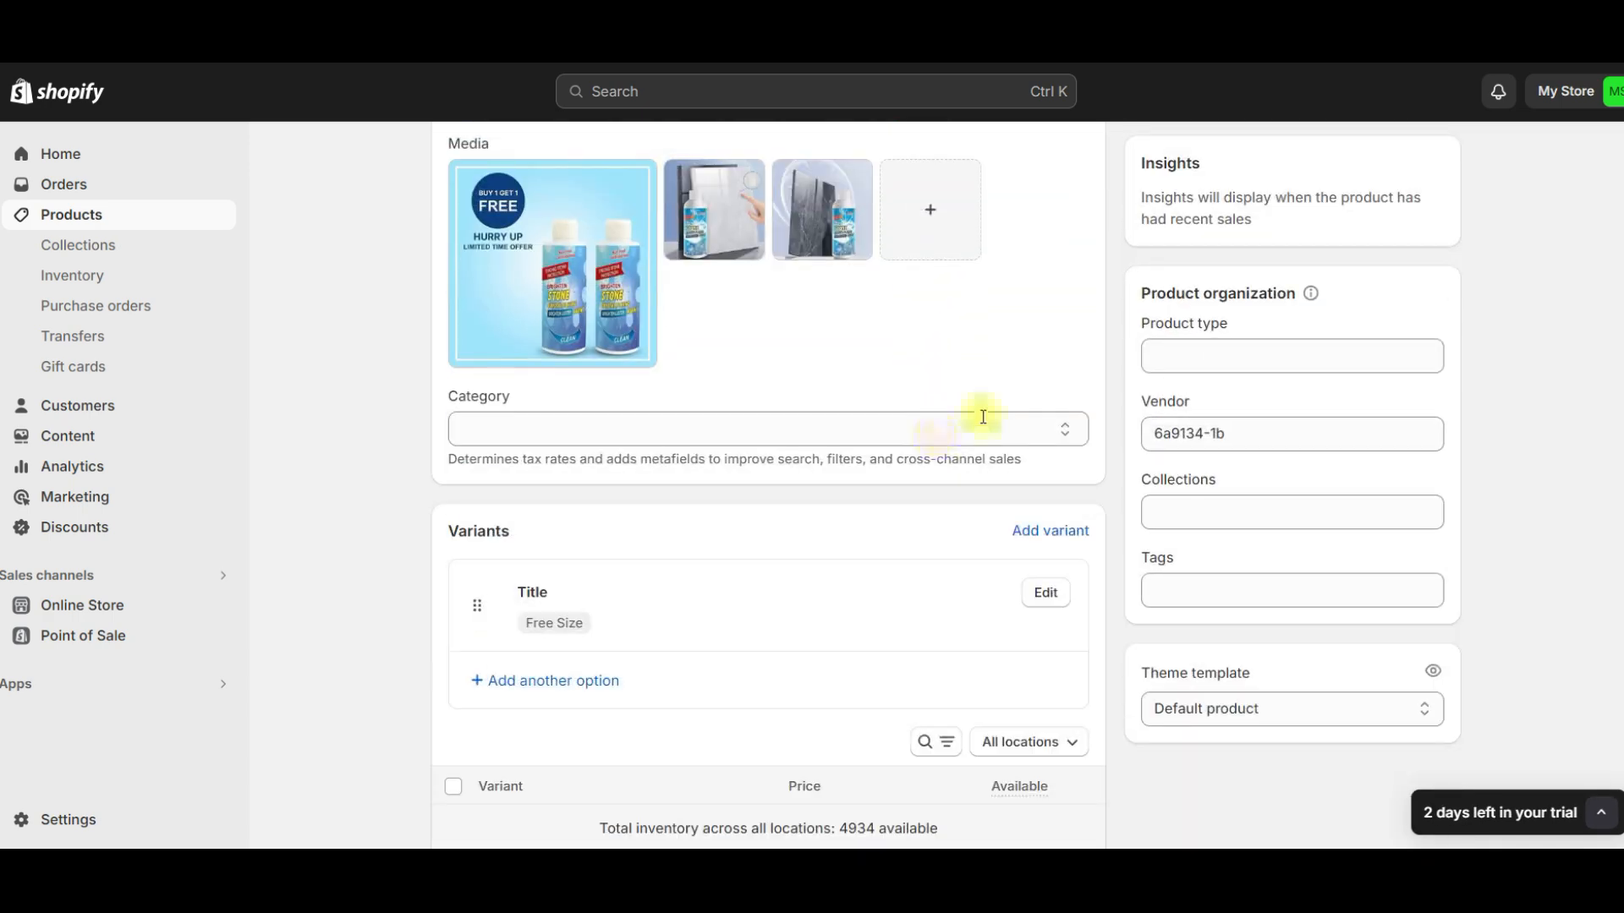
scroll(1029, 301, up, 5)
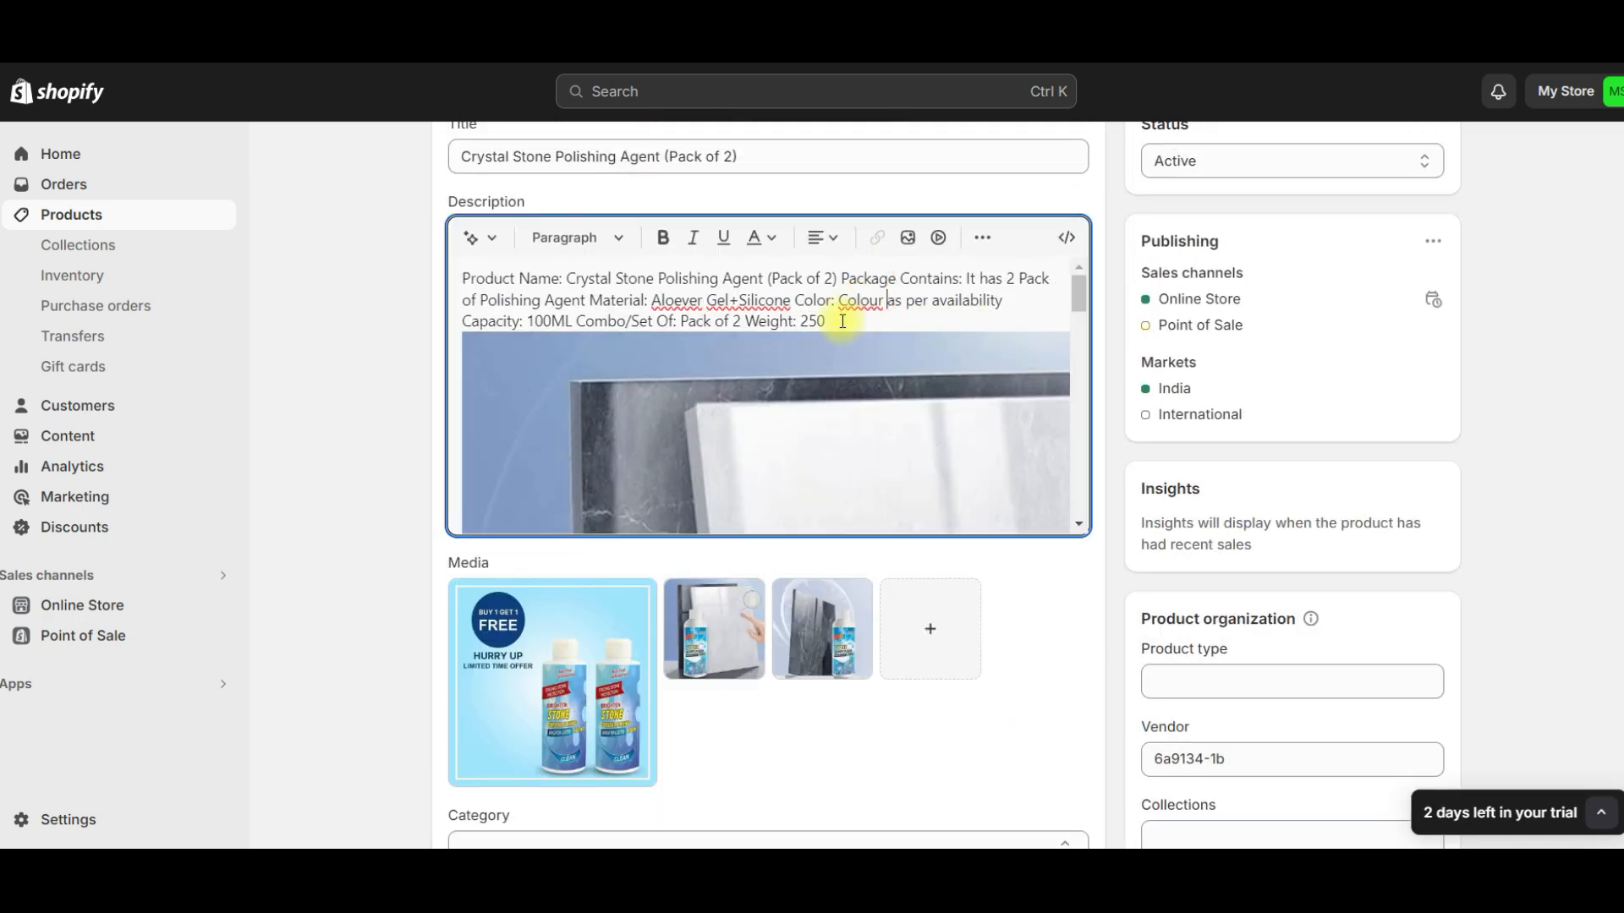
scroll(837, 330, down, 3)
scroll(827, 349, down, 3)
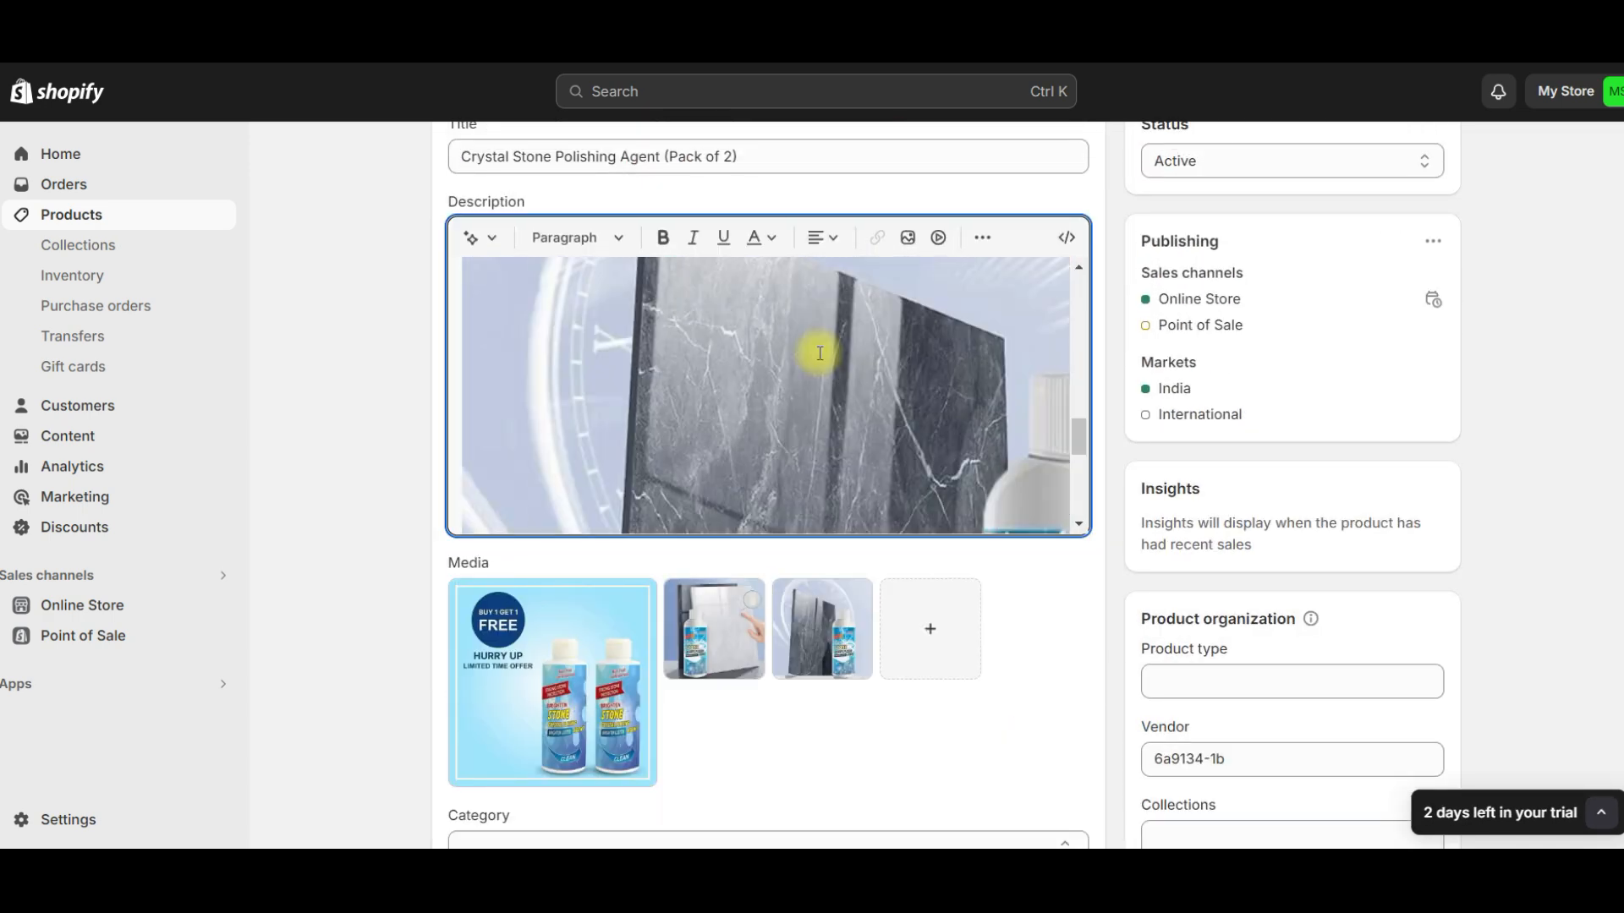
scroll(564, 339, up, 5)
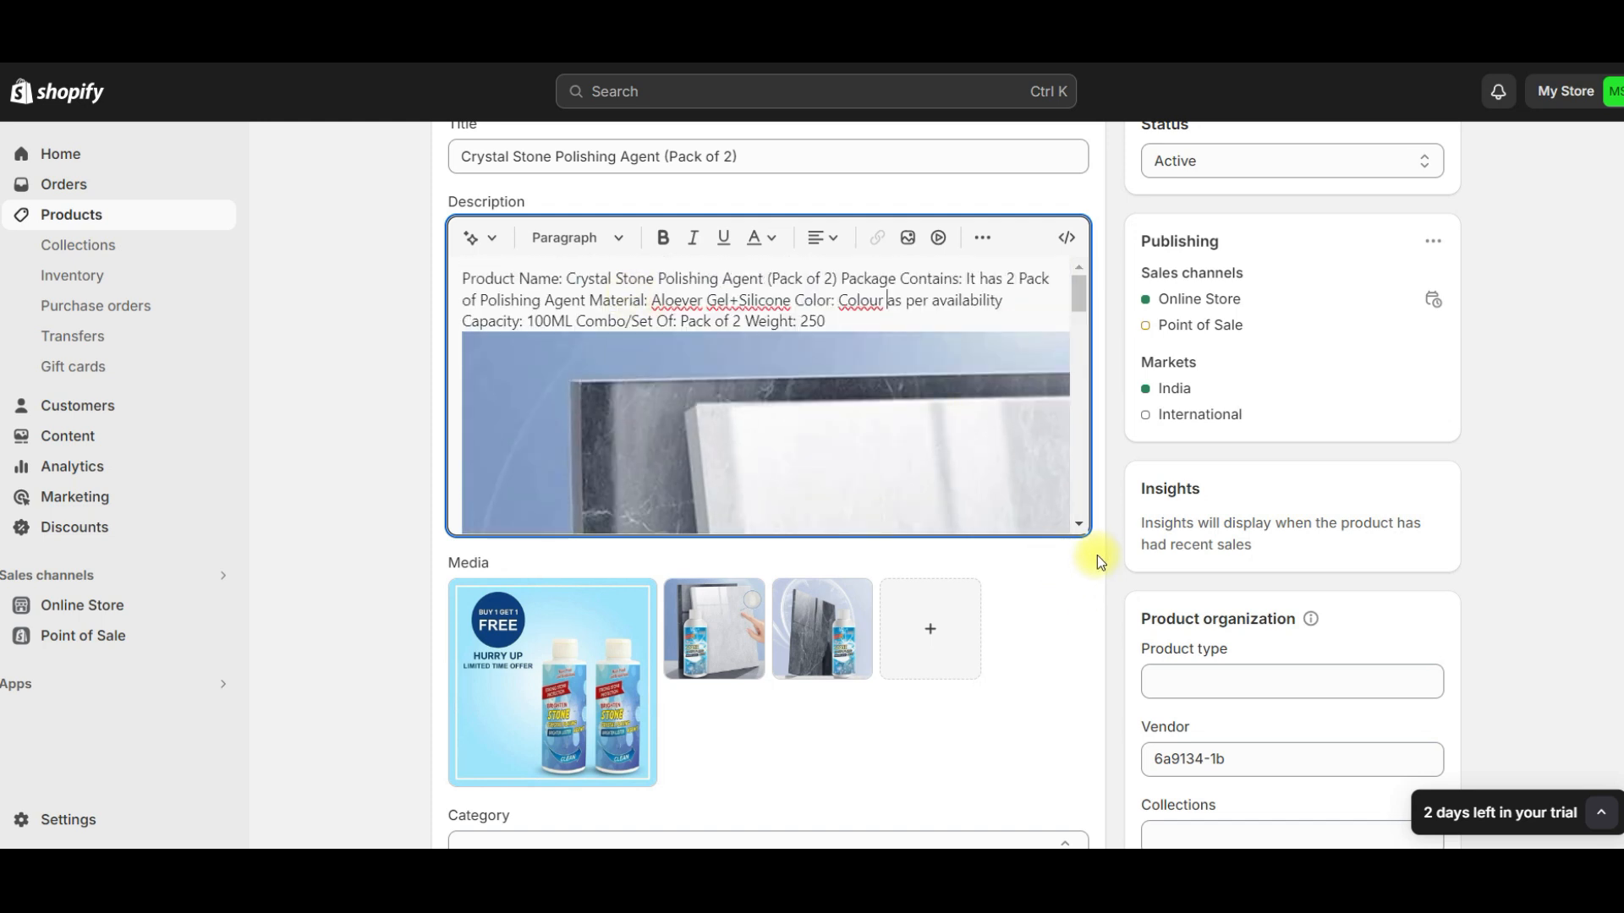
key(ctrl+a)
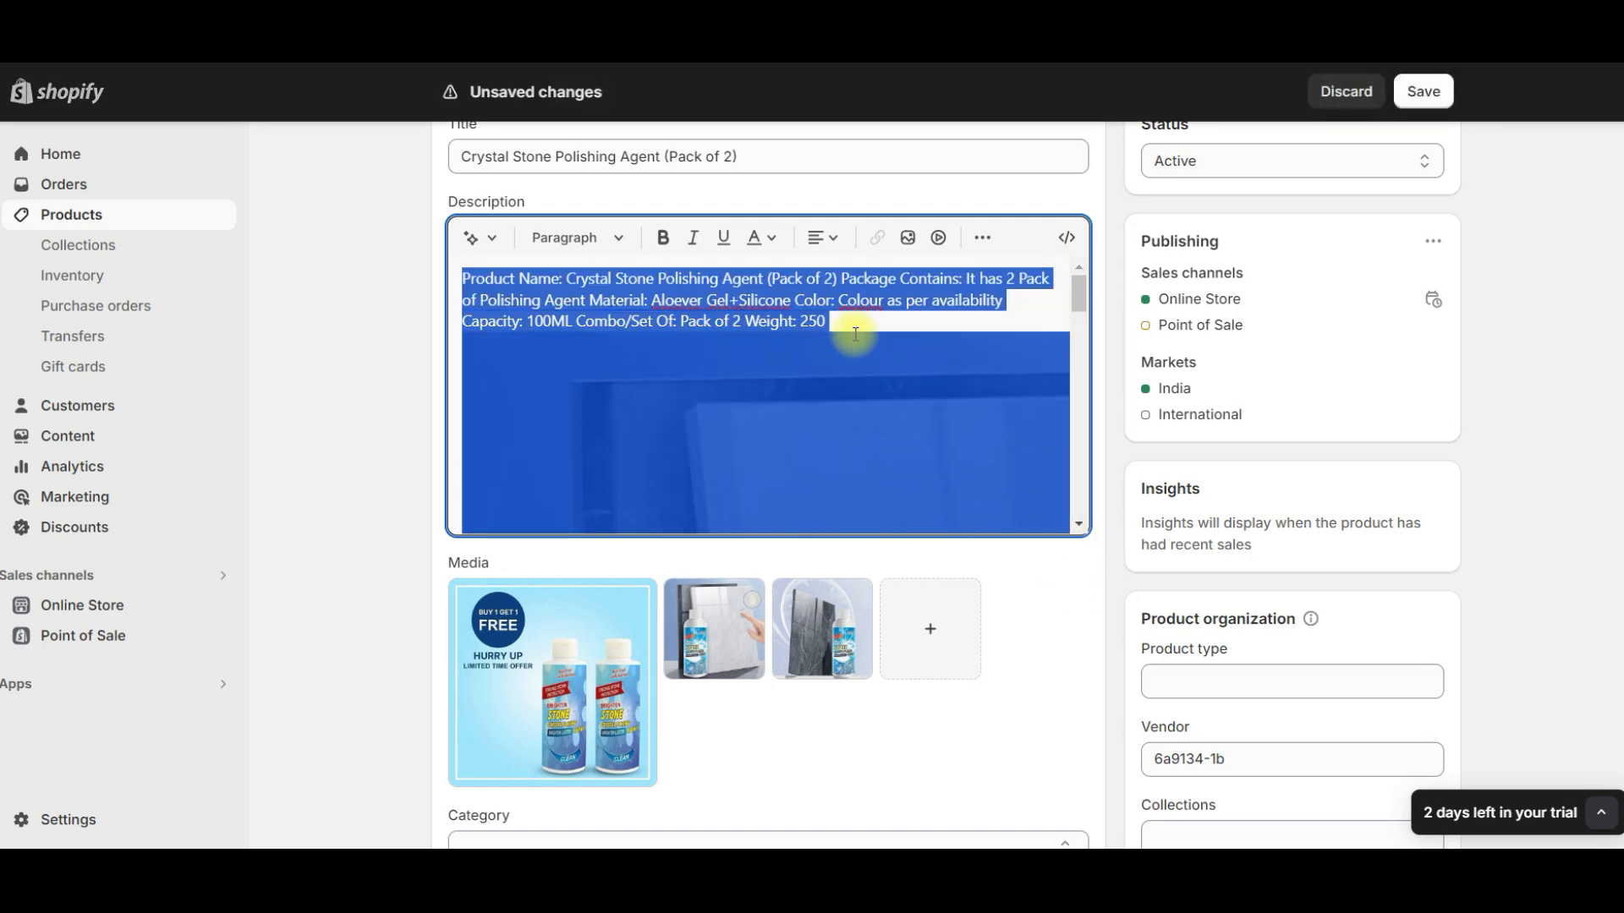
key(BackSpace)
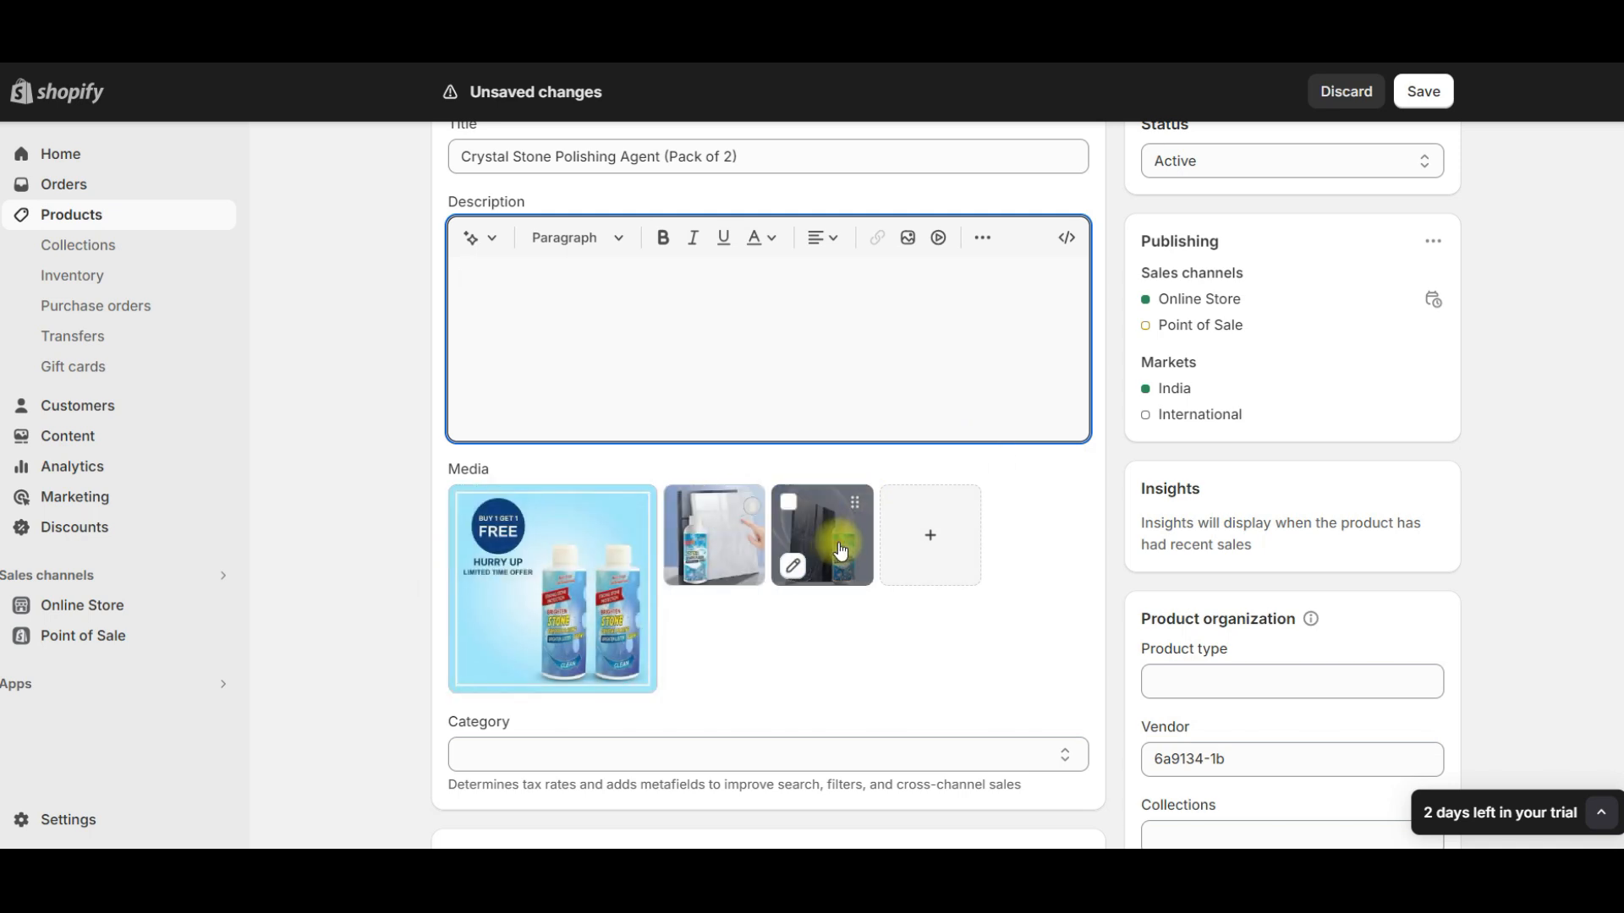
- Delete the product's Title variant option with the Free Size value, along with the empty replacement option
scroll(808, 594, down, 4)
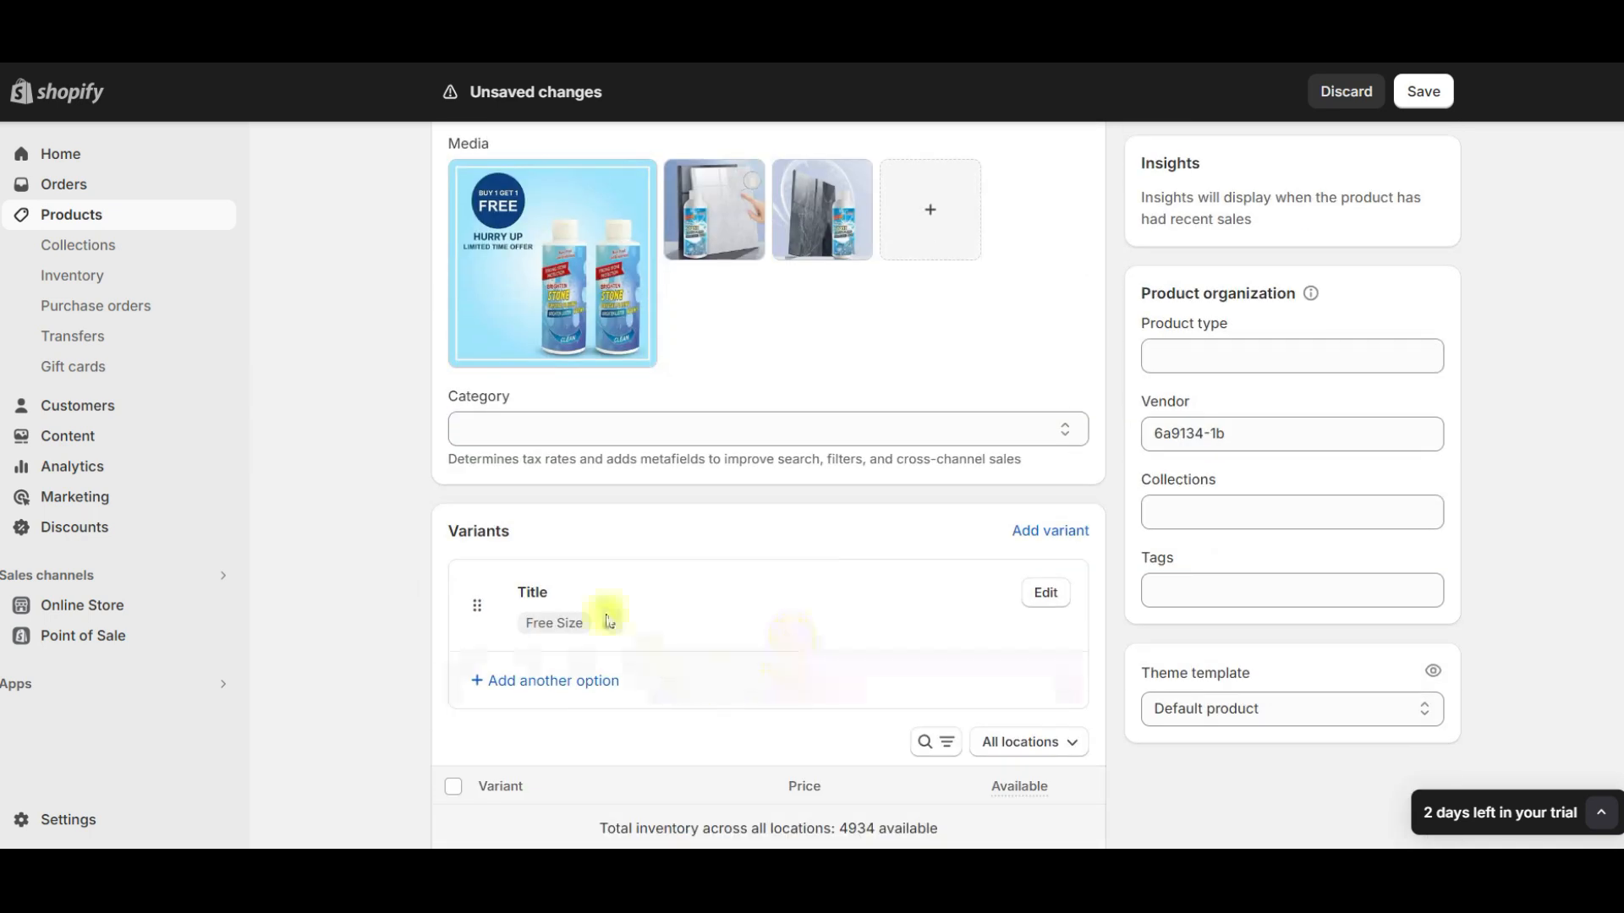
click(1049, 590)
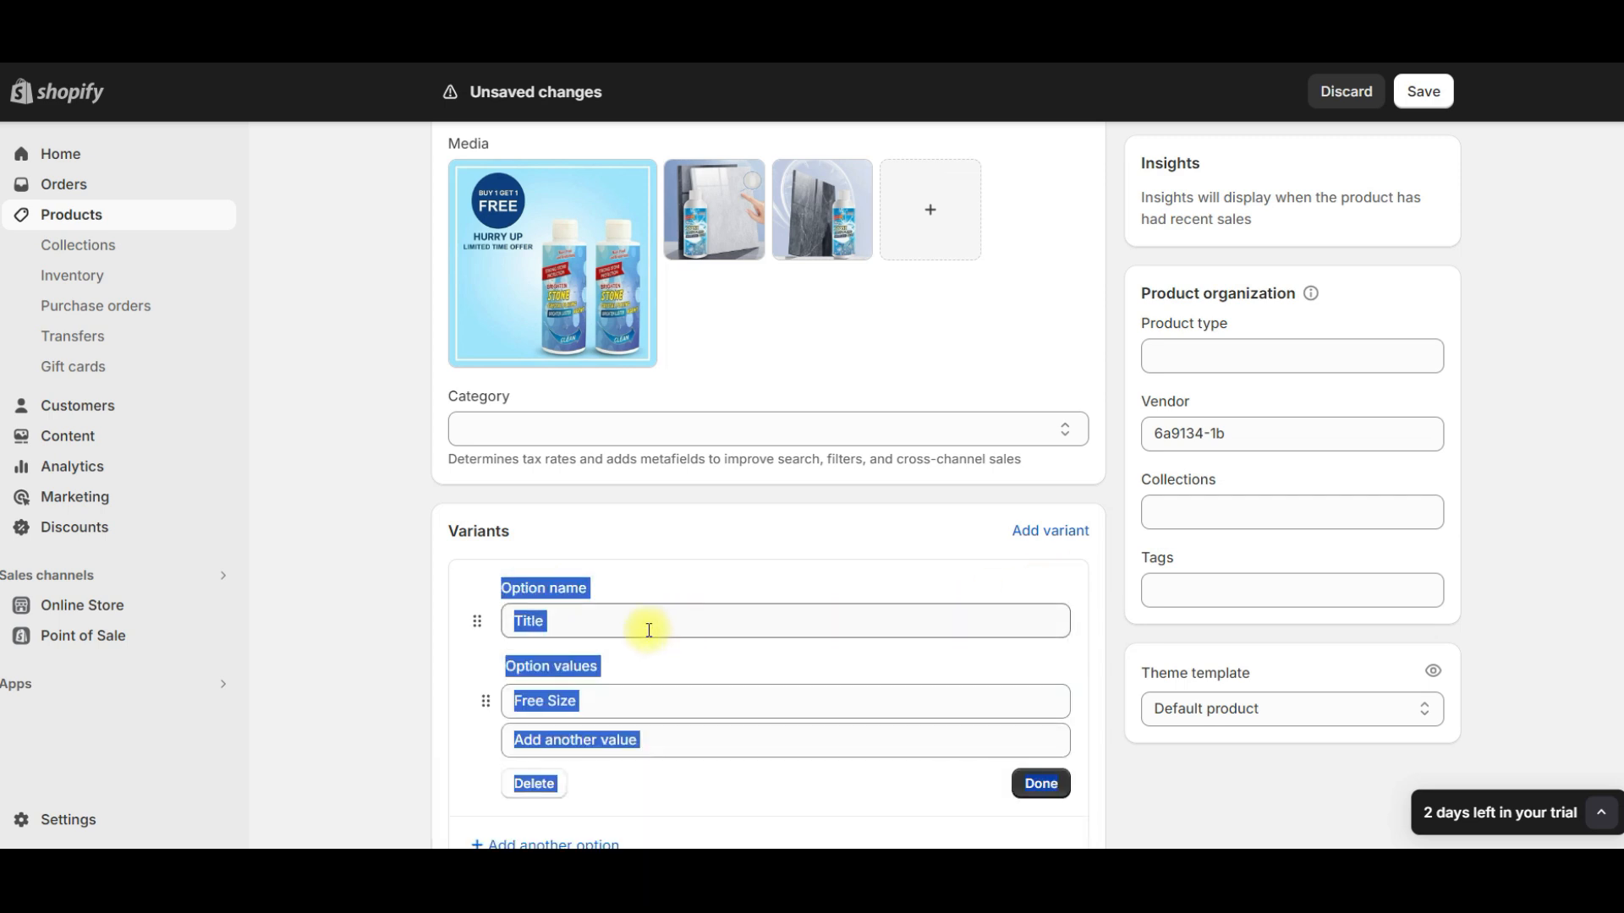
scroll(675, 626, down, 4)
click(507, 515)
click(531, 460)
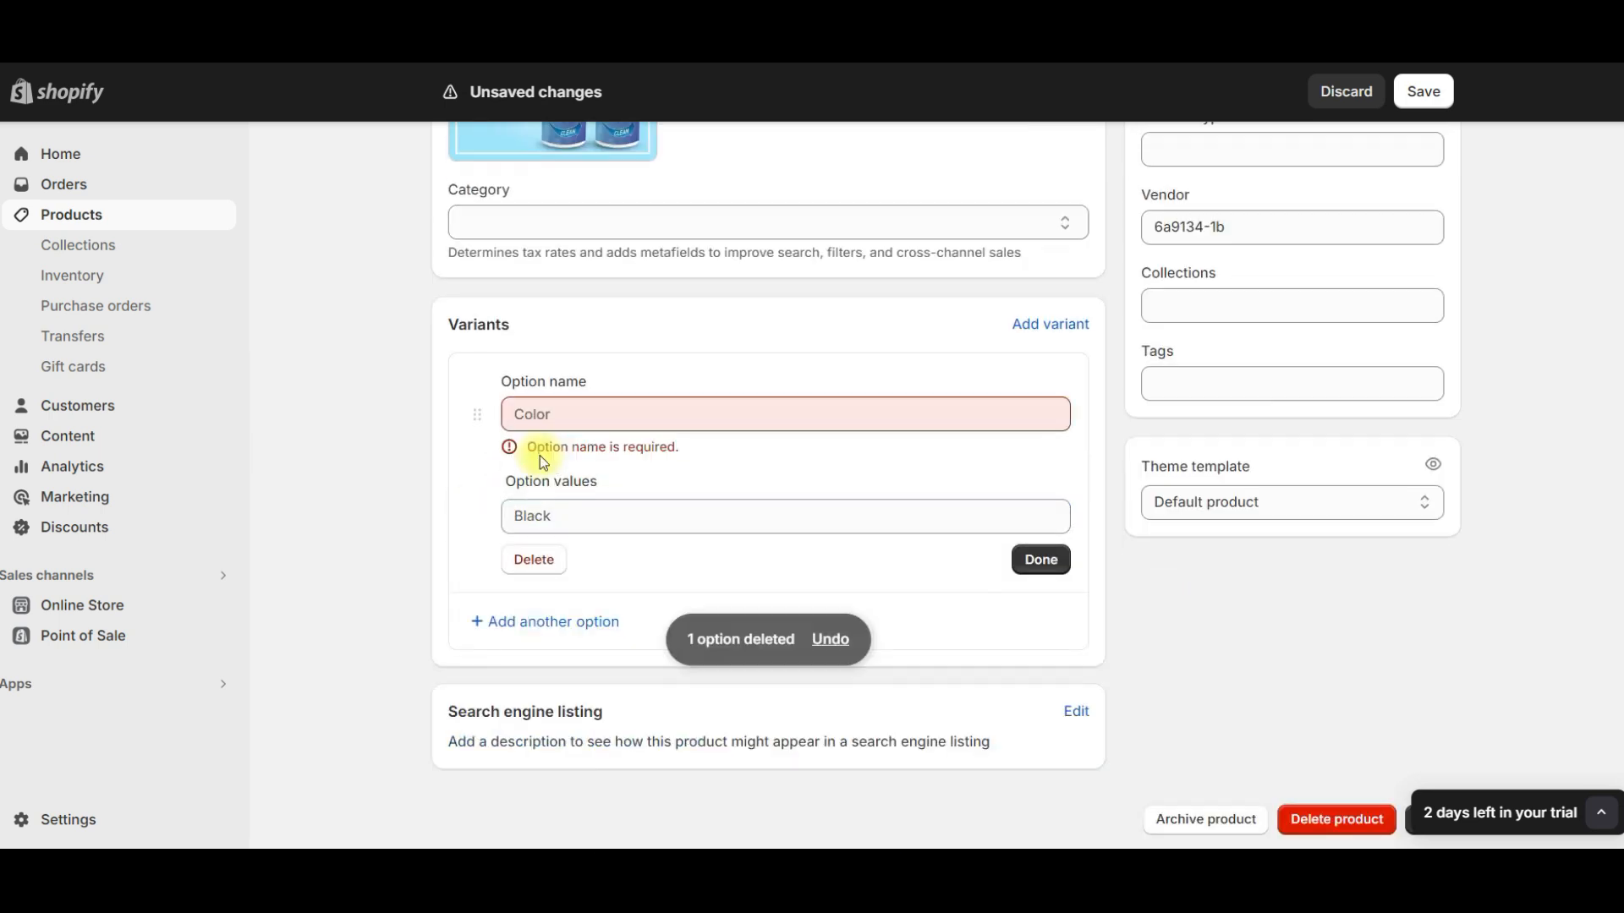
click(533, 561)
- Turn off tax charging for the product and set its compare-at price to ₹1,299
scroll(856, 472, up, 4)
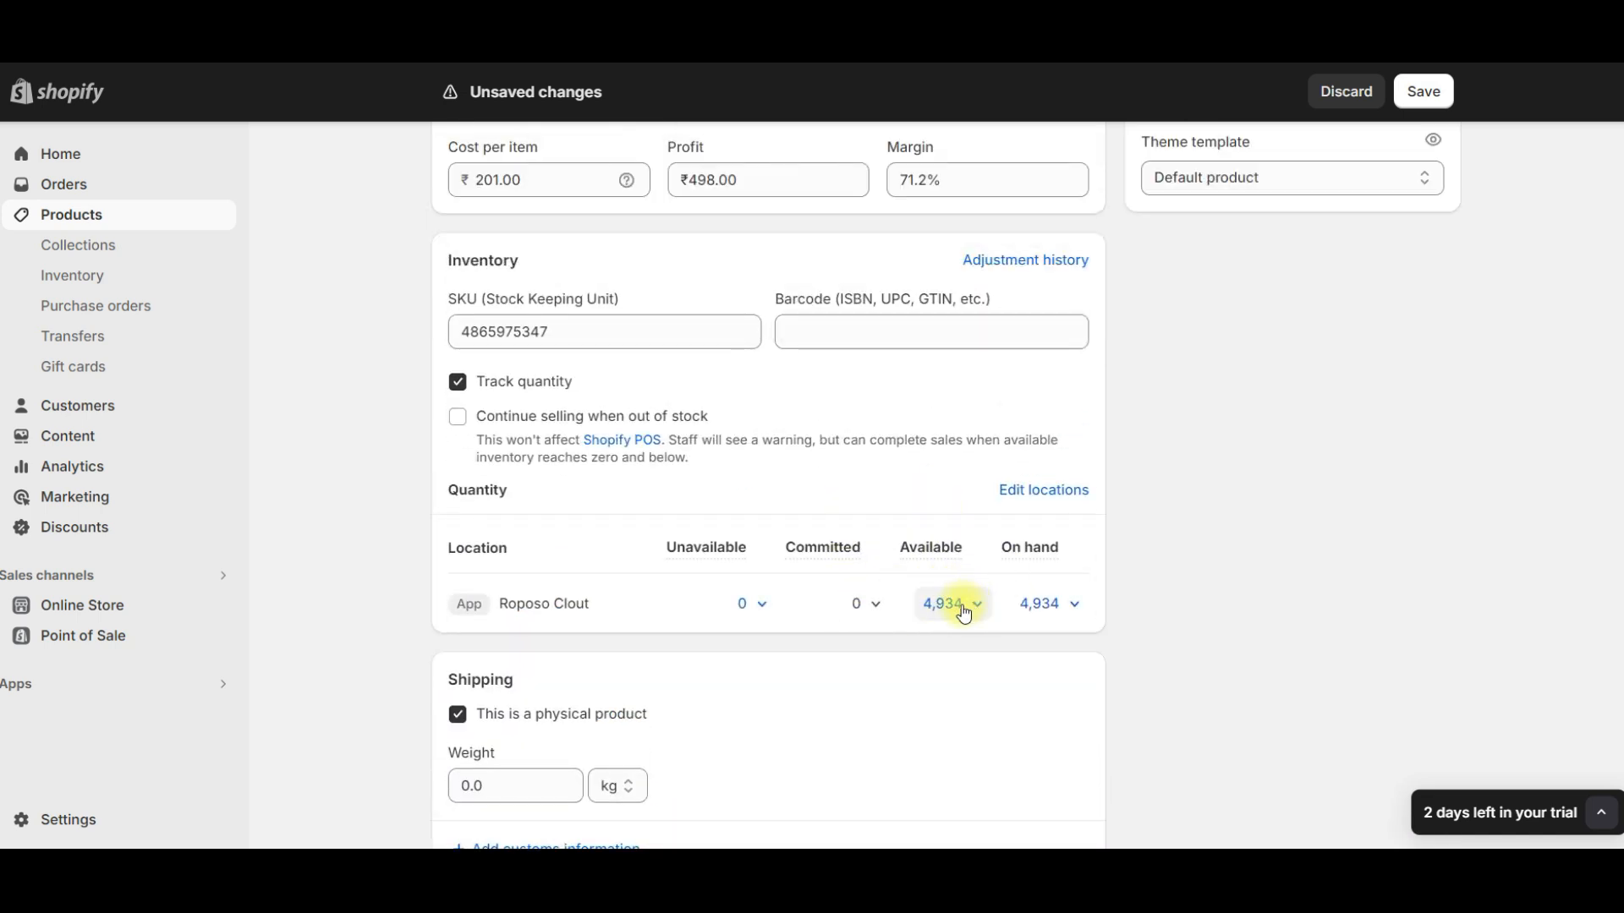
scroll(952, 604, up, 5)
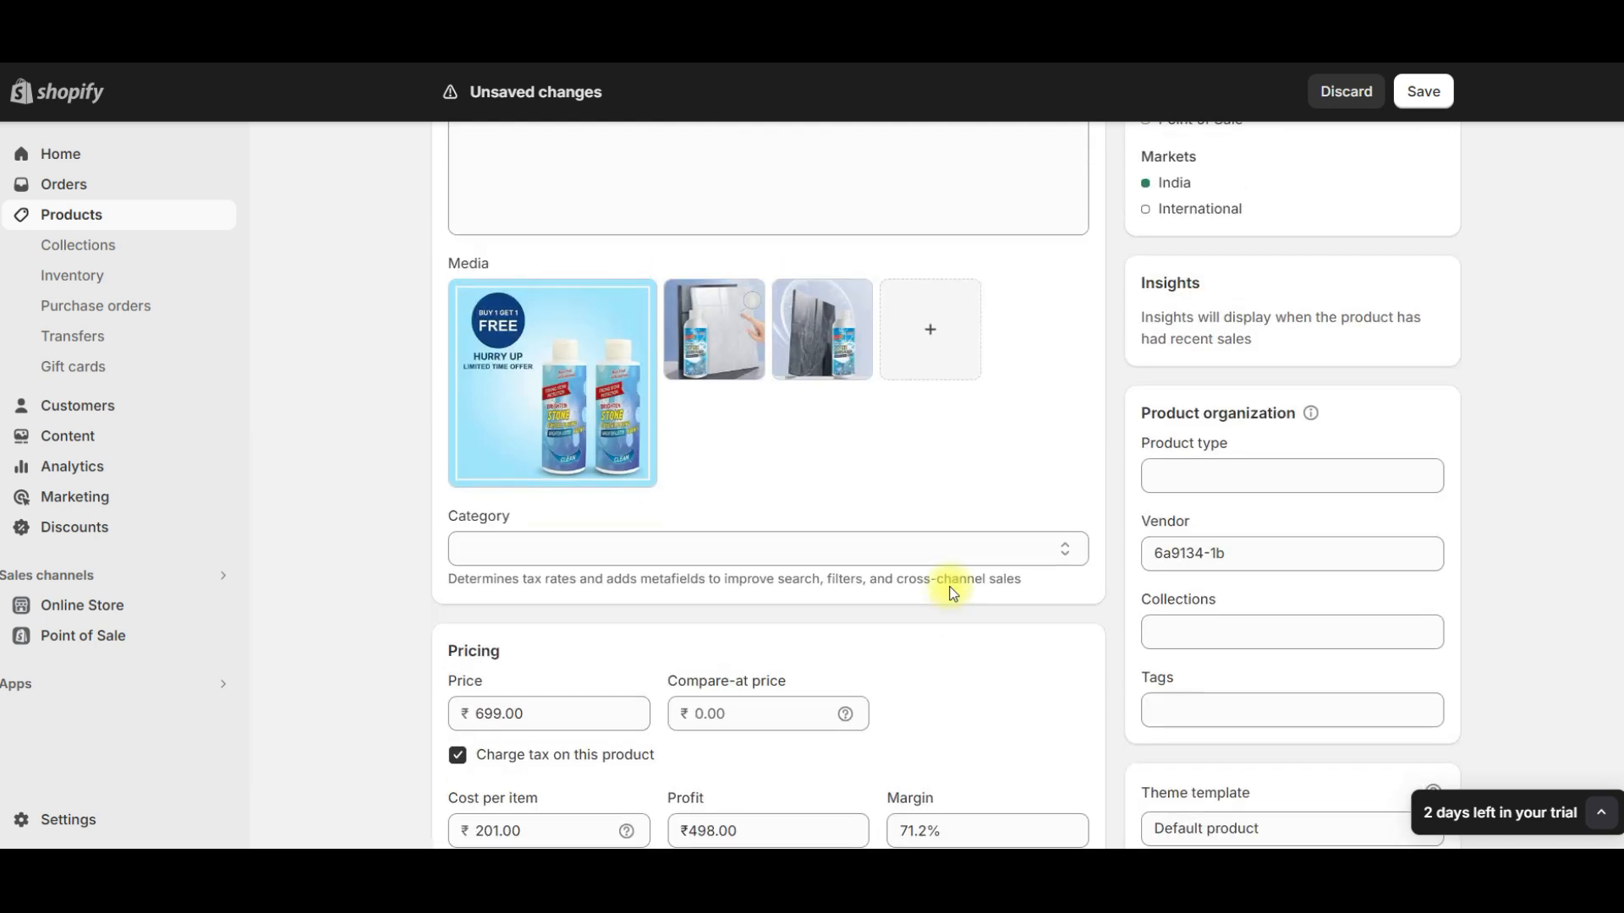
click(493, 554)
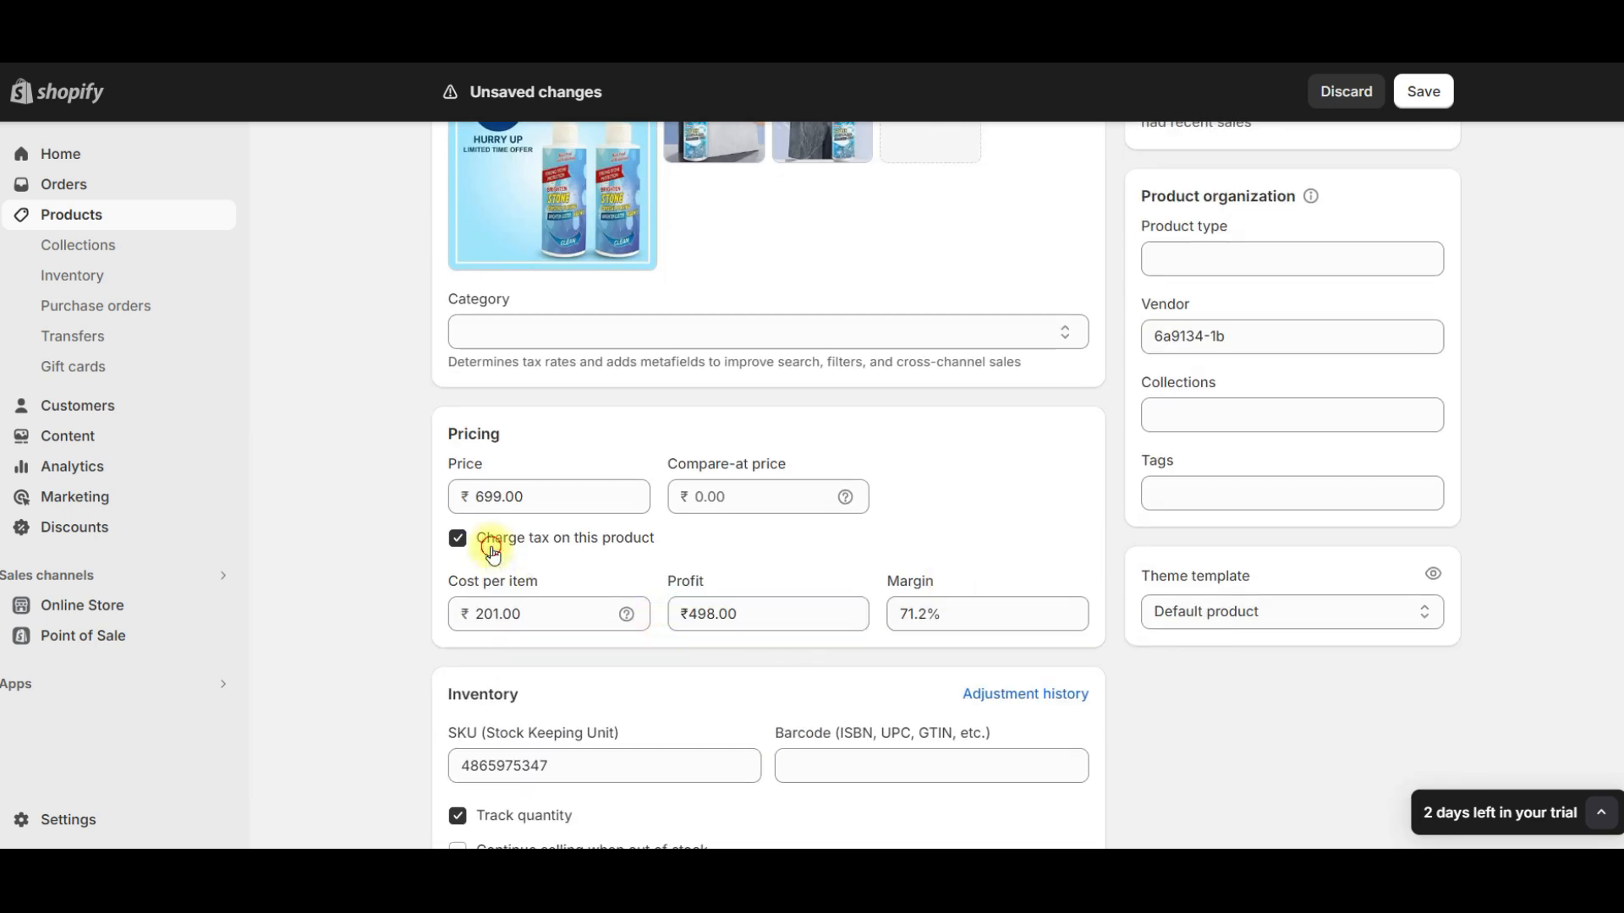
click(721, 498)
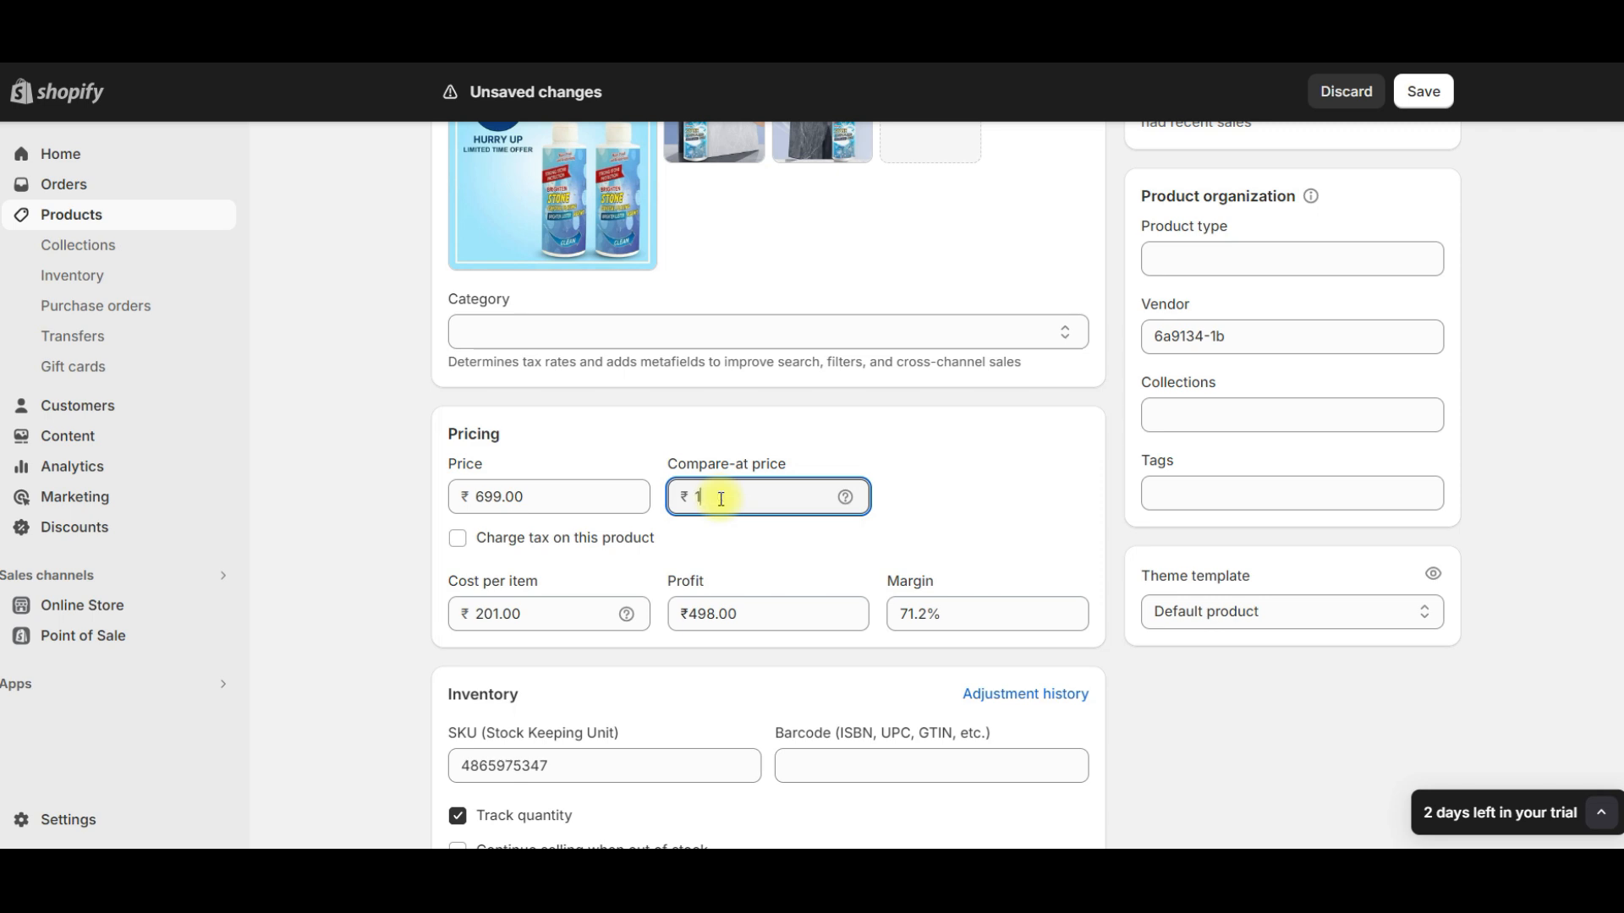
- Save the product changes and preview its page in the online store
scroll(1329, 267, up, 6)
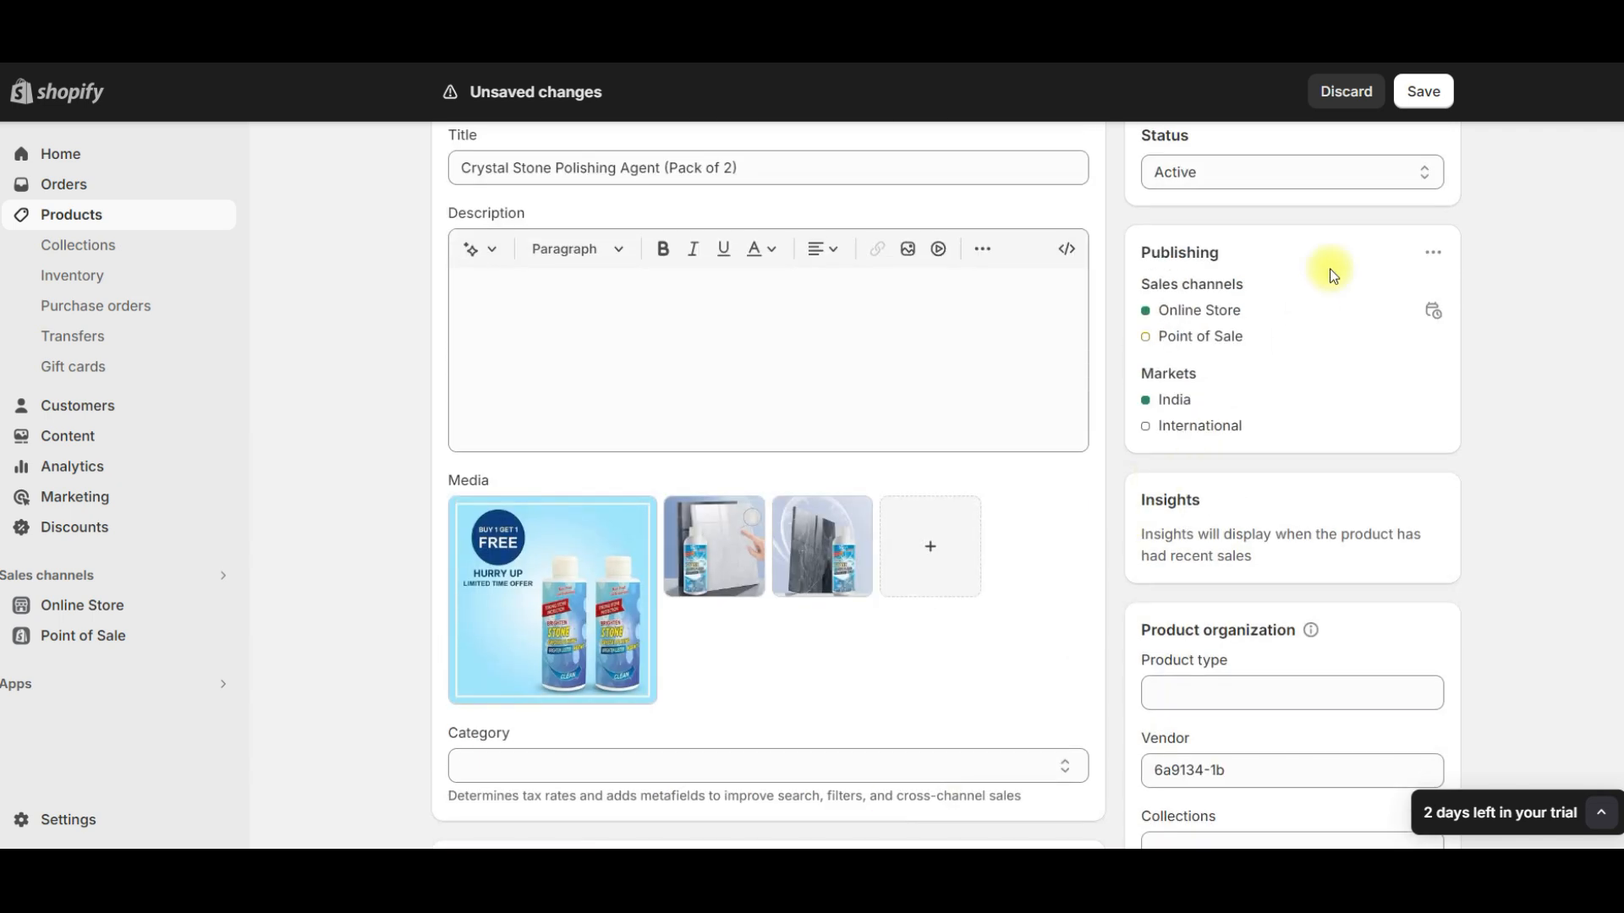
click(1421, 93)
click(1081, 514)
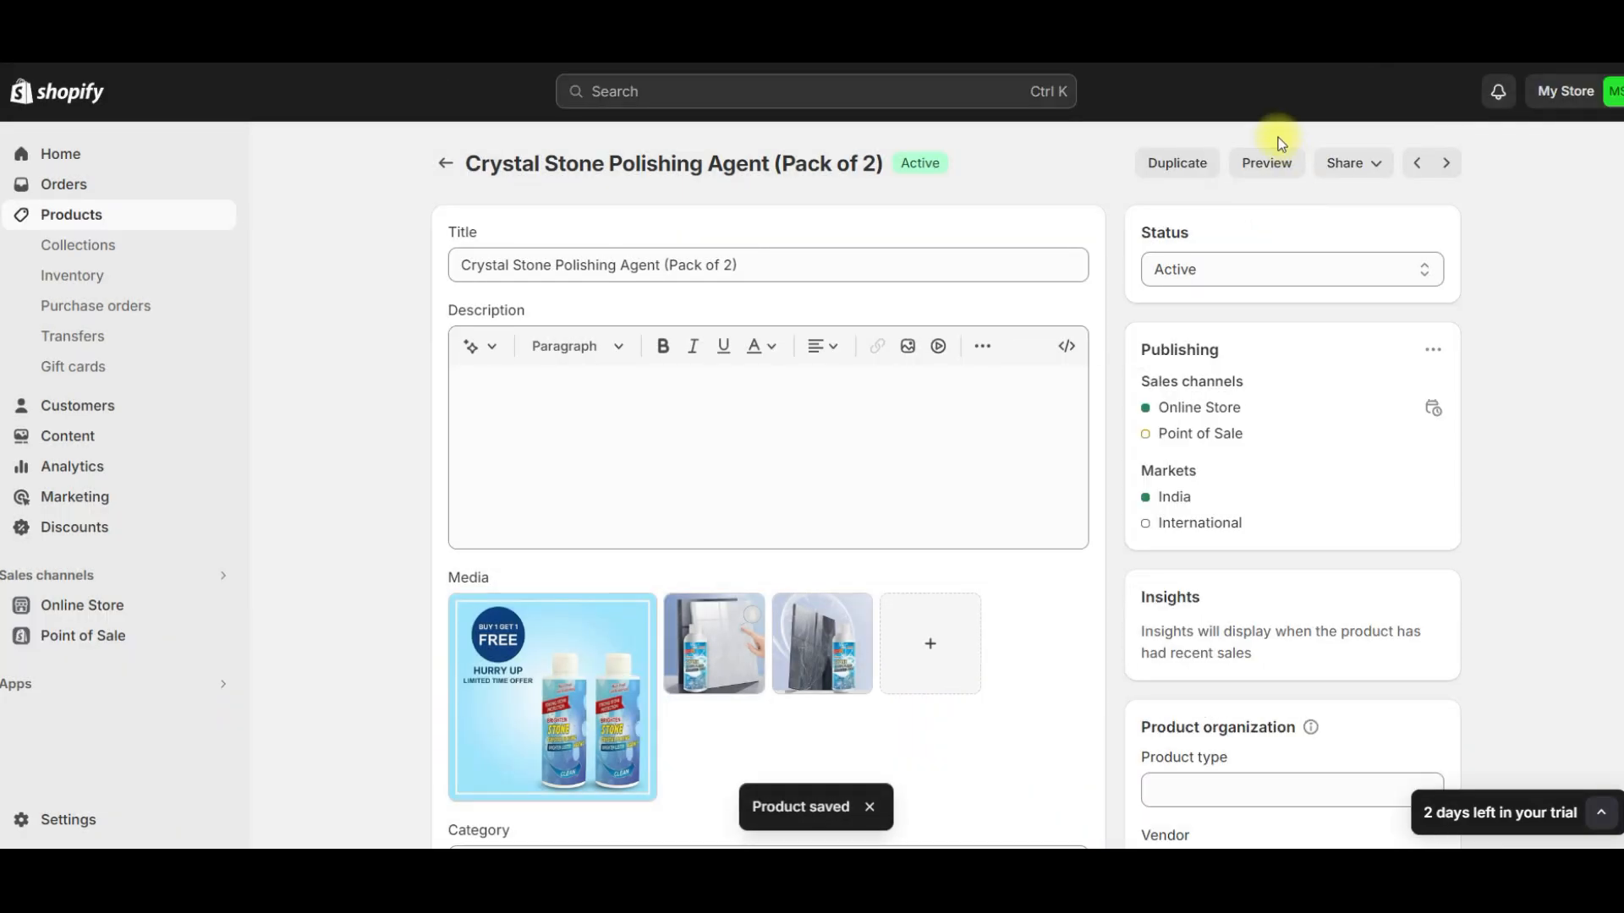
click(1255, 169)
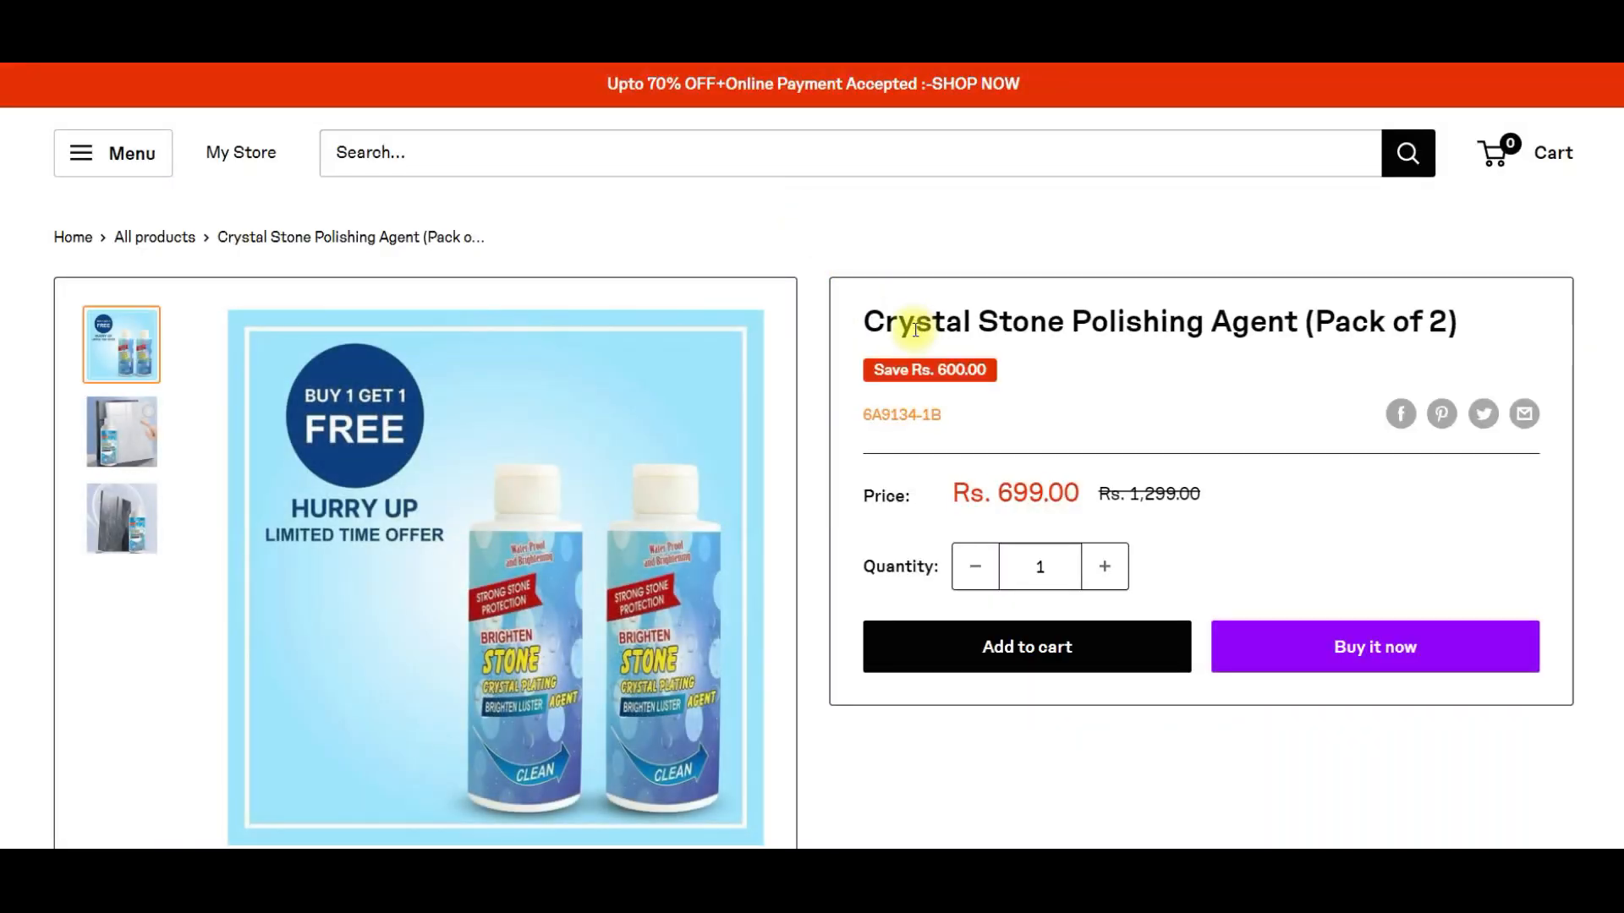
scroll(919, 327, down, 3)
scroll(919, 326, up, 3)
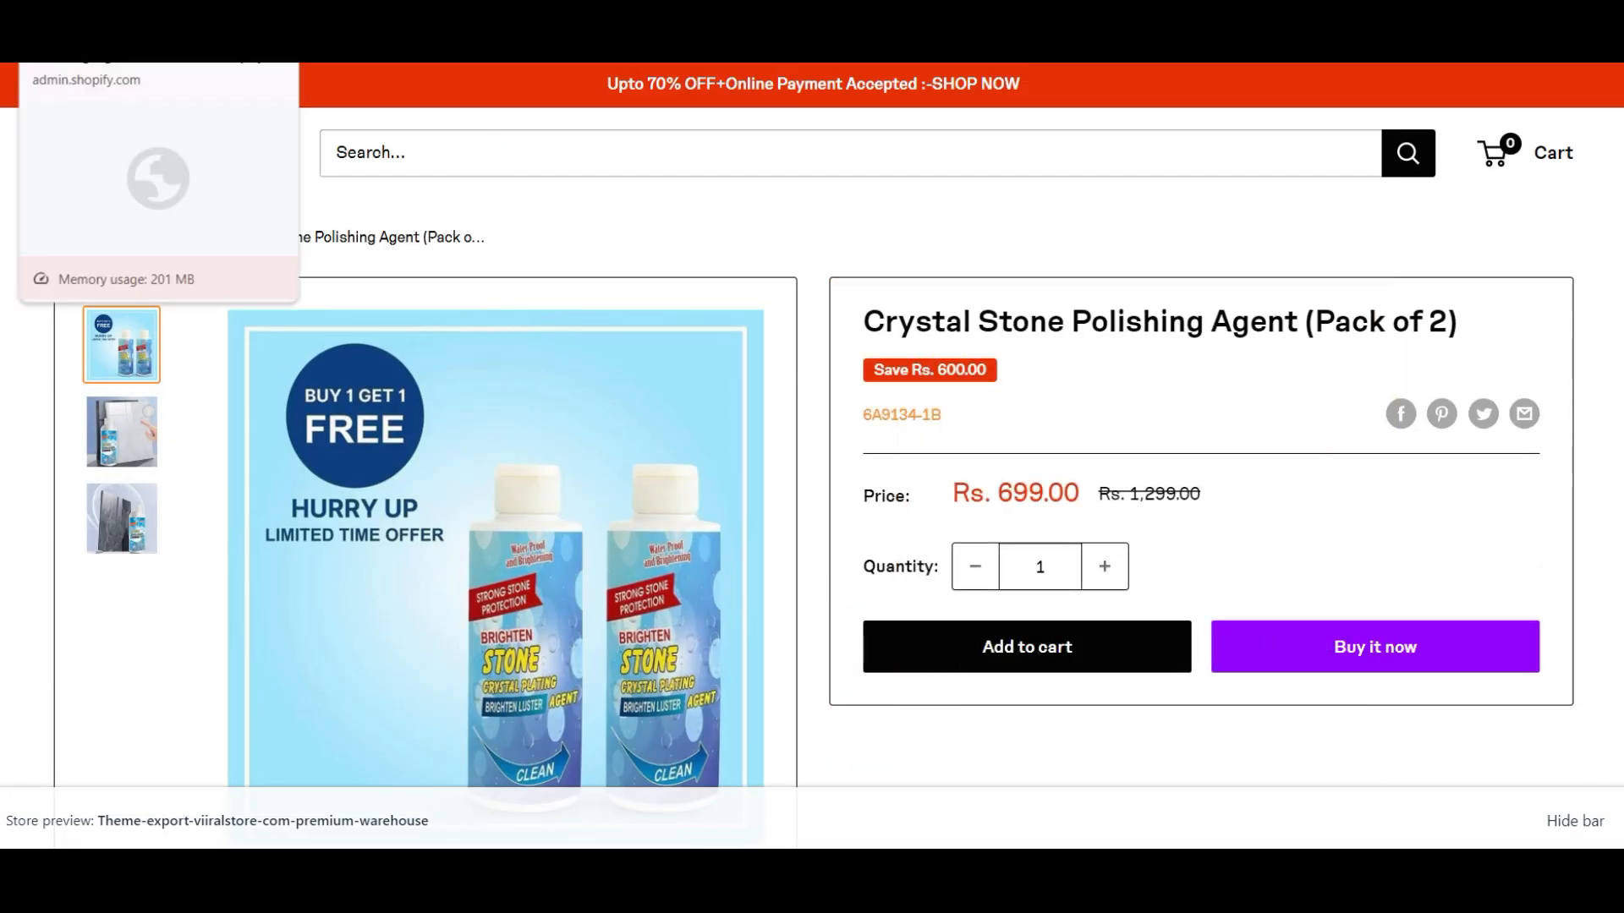
- Return to the product editor, insert the new promotional description, format its first line as Heading 1 and save
click(93, 34)
click(586, 431)
drag(623, 385, 464, 388)
click(579, 353)
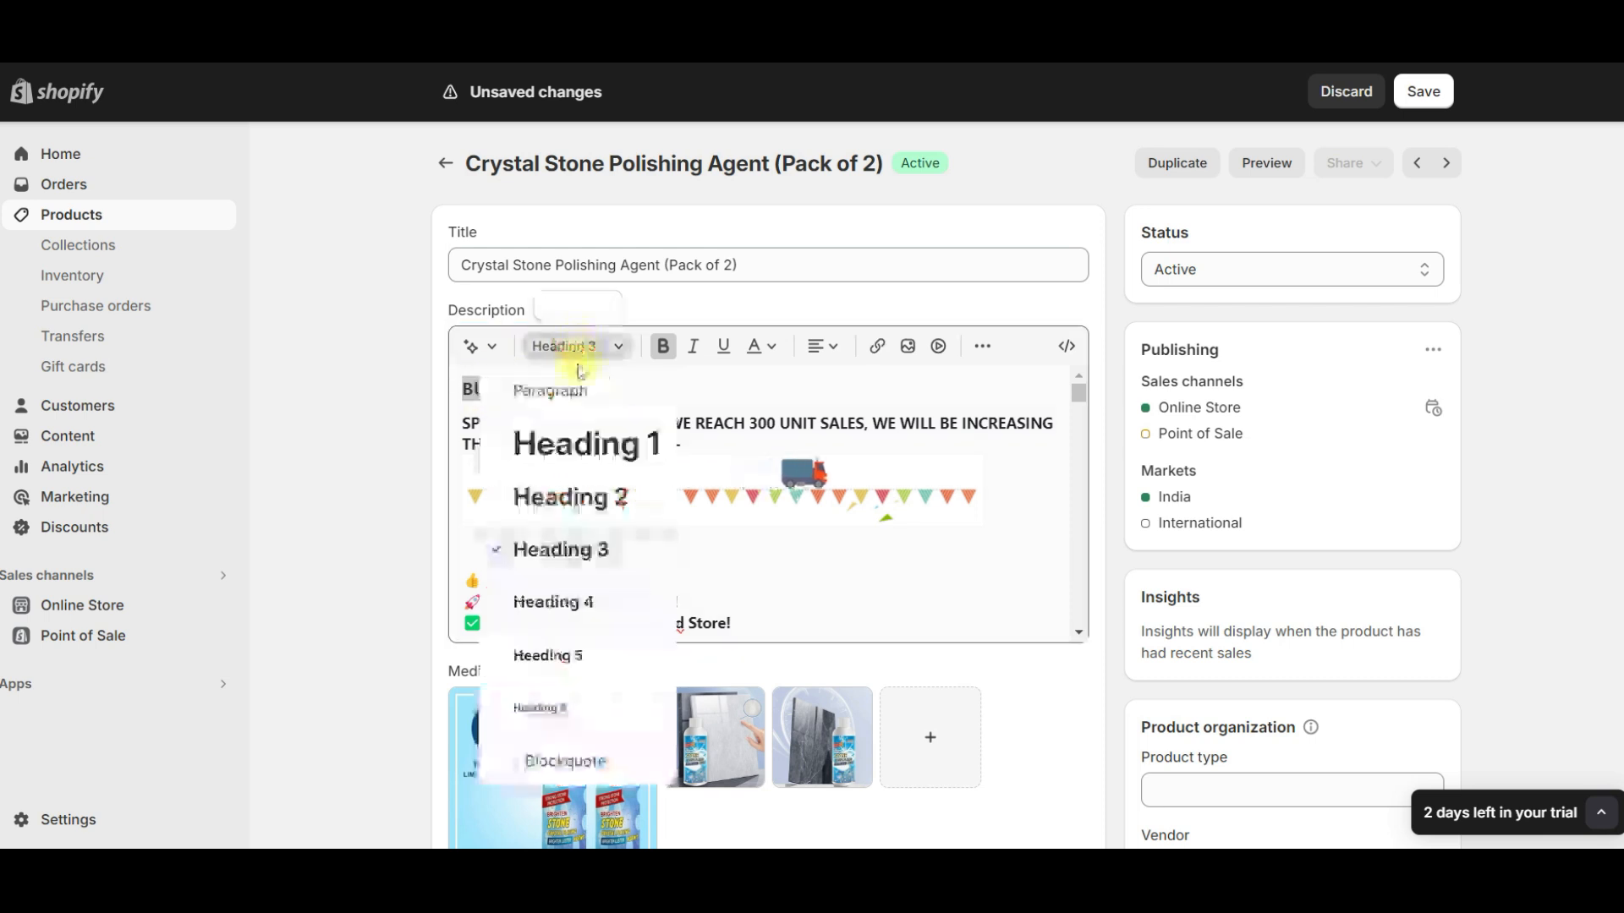
click(562, 441)
click(1418, 95)
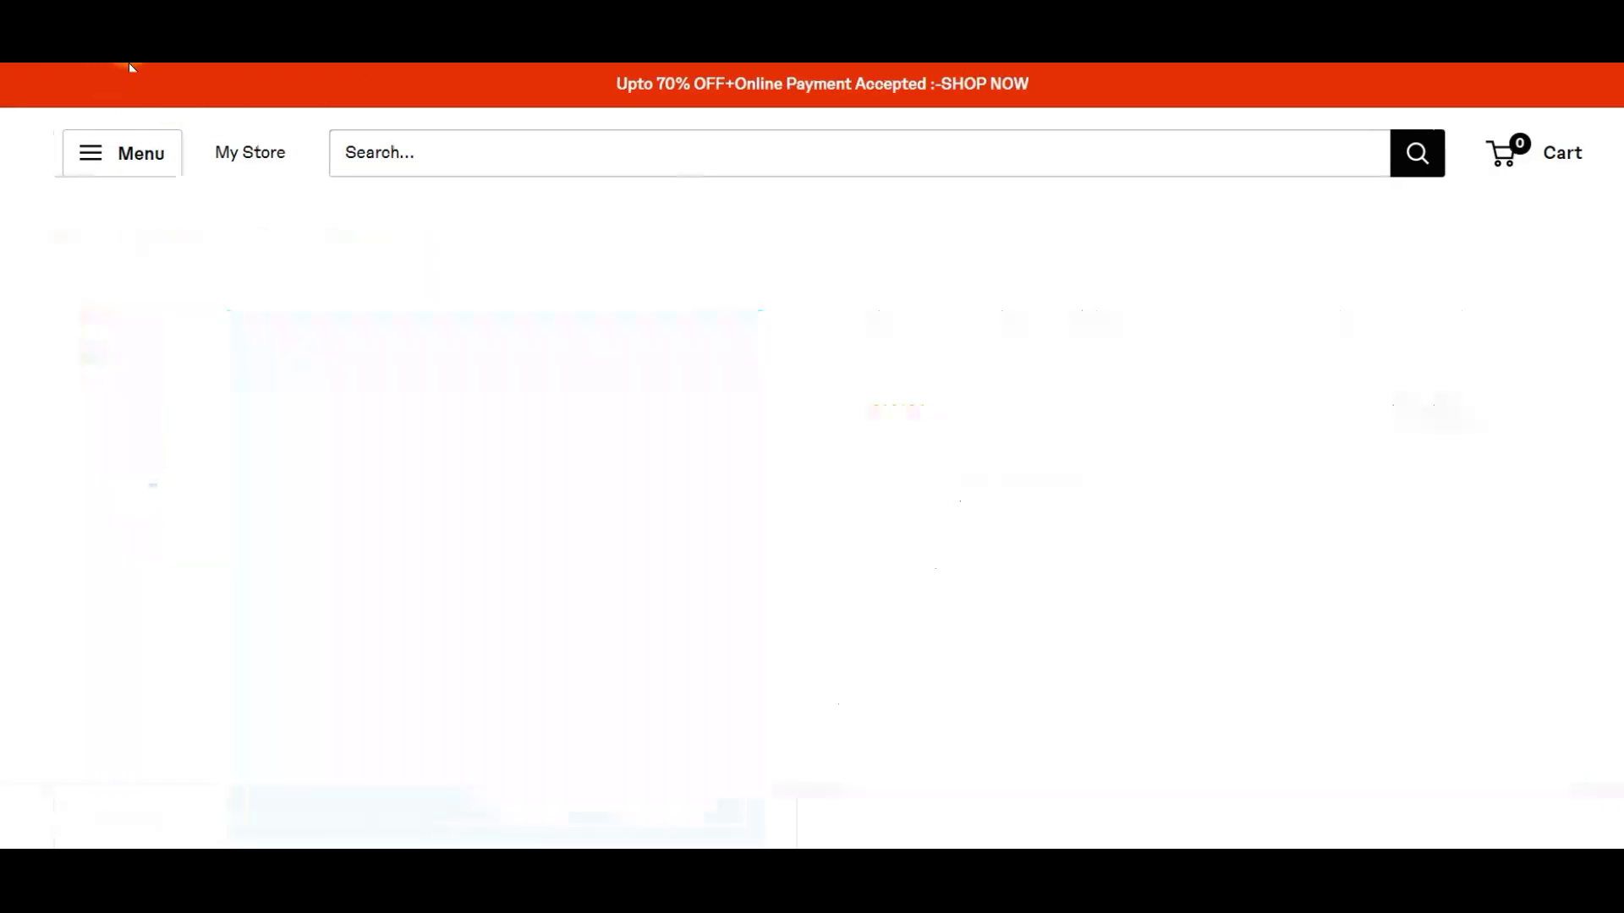
- Reload the storefront preview and check the product page's Description section for the new content
scroll(400, 258, down, 3)
scroll(400, 258, up, 1)
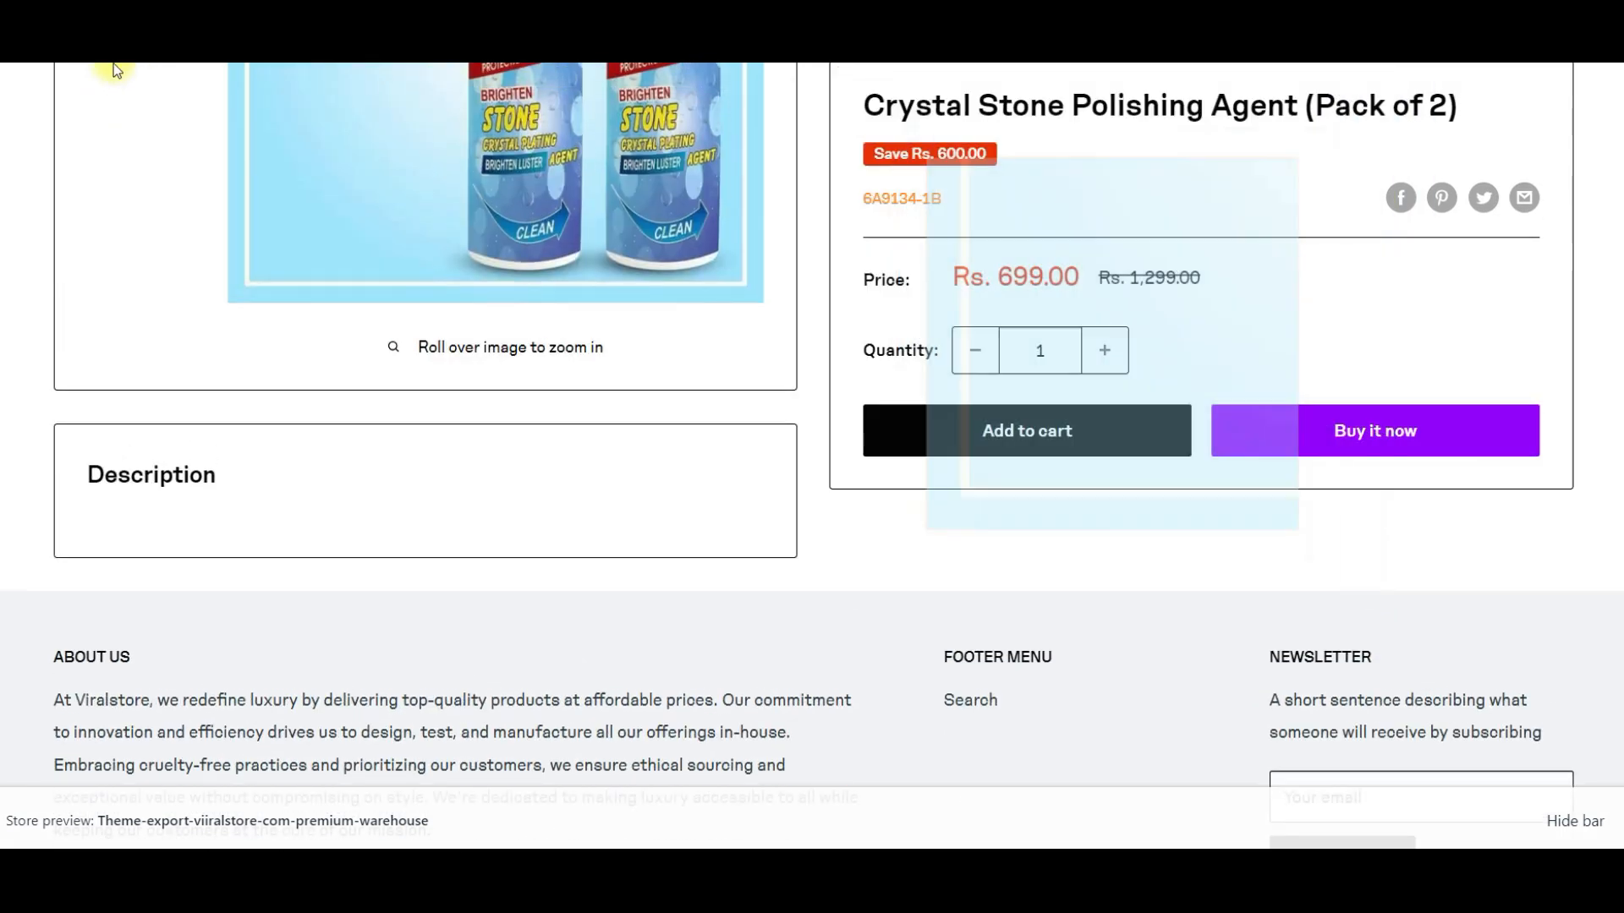
click(91, 49)
scroll(420, 383, down, 1)
scroll(418, 384, up, 2)
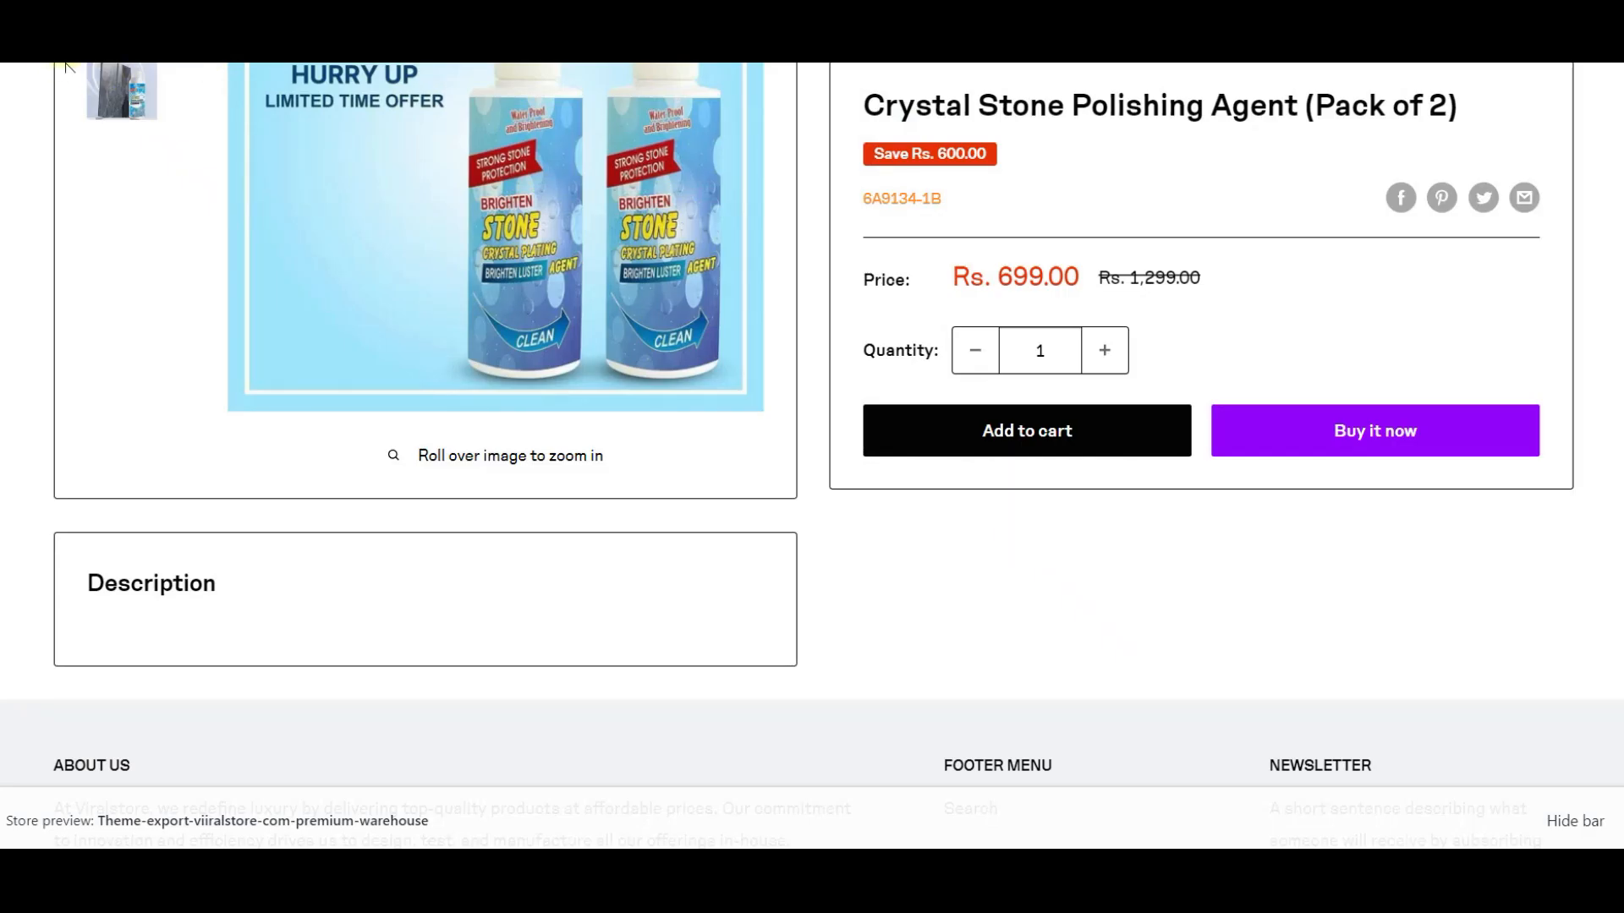
scroll(403, 551, down, 1)
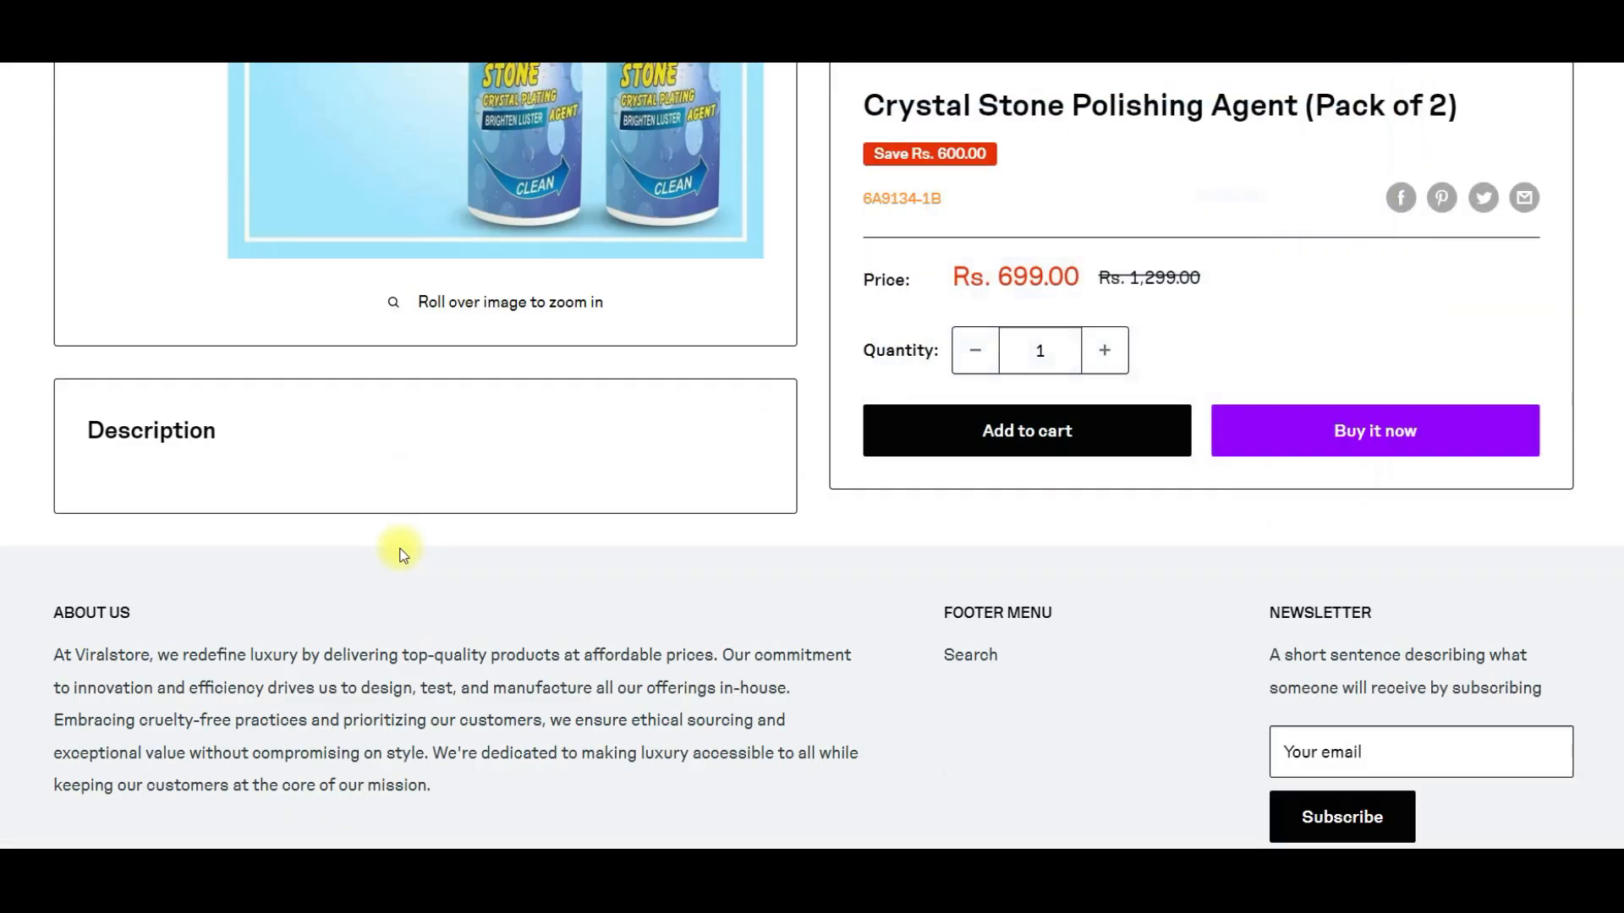
scroll(401, 554, up, 2)
scroll(399, 555, up, 3)
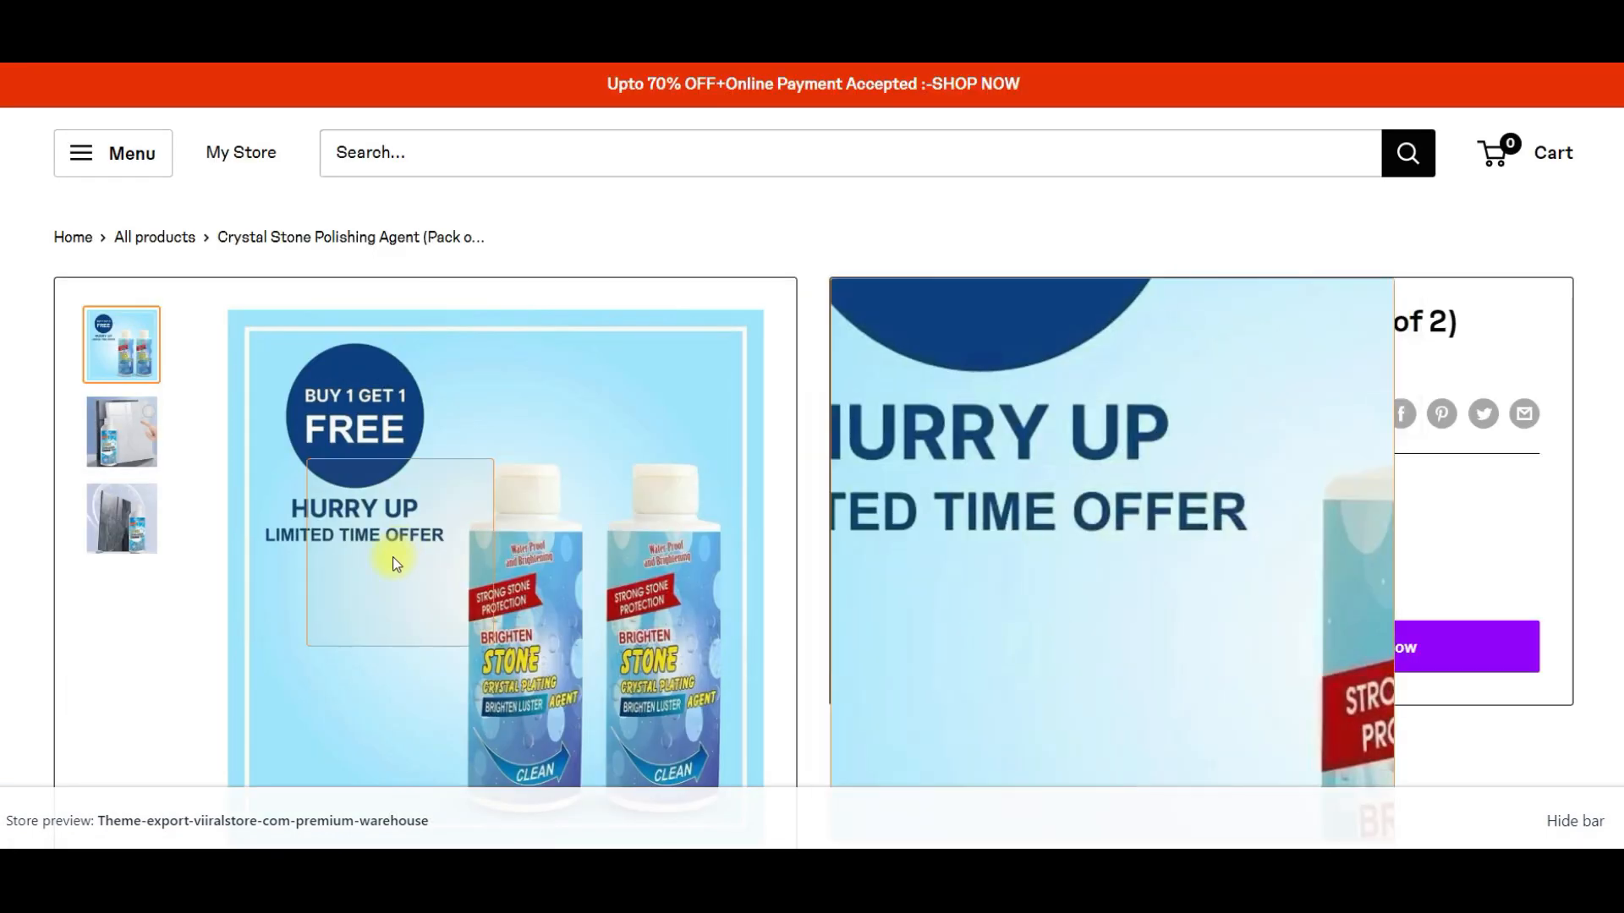
scroll(271, 671, down, 4)
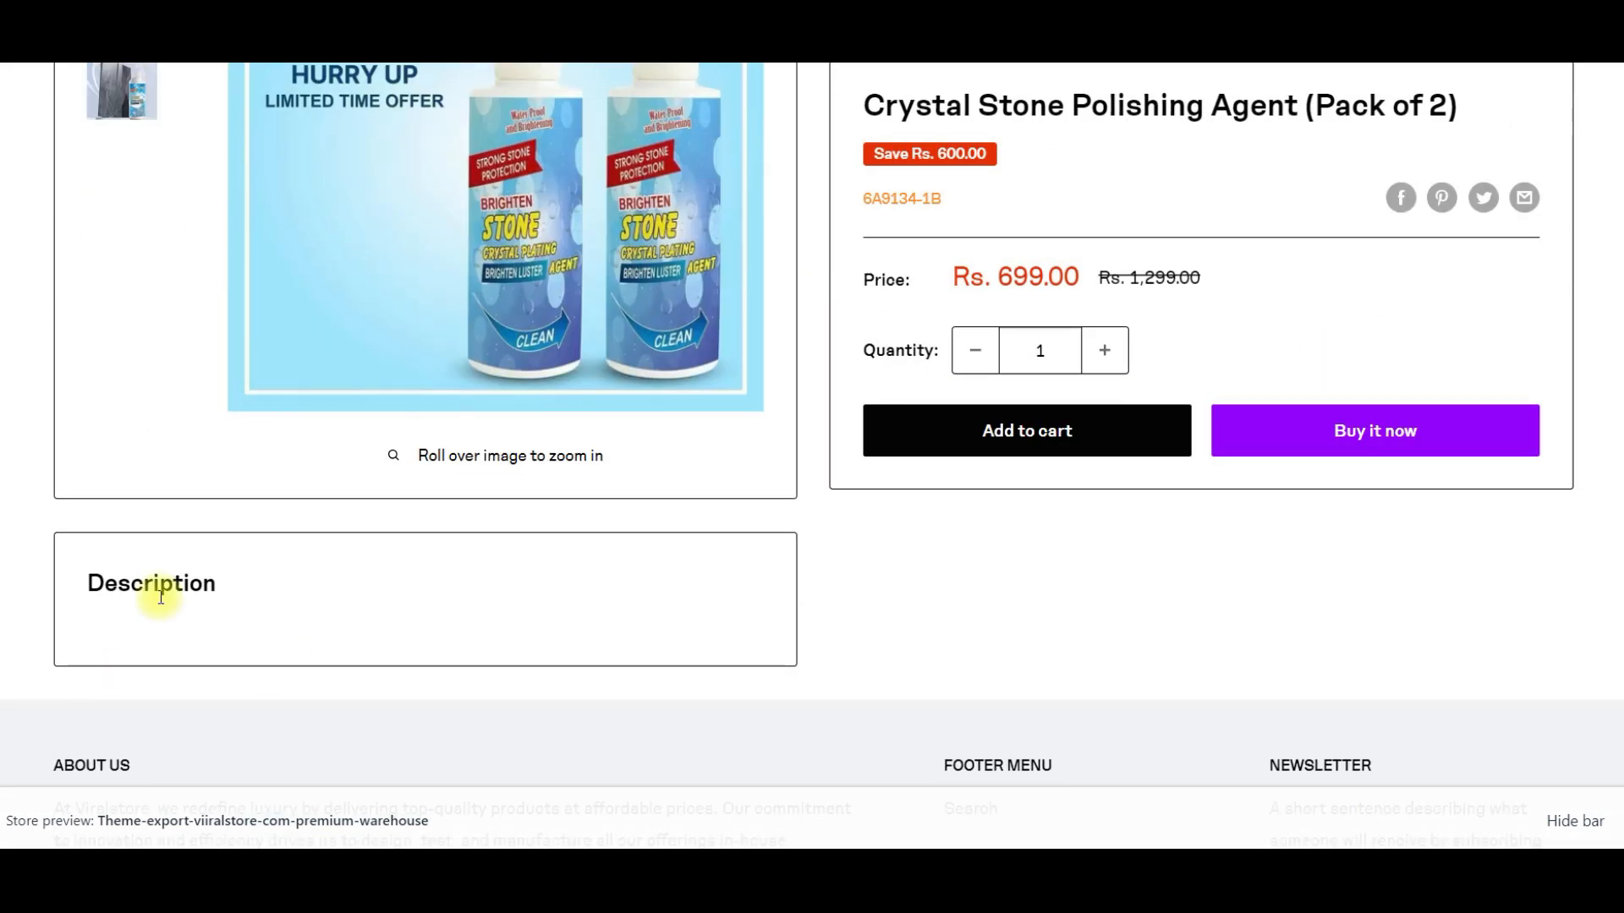
- Look over the product page's title, pricing and Description section again, reloading the storefront preview to fetch the saved content
scroll(245, 544, up, 2)
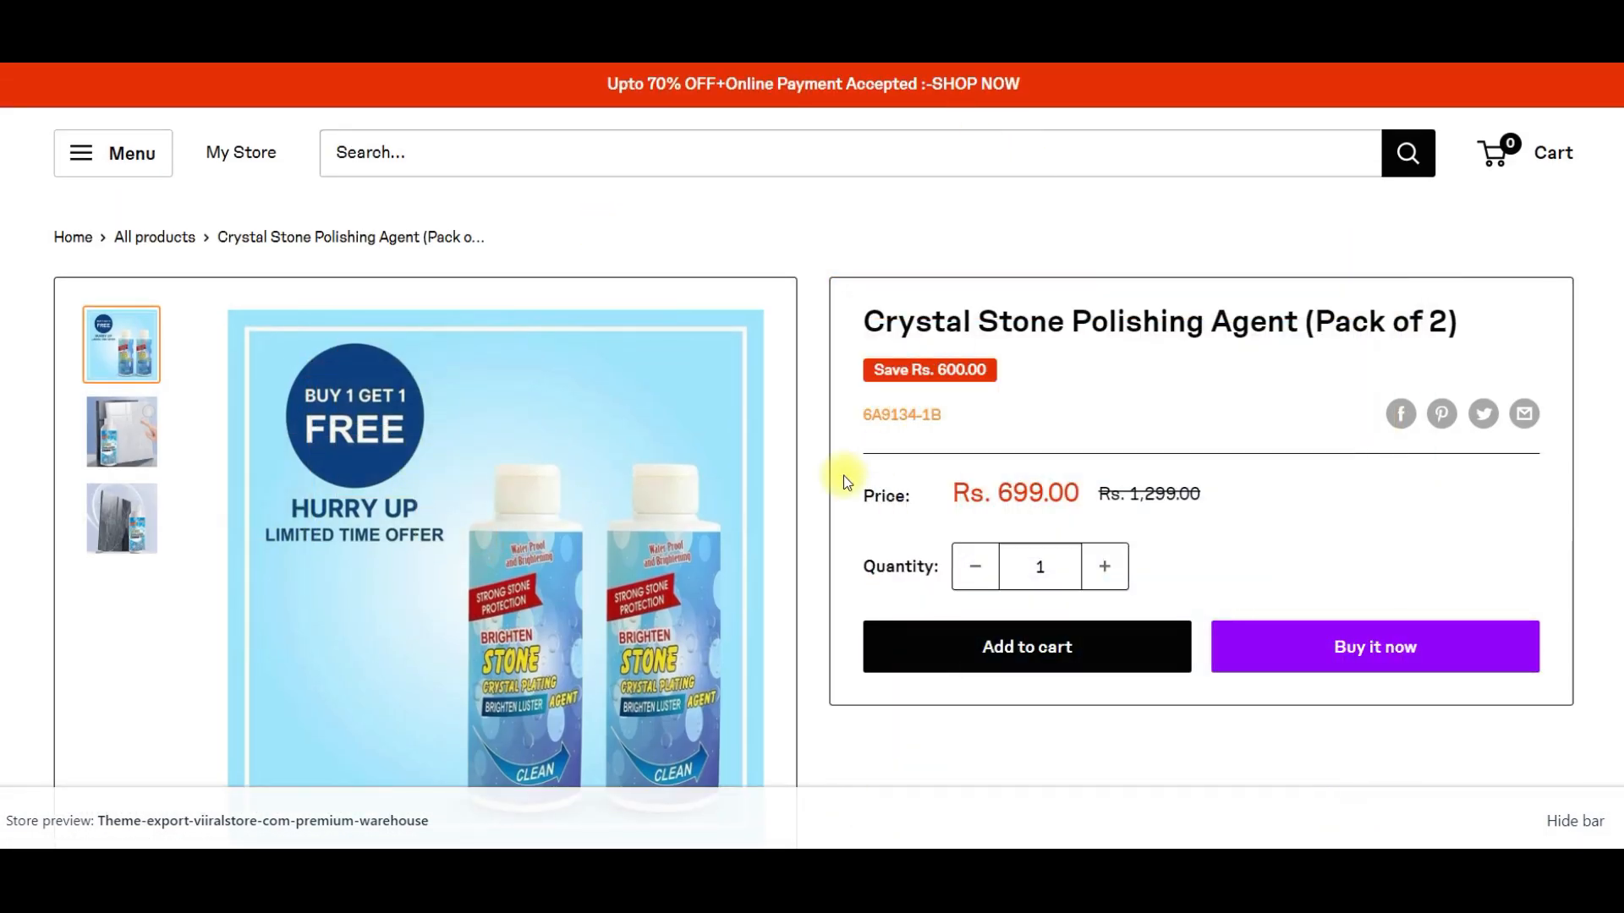
scroll(668, 510, down, 3)
scroll(471, 511, up, 3)
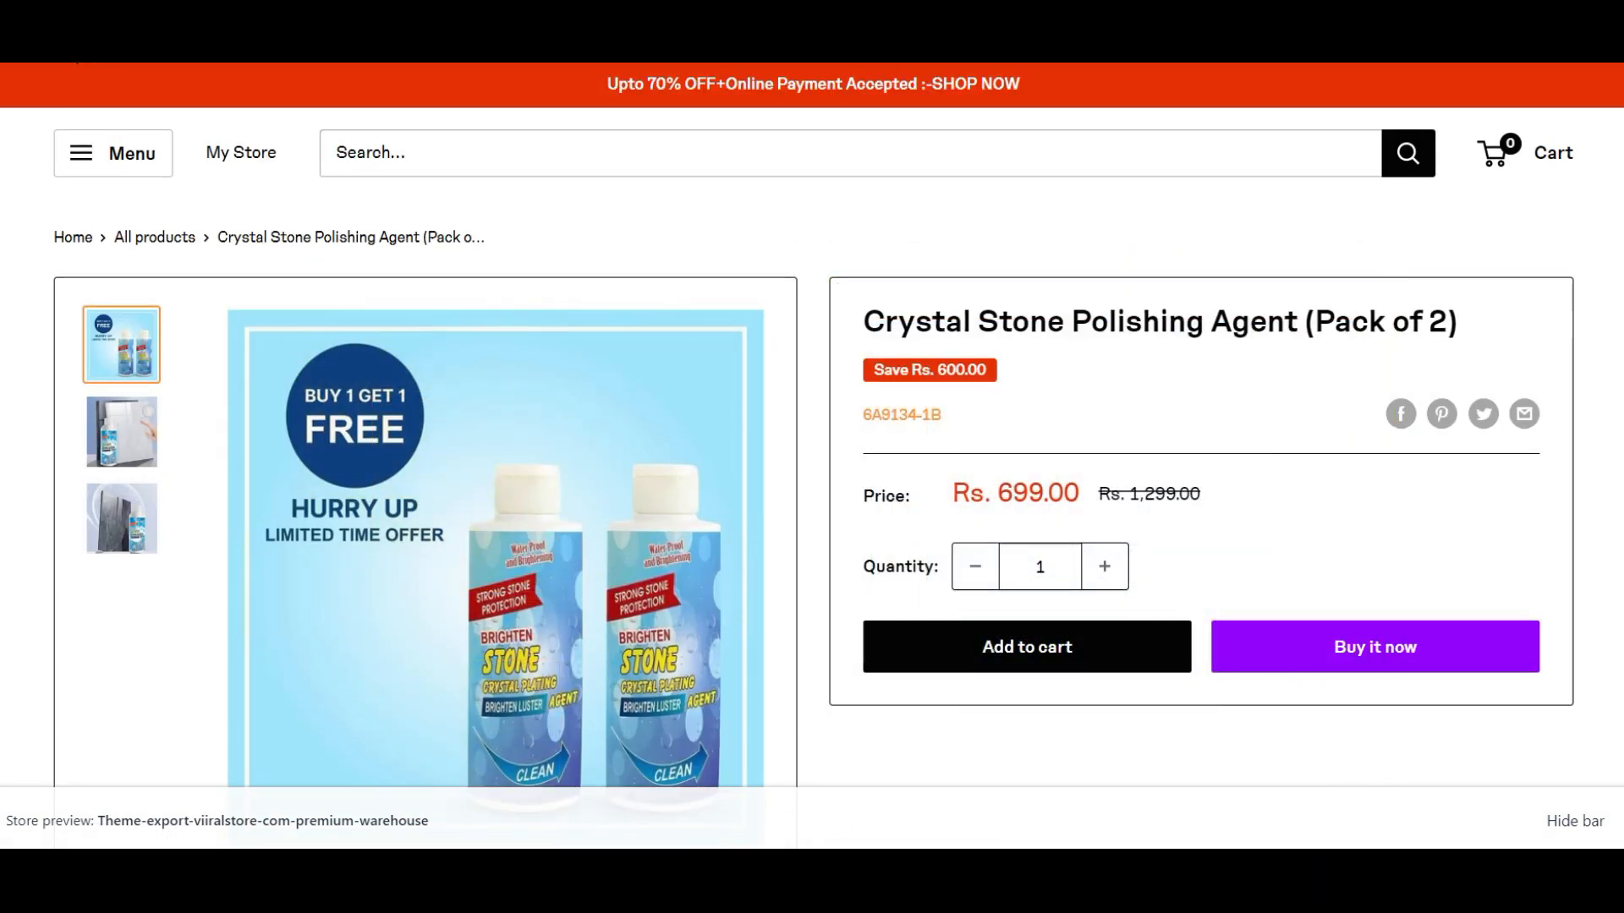
scroll(362, 328, down, 6)
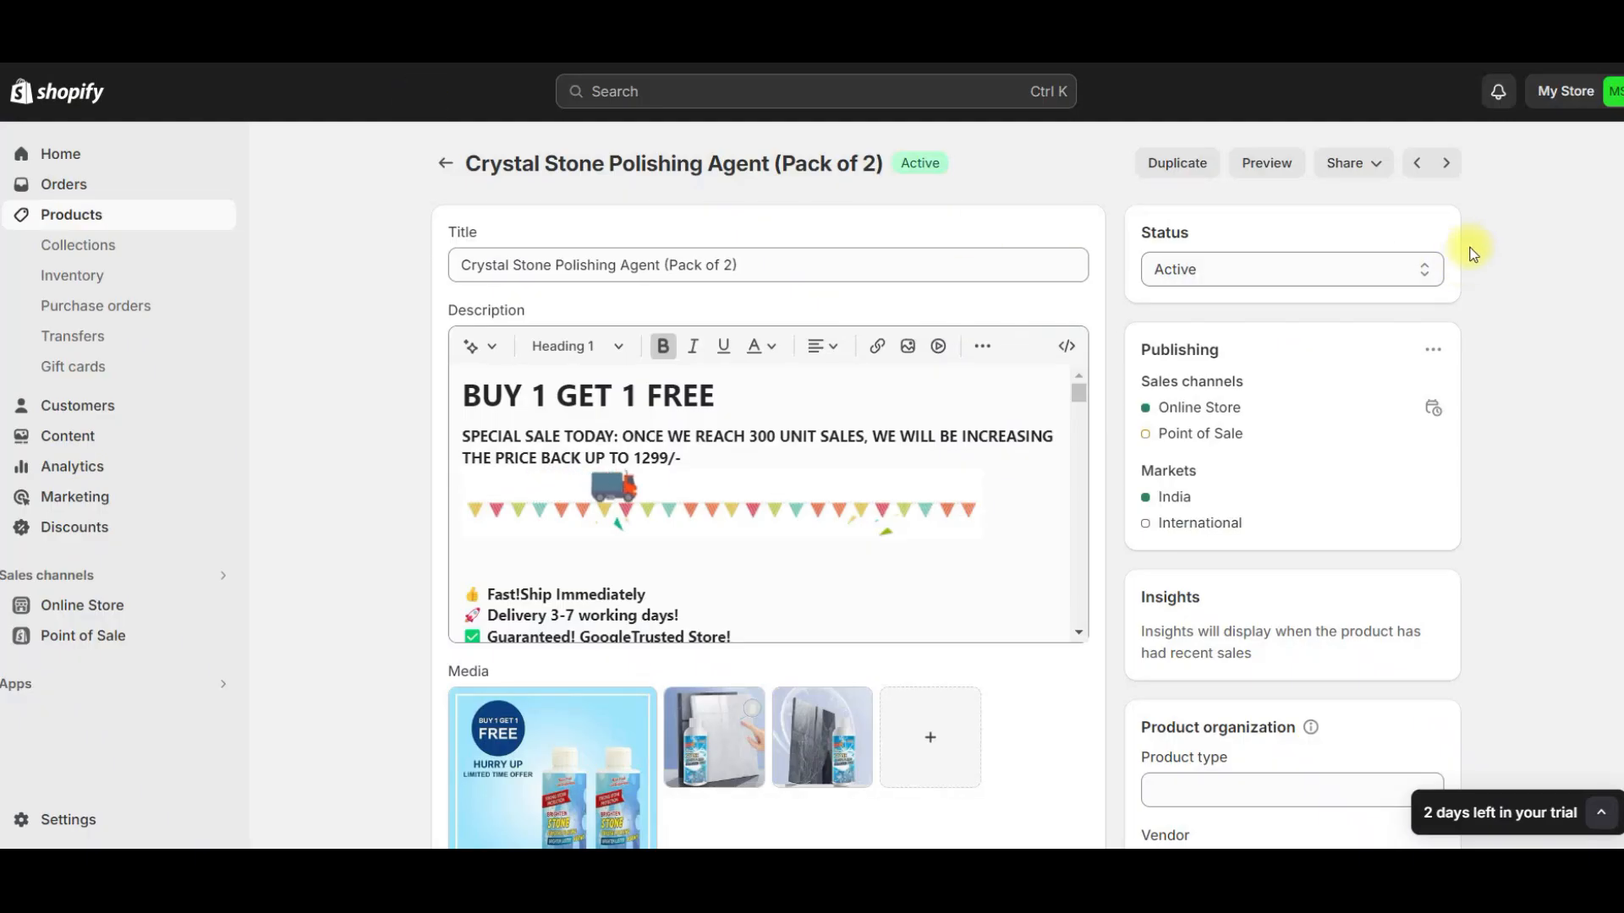
click(1266, 161)
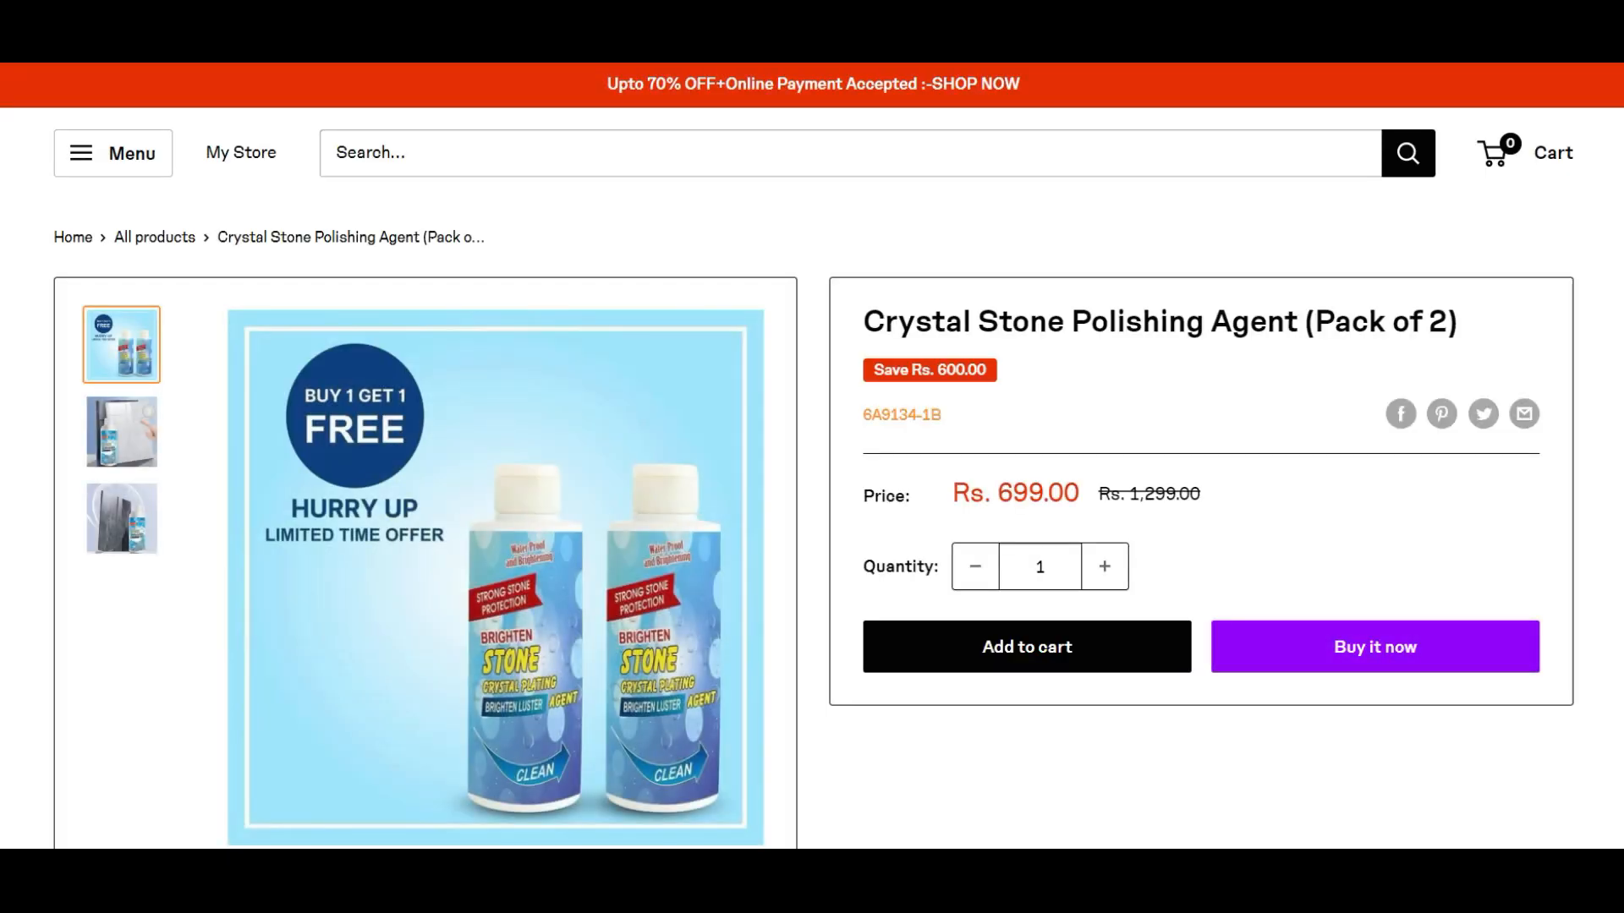
scroll(747, 311, down, 5)
scroll(748, 308, up, 5)
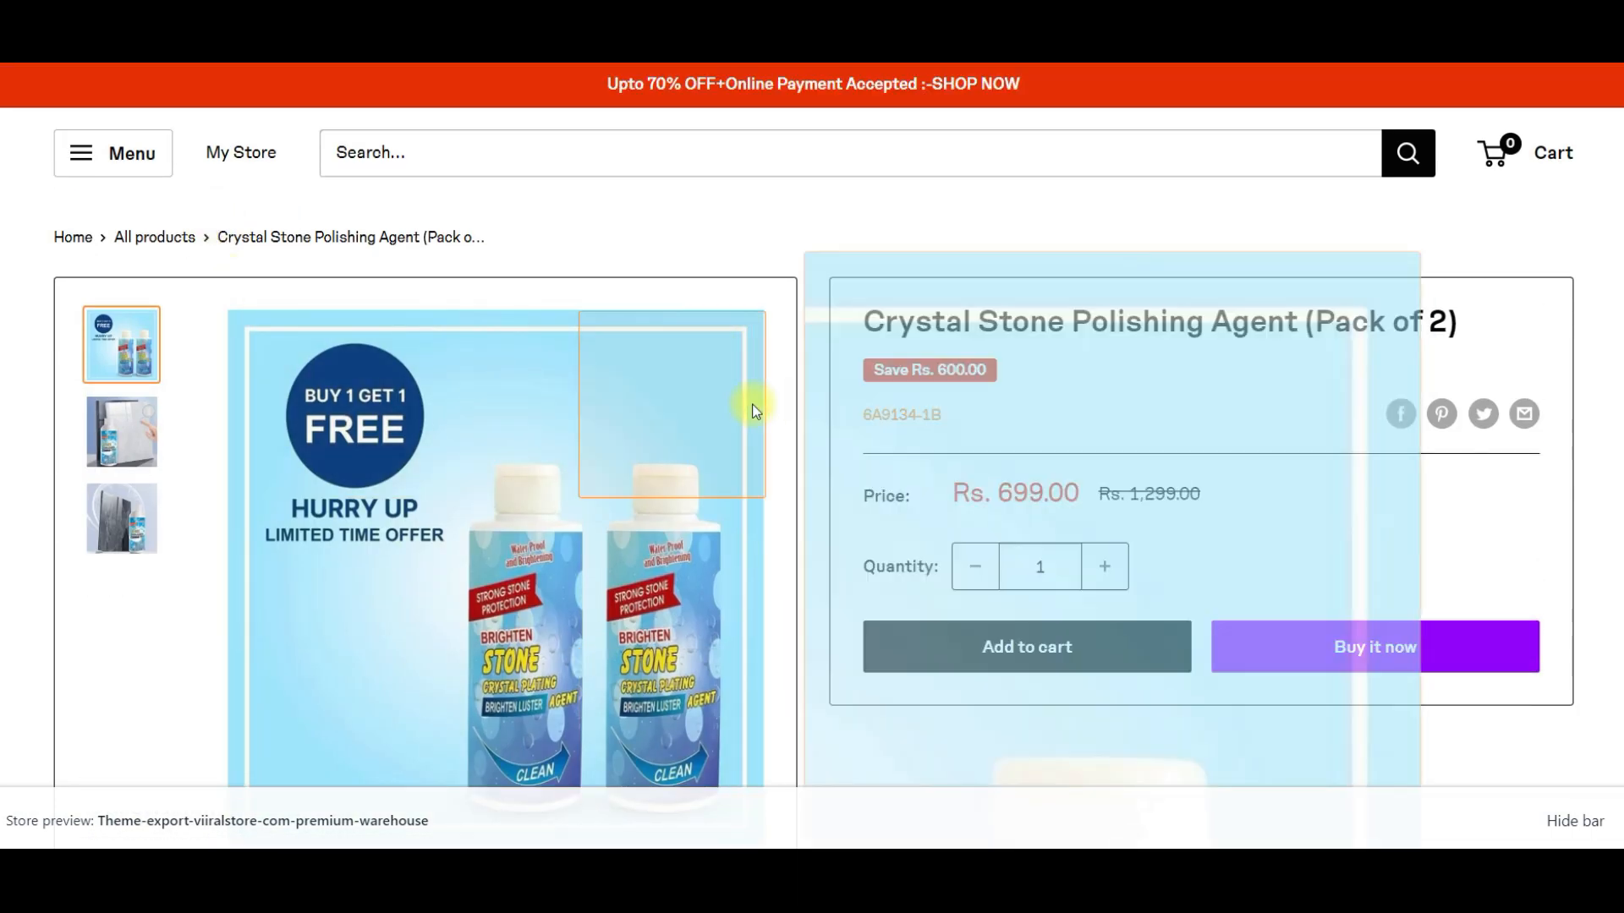
- Read through the full product description on the storefront, down to the before-and-after images, and return to the page's start
scroll(569, 416, down, 8)
scroll(323, 513, down, 15)
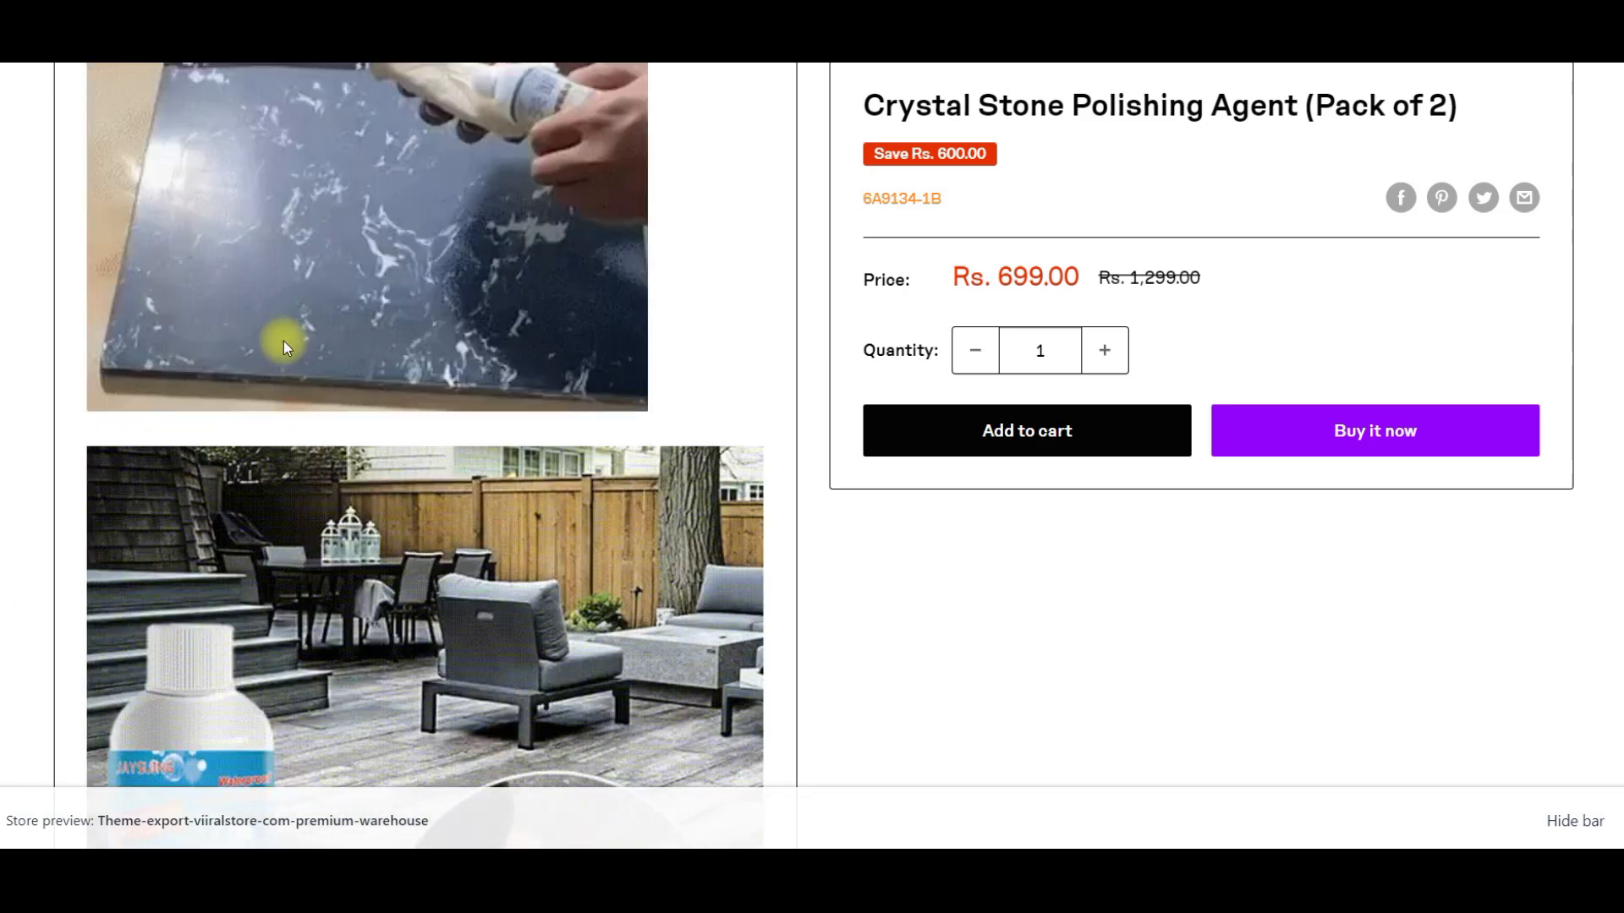
scroll(303, 353, down, 15)
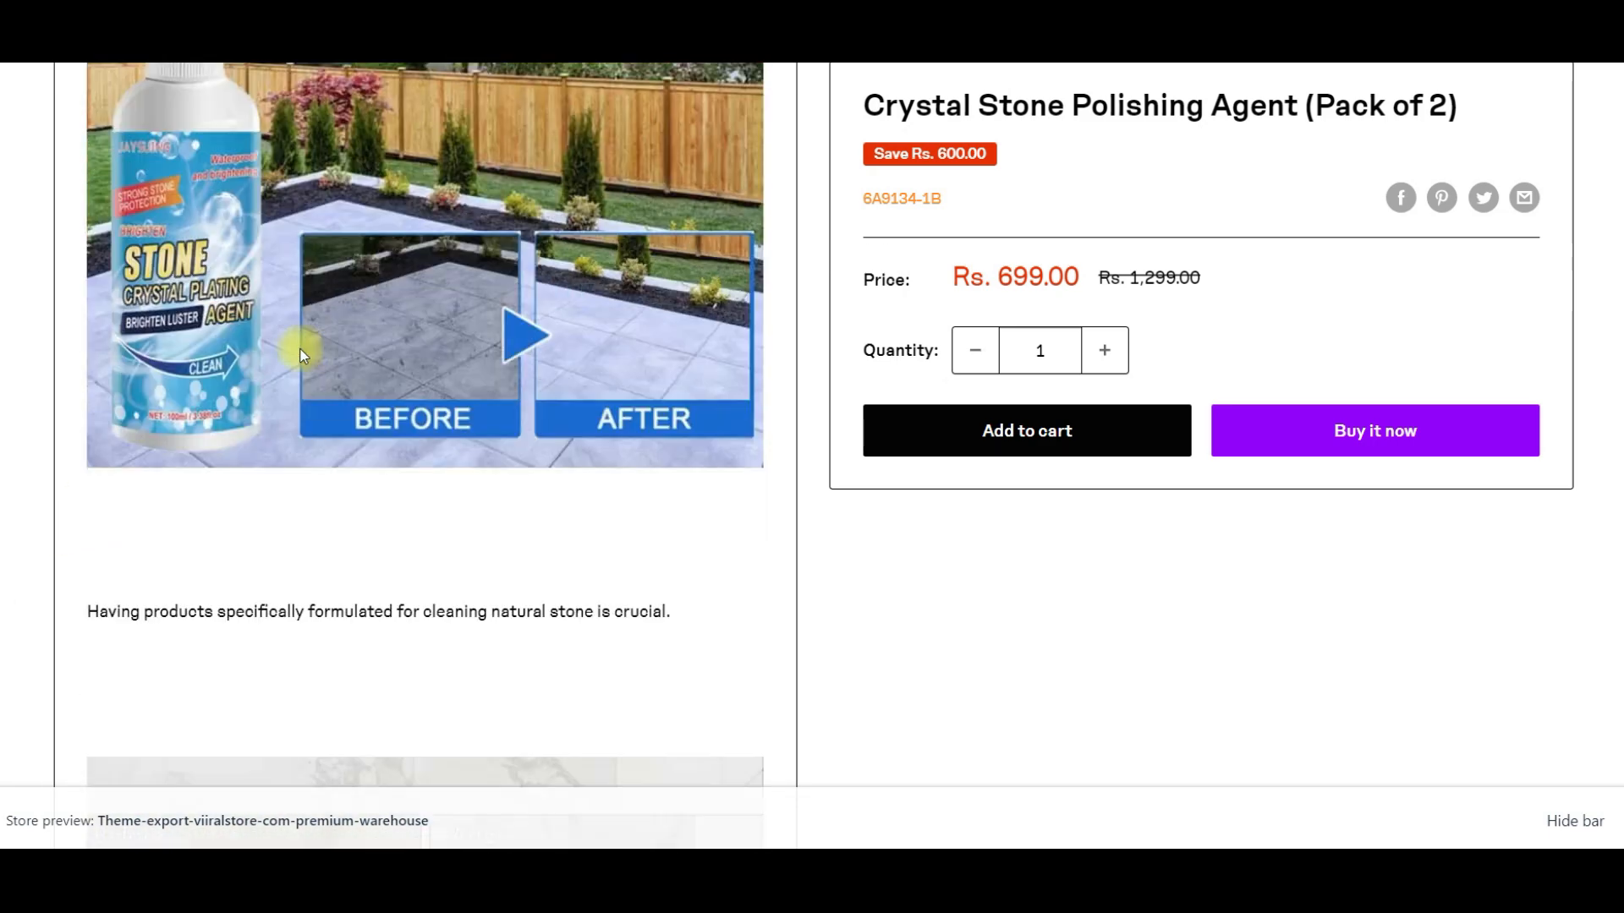
scroll(303, 354, down, 15)
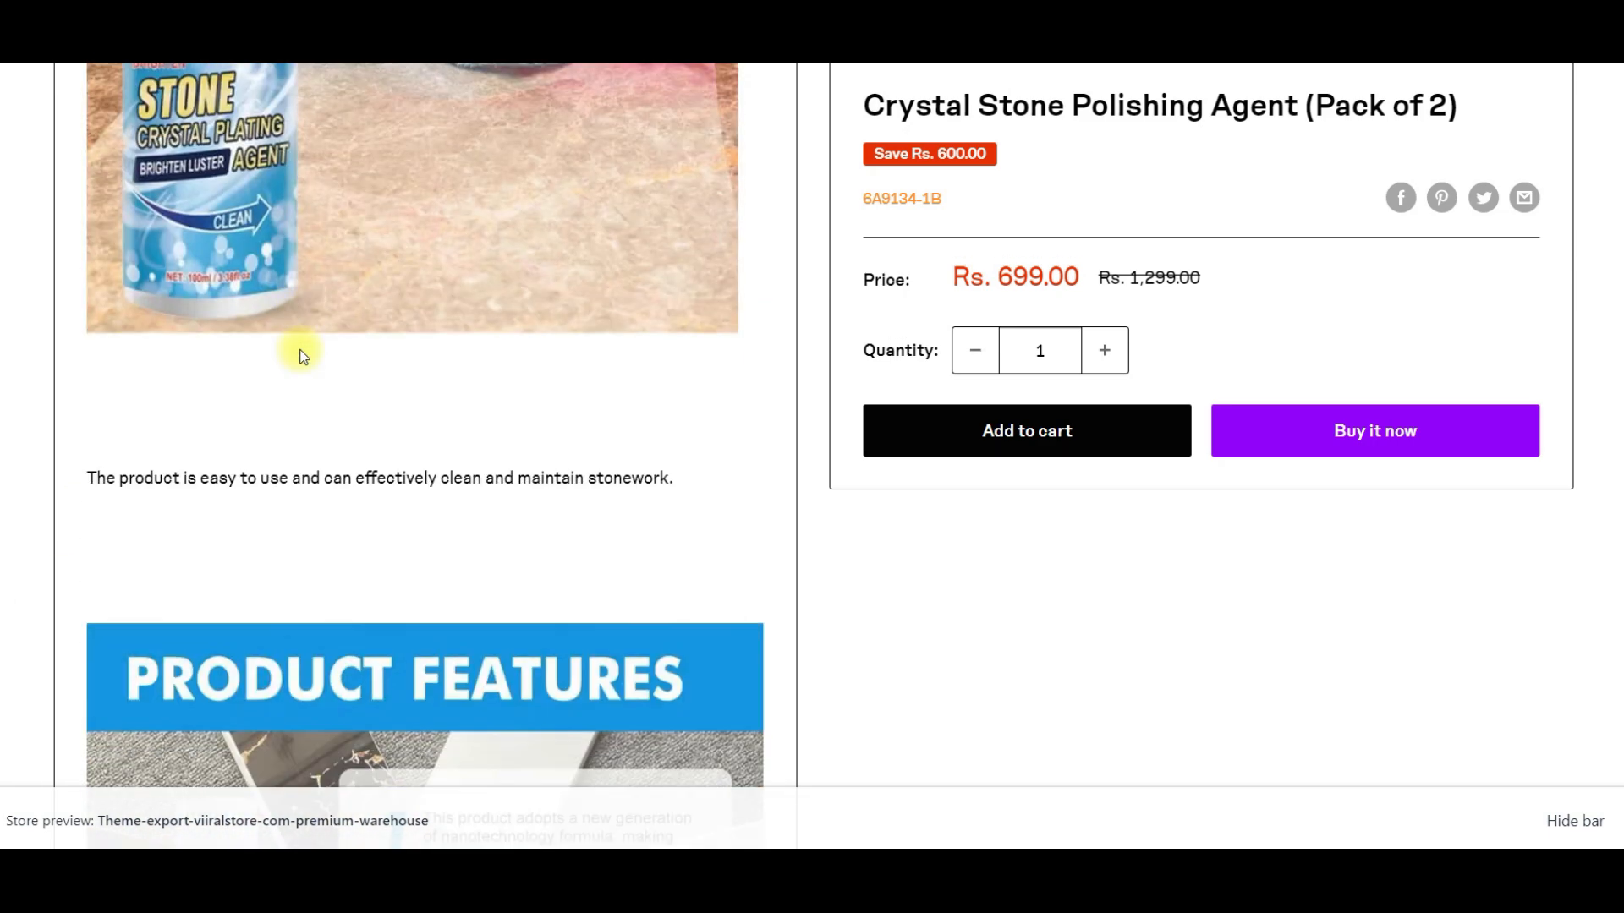
scroll(303, 353, down, 15)
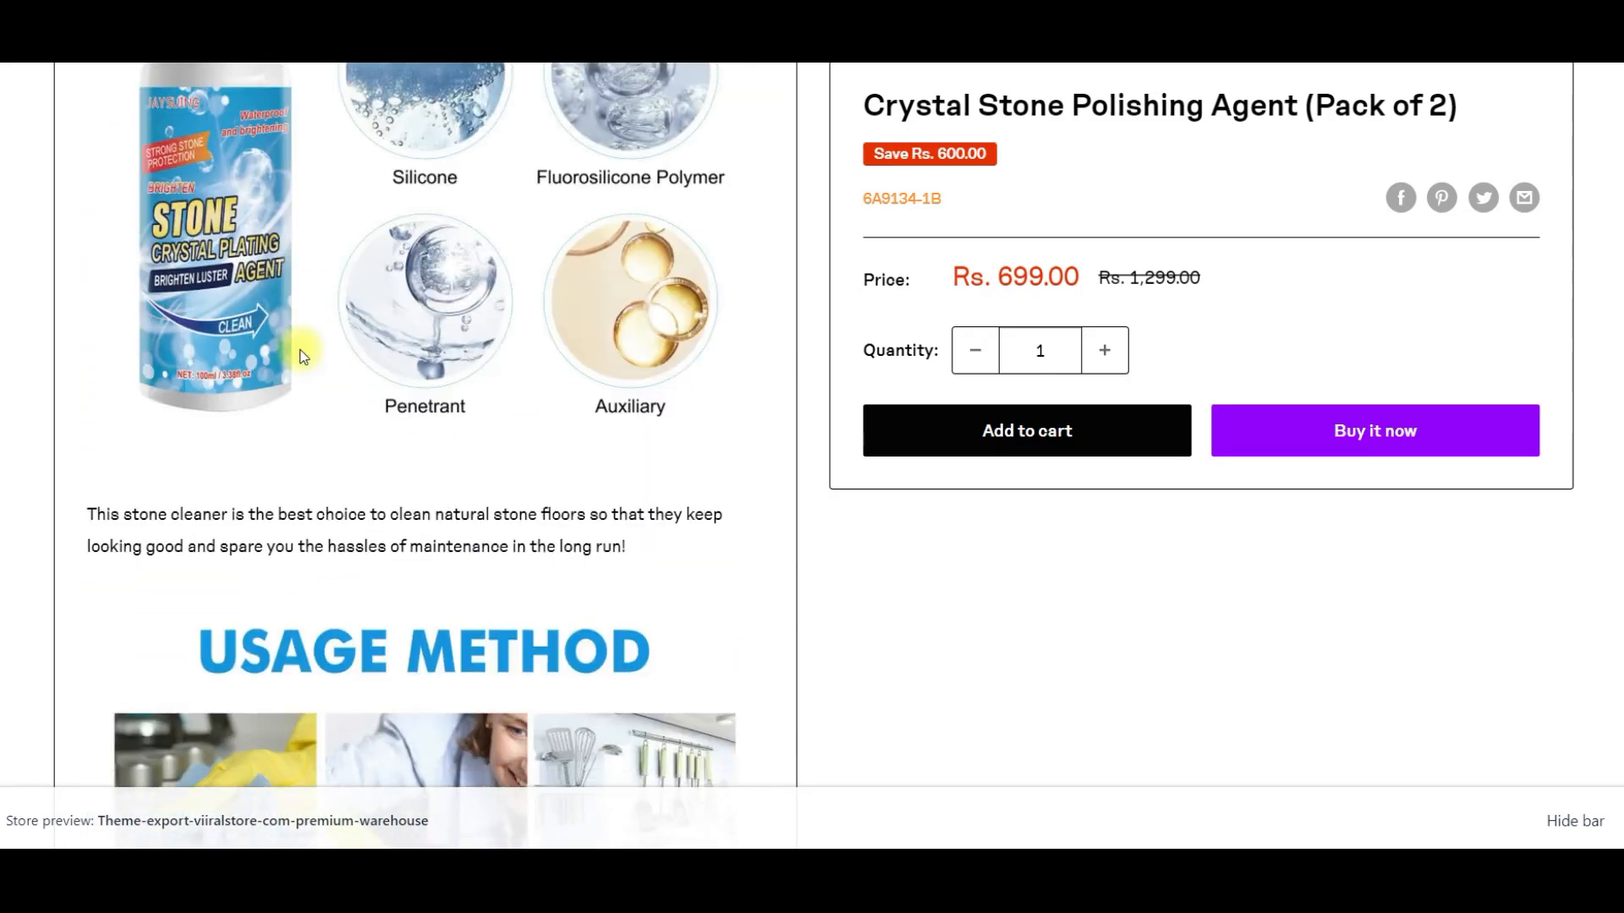
scroll(303, 354, down, 10)
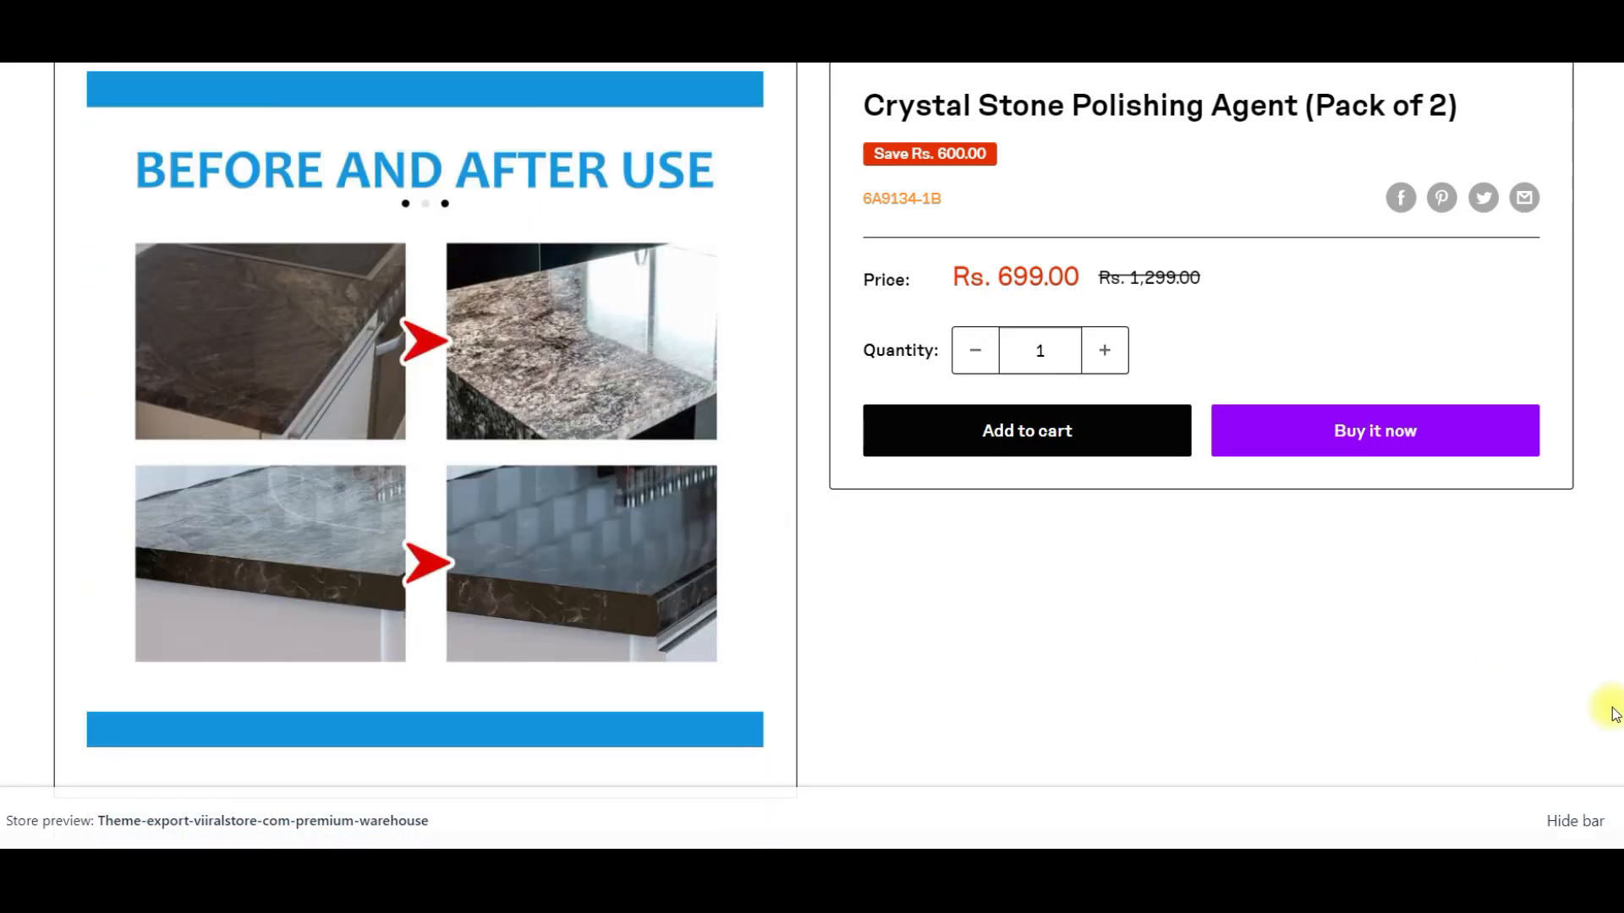
scroll(636, 549, up, 10)
scroll(639, 548, up, 10)
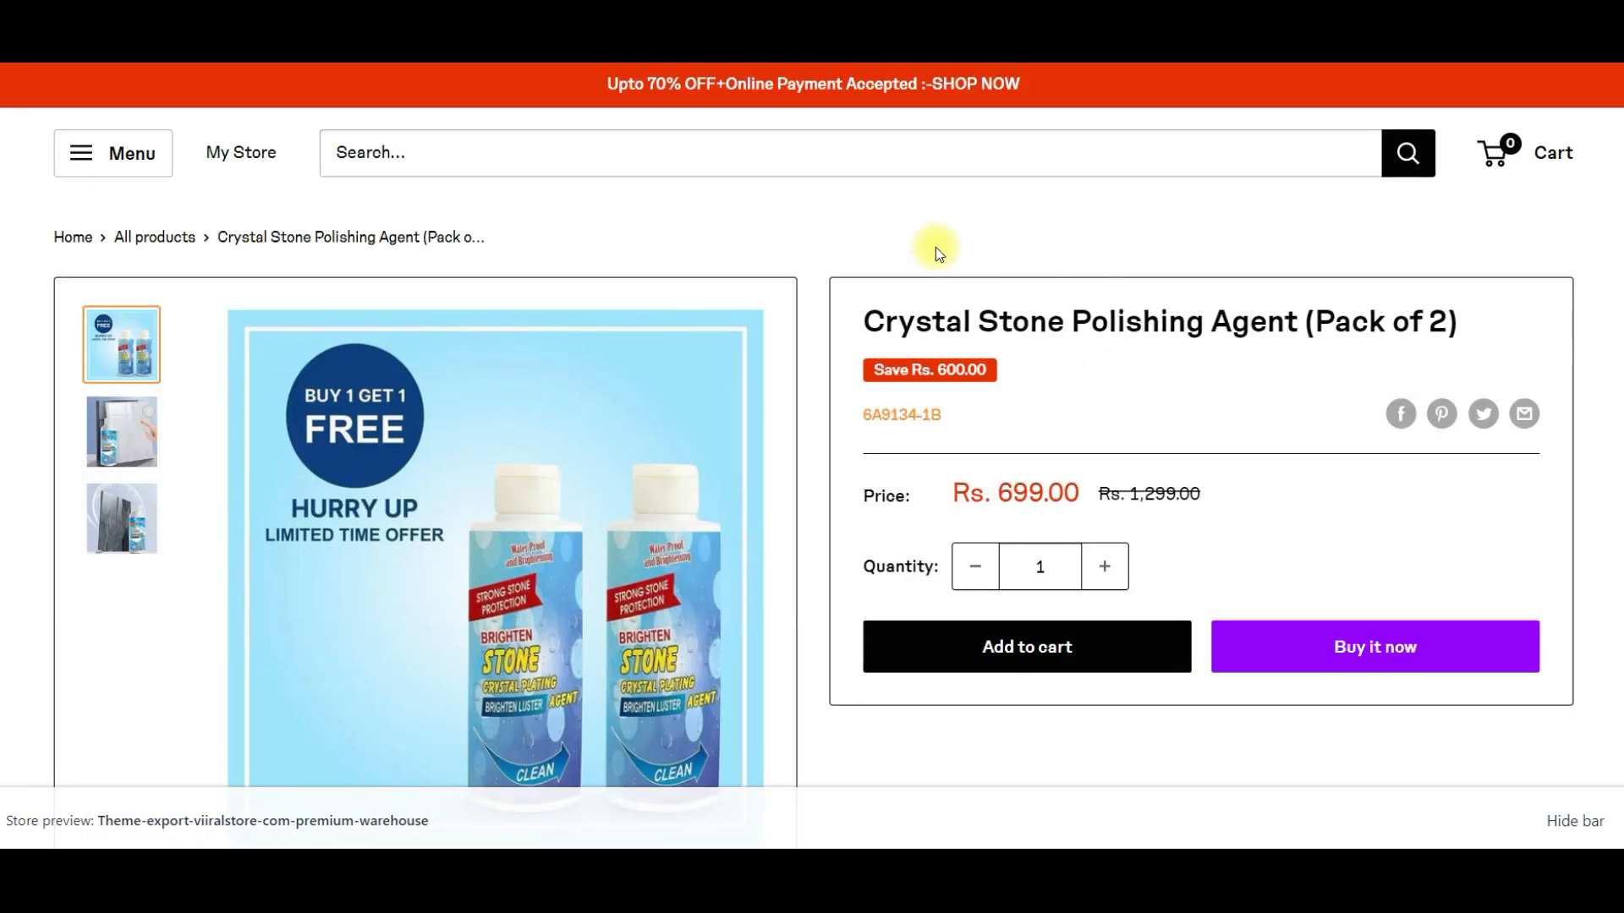
- Inspect the product page in the browser's developer tools, showing the responsive mobile layout, and view the second and third product images
right_click(832, 212)
click(903, 670)
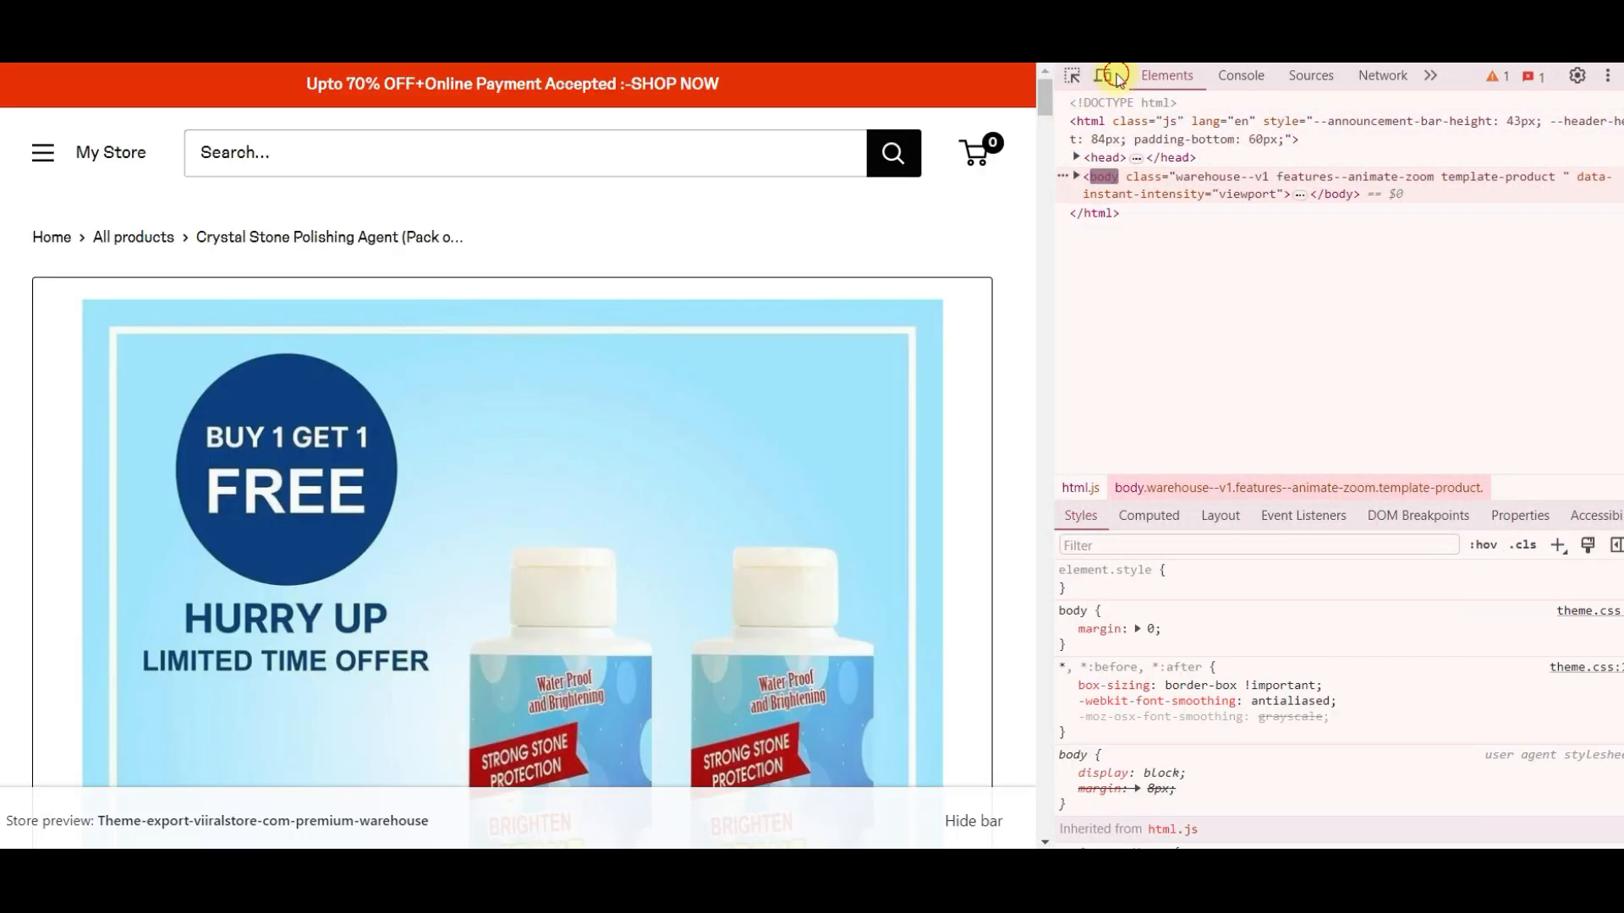
click(1098, 77)
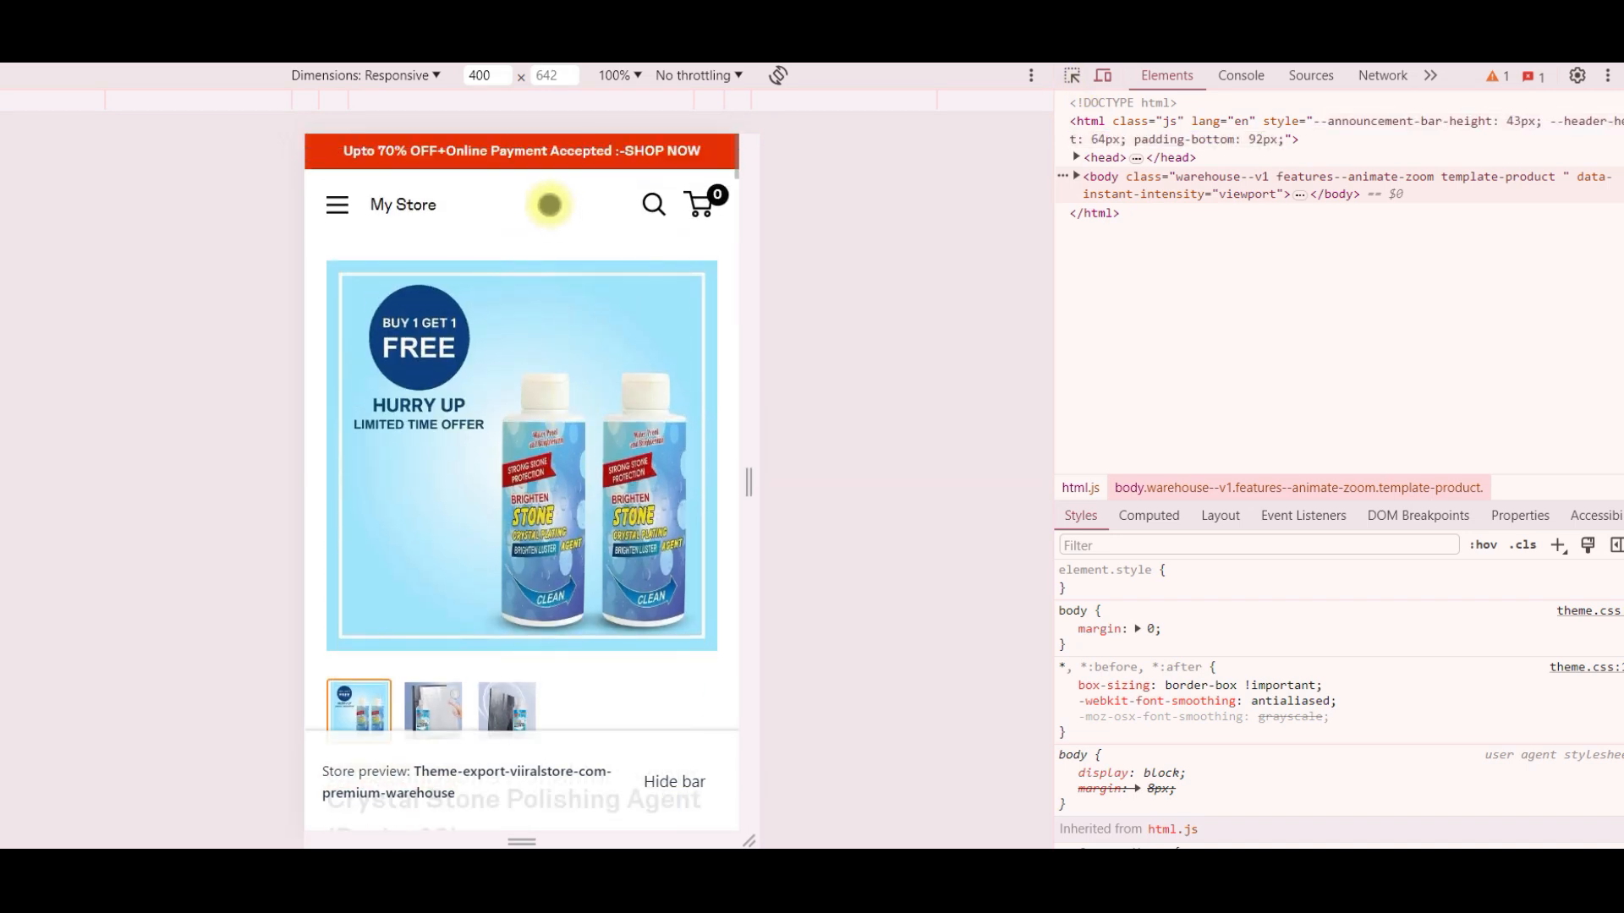
click(454, 695)
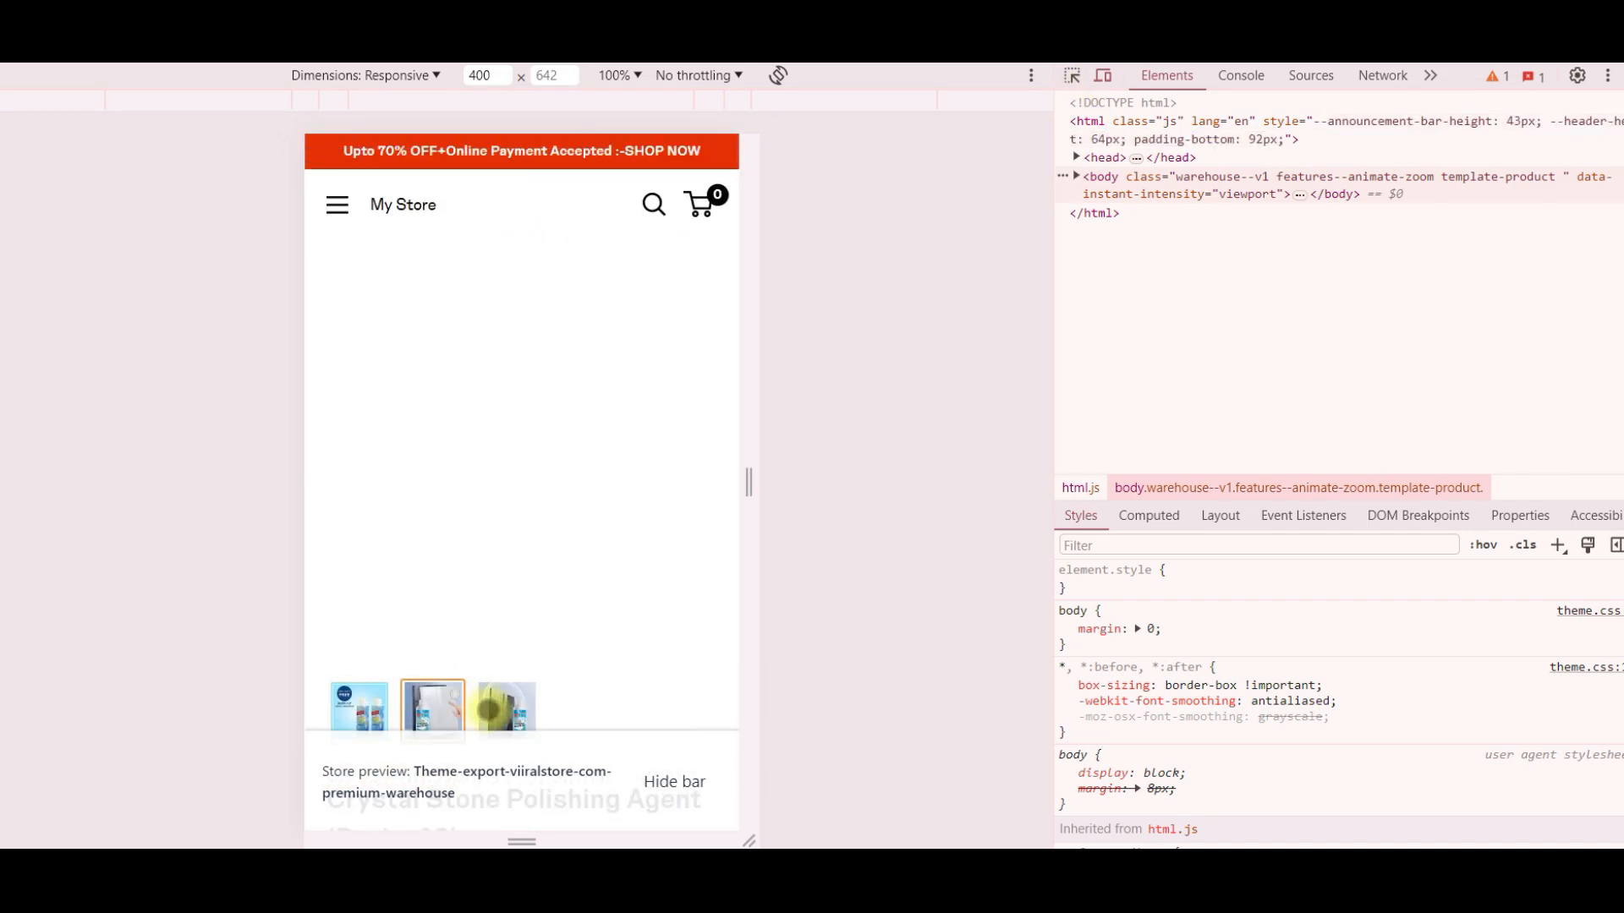
click(501, 702)
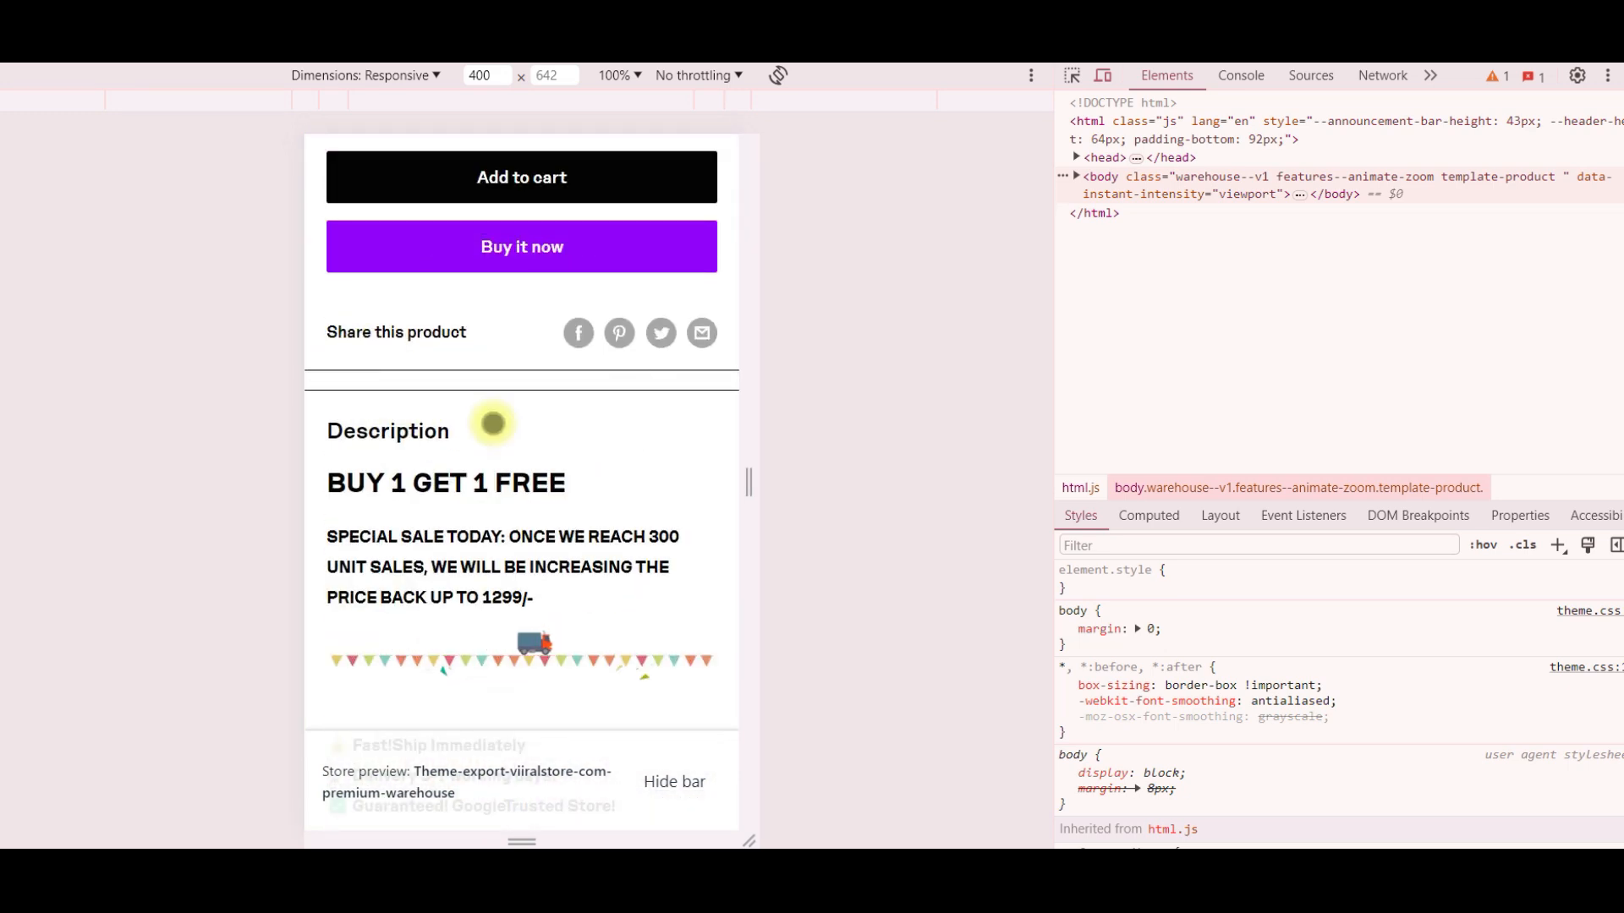
- Review the full promotional description in the mobile layout, checking how its text and images fit the narrow screen
scroll(659, 442, down, 15)
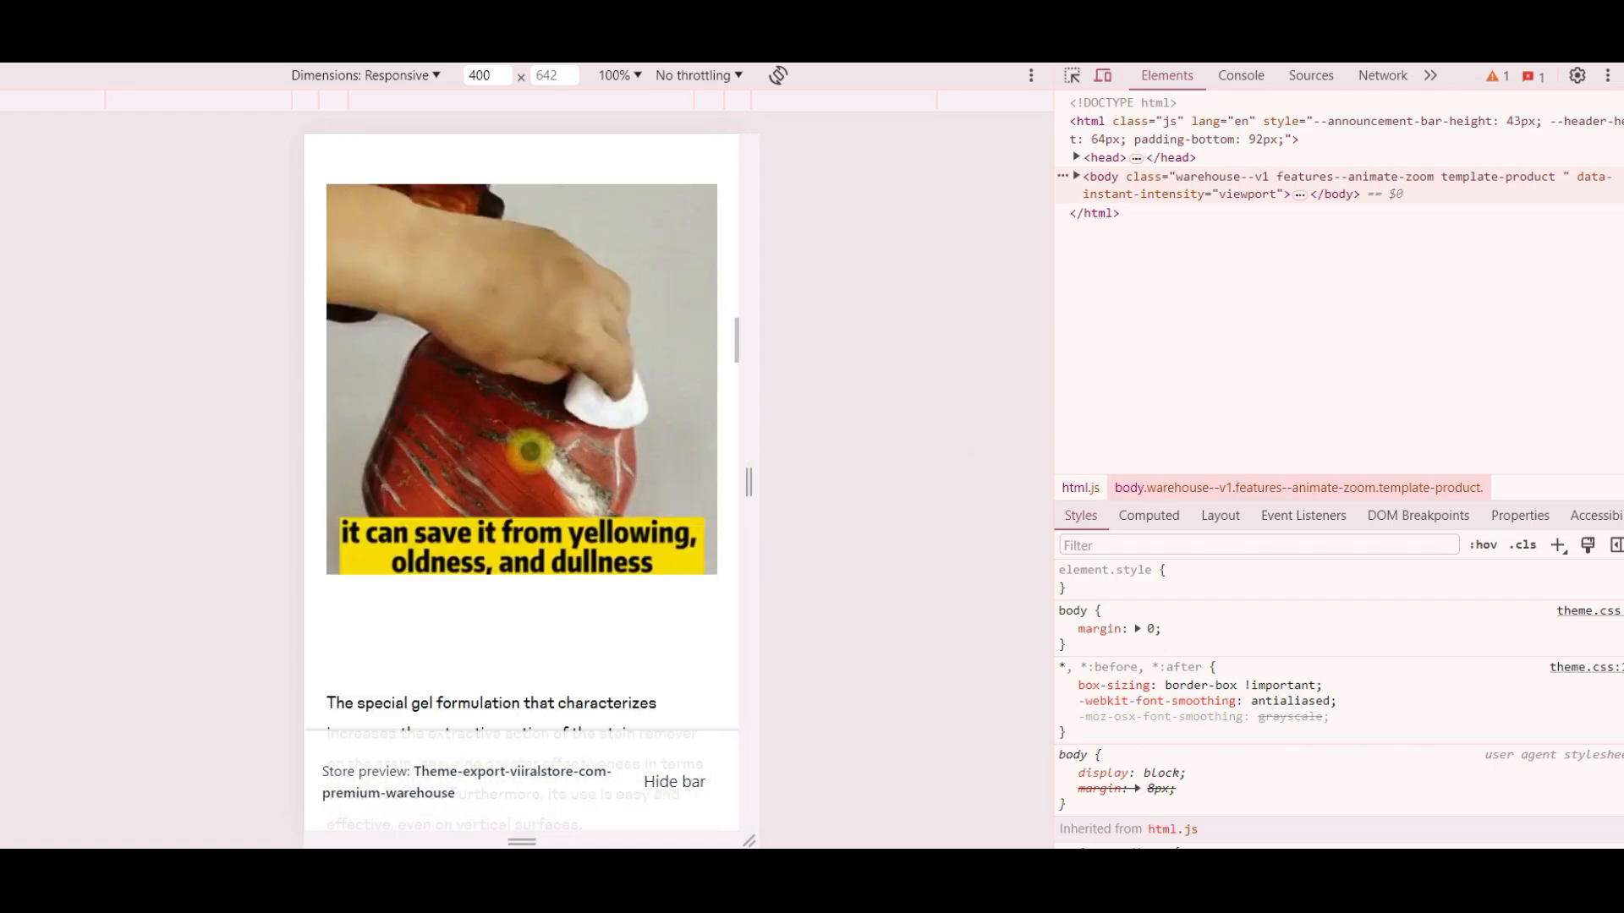
scroll(530, 448, down, 15)
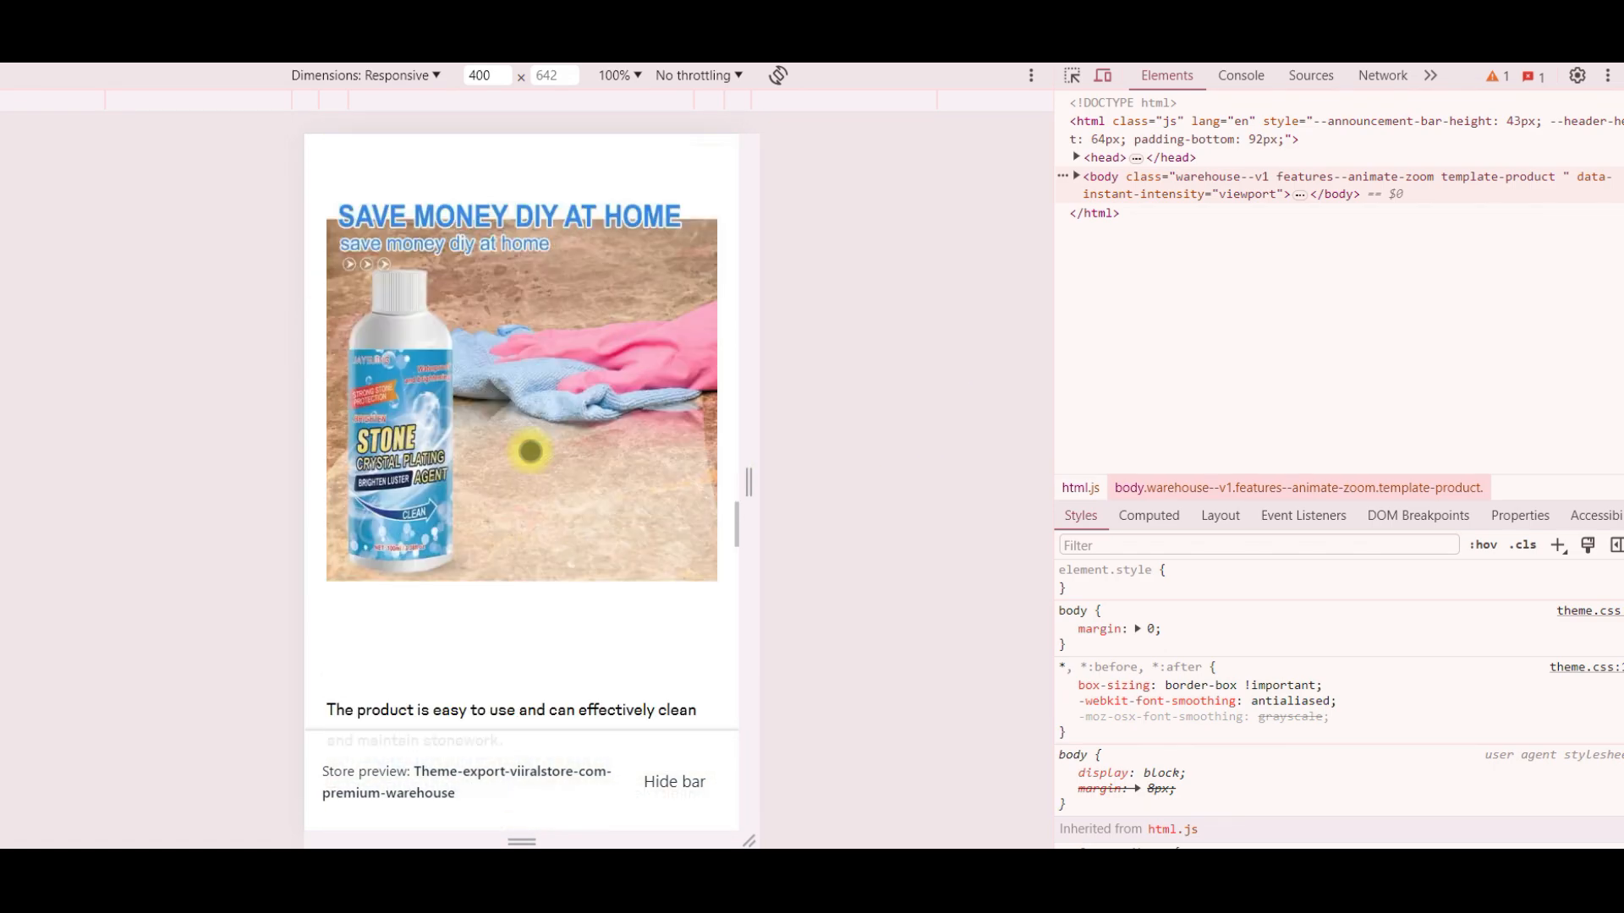
scroll(530, 448, down, 15)
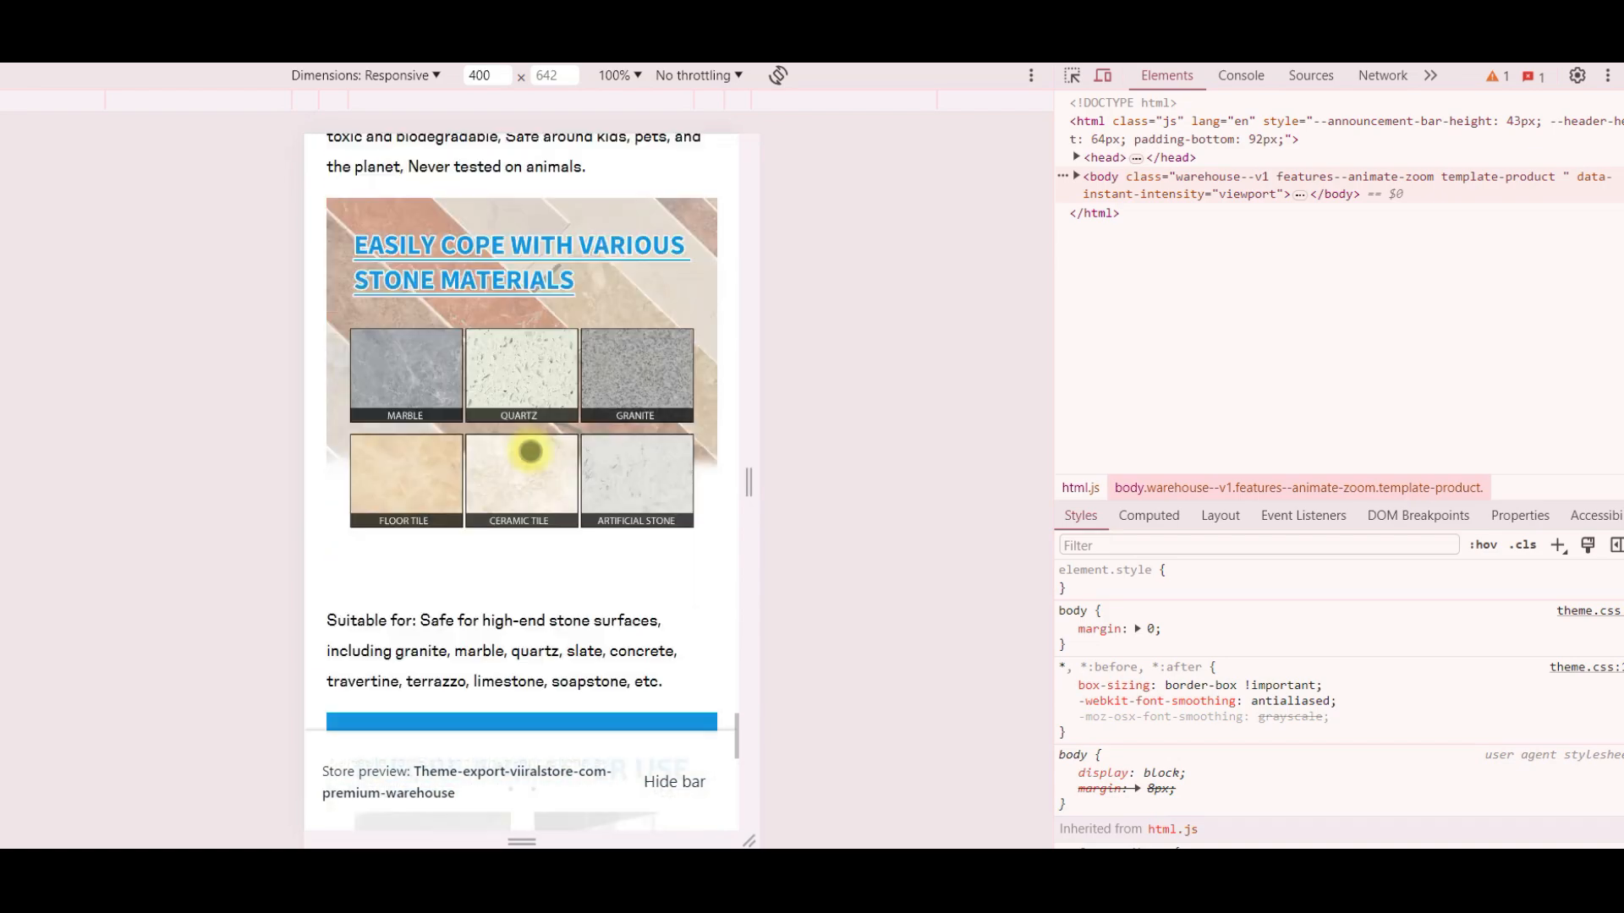
scroll(526, 453, down, 3)
scroll(529, 453, up, 15)
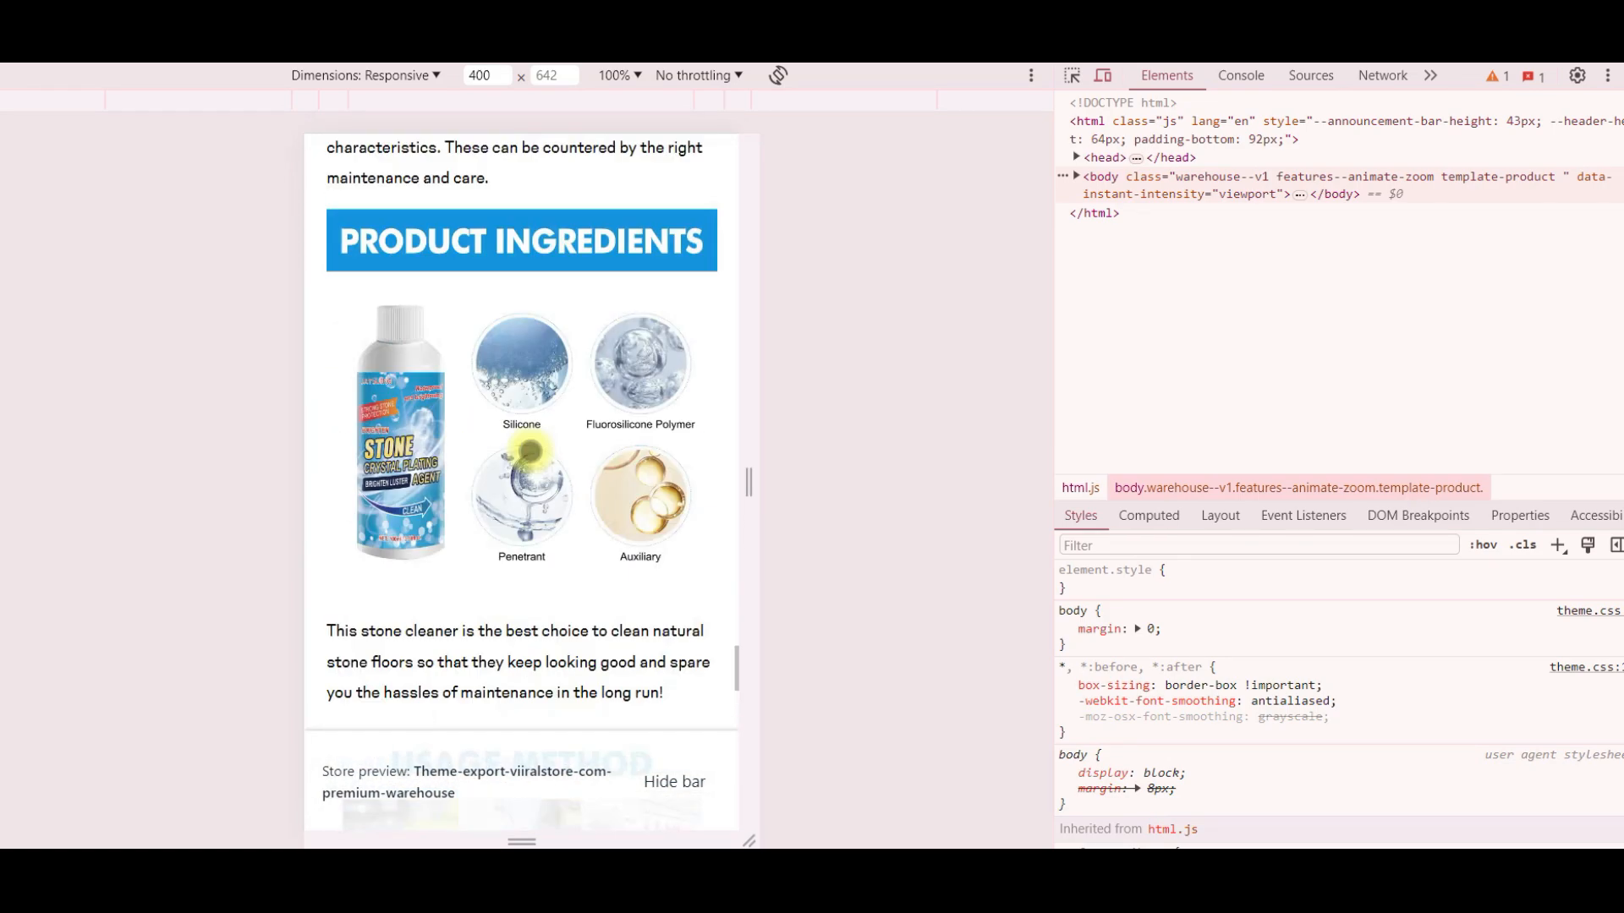
scroll(530, 451, up, 15)
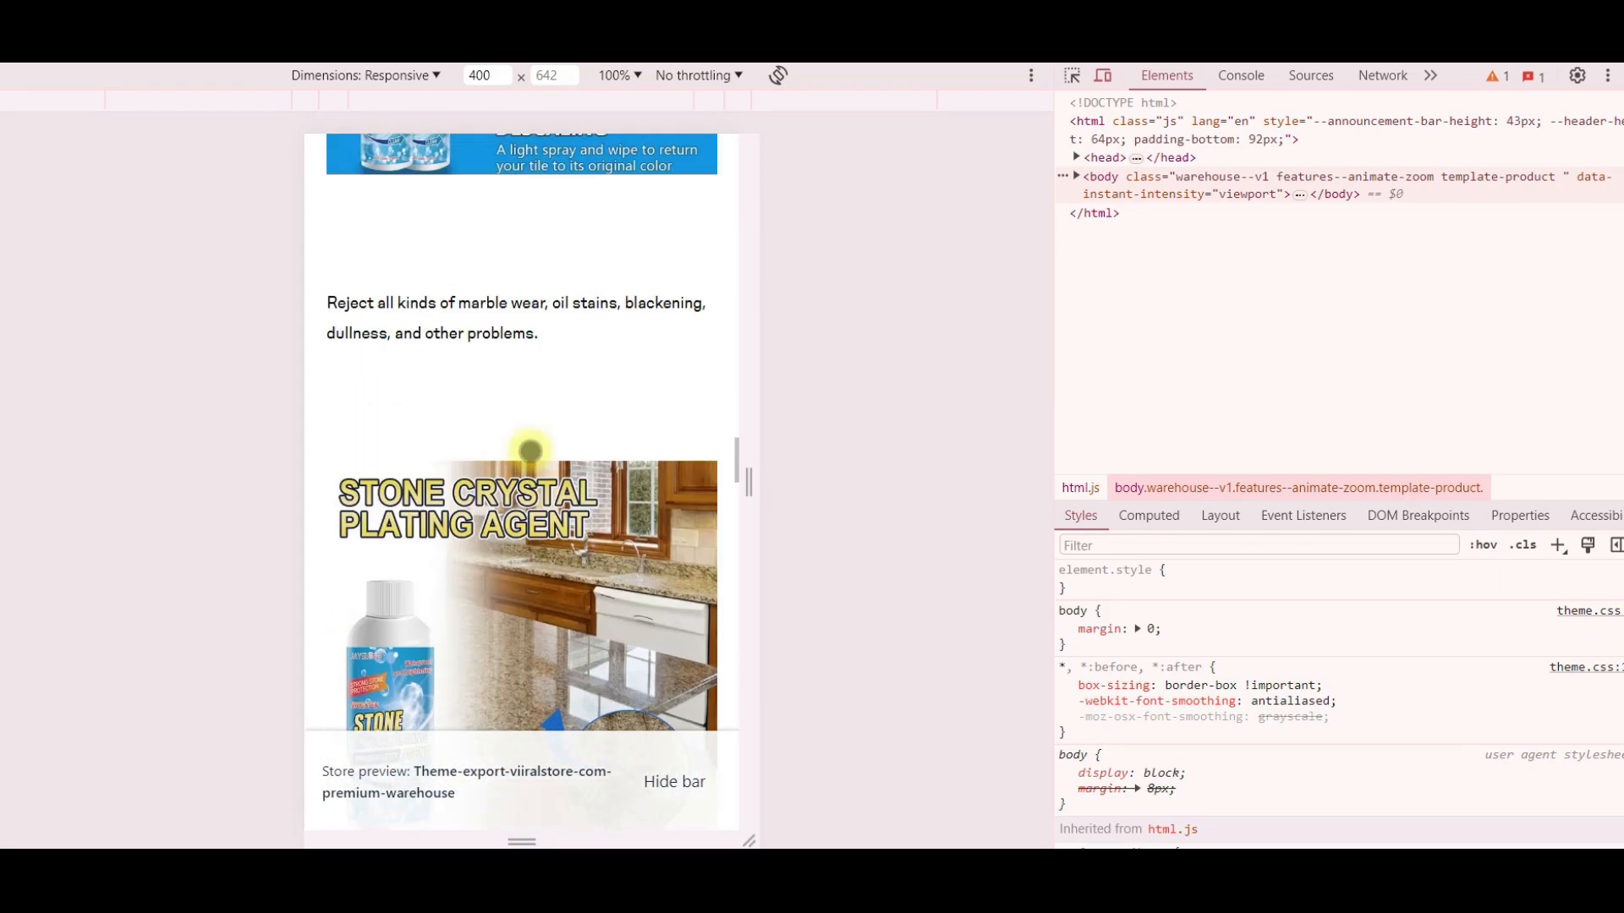
scroll(530, 451, up, 15)
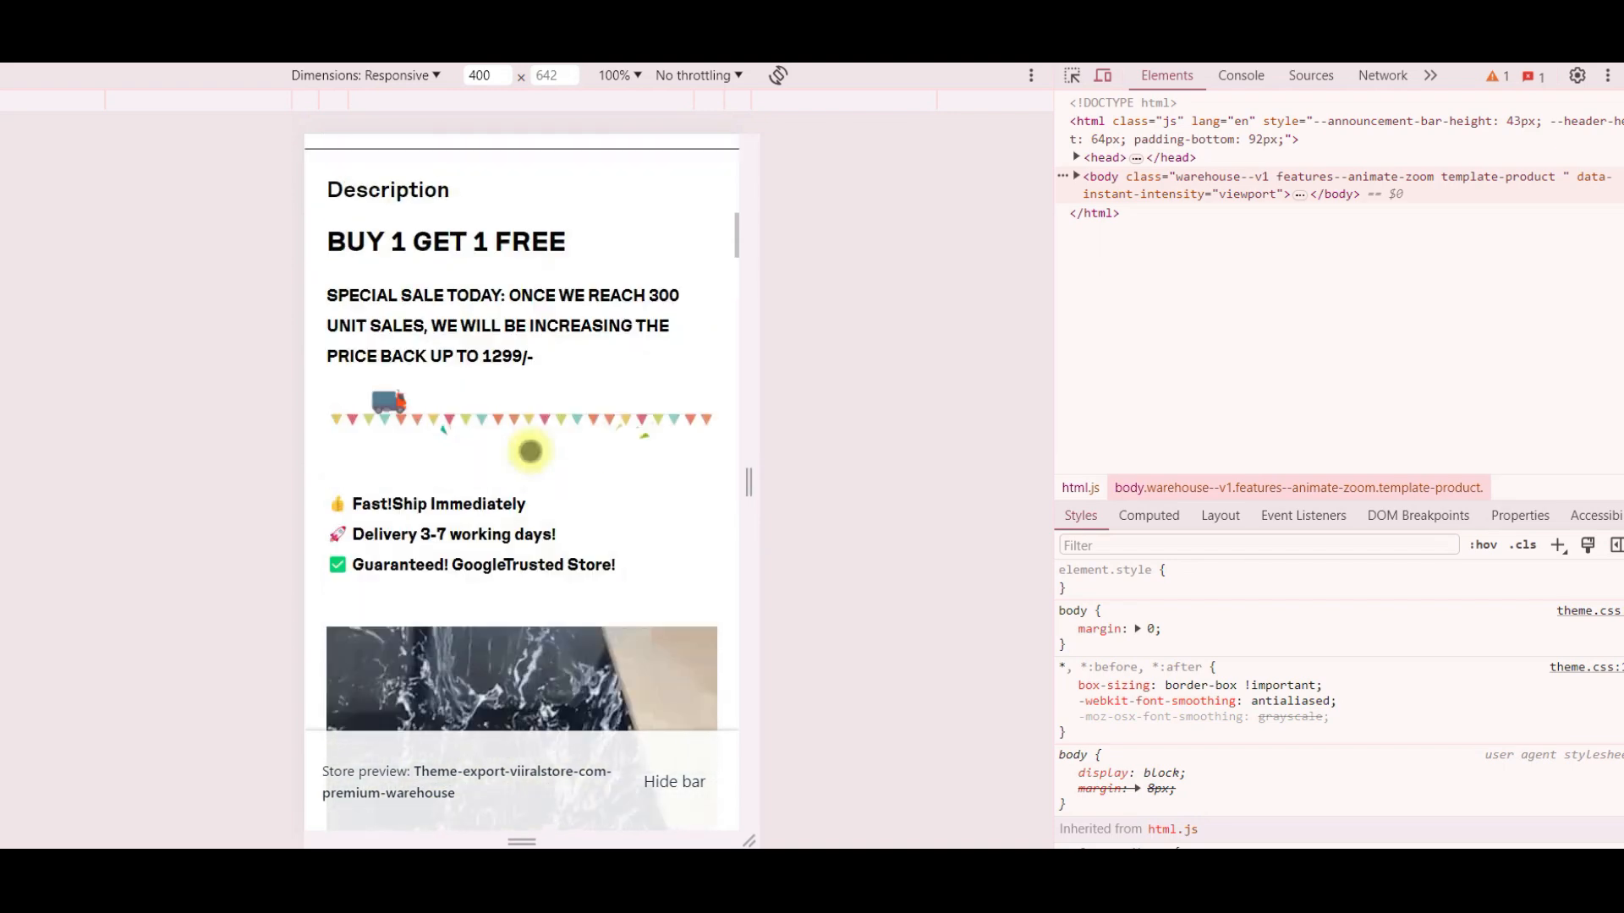
scroll(531, 452, up, 10)
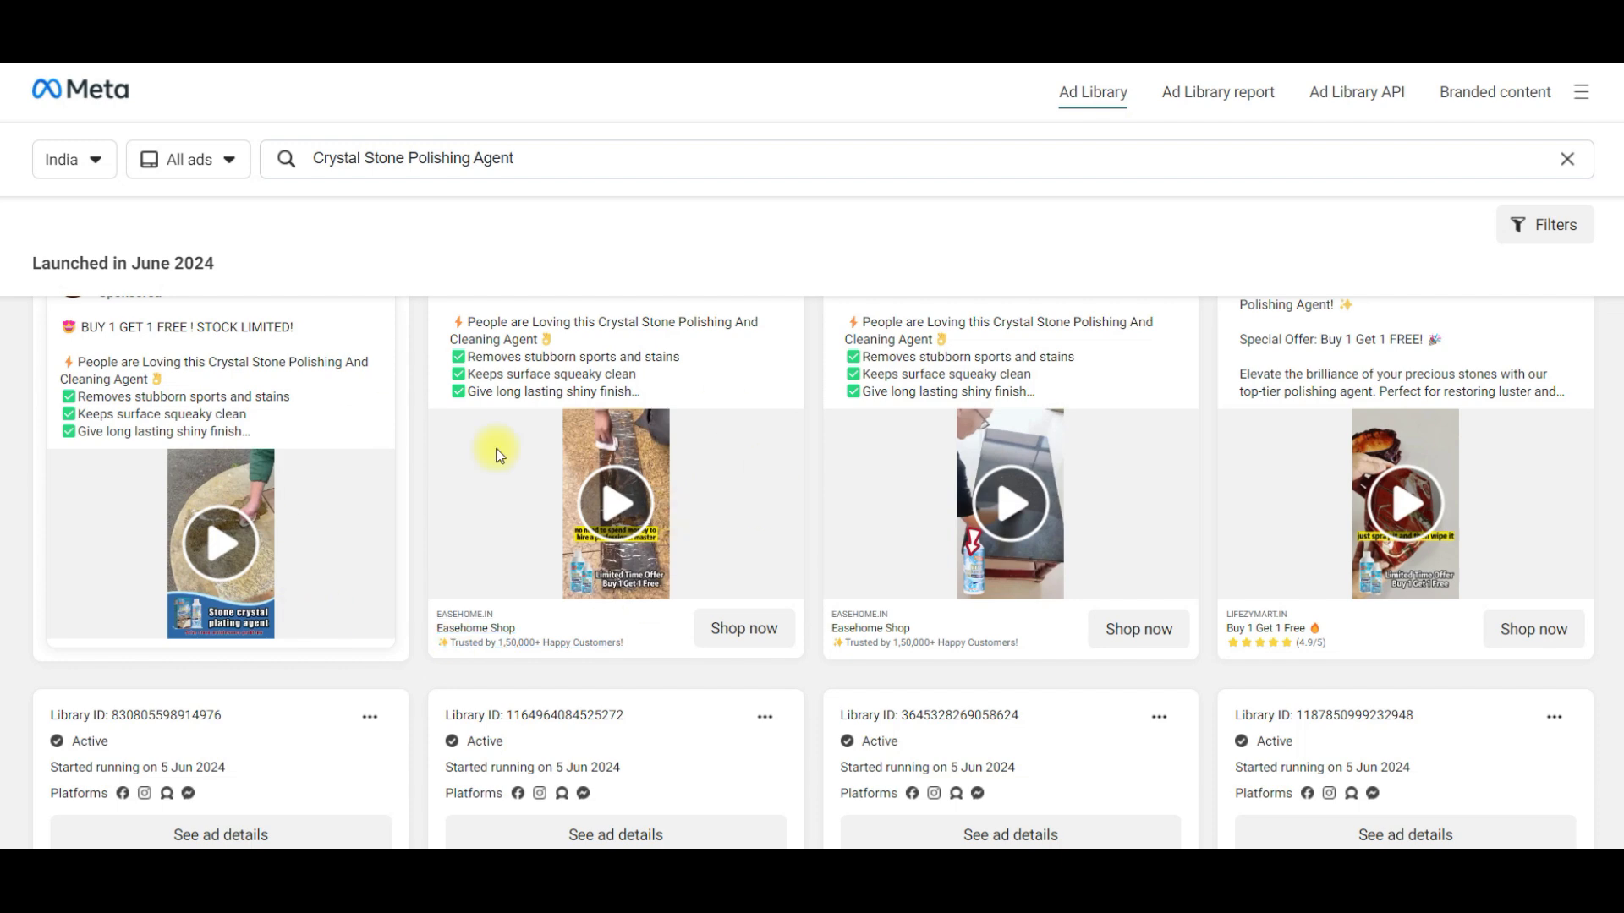
- Switch to the Meta Ad Library, browse the Crystal Stone Polishing Agent ads and examine Badhiya Deal's product page for comparison
scroll(859, 643, down, 10)
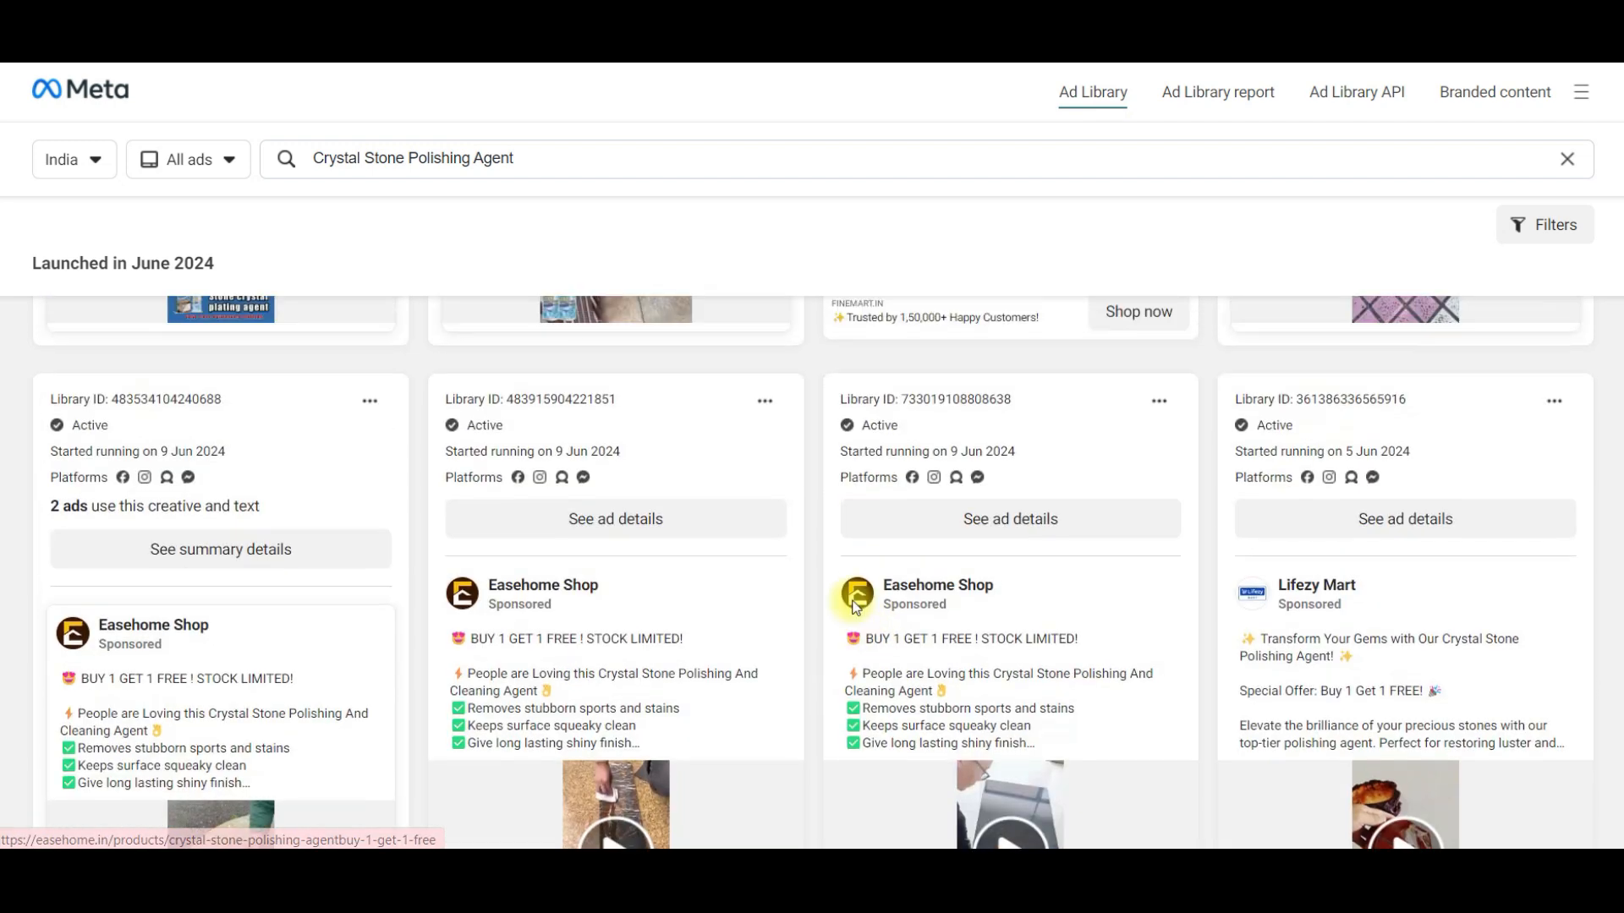
scroll(785, 580, up, 7)
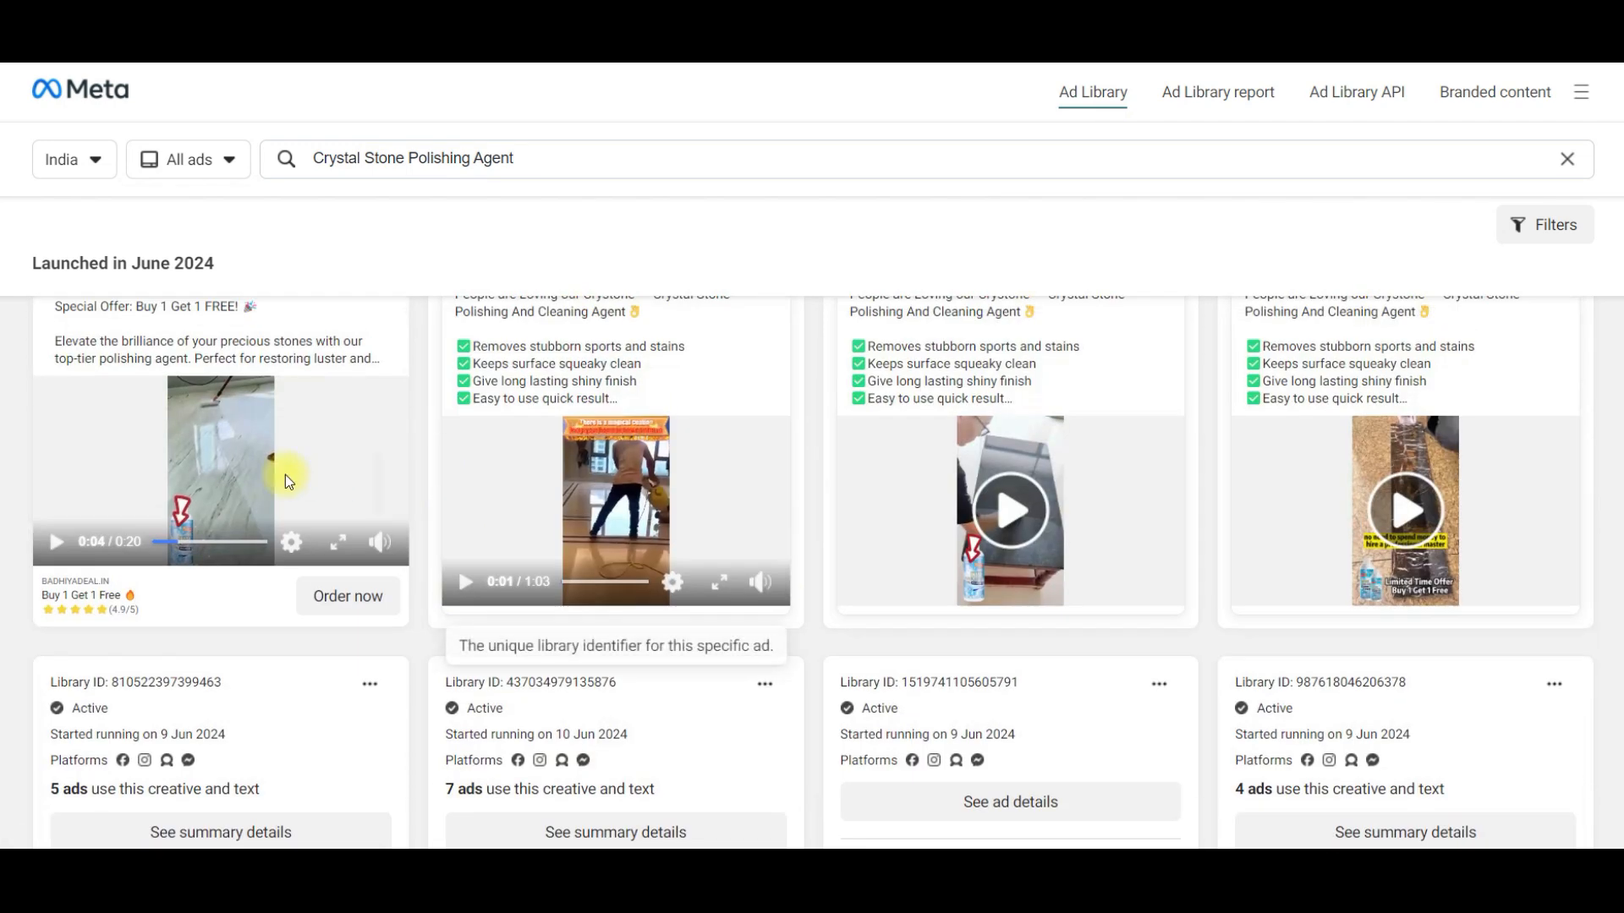
click(117, 708)
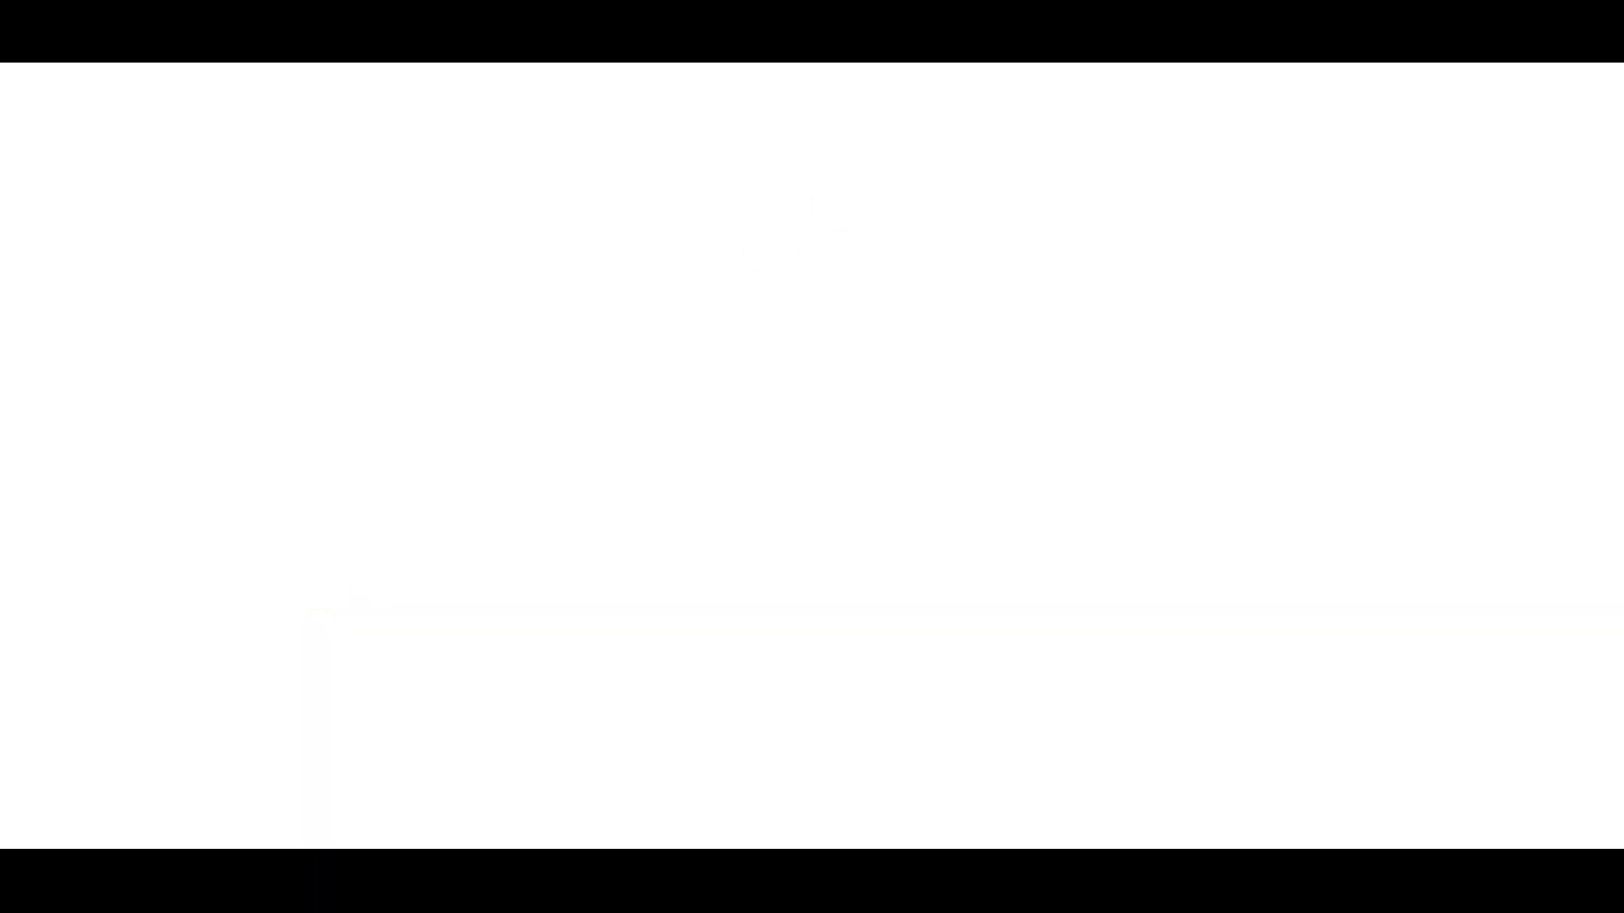
scroll(1201, 402, down, 10)
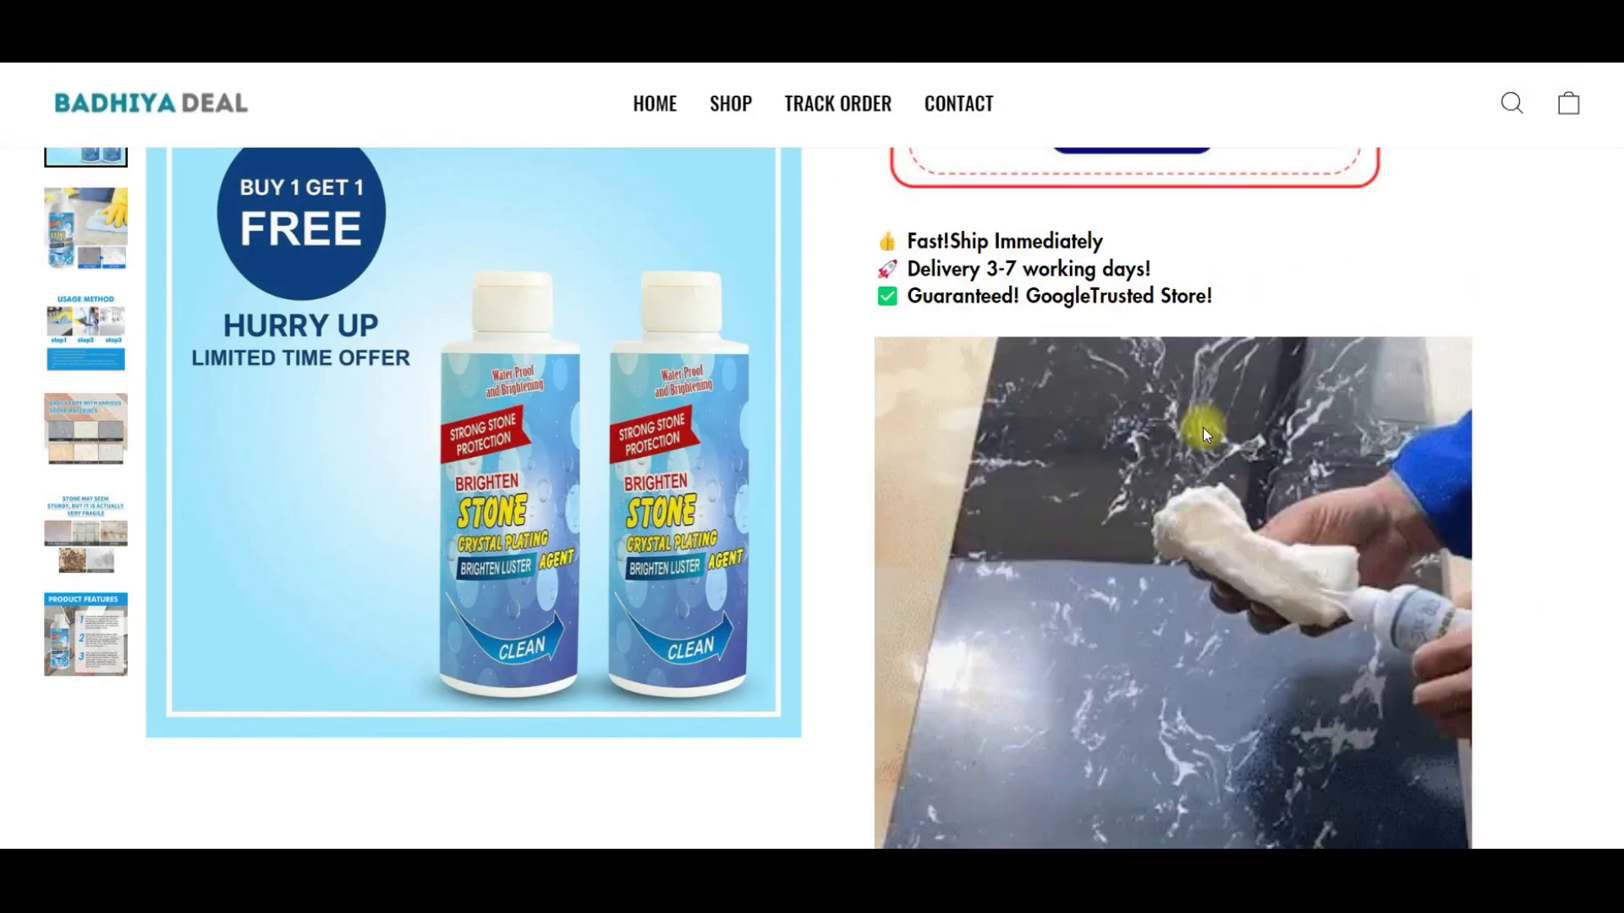
scroll(1198, 436, down, 5)
scroll(1183, 454, up, 5)
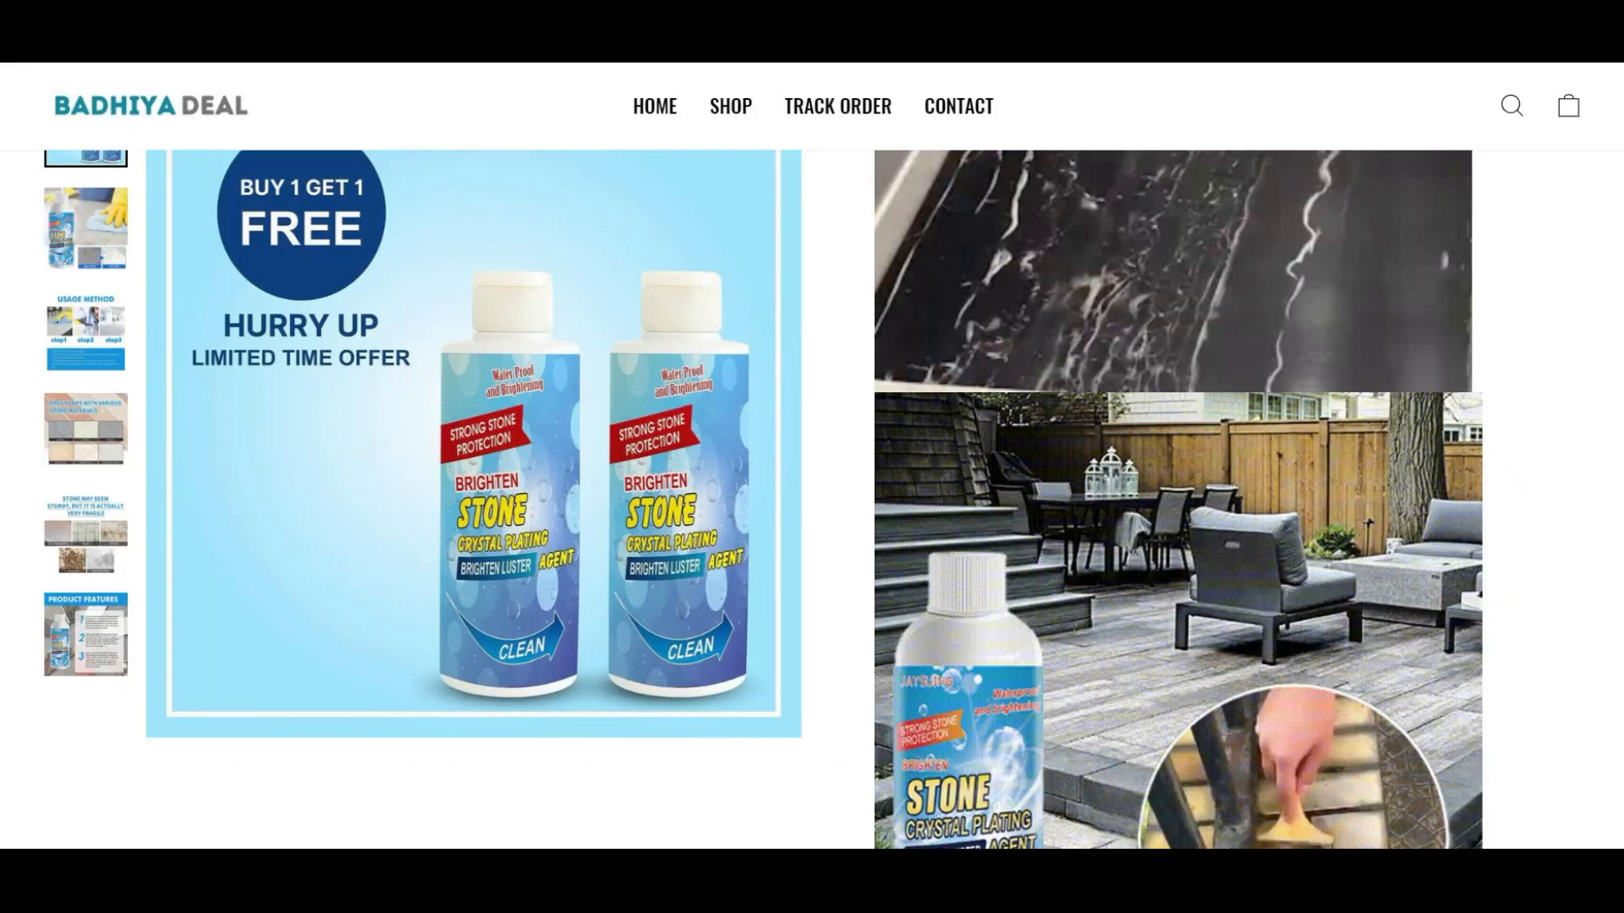
scroll(1251, 440, up, 4)
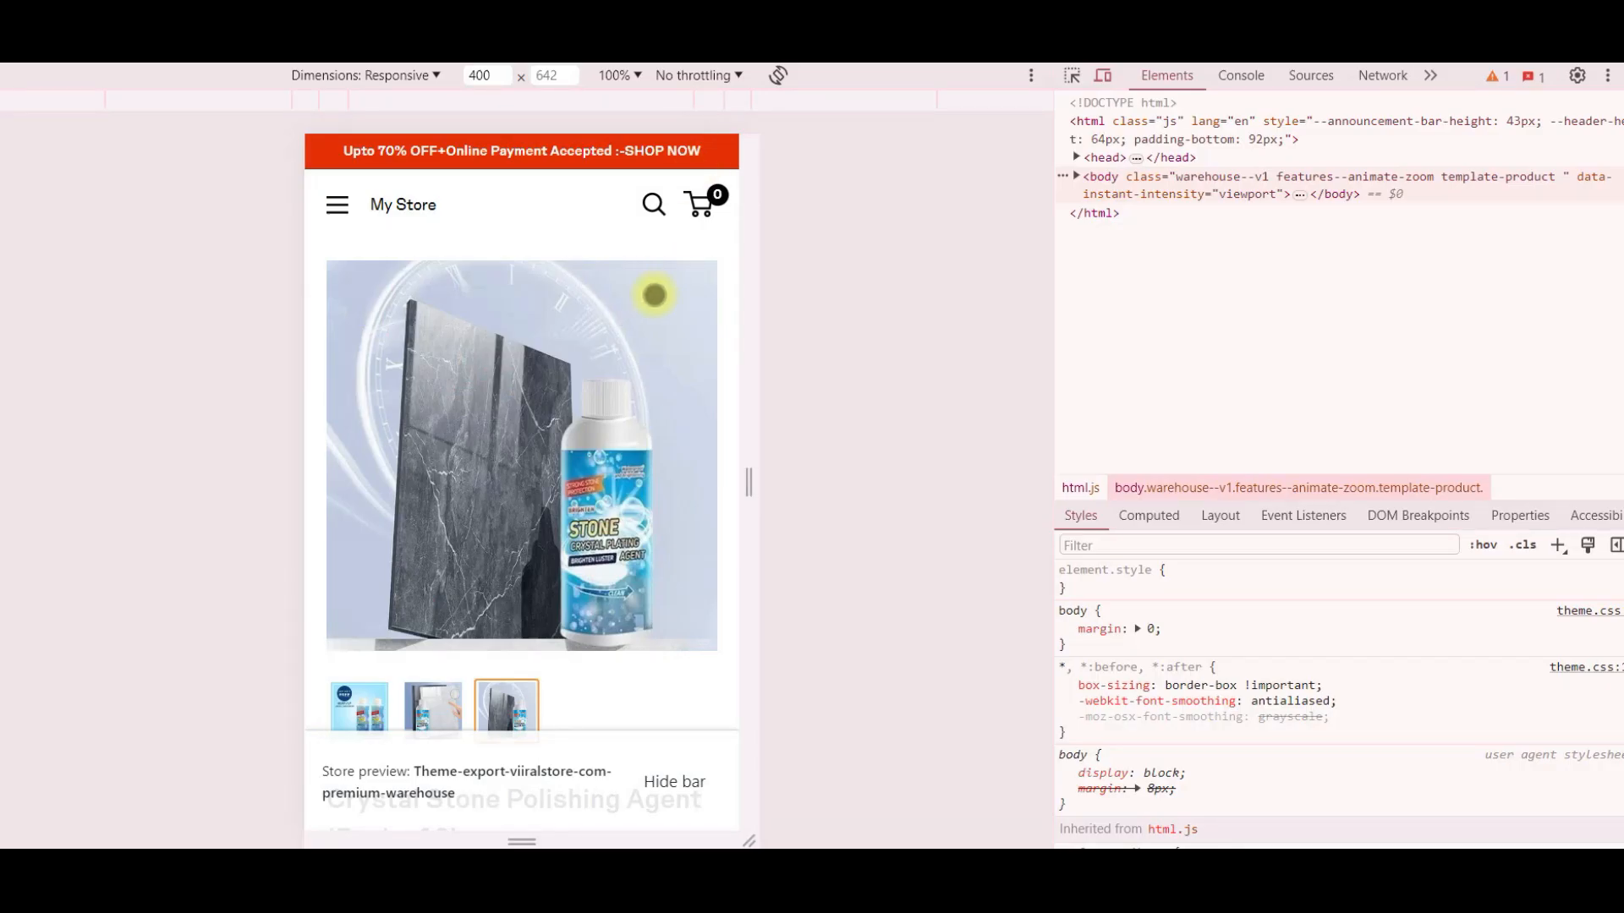
- Close the developer tools to show the product page in desktop layout and highlight the My Store name in the header
click(1623, 76)
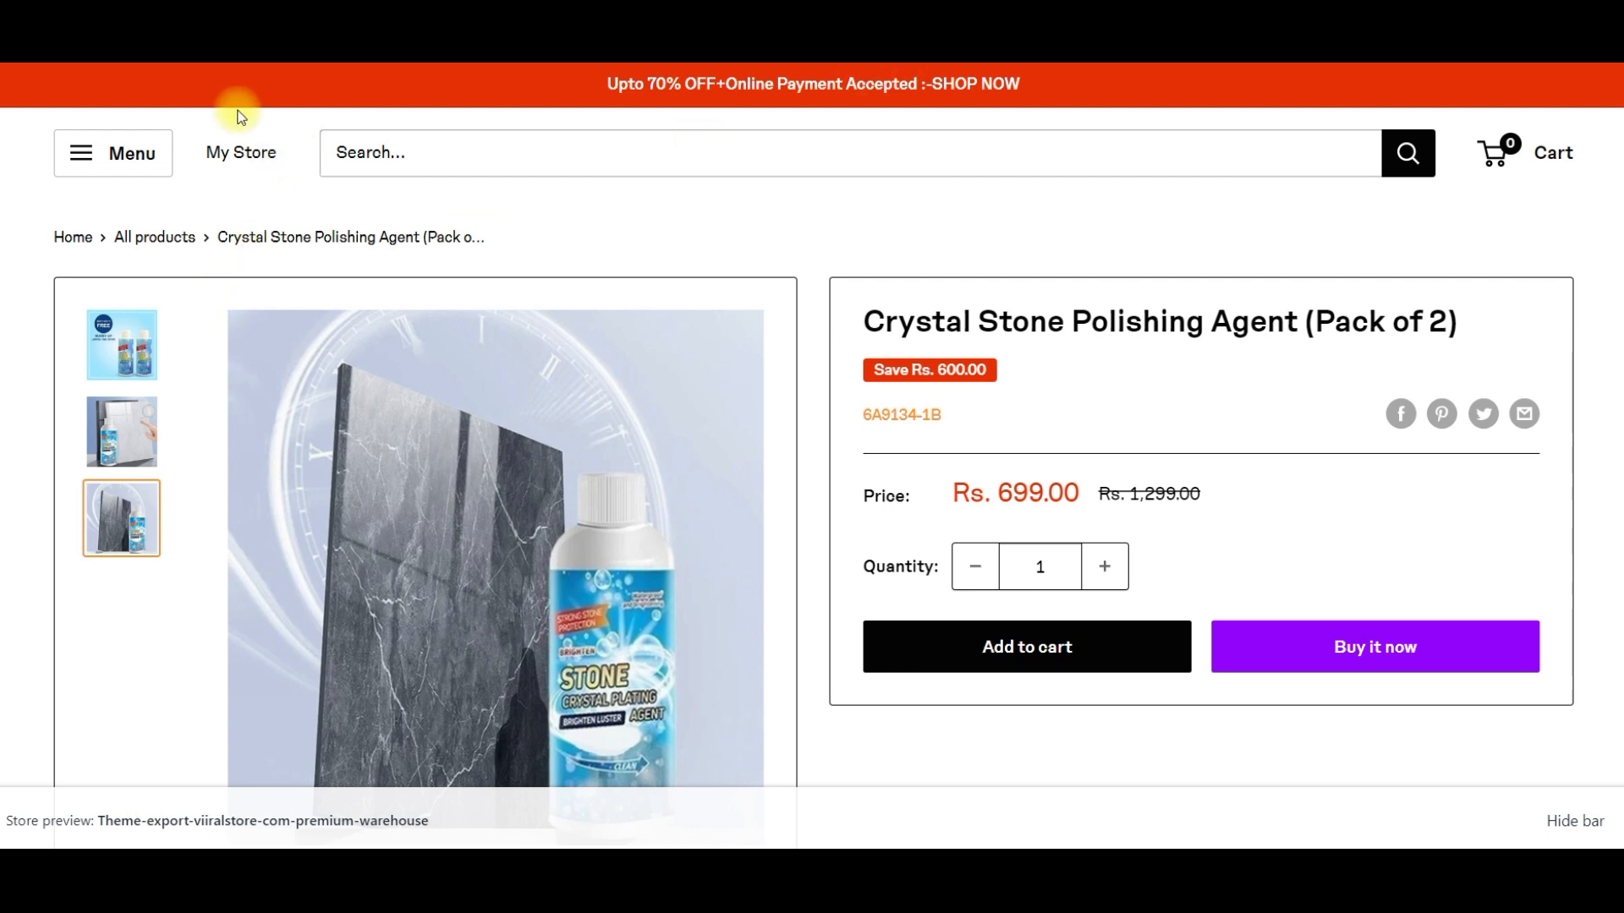
drag(201, 132, 284, 150)
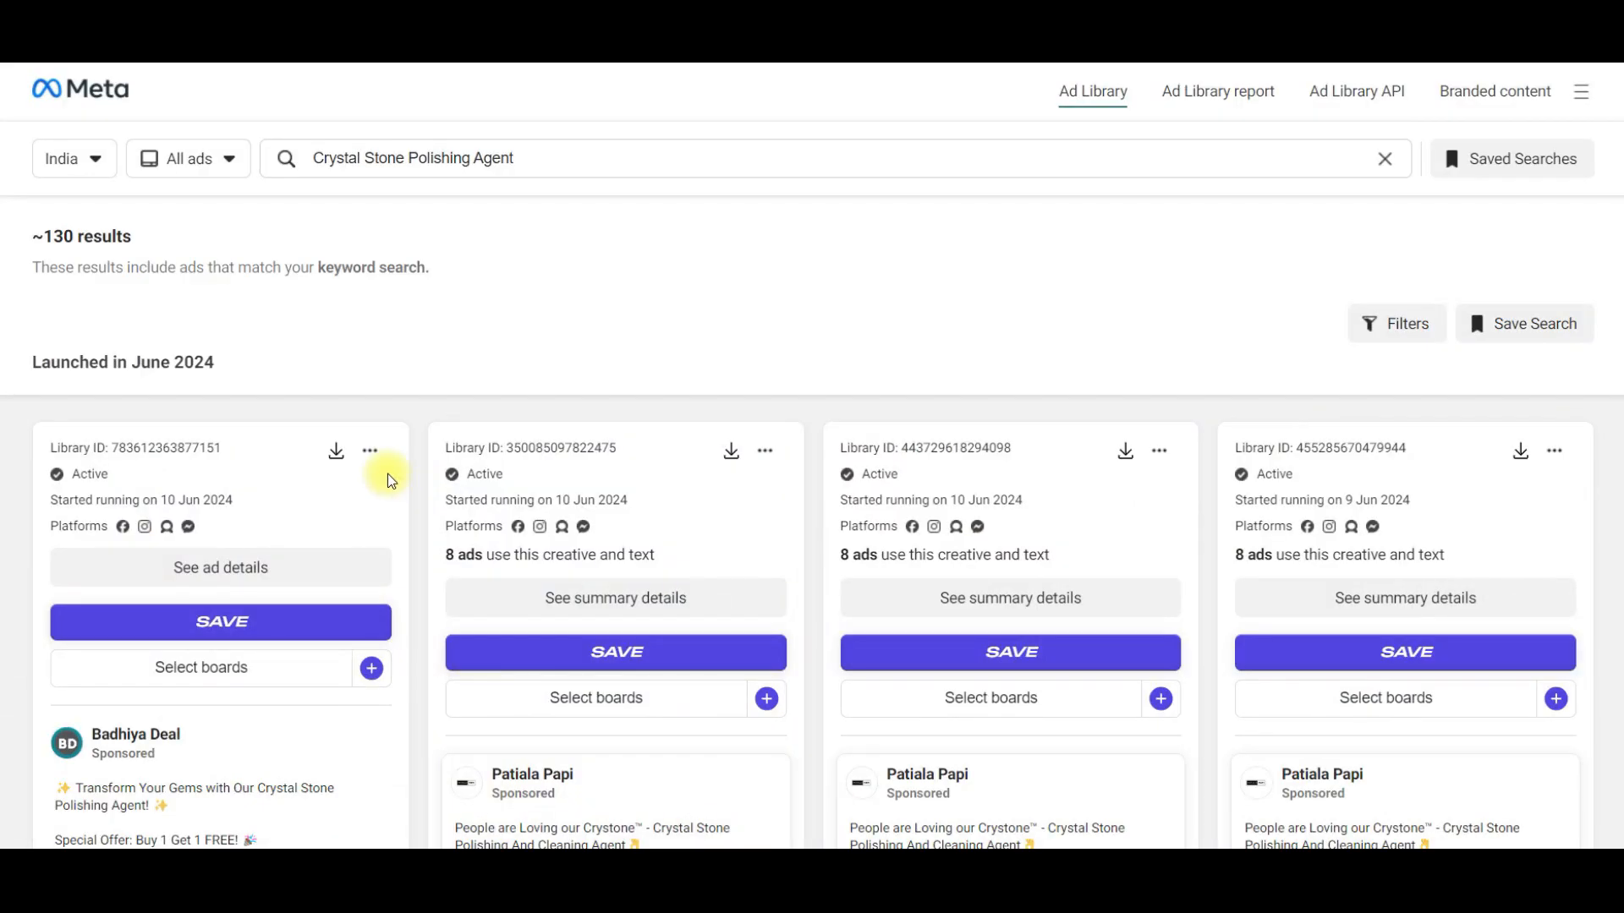
- In the Meta Ad Library, find and play the Badhiya Deal ad video for the Crystal Stone Polishing Agent
scroll(286, 458, down, 6)
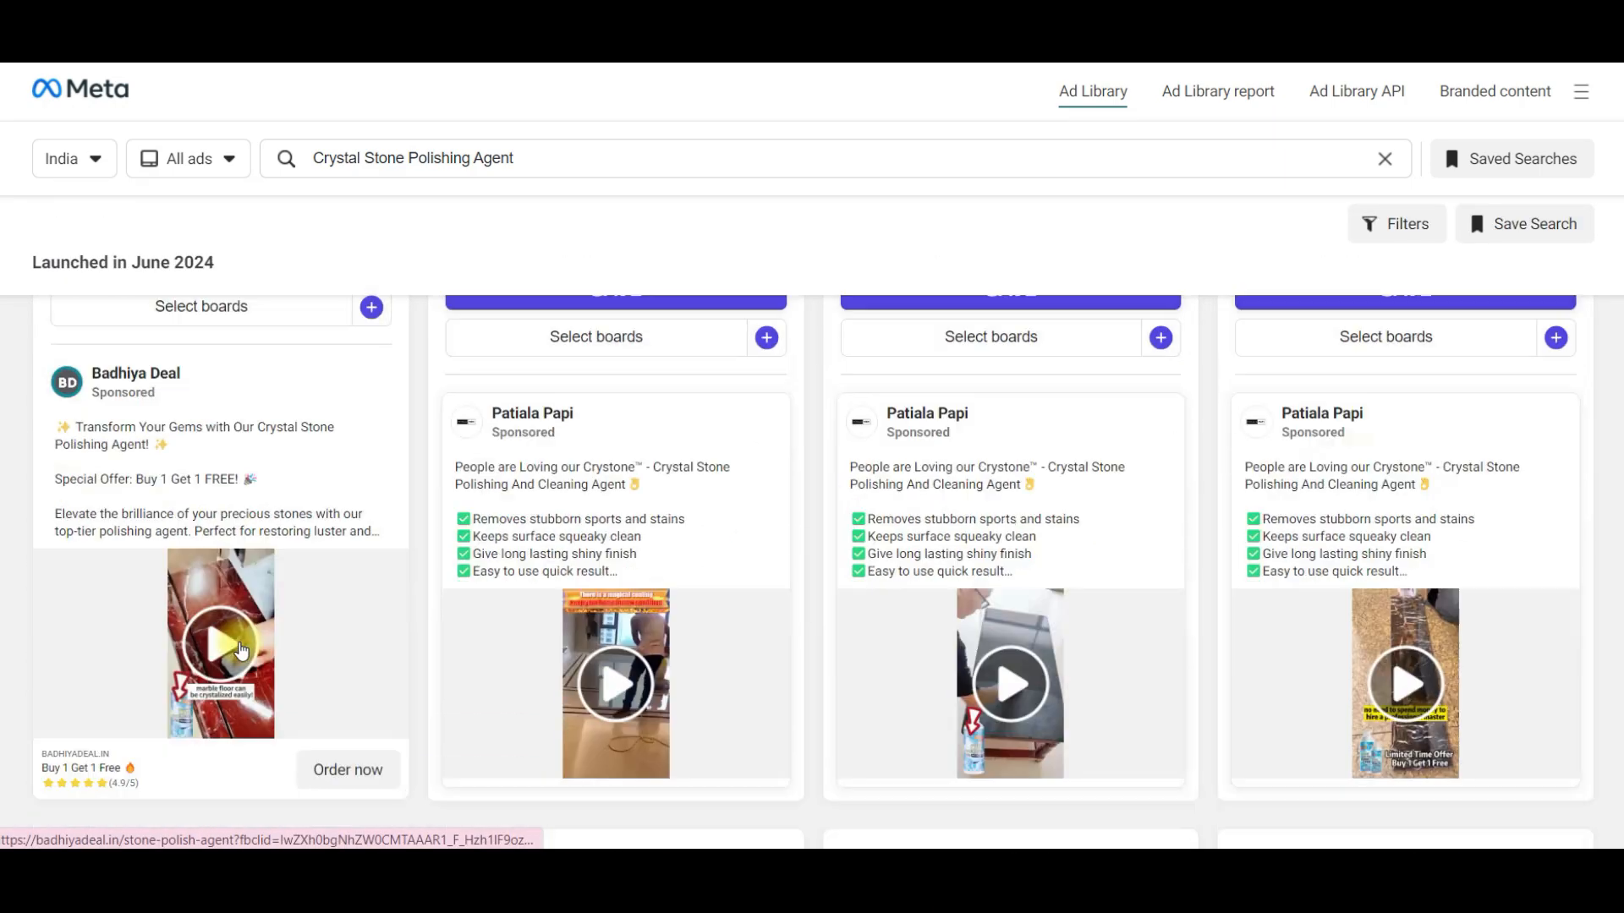
click(220, 461)
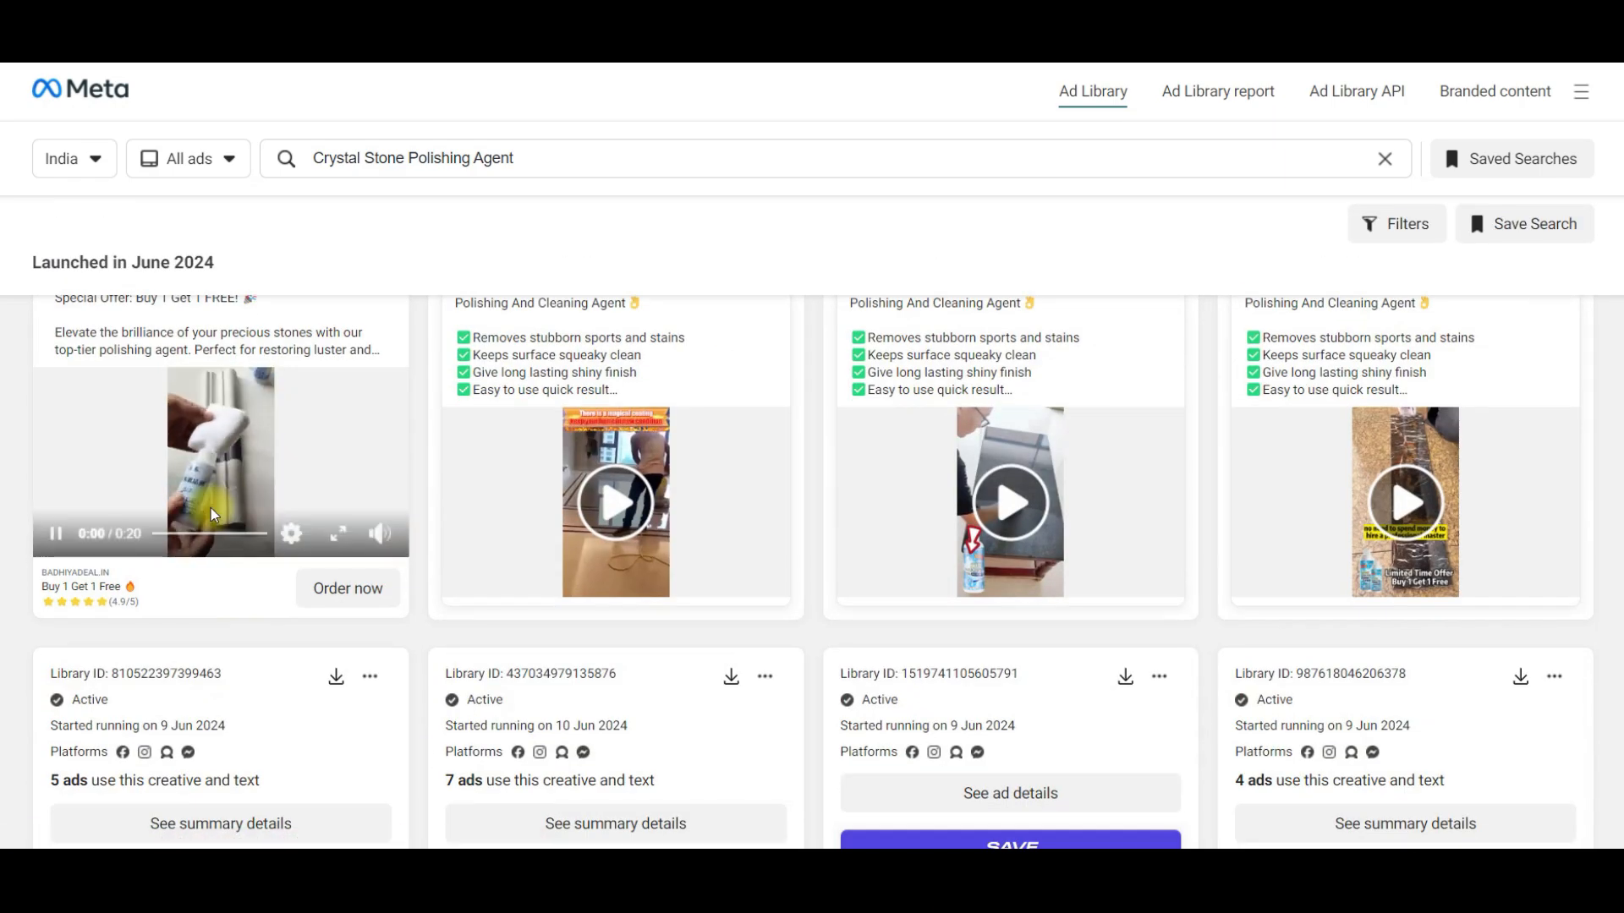
scroll(228, 526, up, 4)
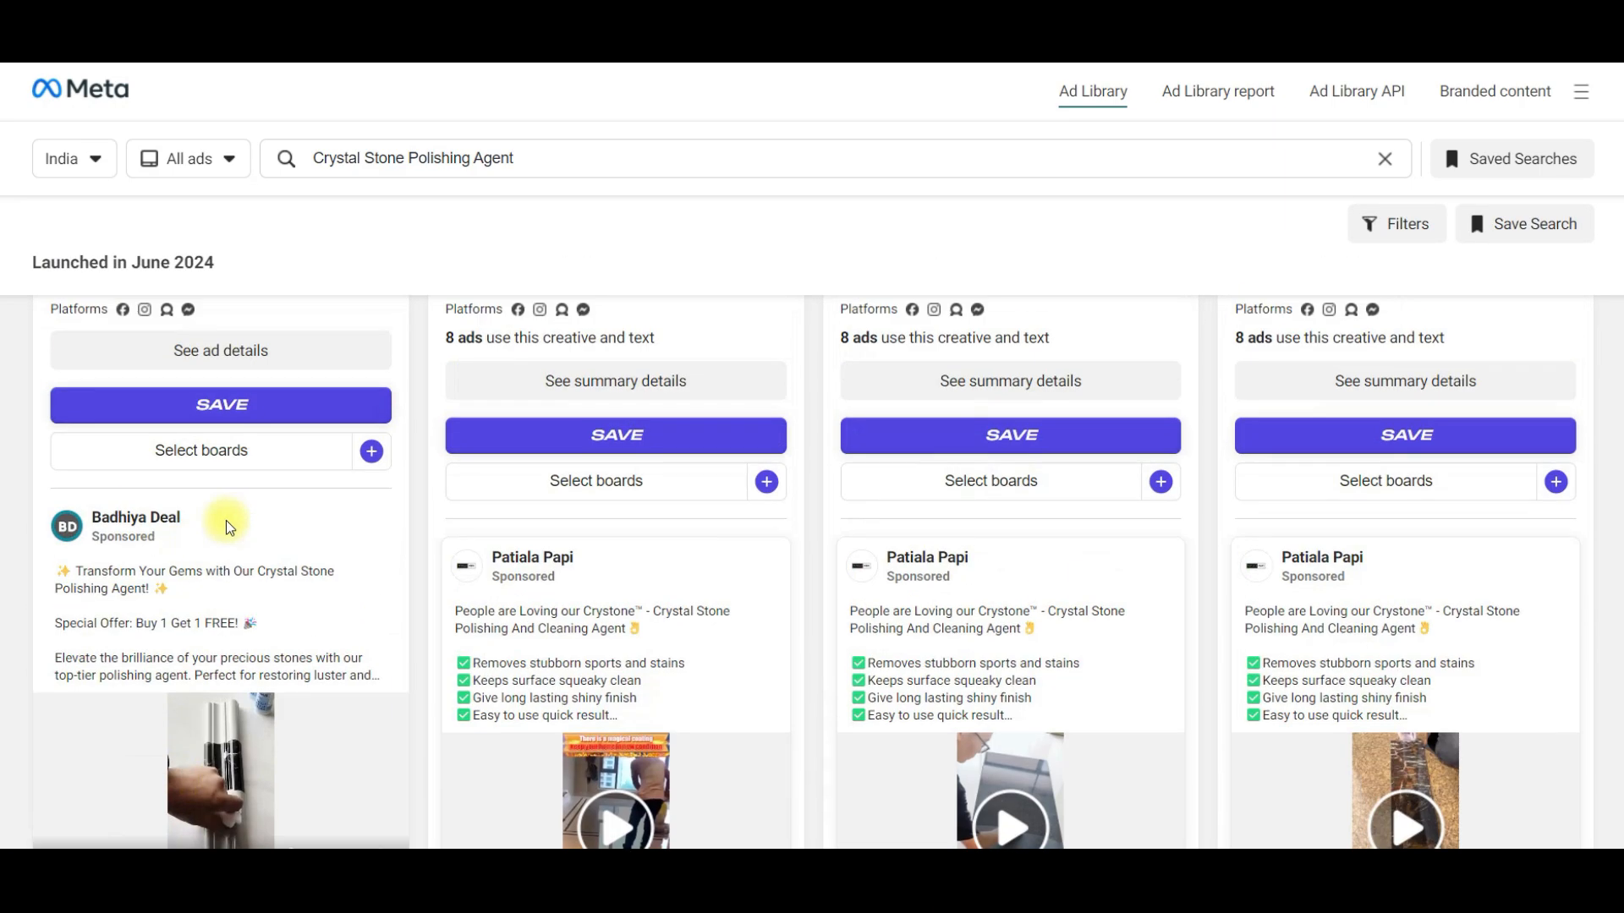
- Download the creatives of the first three ads in the results: the Badhiya Deal ad and two Patiala Papi ads
scroll(228, 526, up, 3)
click(338, 454)
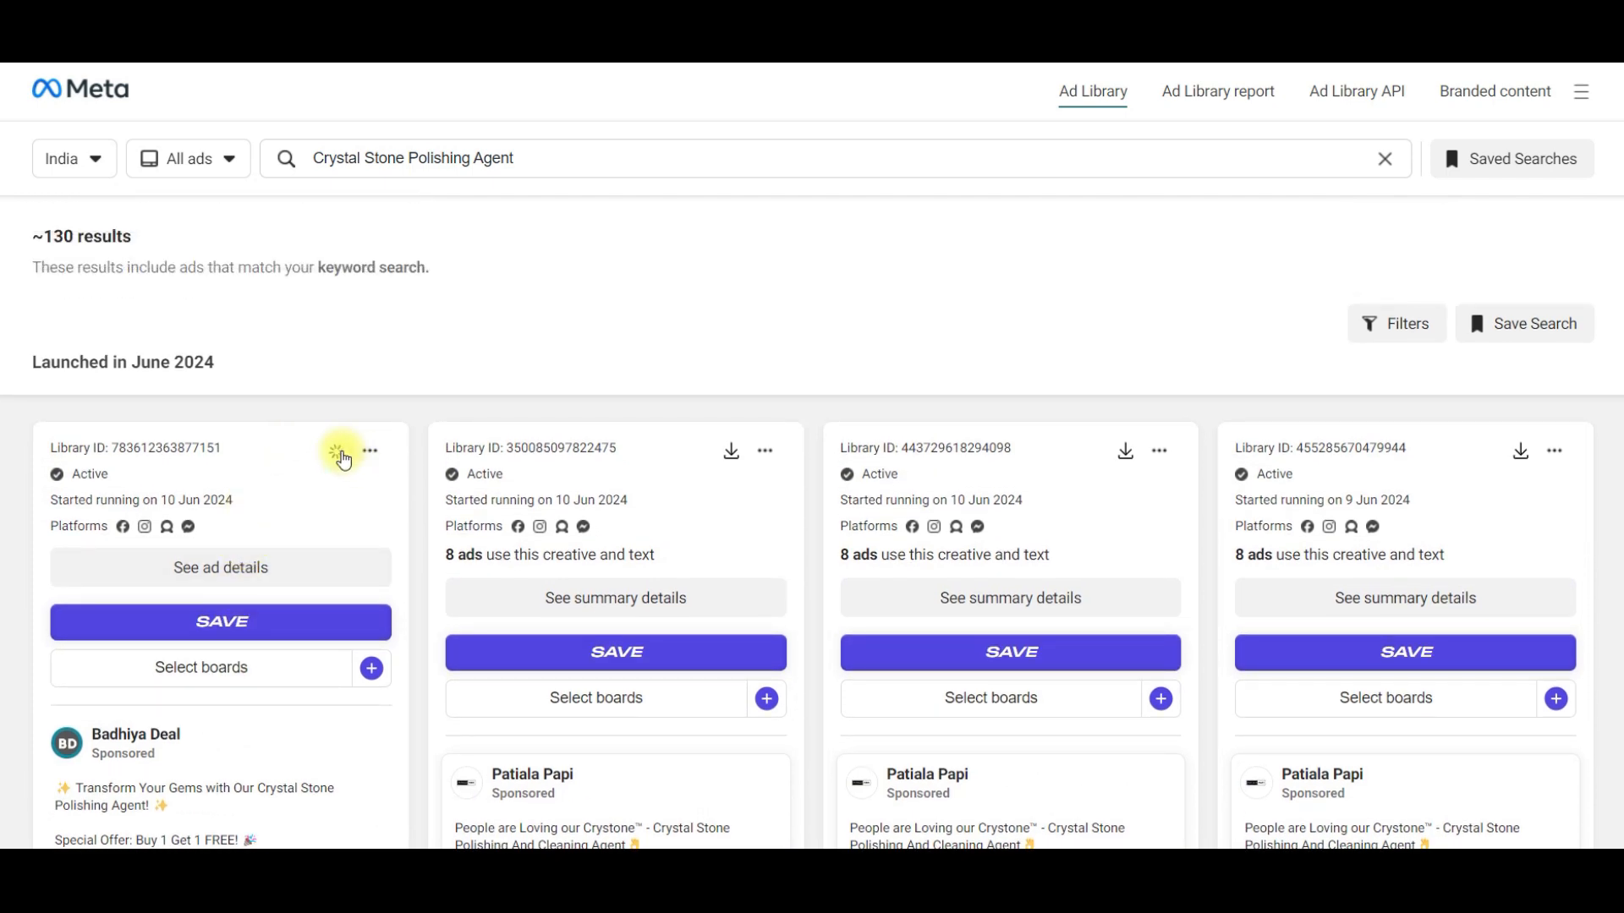
click(730, 454)
scroll(730, 458, down, 3)
scroll(845, 491, up, 3)
click(1123, 450)
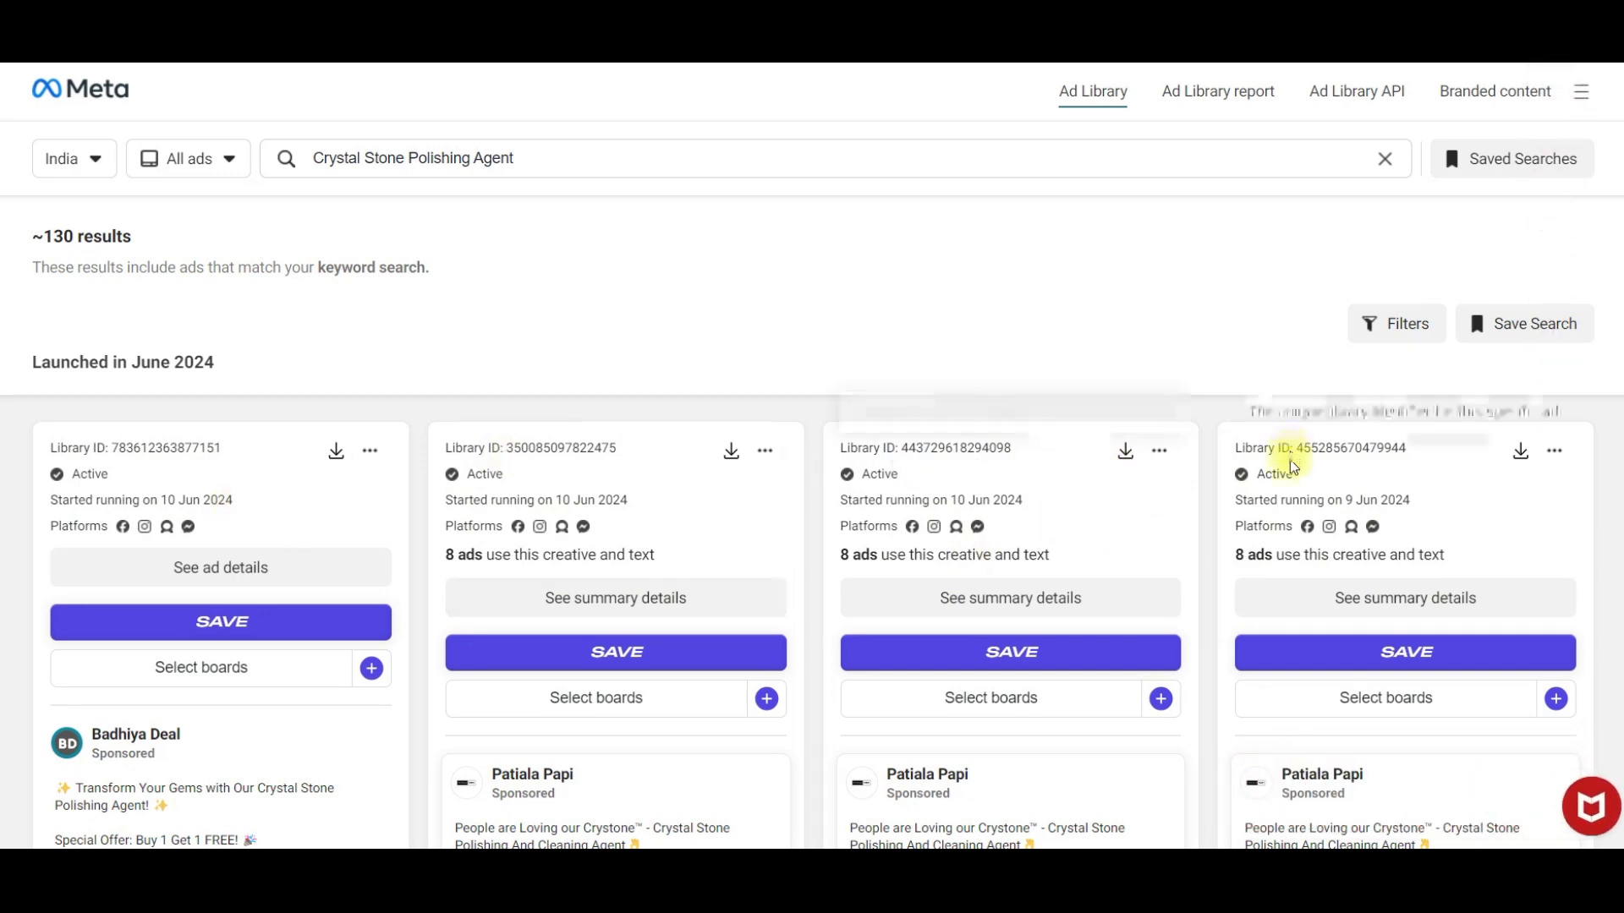
- Switch to Meta Ads Manager and create an auction campaign with the Sales objective and the Manual sales campaign setup
scroll(1292, 467, down, 4)
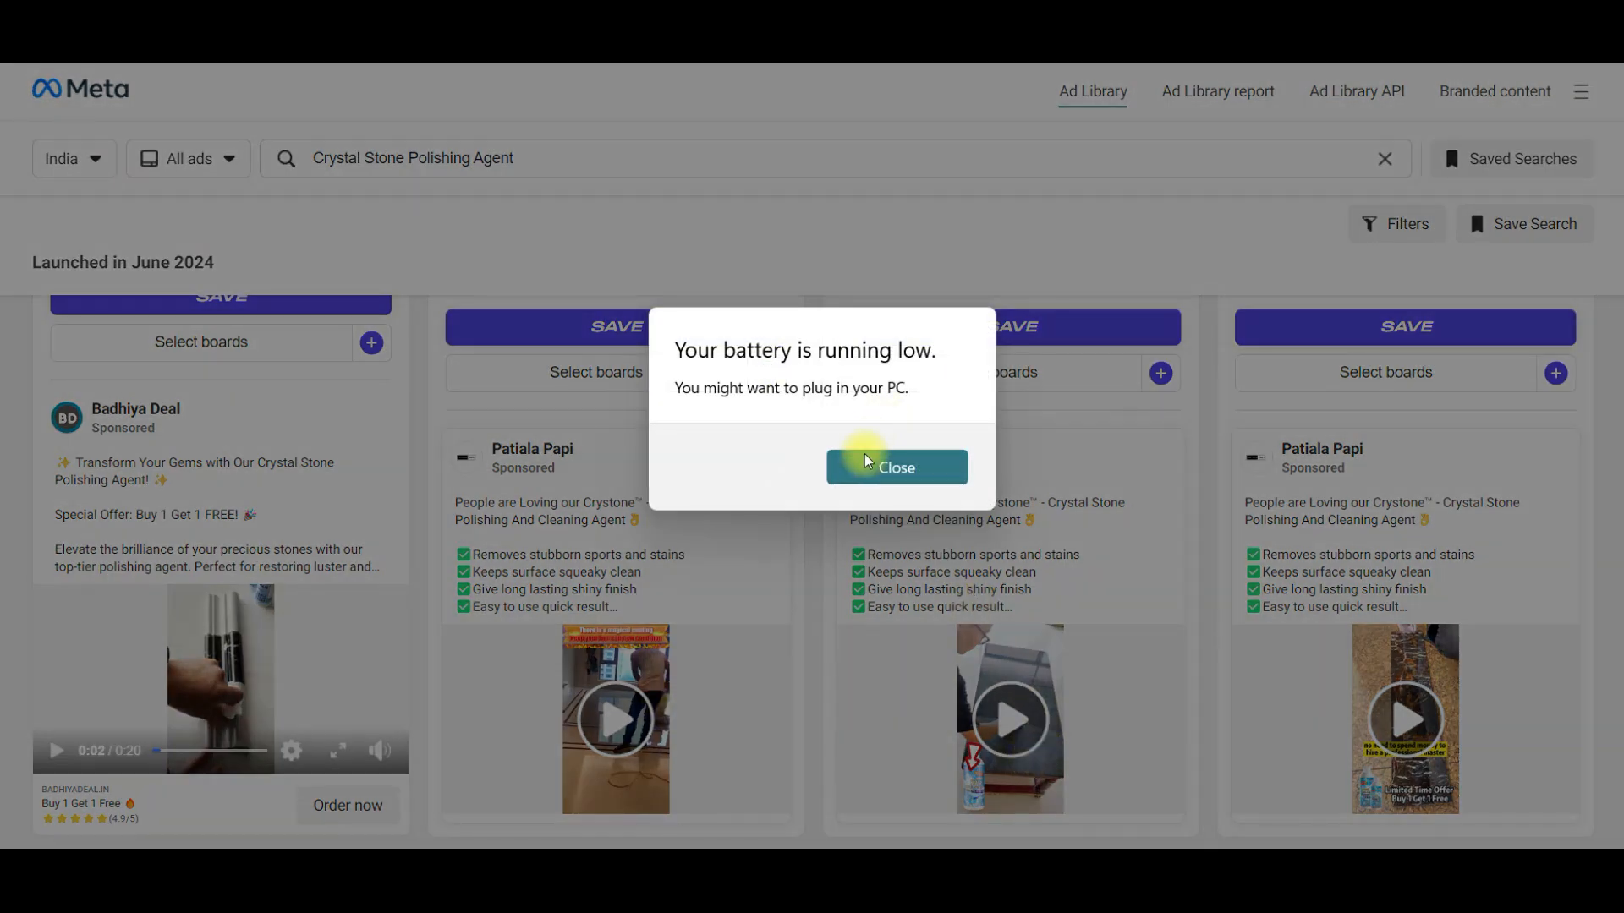
click(864, 462)
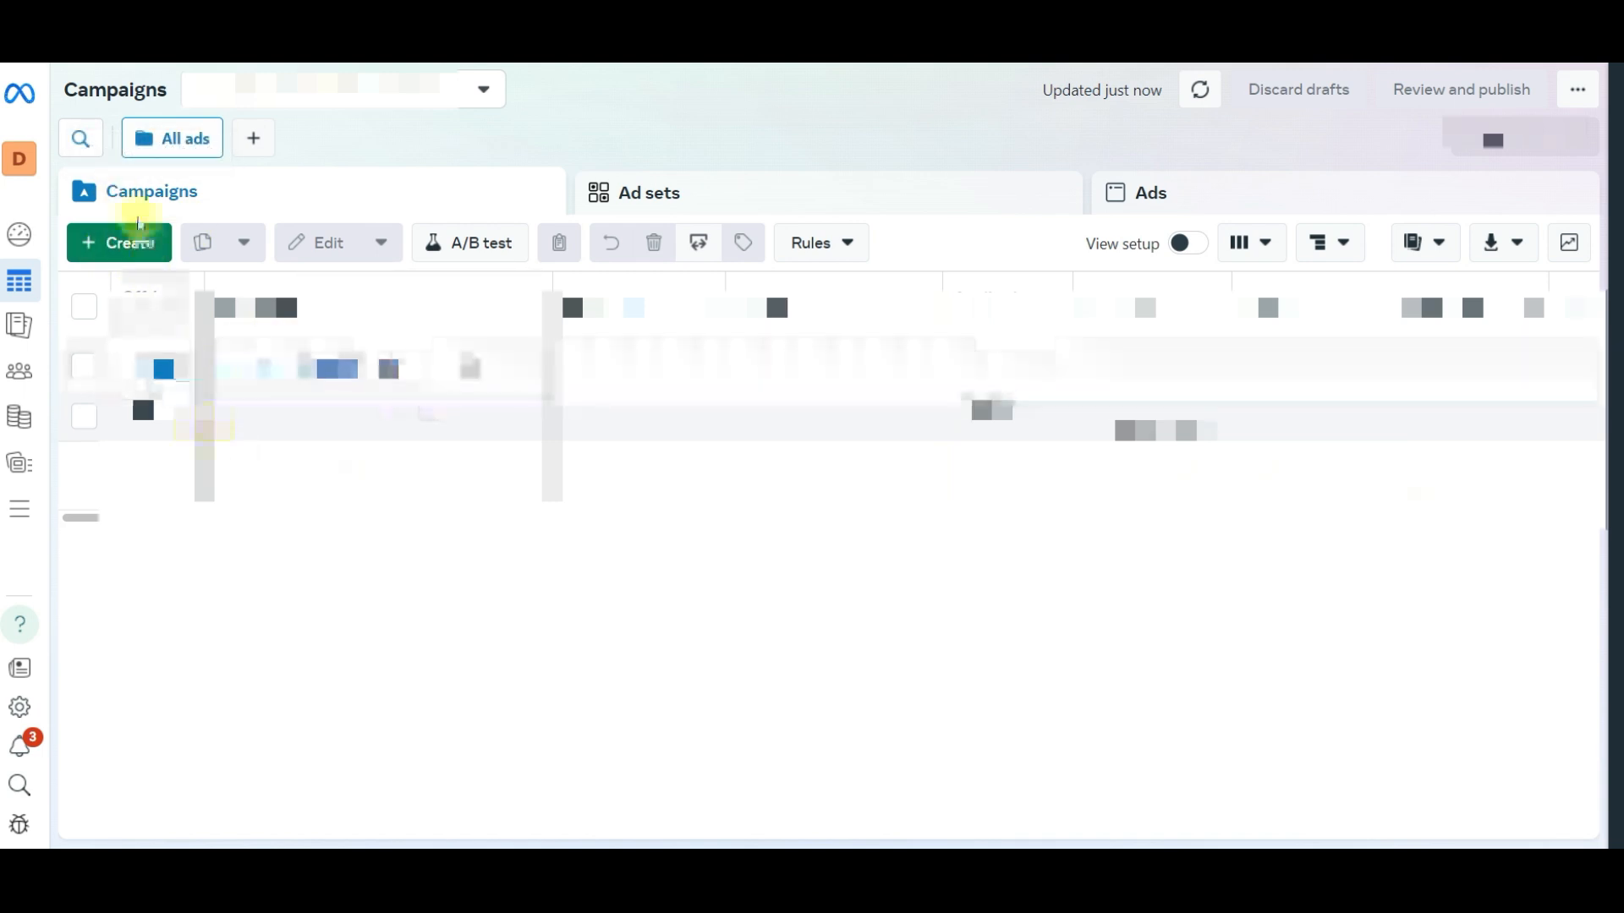
click(130, 245)
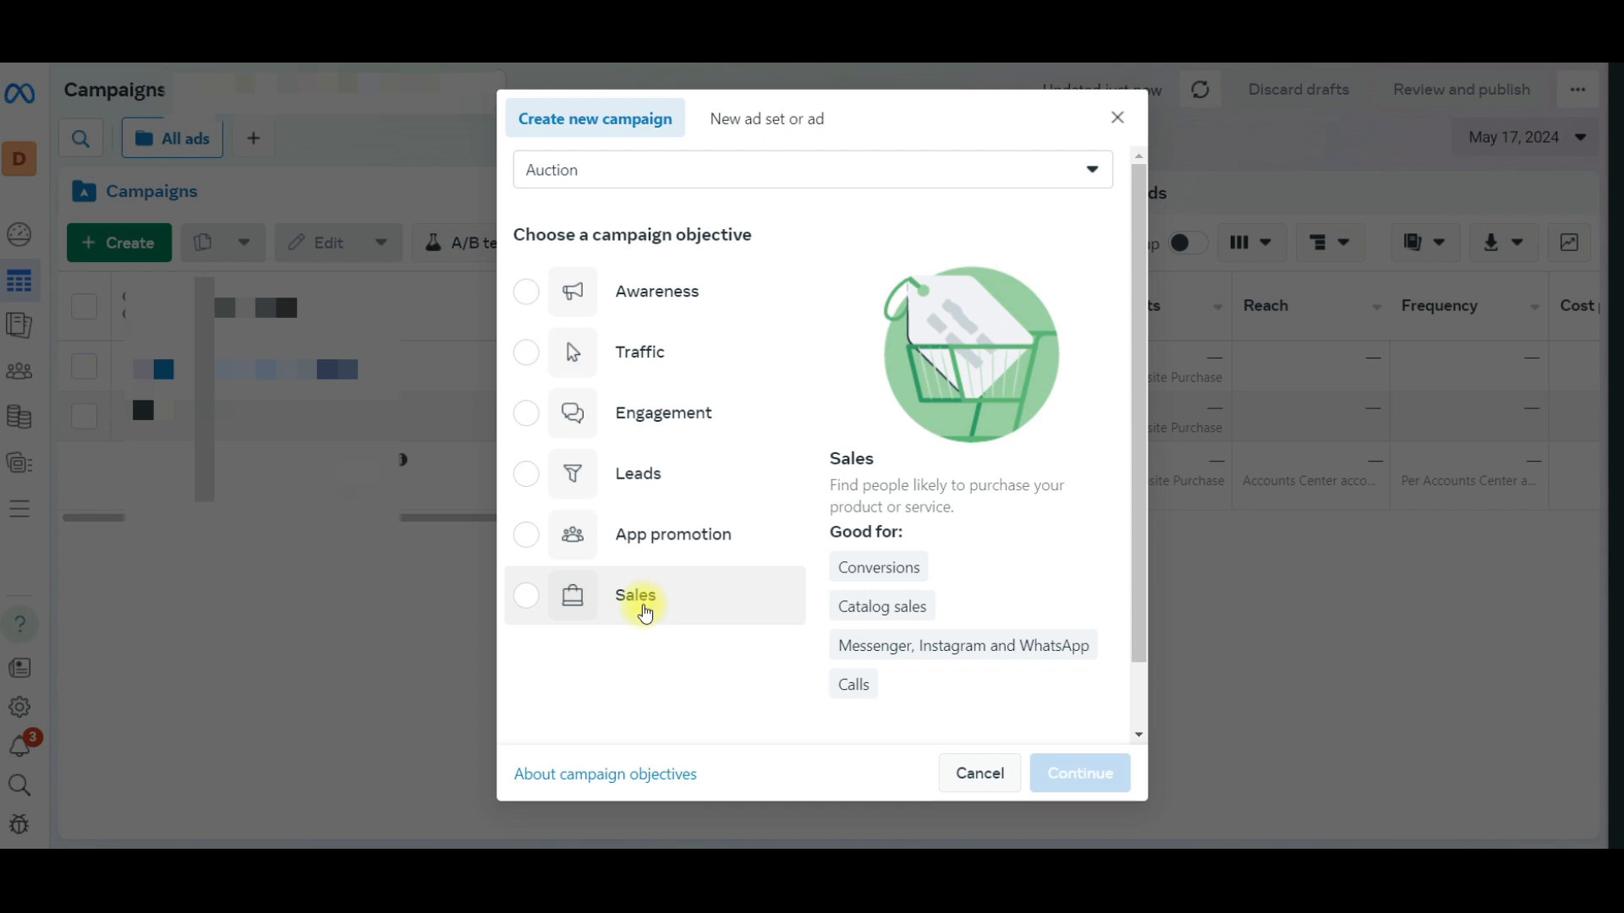
click(646, 611)
click(1101, 780)
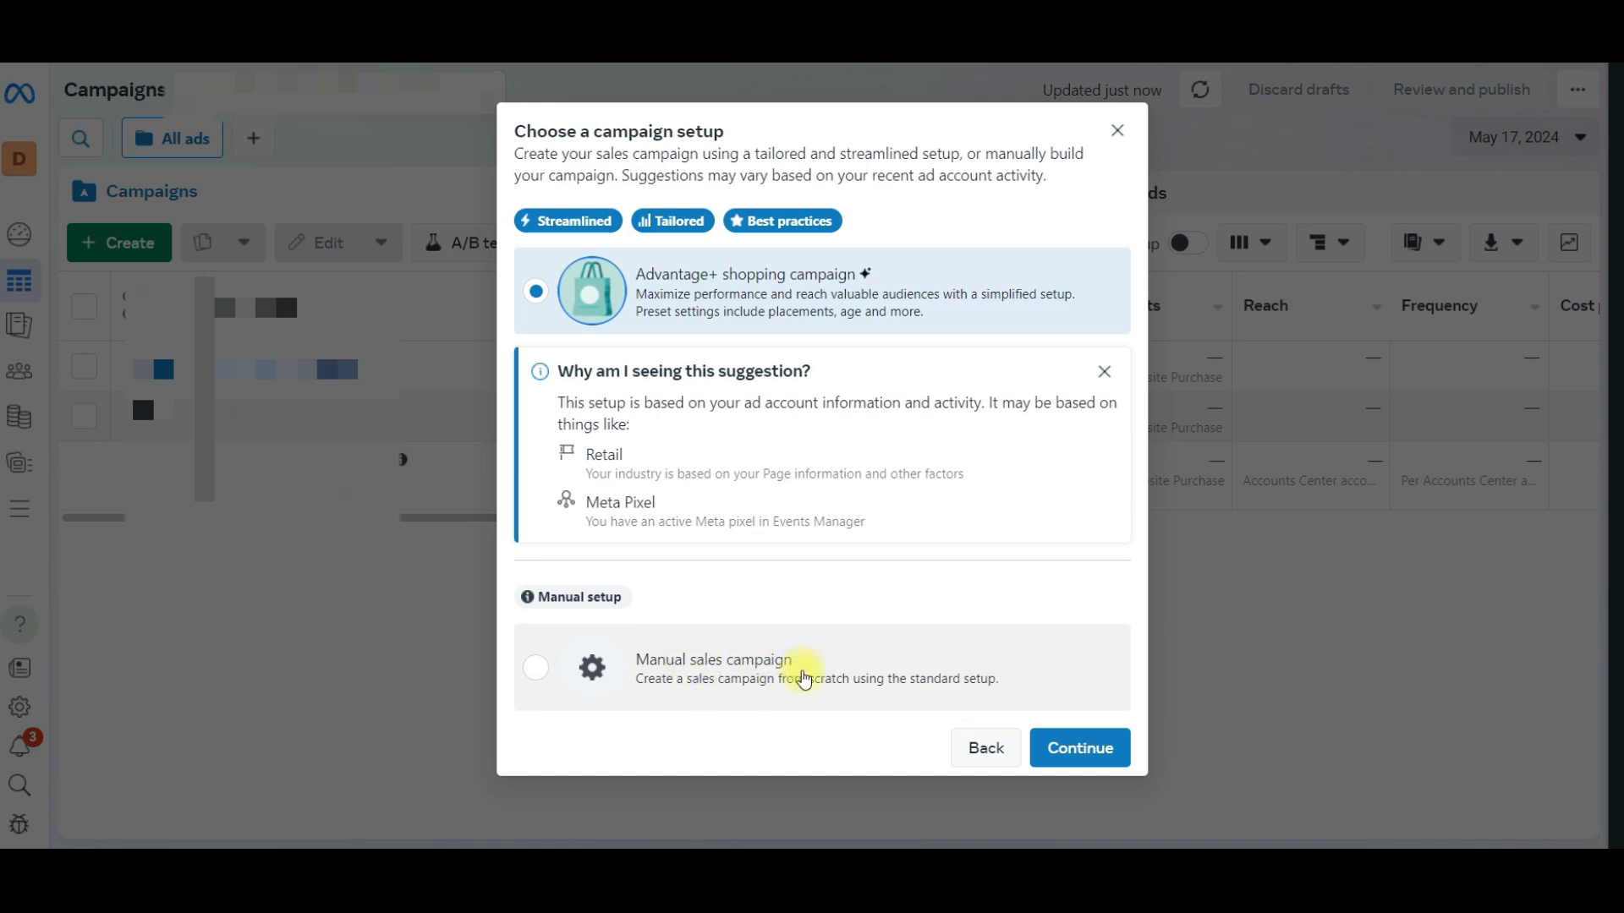
click(804, 674)
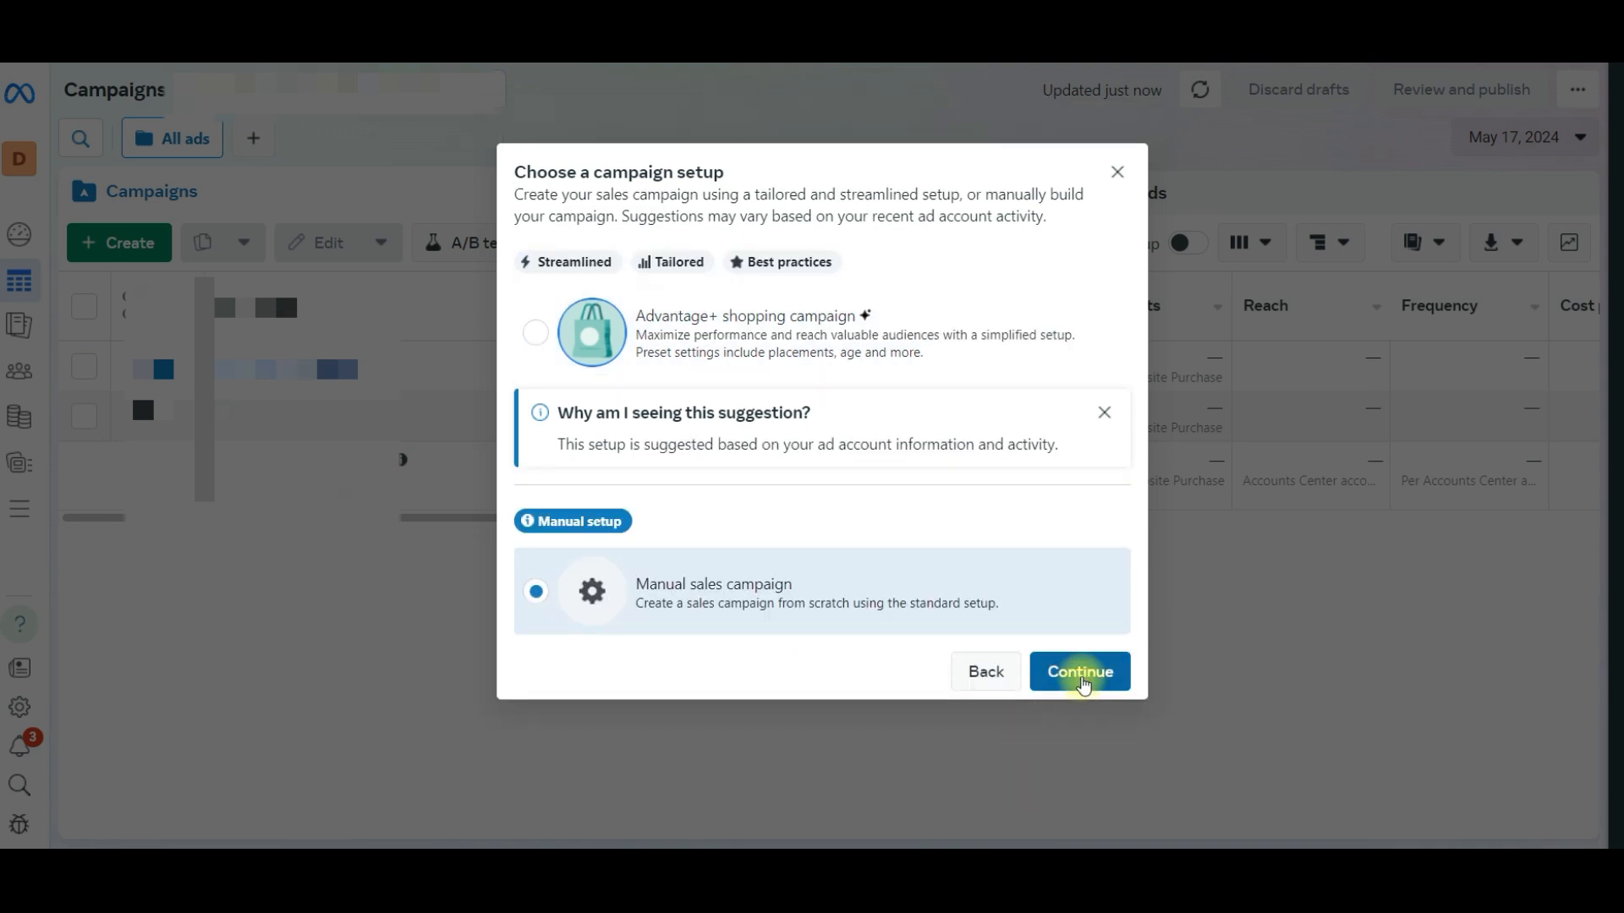
click(1082, 673)
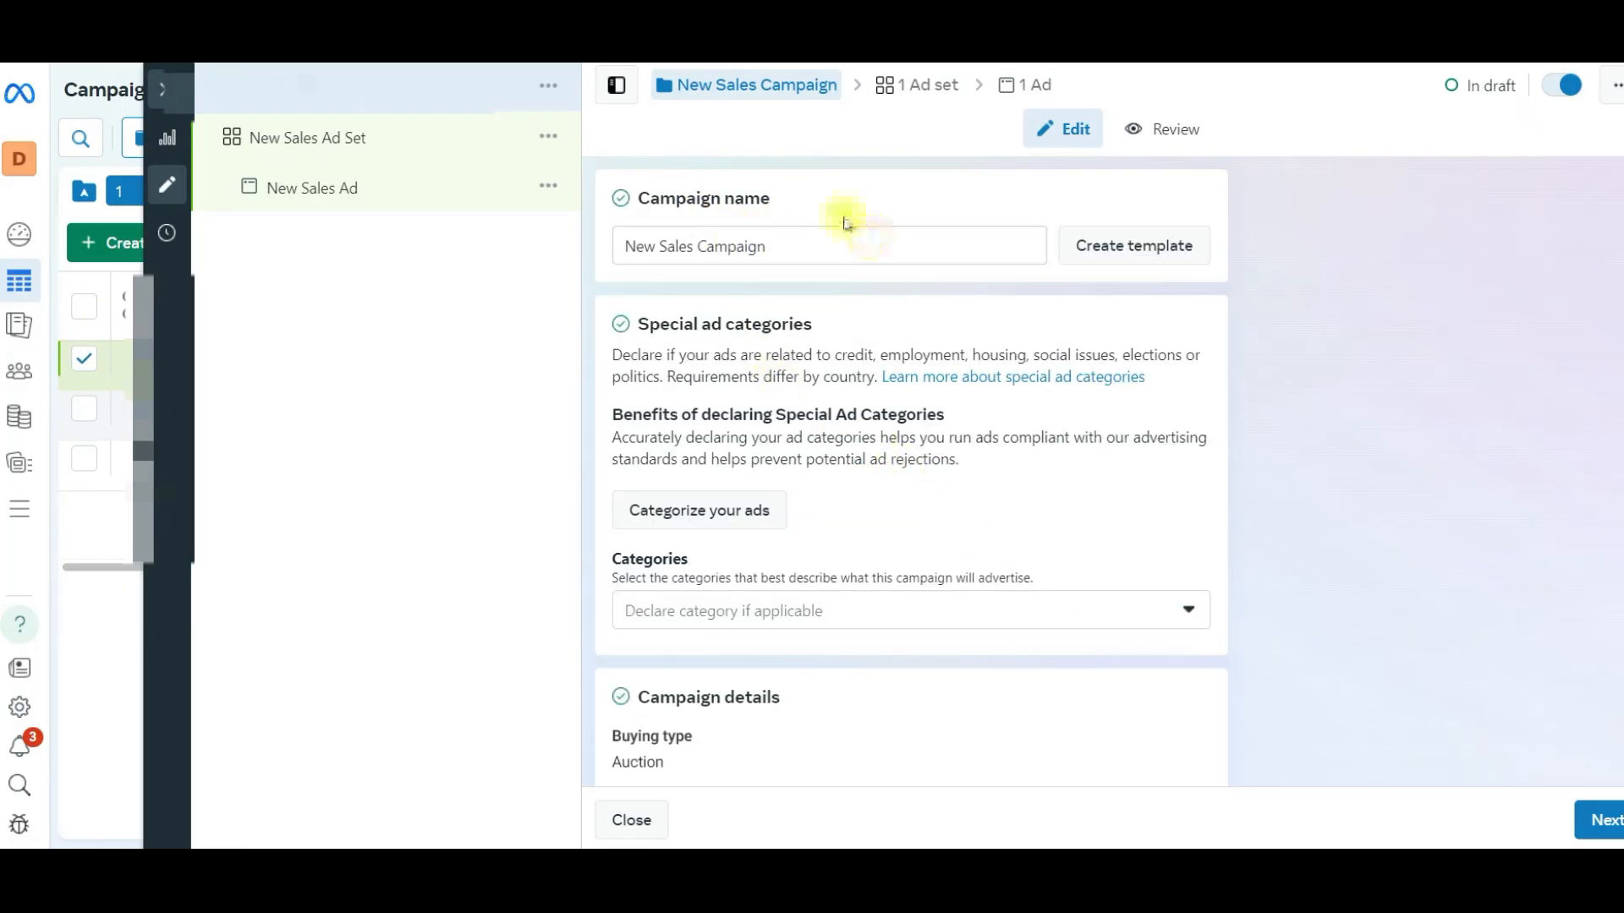
- Turn Advantage campaign budget on and back off, and continue to the ad set settings
scroll(844, 221, down, 7)
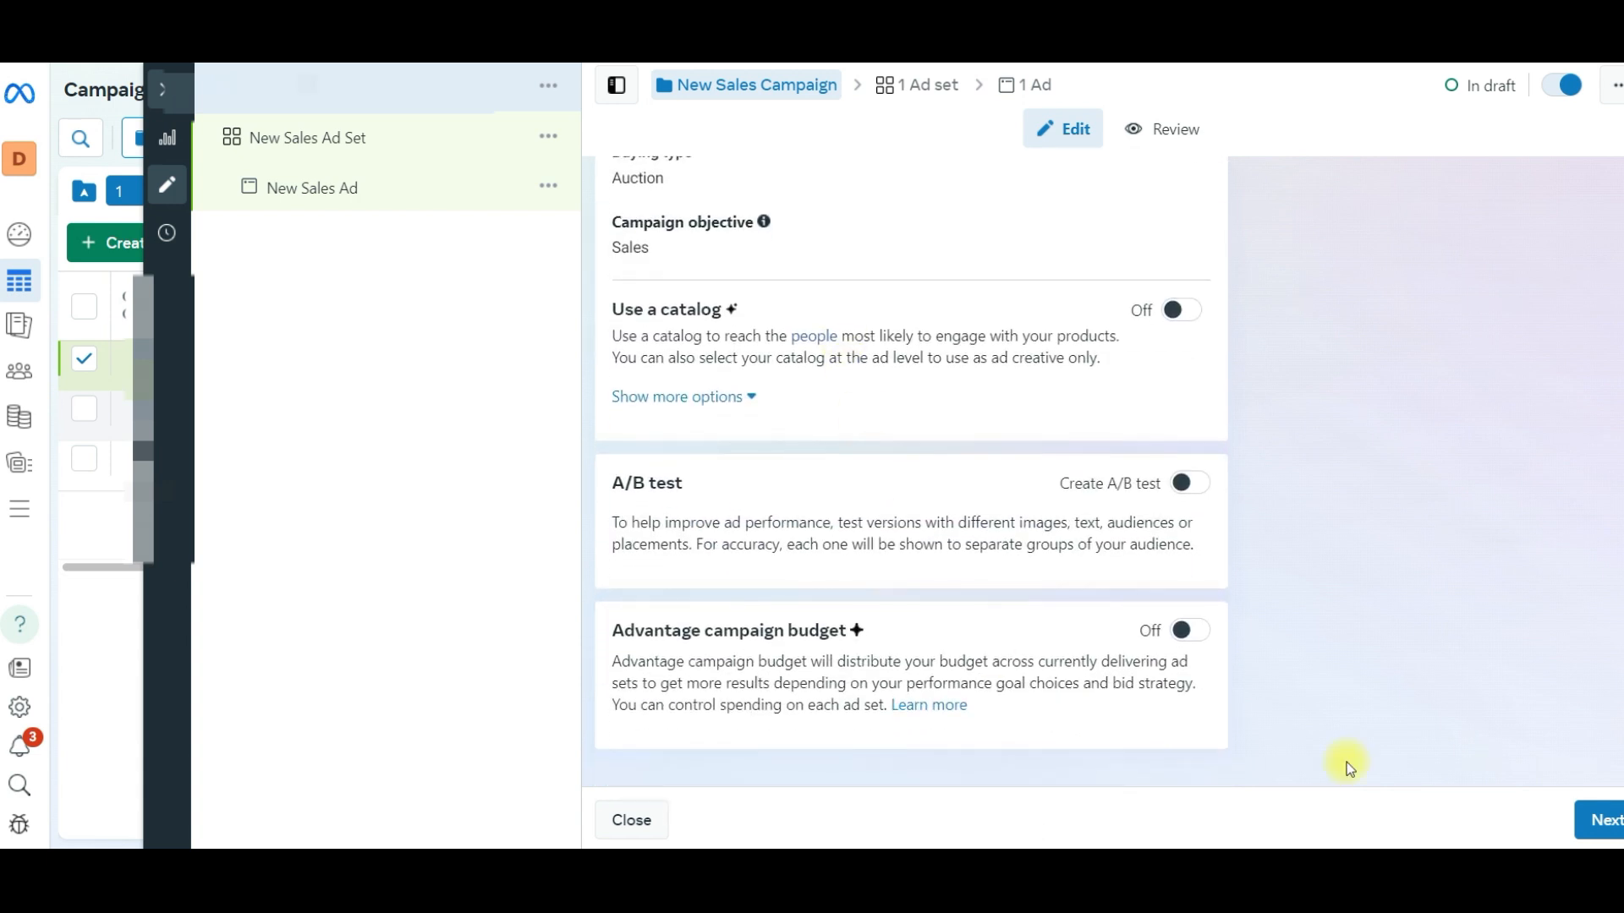
click(1185, 640)
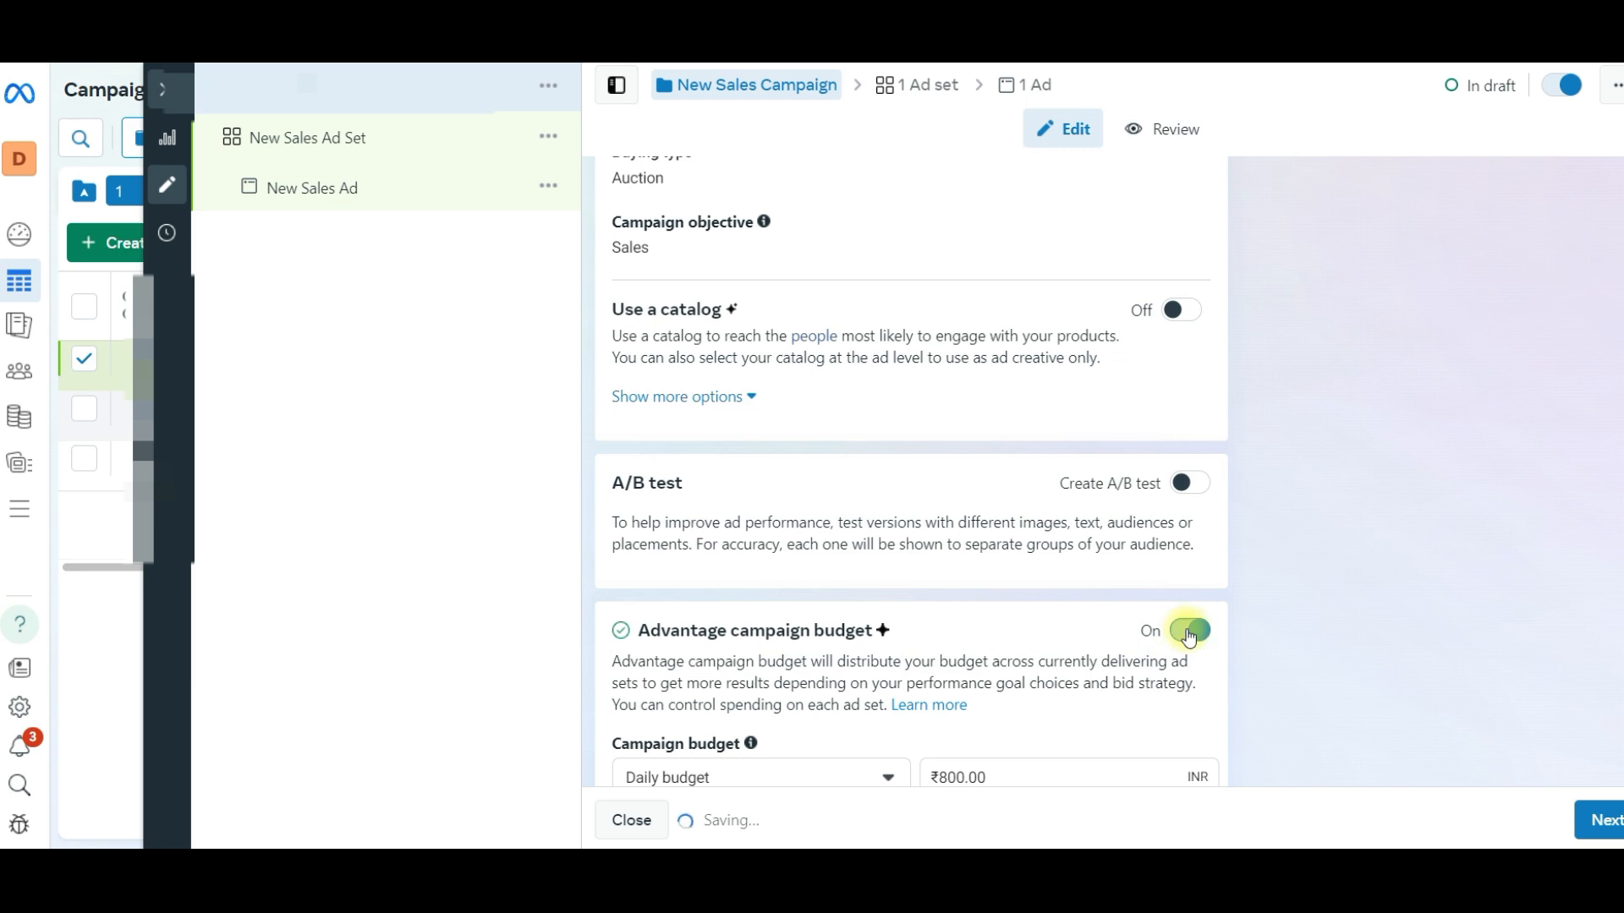
click(1189, 634)
click(1598, 822)
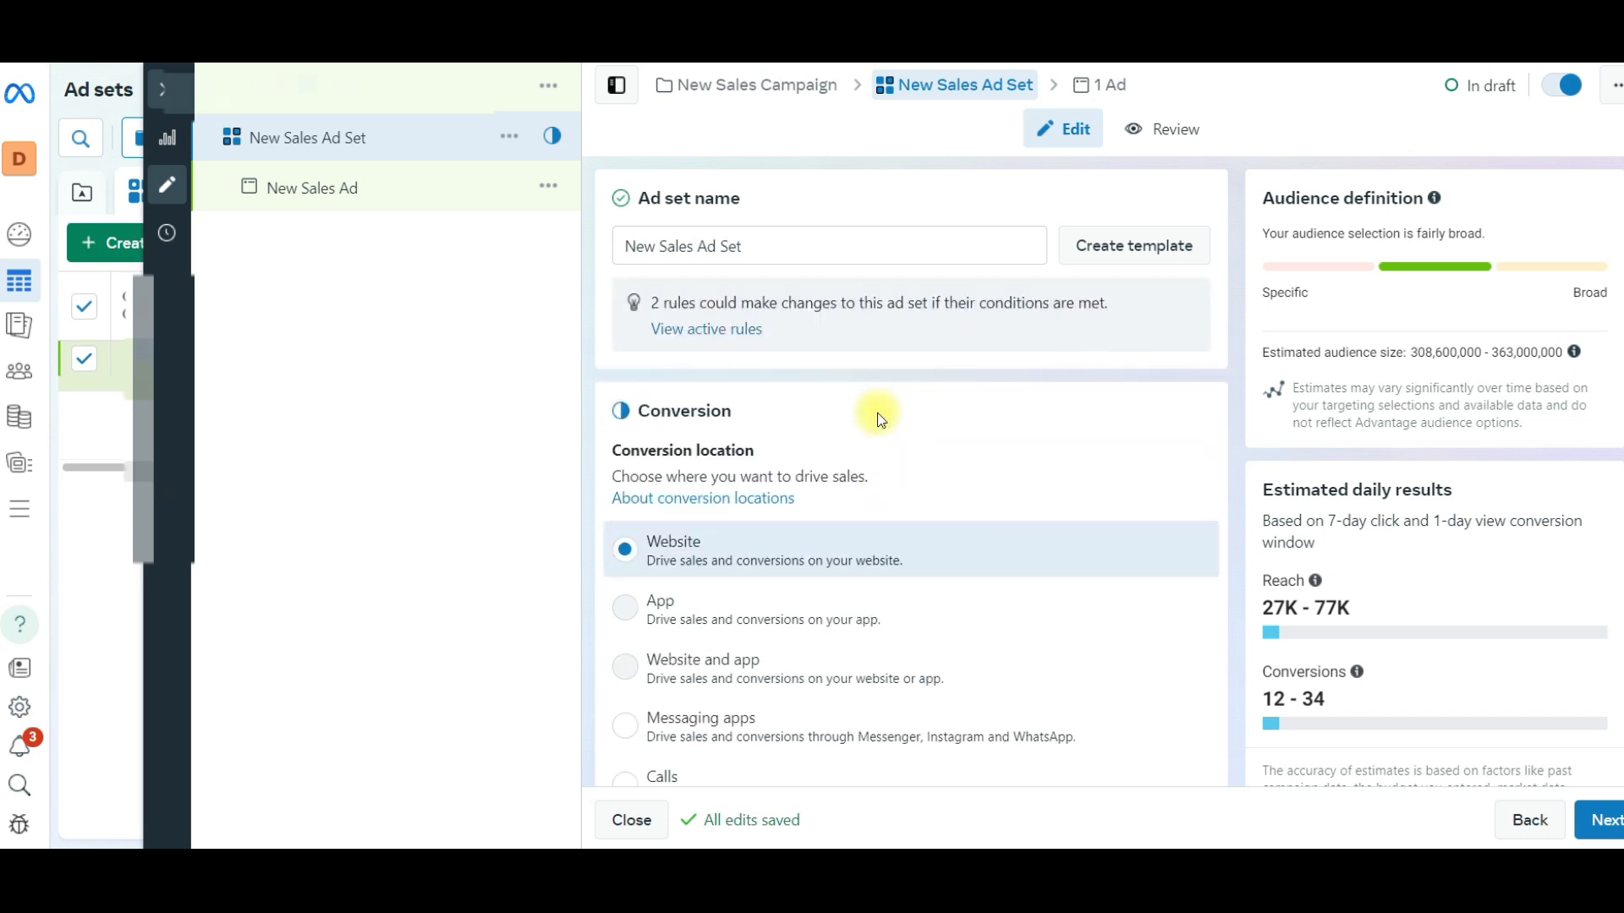
- Select Digital shop's pixel for the ad set and set its conversion event to Purchase
scroll(764, 370, down, 10)
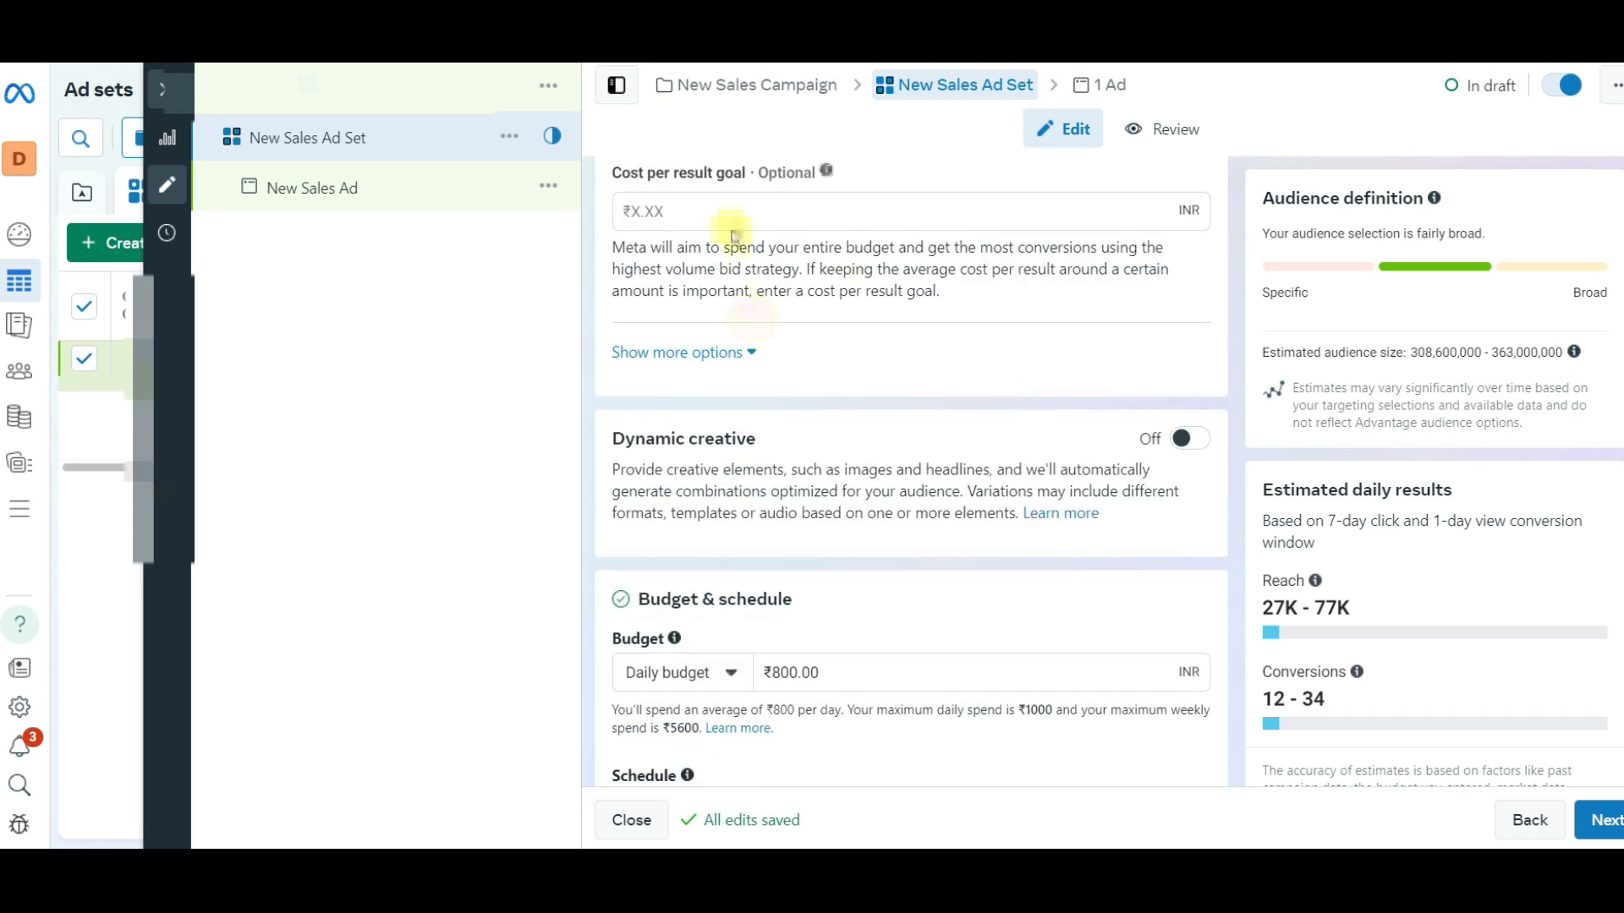
scroll(734, 236, up, 1)
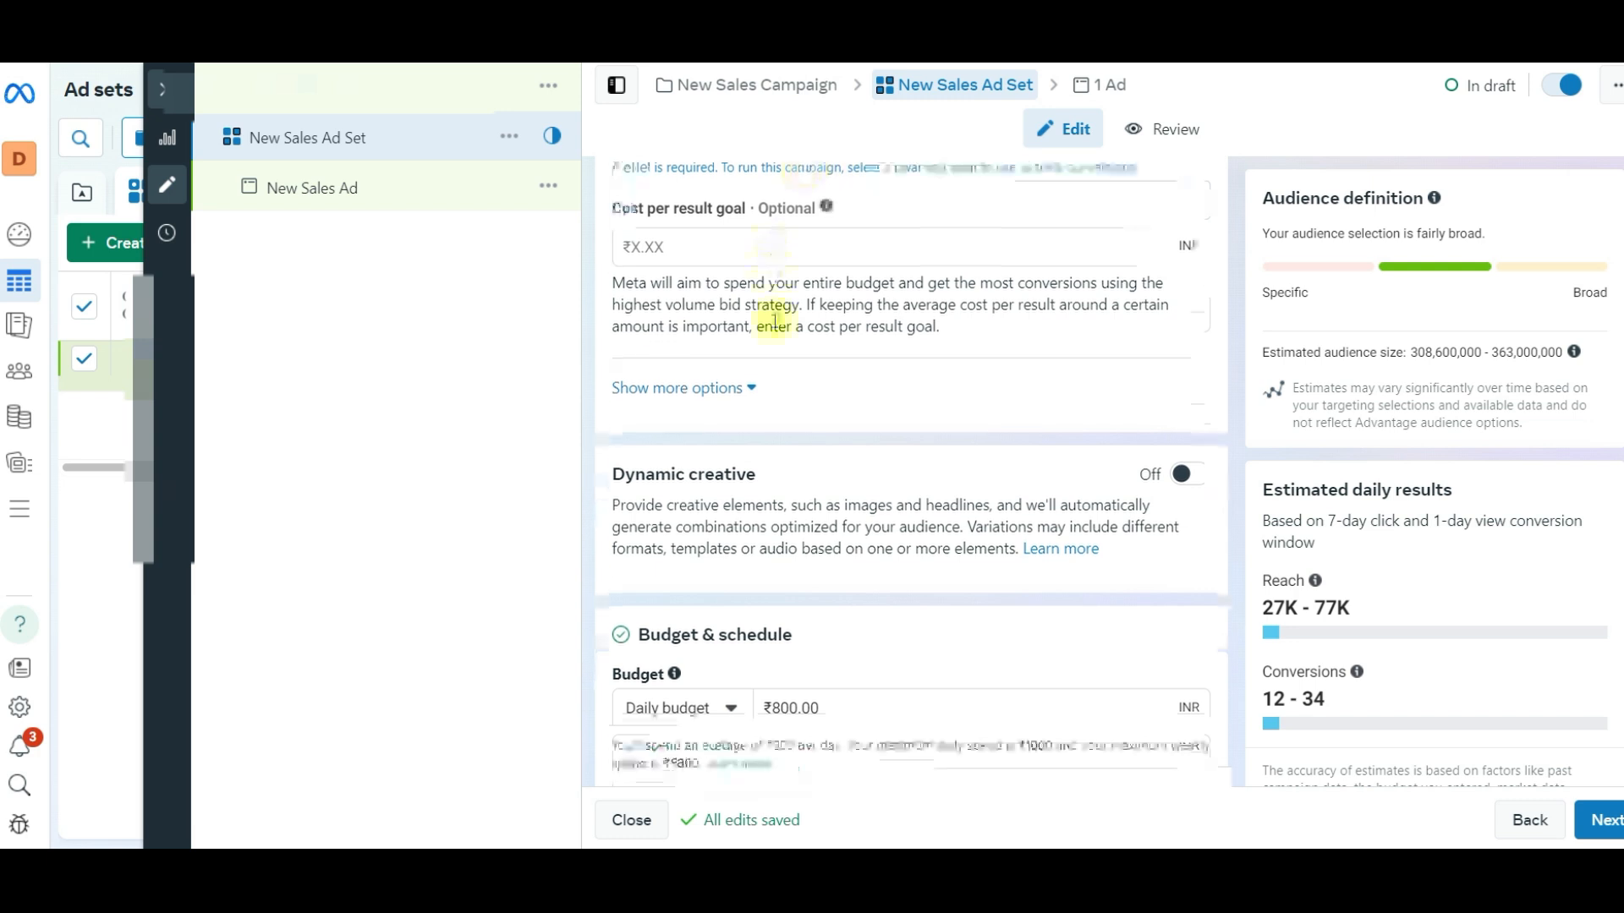
click(701, 210)
click(727, 334)
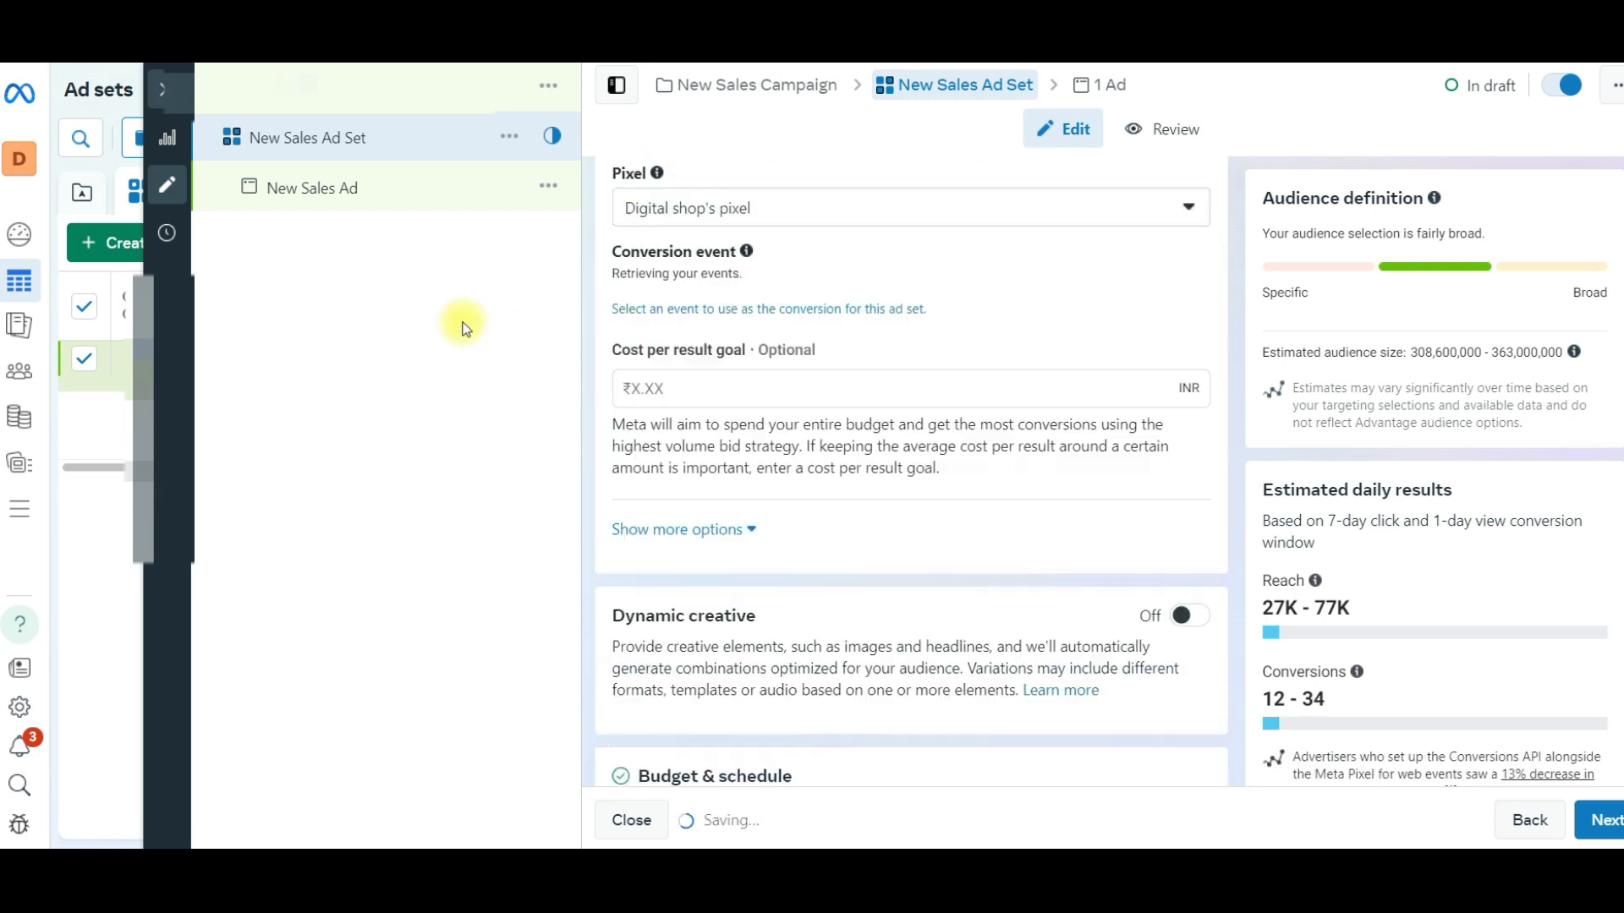
click(725, 285)
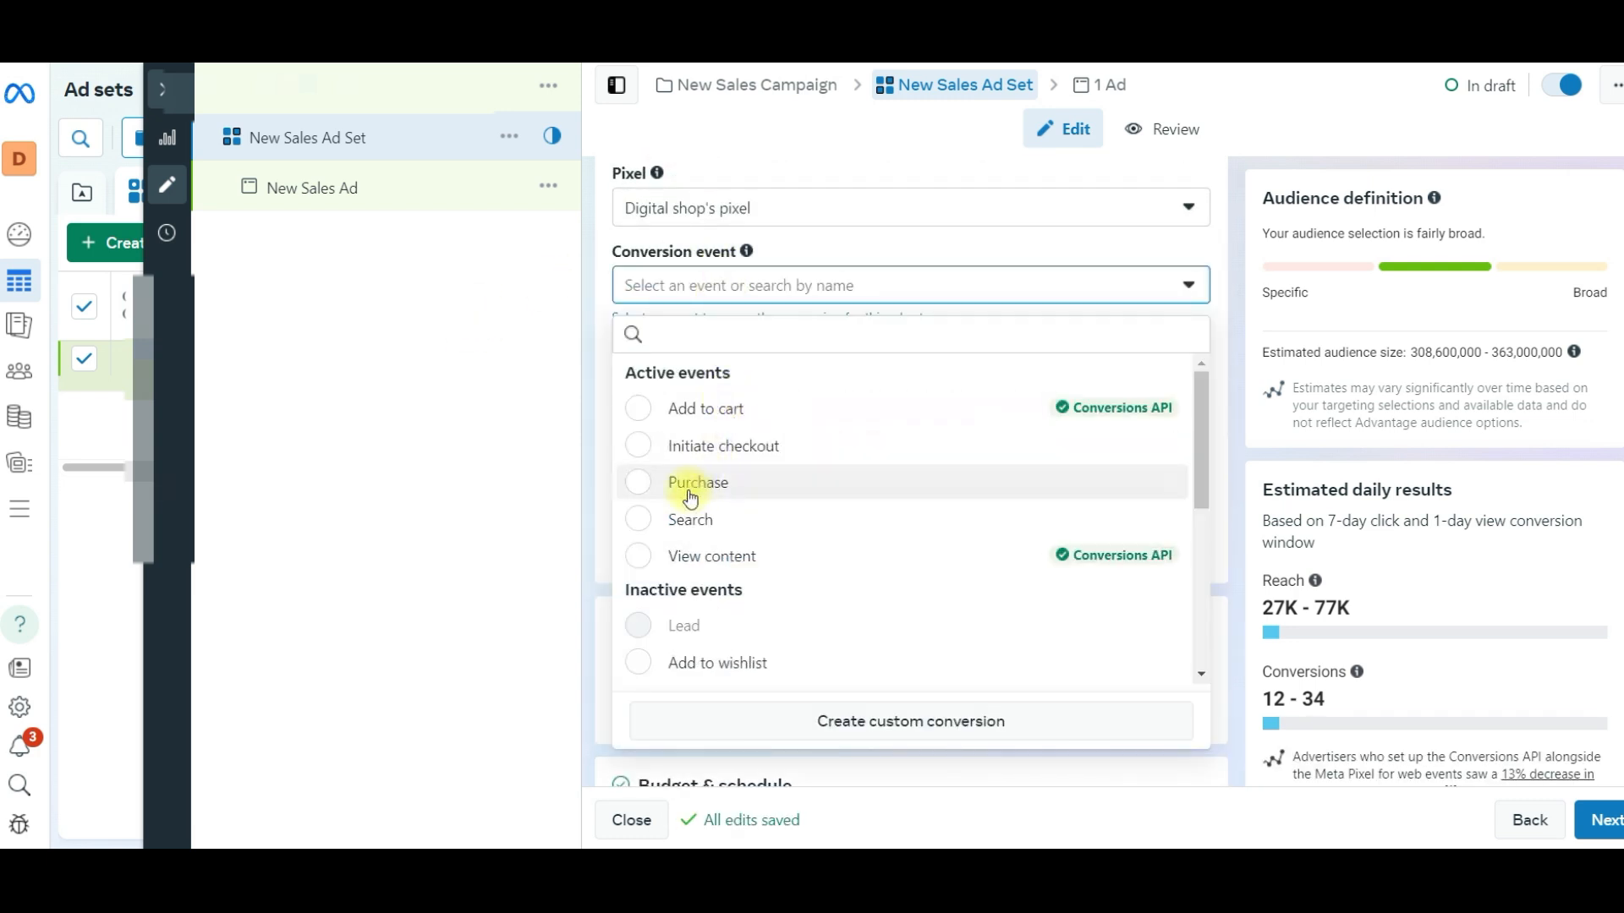
click(760, 483)
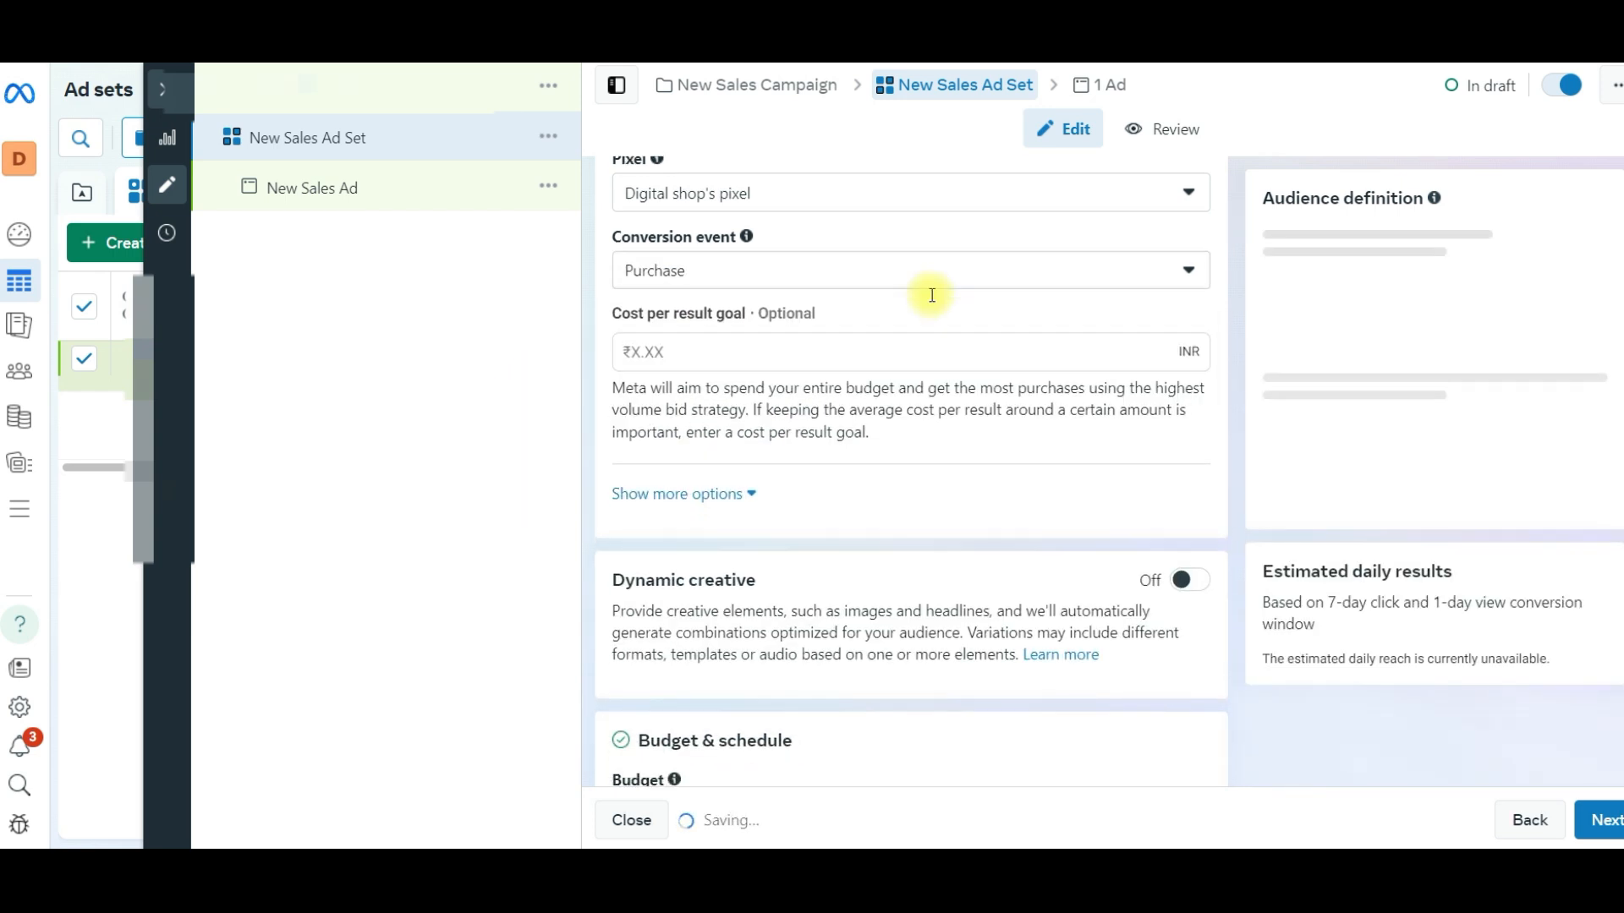
- Lower the ad set's daily budget amount
scroll(930, 295, down, 3)
drag(852, 499, 720, 513)
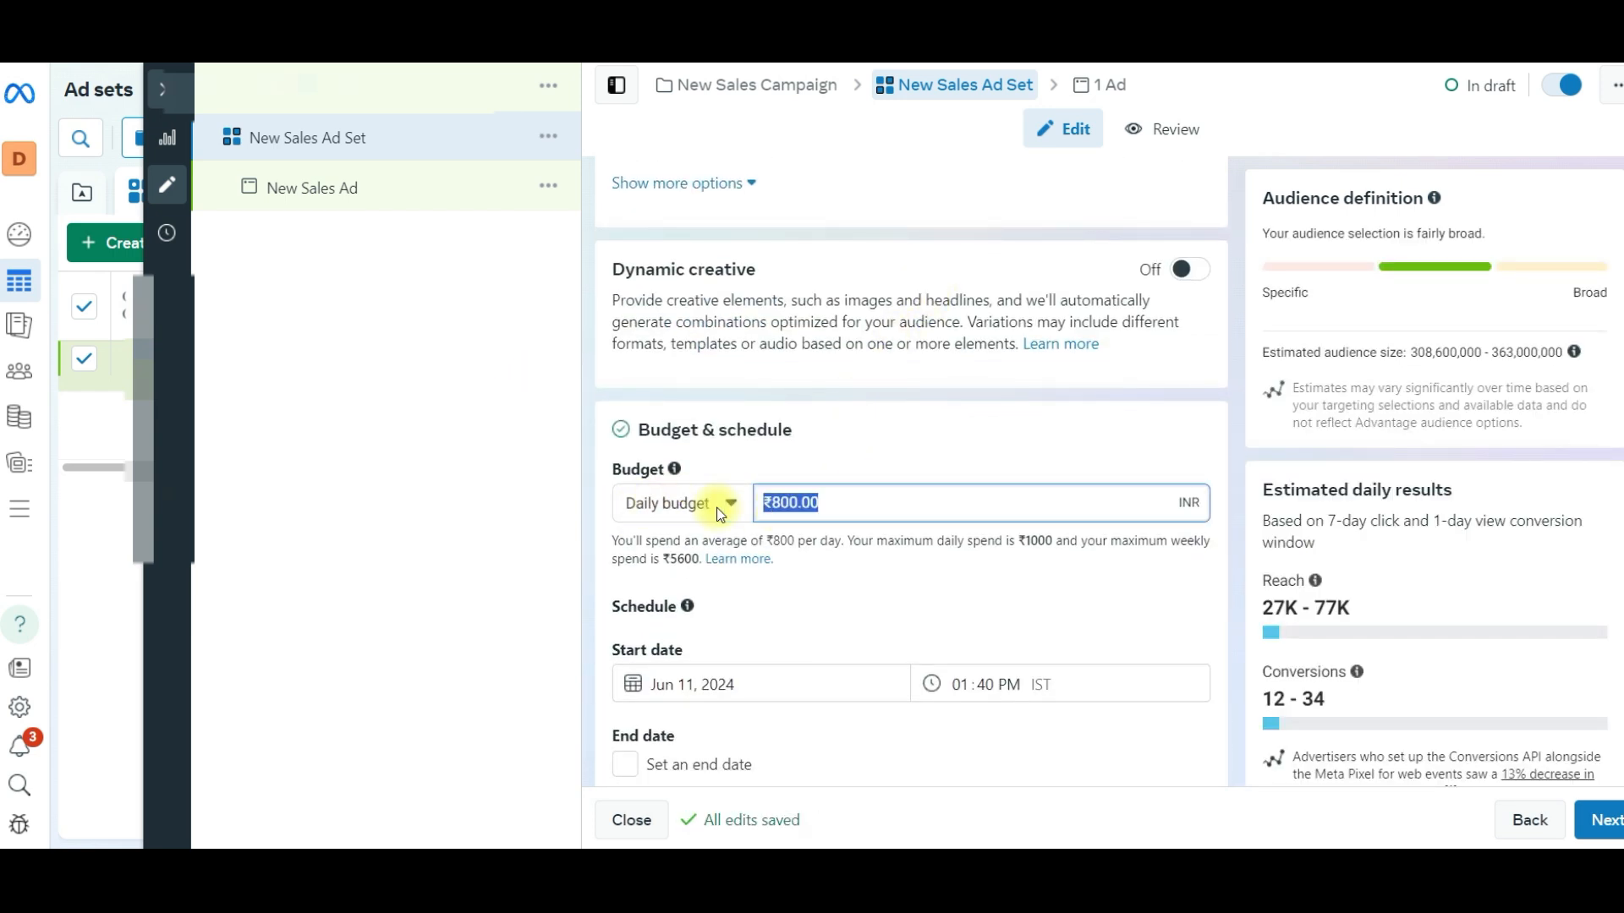
text(7)
click(871, 406)
- Switch the ad set from Advantage+ audience to the original audience options and confirm the change
scroll(805, 445, down, 3)
scroll(810, 514, down, 7)
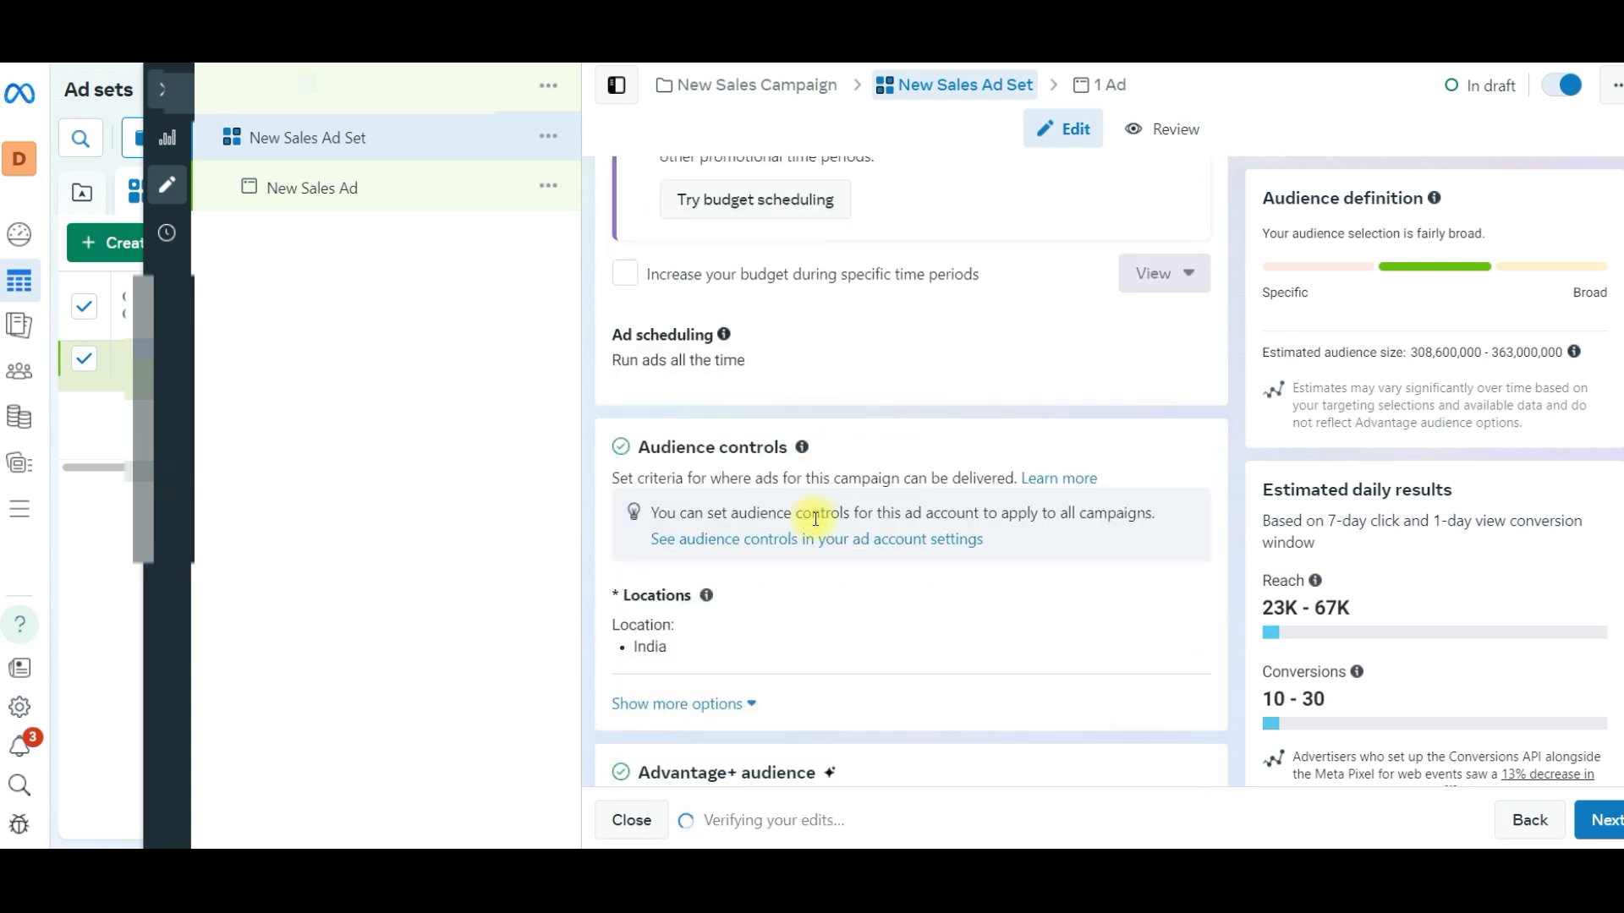
scroll(812, 515, down, 4)
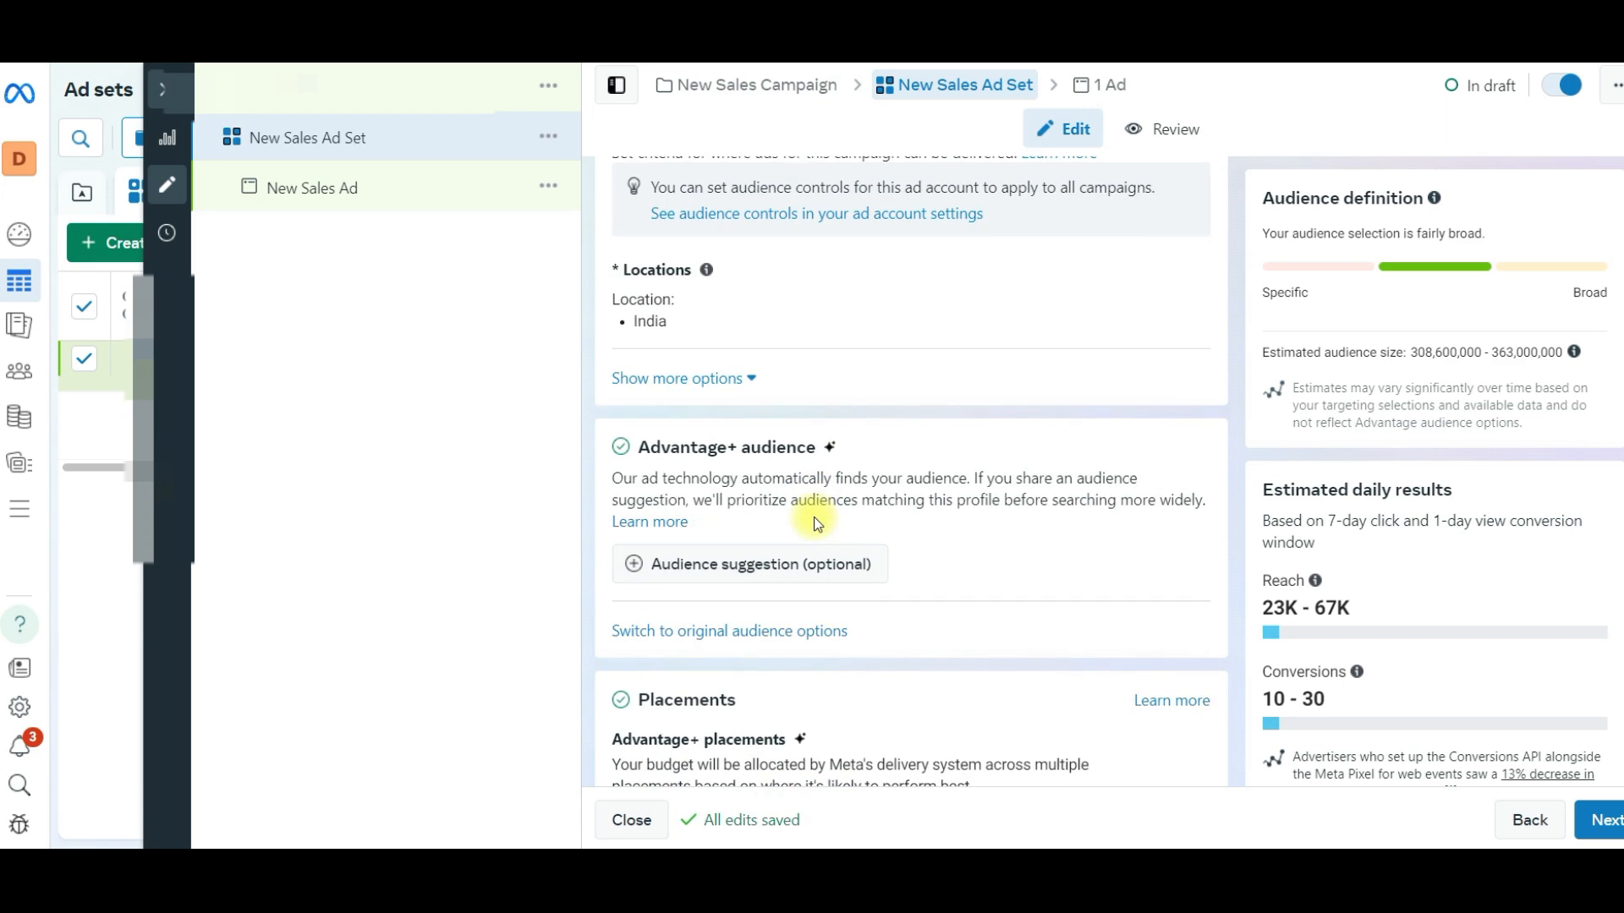
click(668, 630)
click(764, 499)
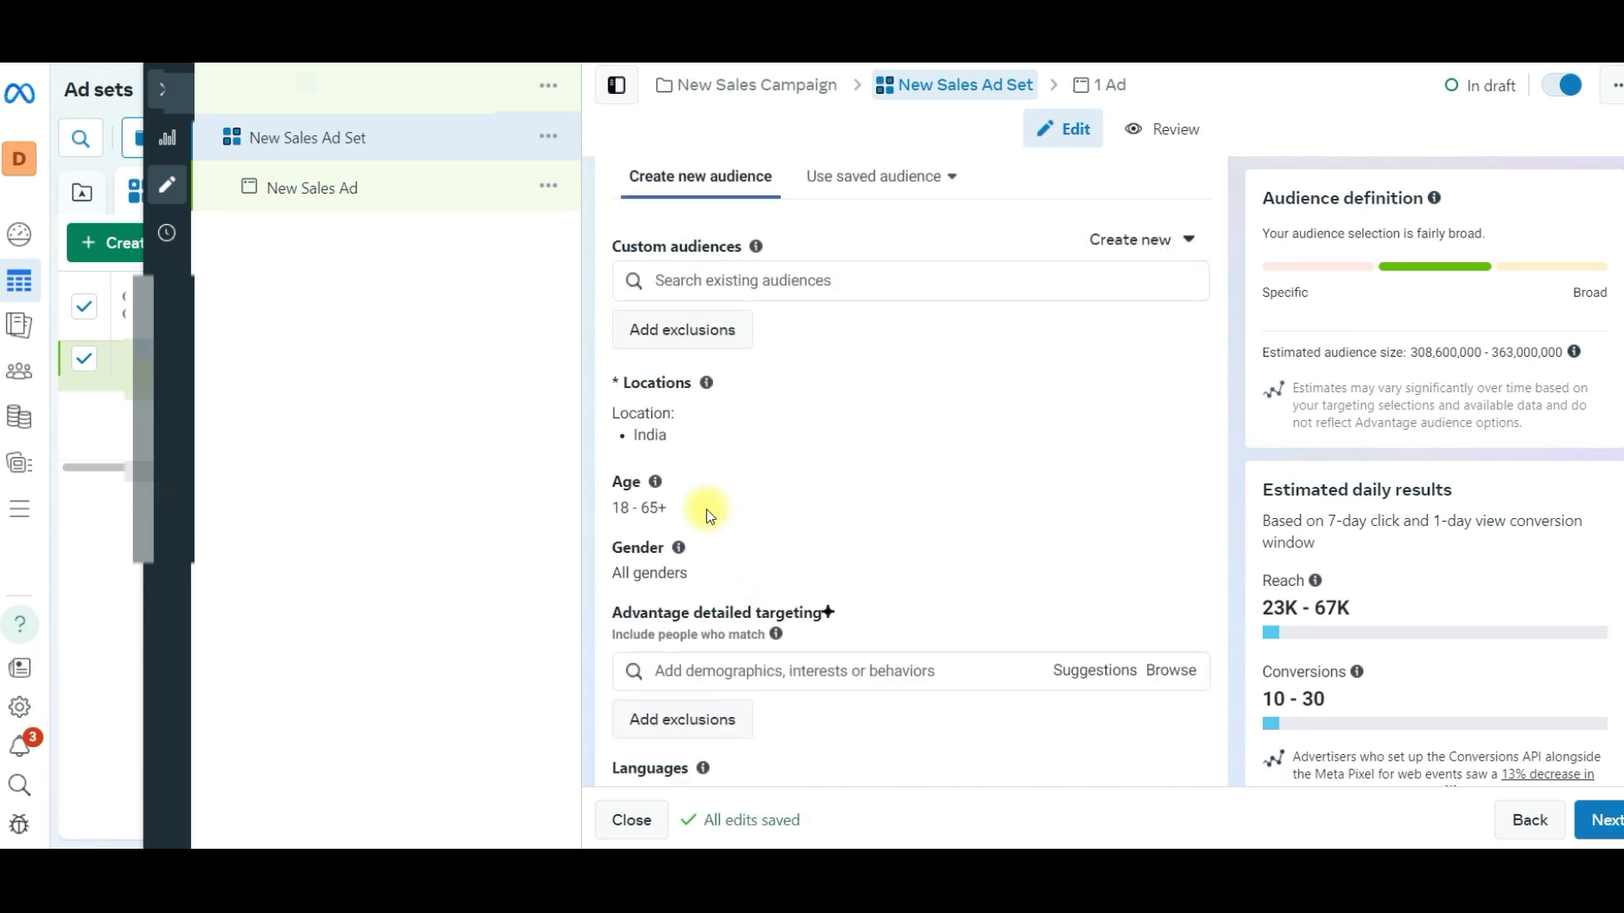
- Edit the audience locations and exclude Andaman and Nicobar Islands from the India targeting
click(1181, 389)
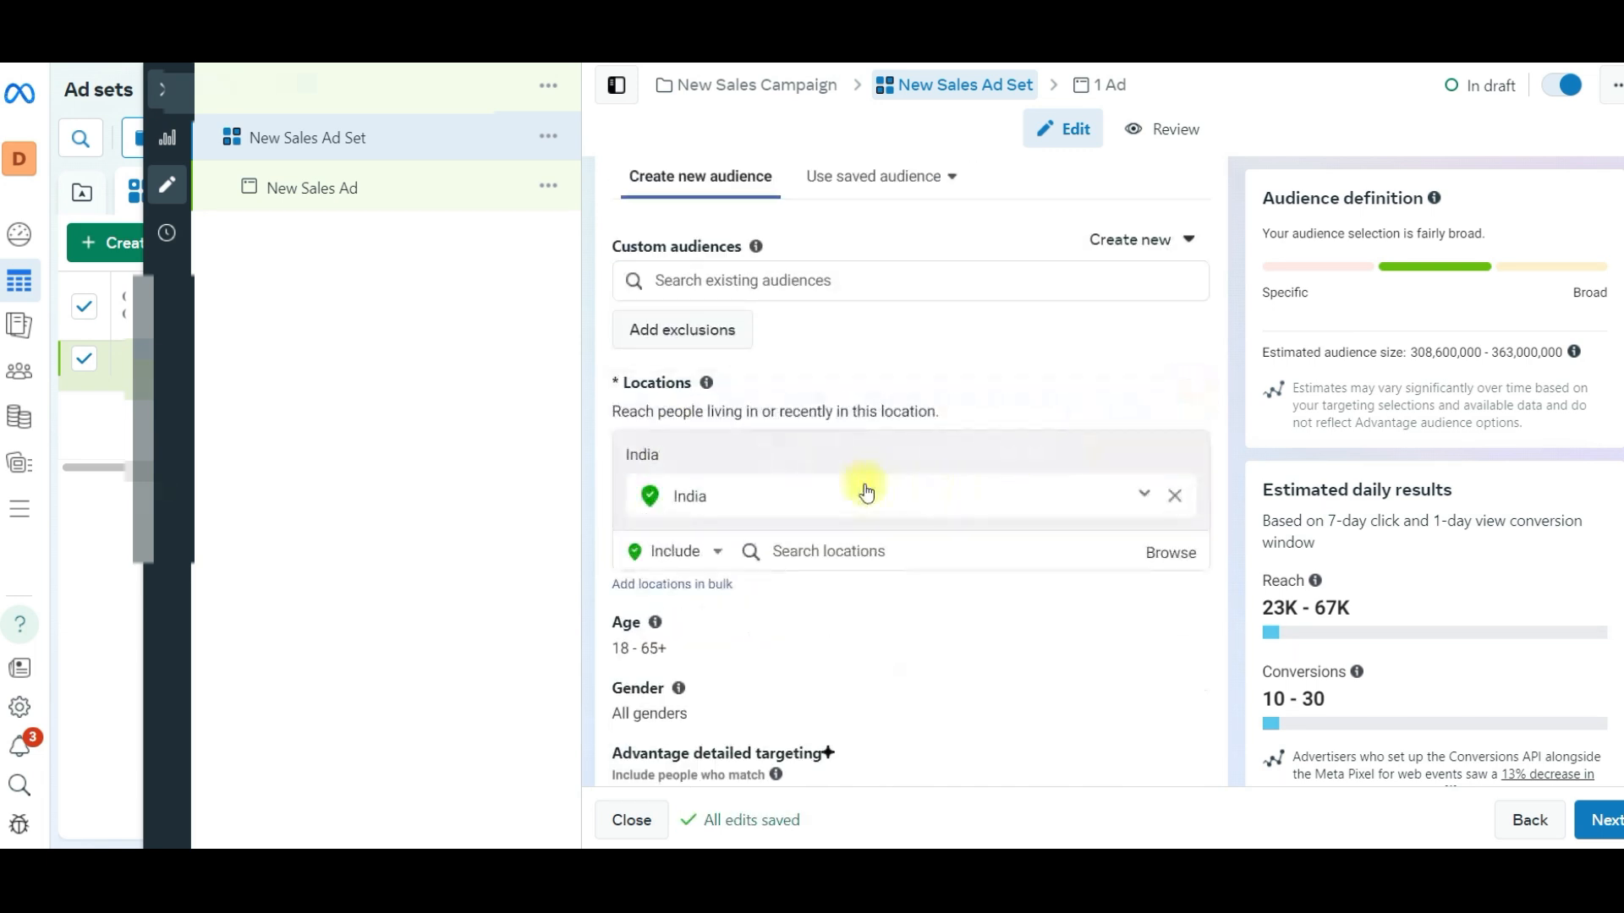
click(681, 551)
click(676, 607)
scroll(837, 405, down, 1)
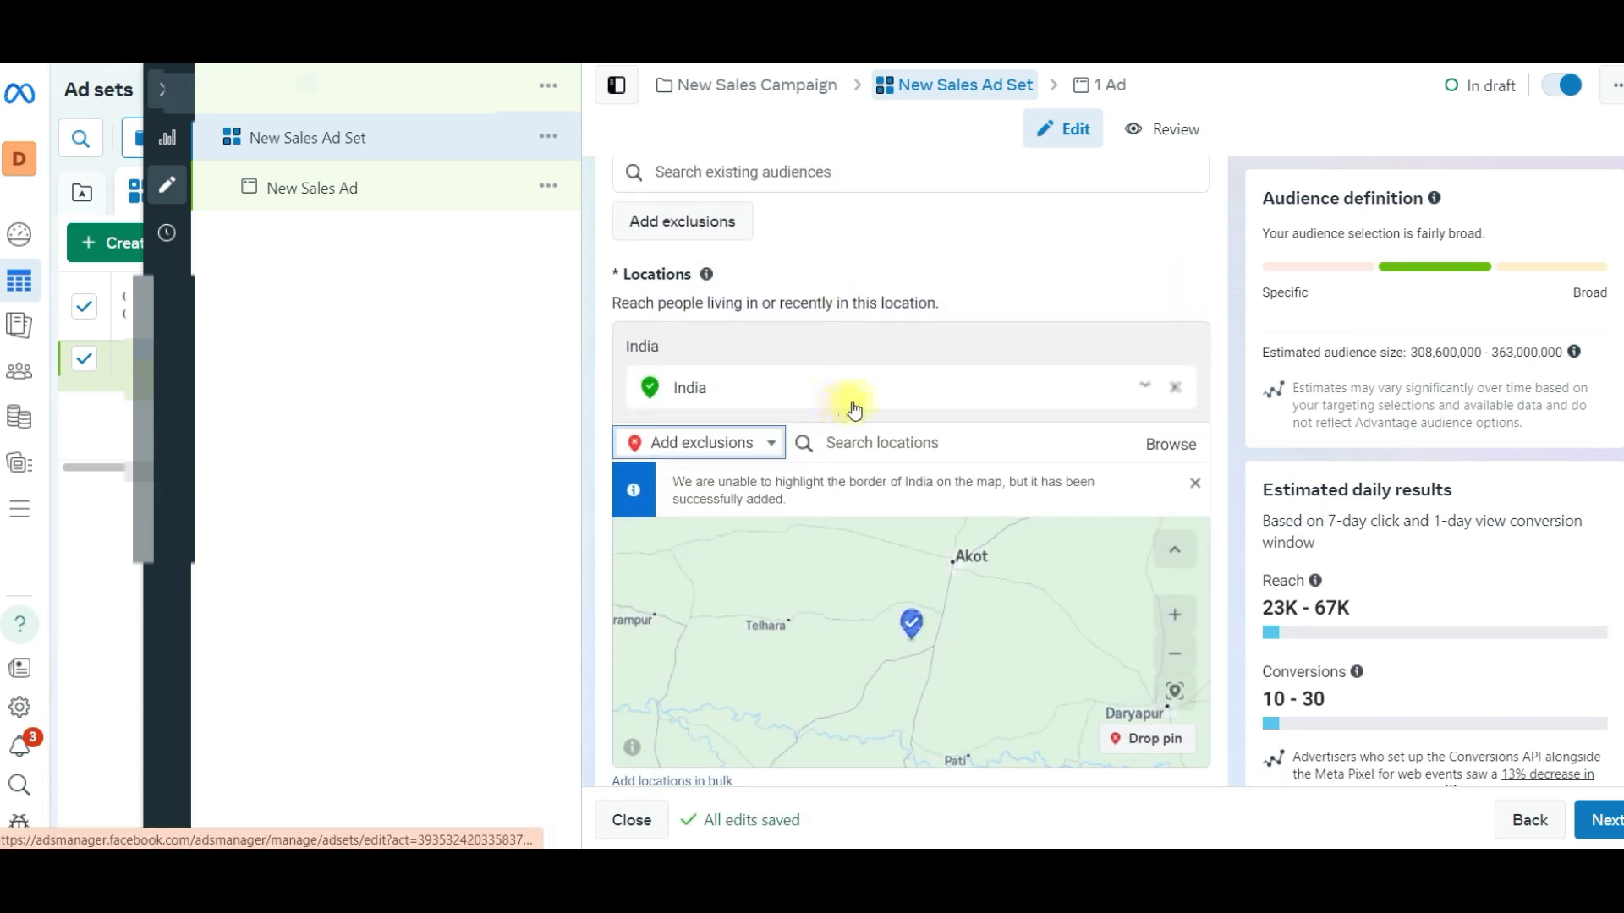
click(863, 436)
text(anda)
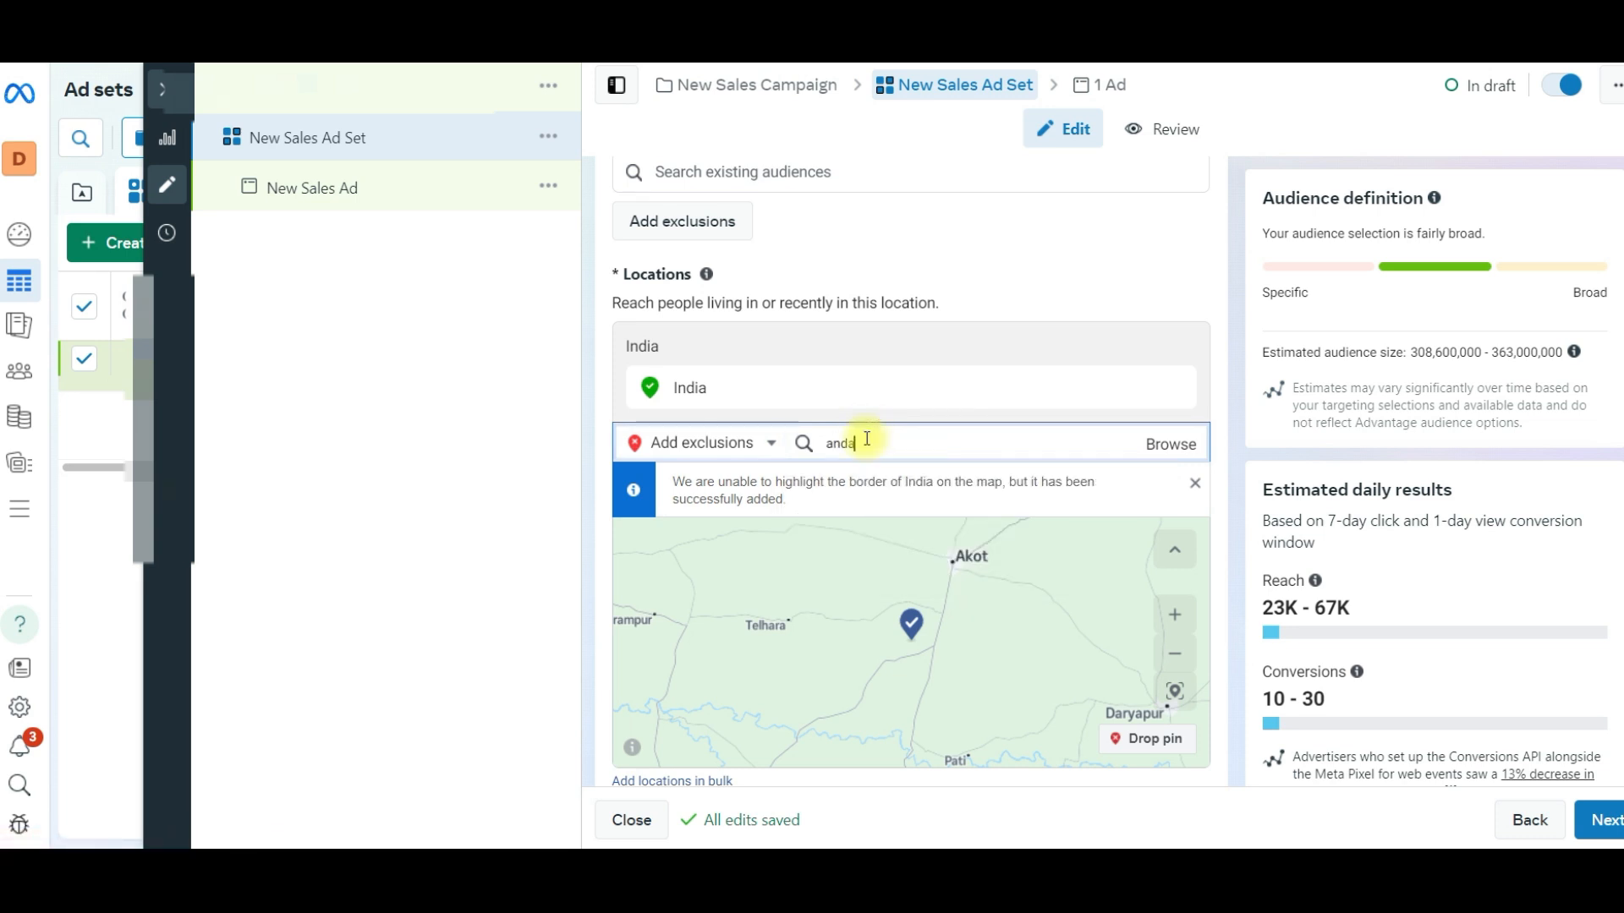
text(man)
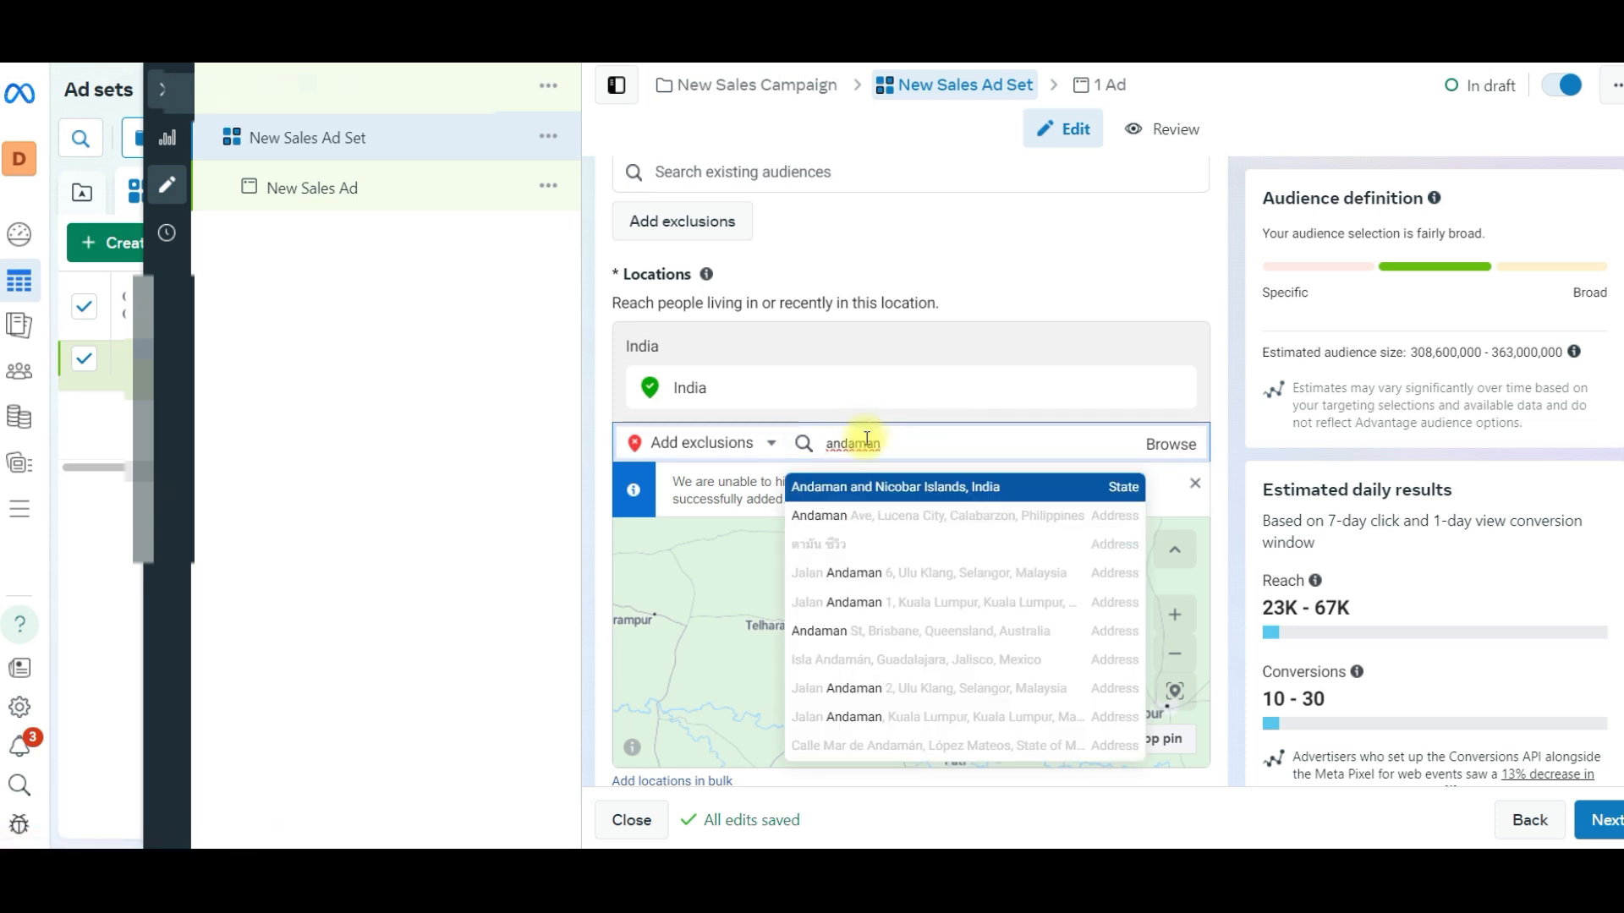
key(Return)
- Exclude Jammu and Kashmir, Manipur and Assam from the audience locations
text(jamm)
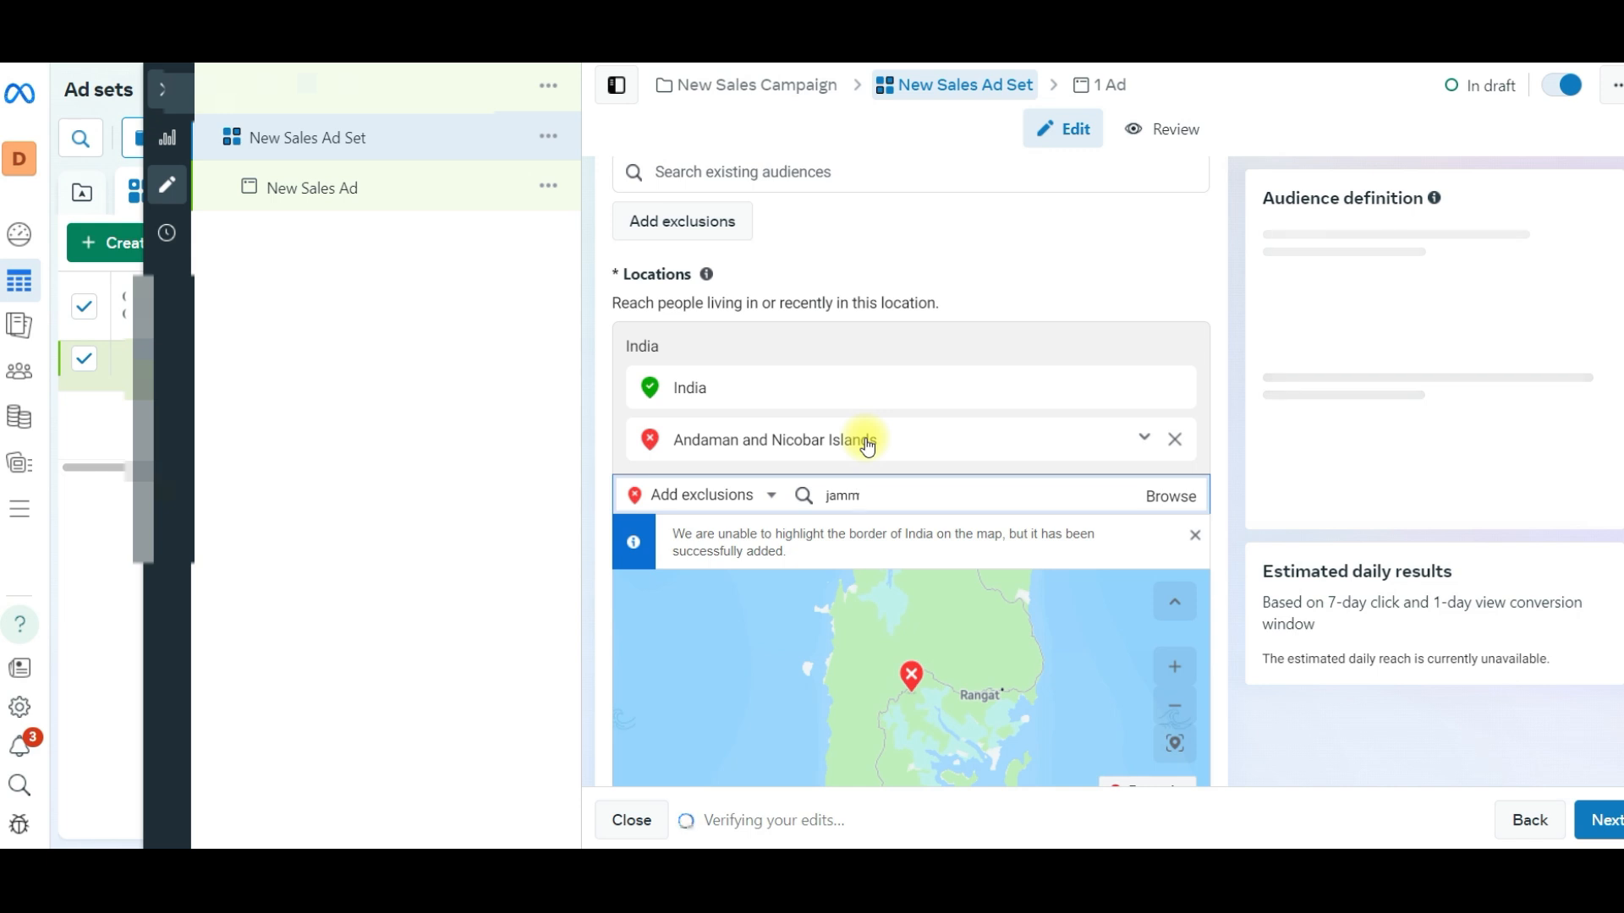
key(Return)
text(manipur)
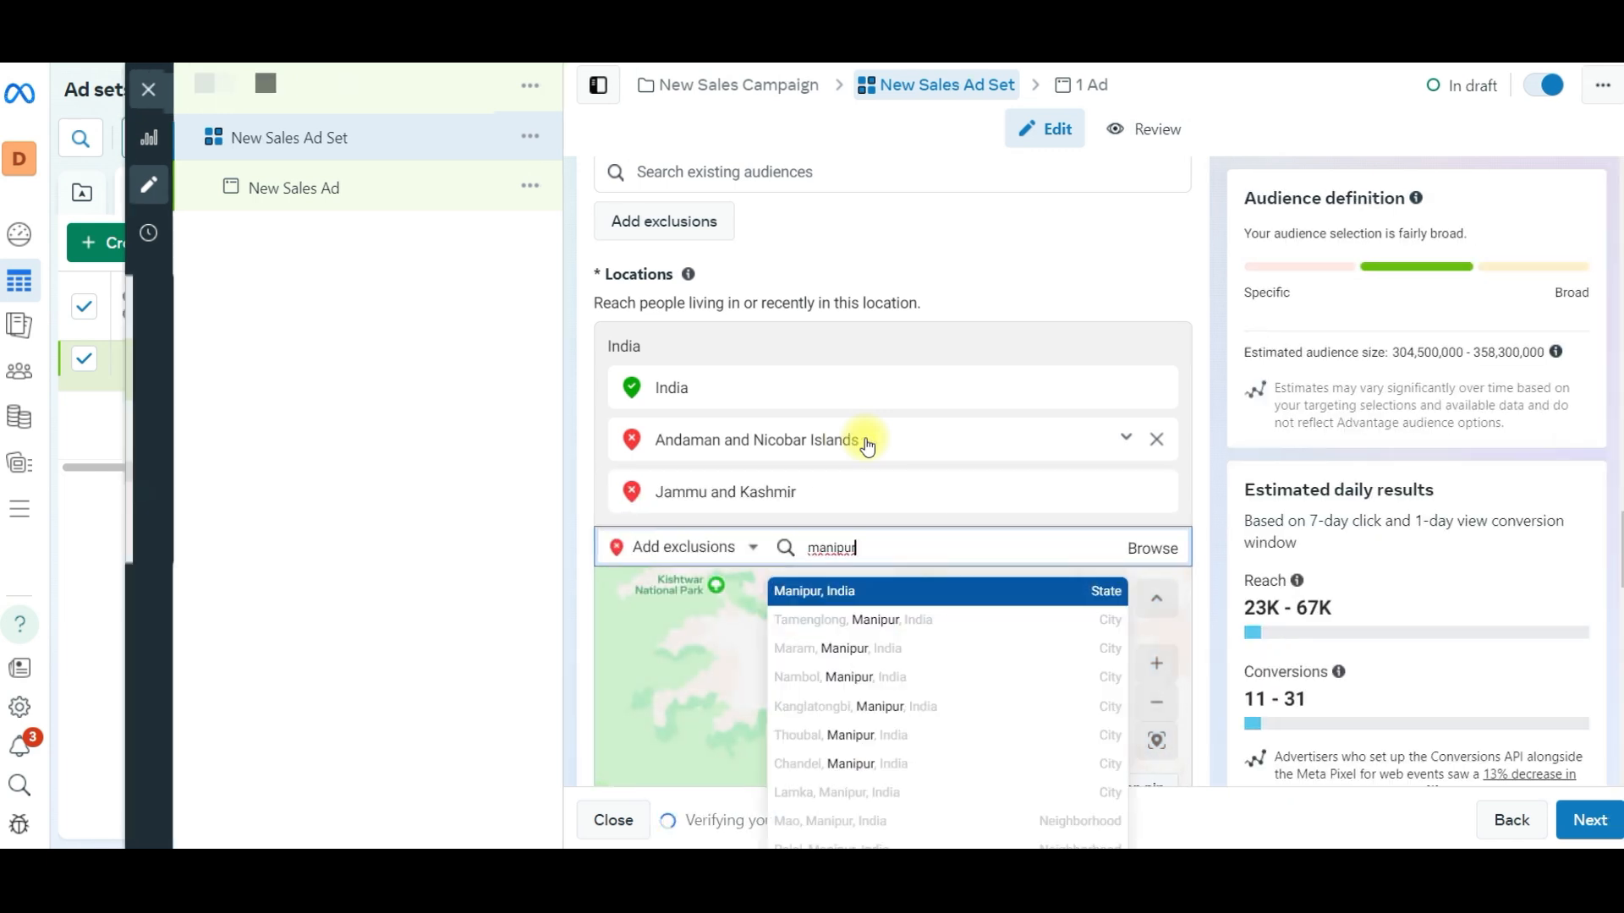
key(Return)
text(assam)
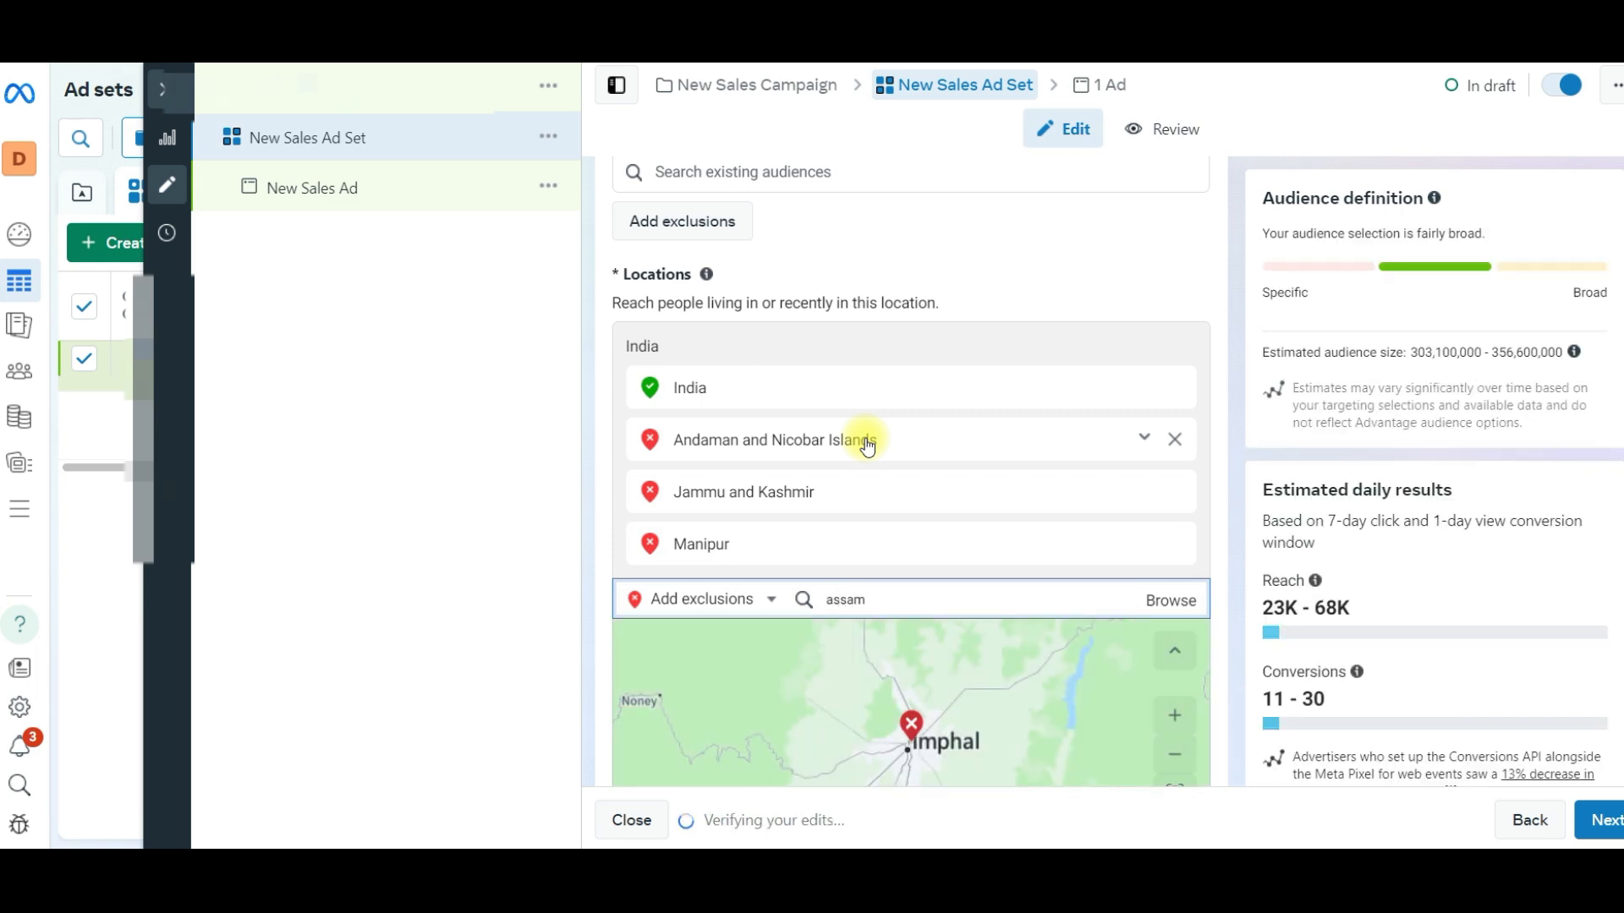
key(Return)
- Add Meghalaya and Mizoram to the excluded audience locations
text(meg)
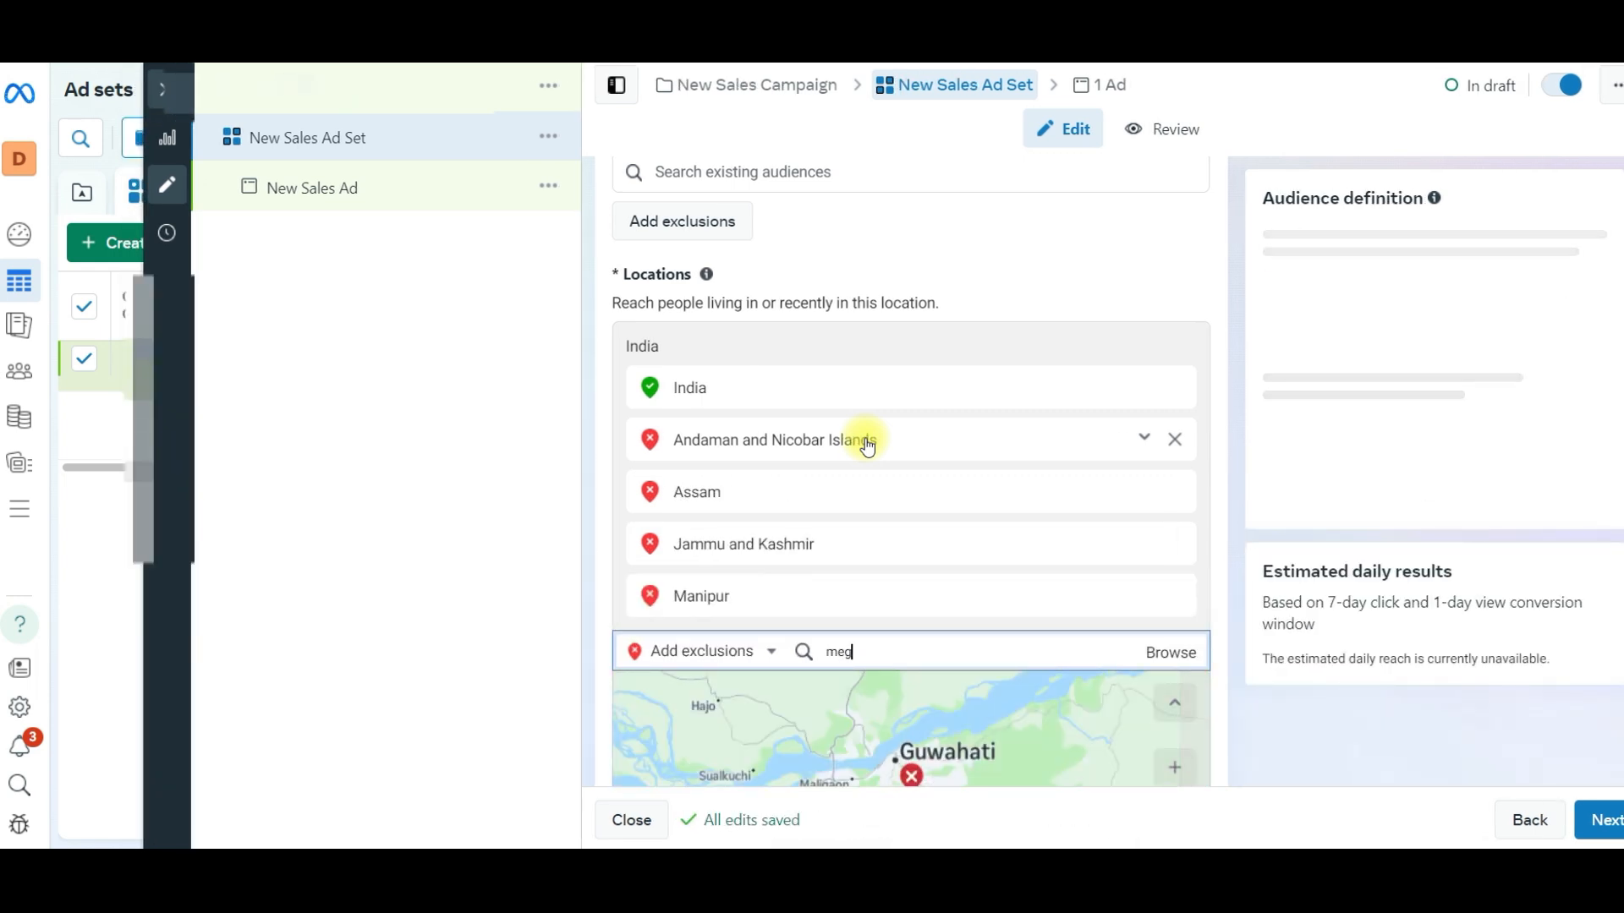
text(halay)
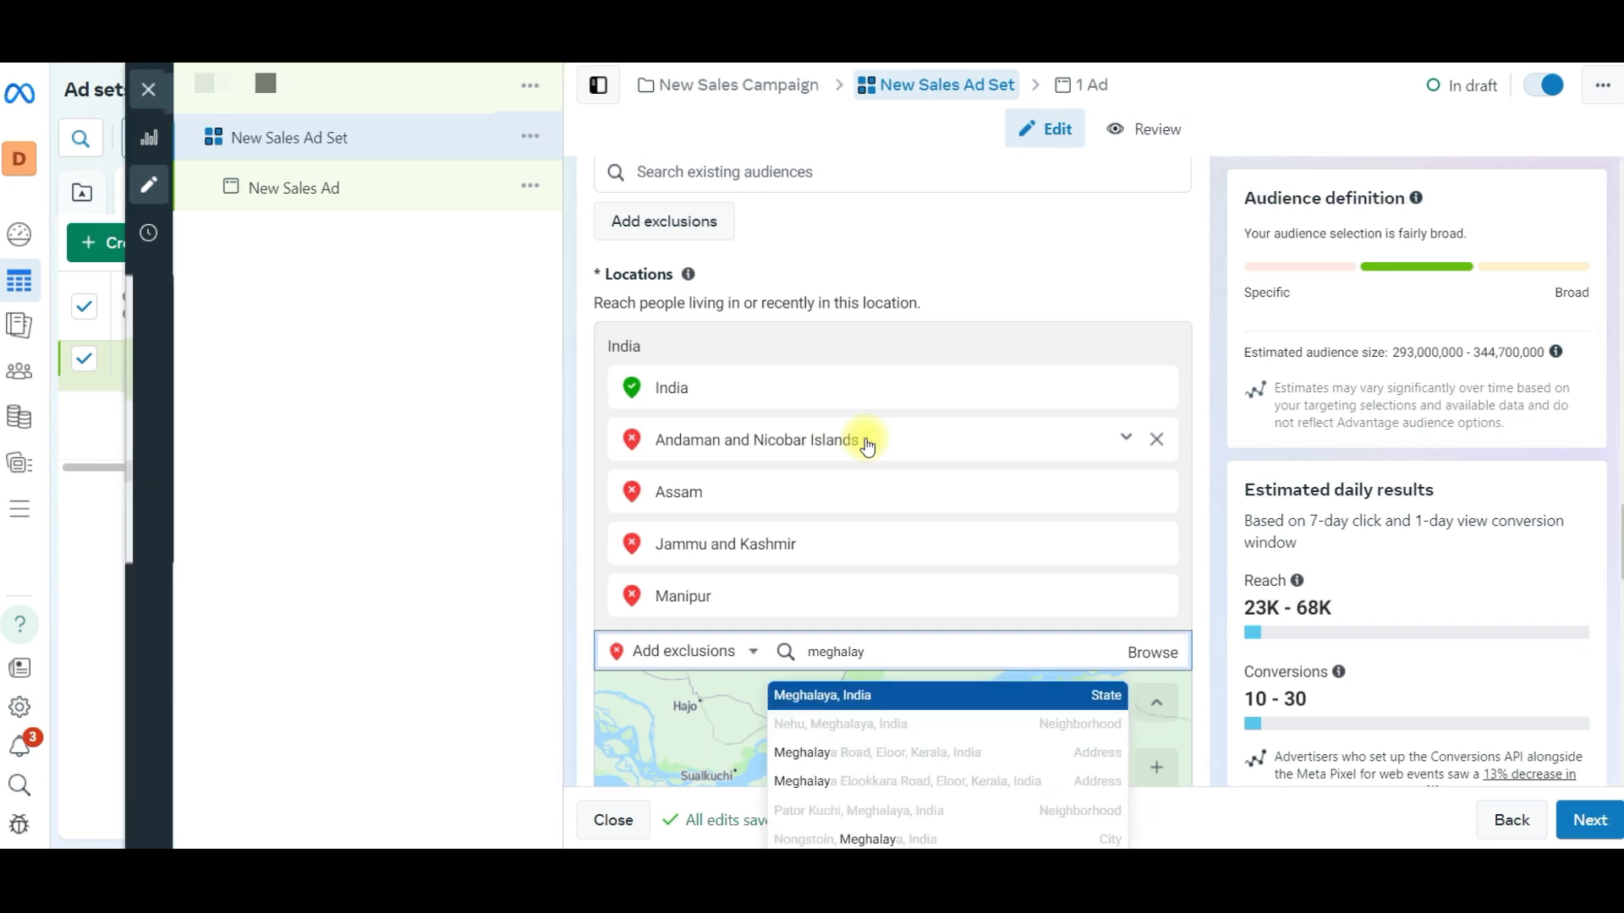
key(Return)
text(mizoram)
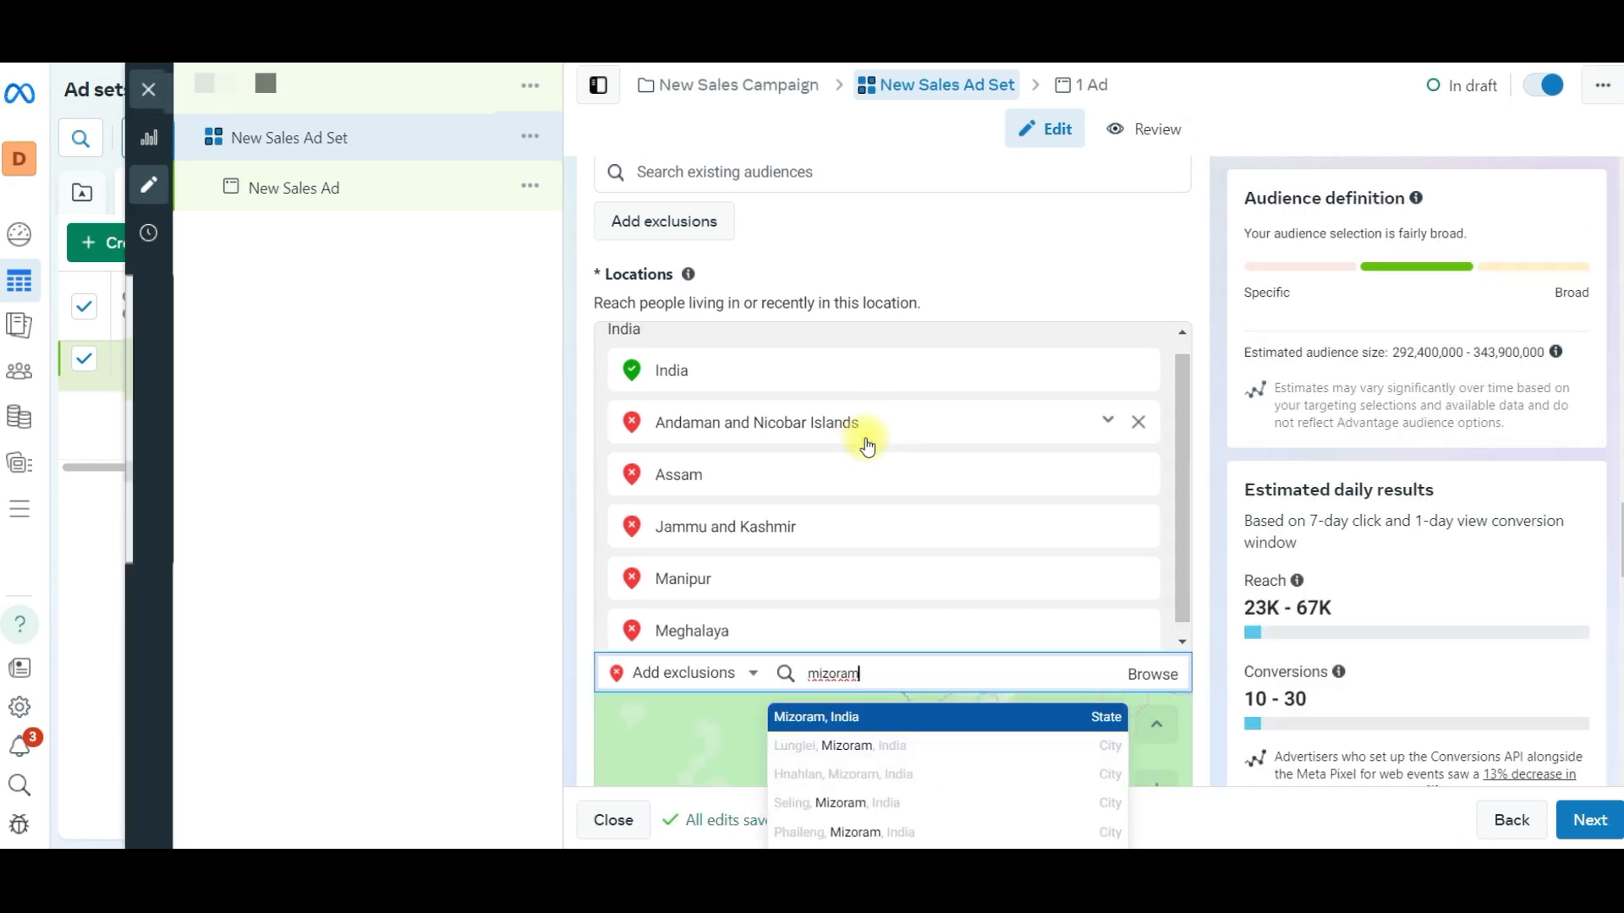
key(Return)
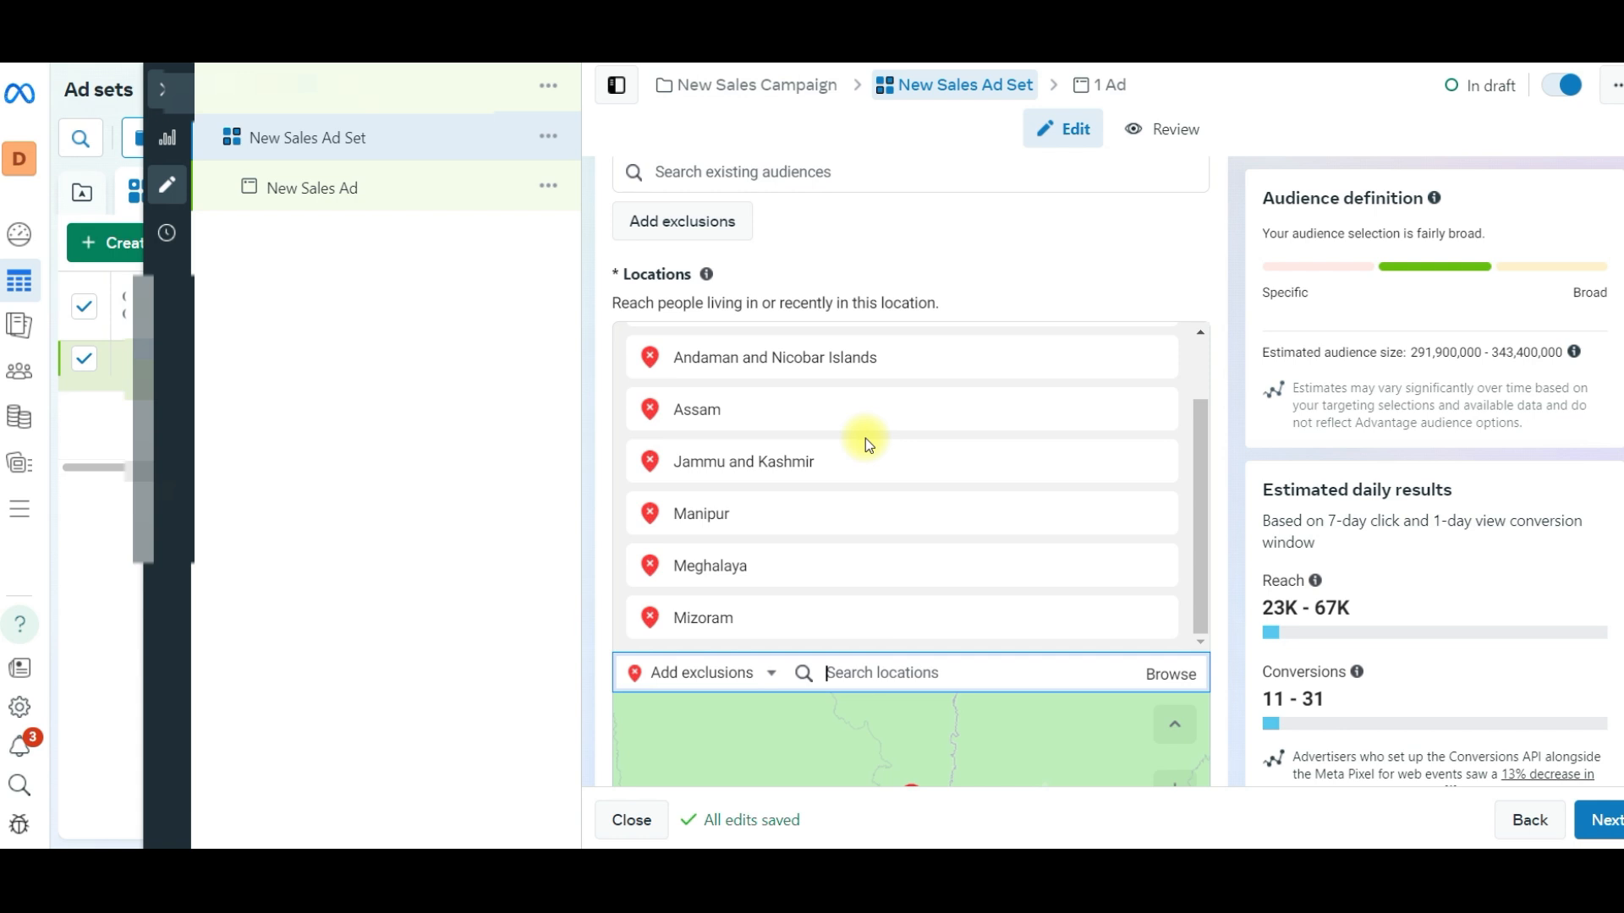
- Exclude the states Dadra and Nagar Haveli, Bihar and Rajasthan from the audience locations
text(dadra)
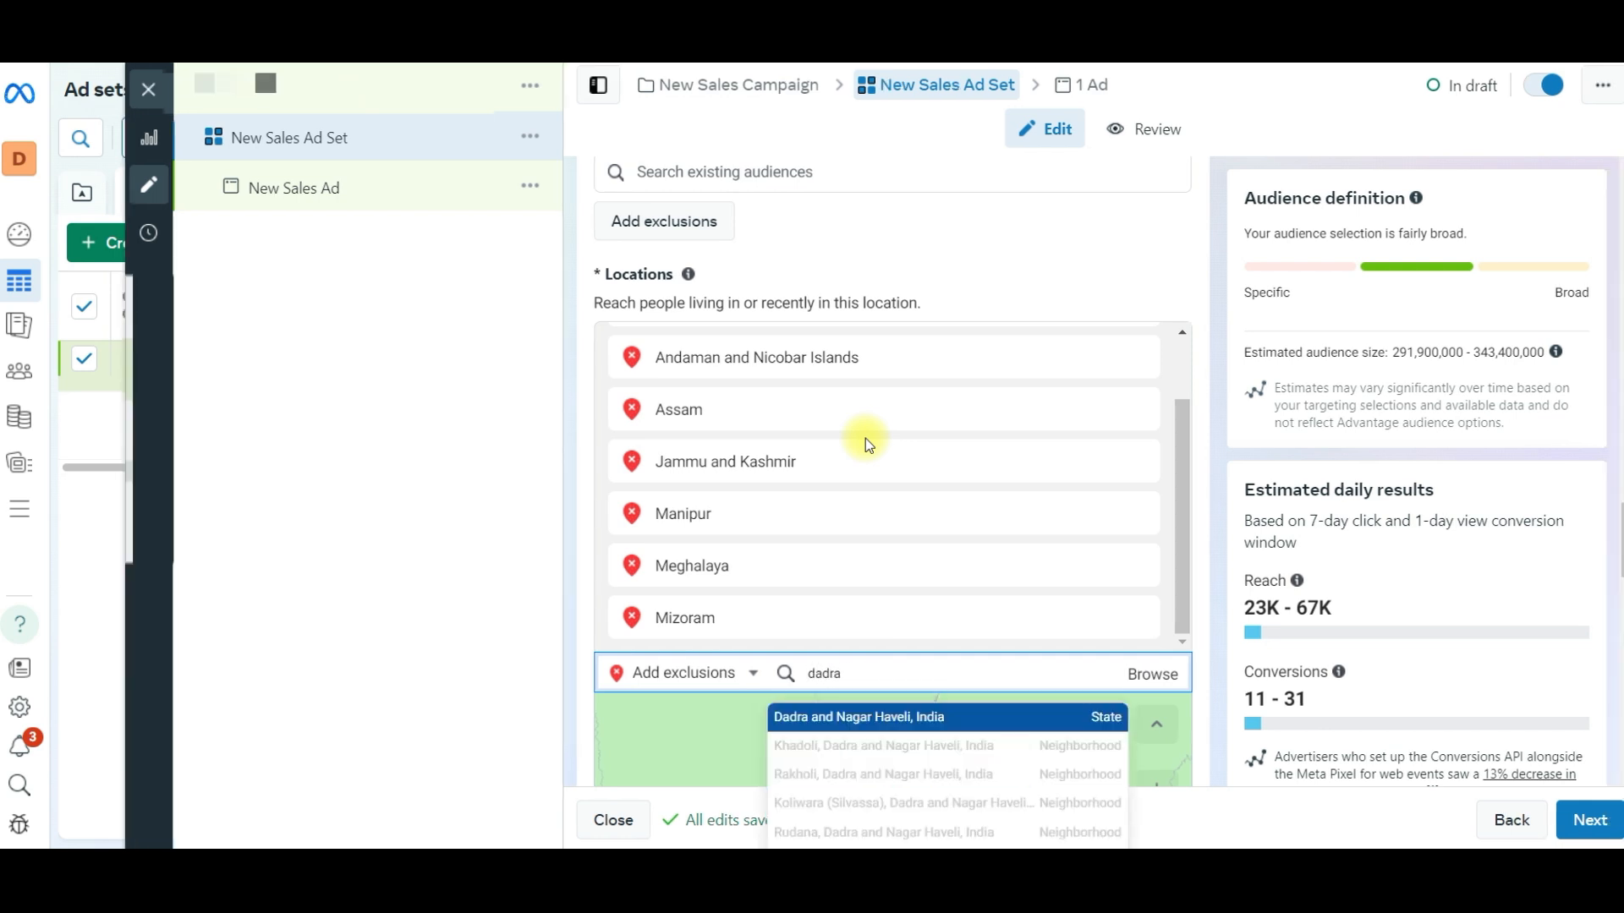
key(Return)
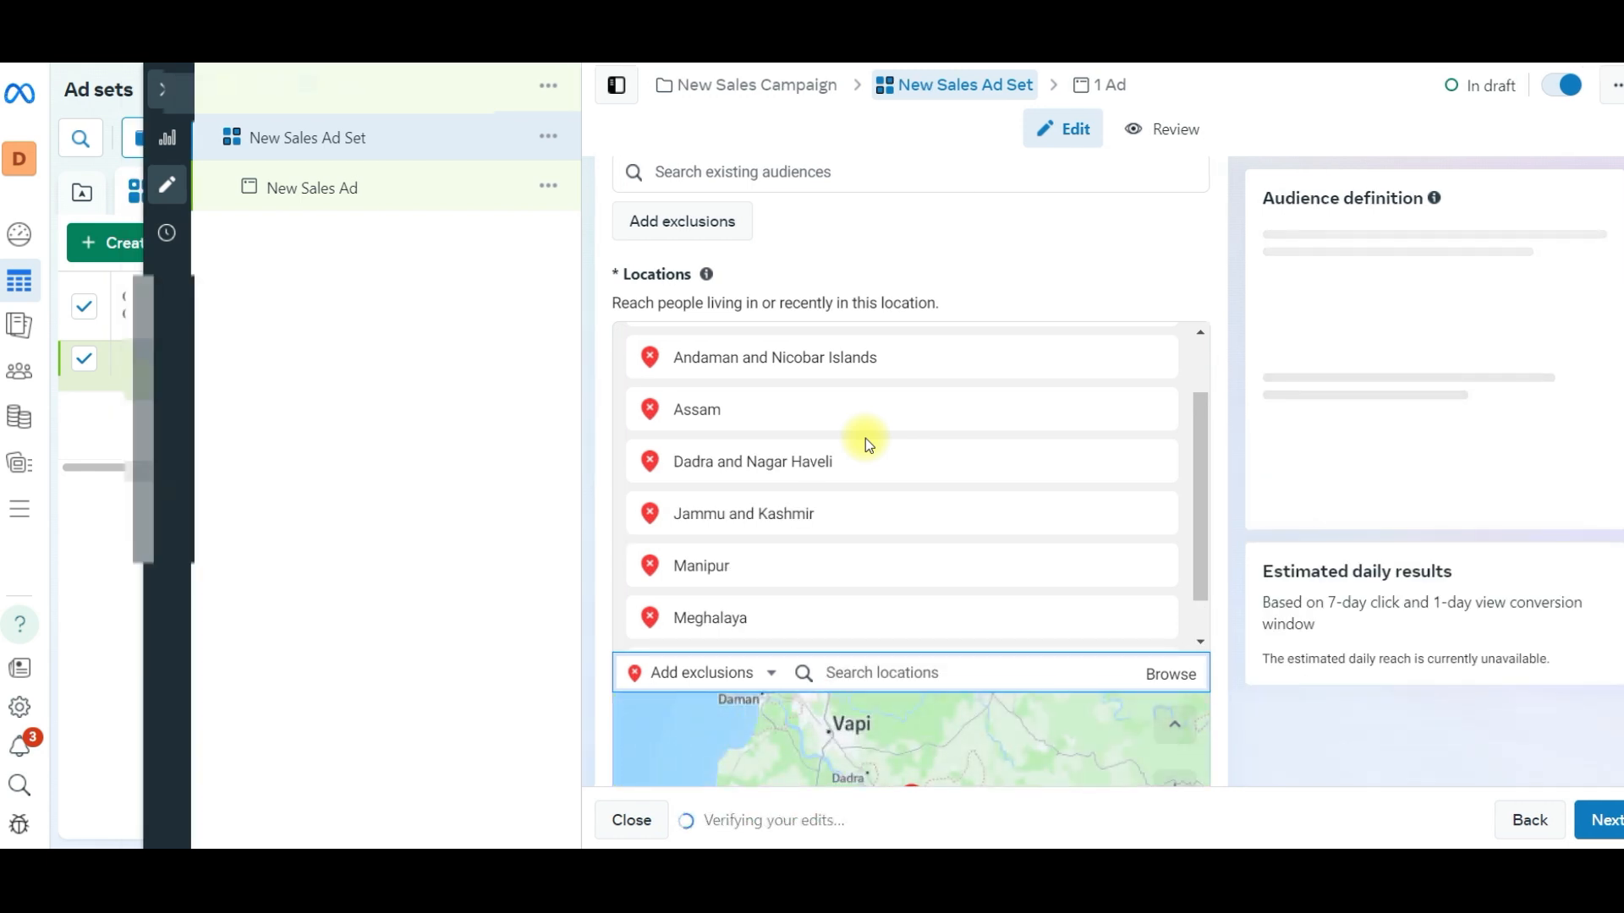
text(bihar)
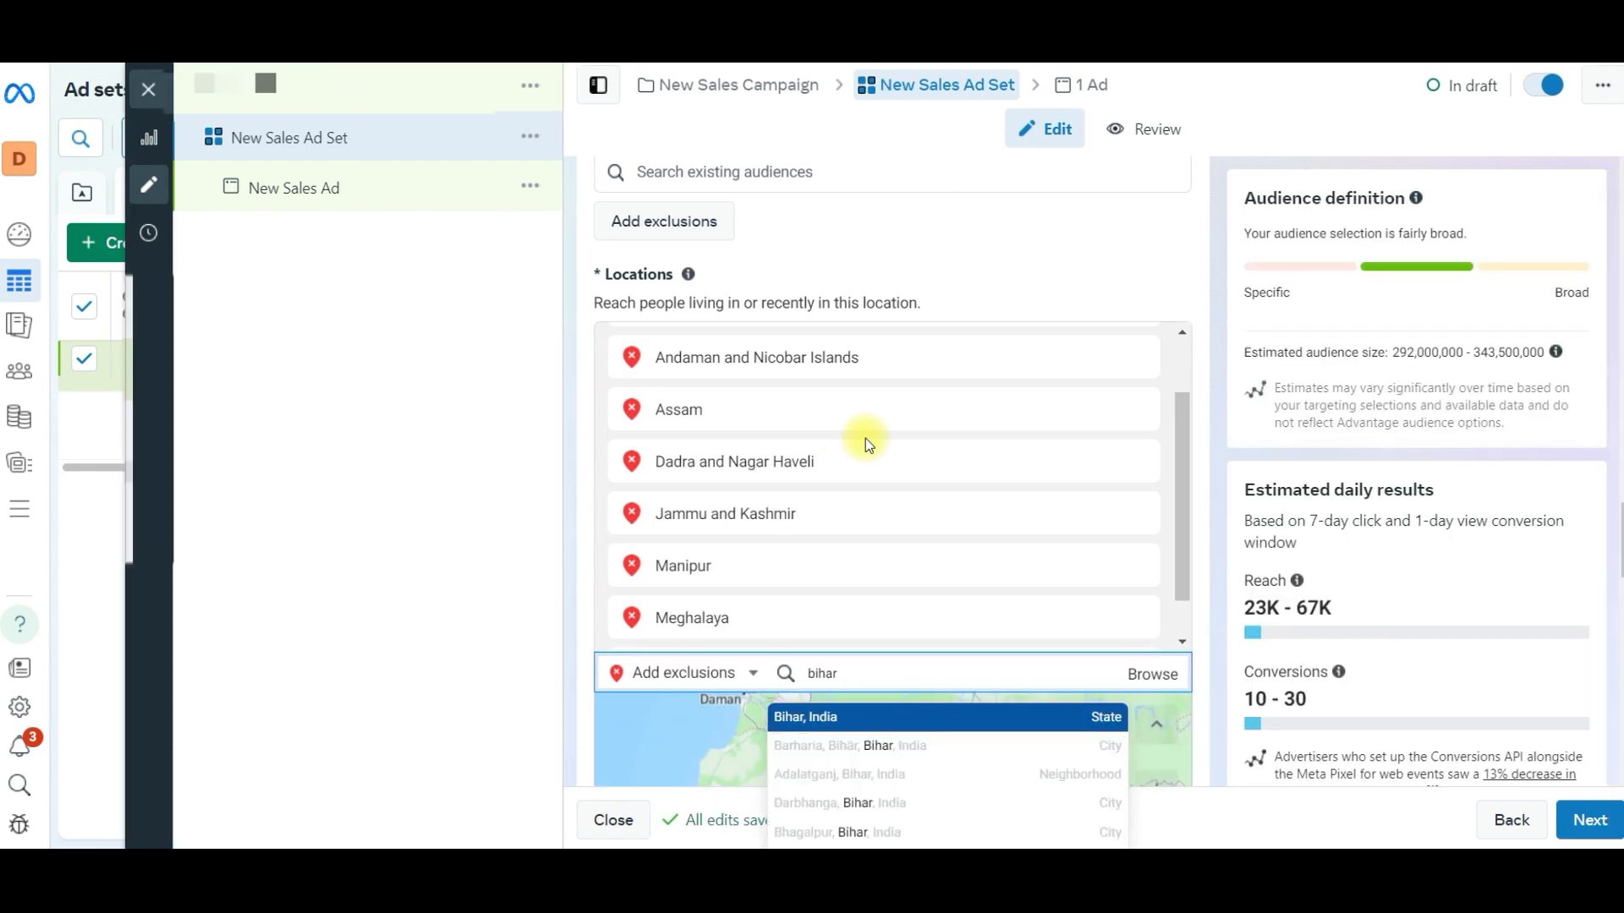
key(Return)
text(rajass)
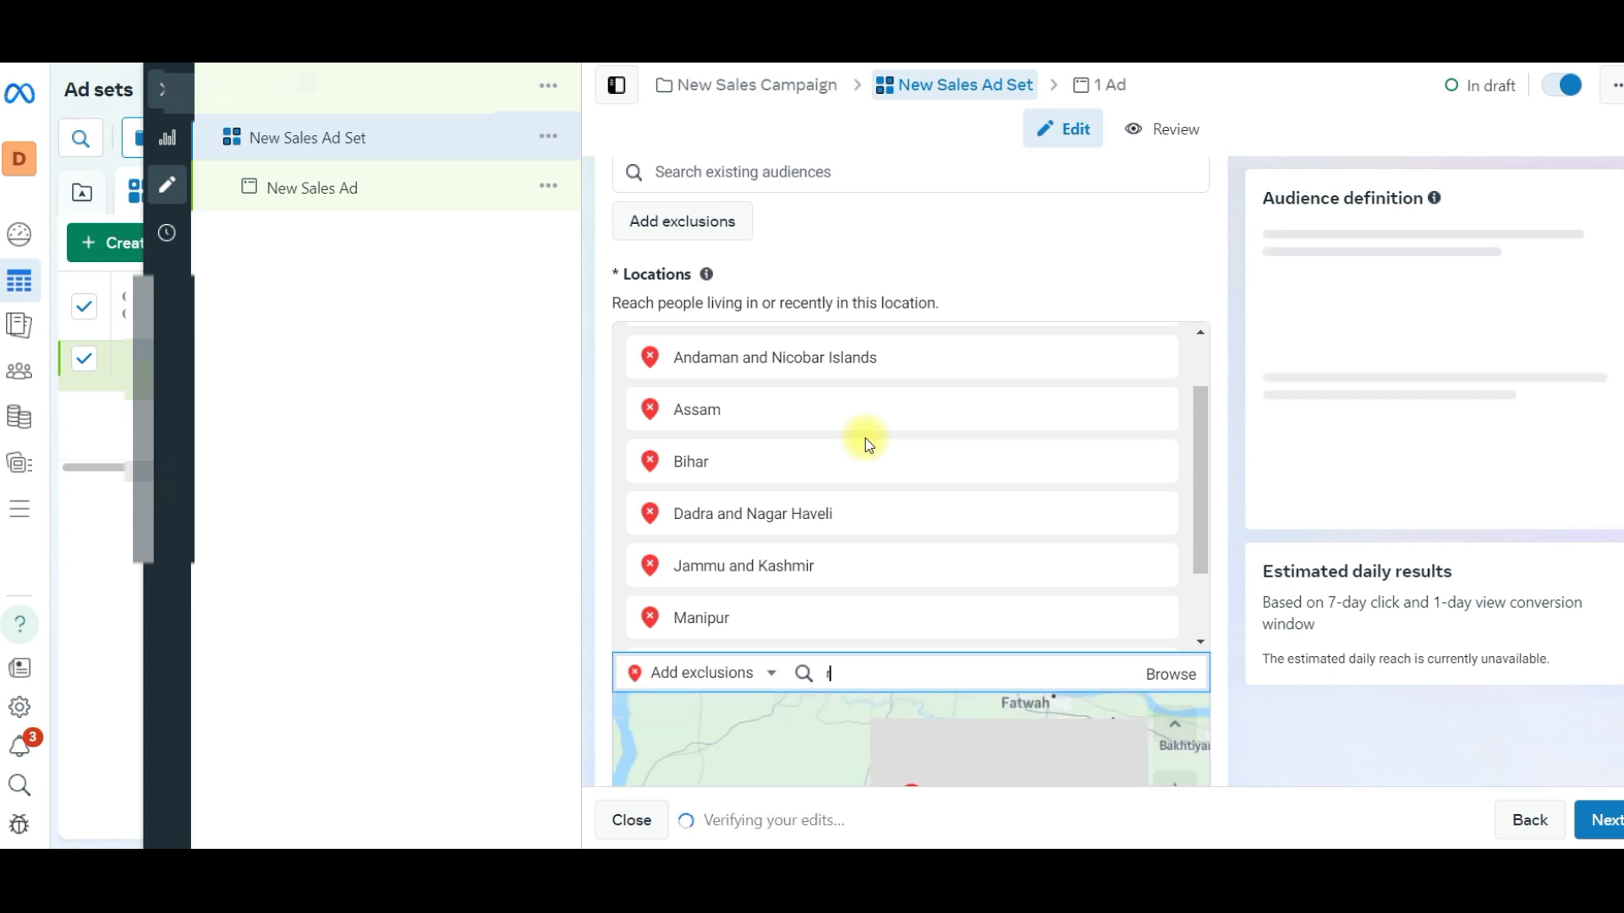
key(BackSpace)
text(than)
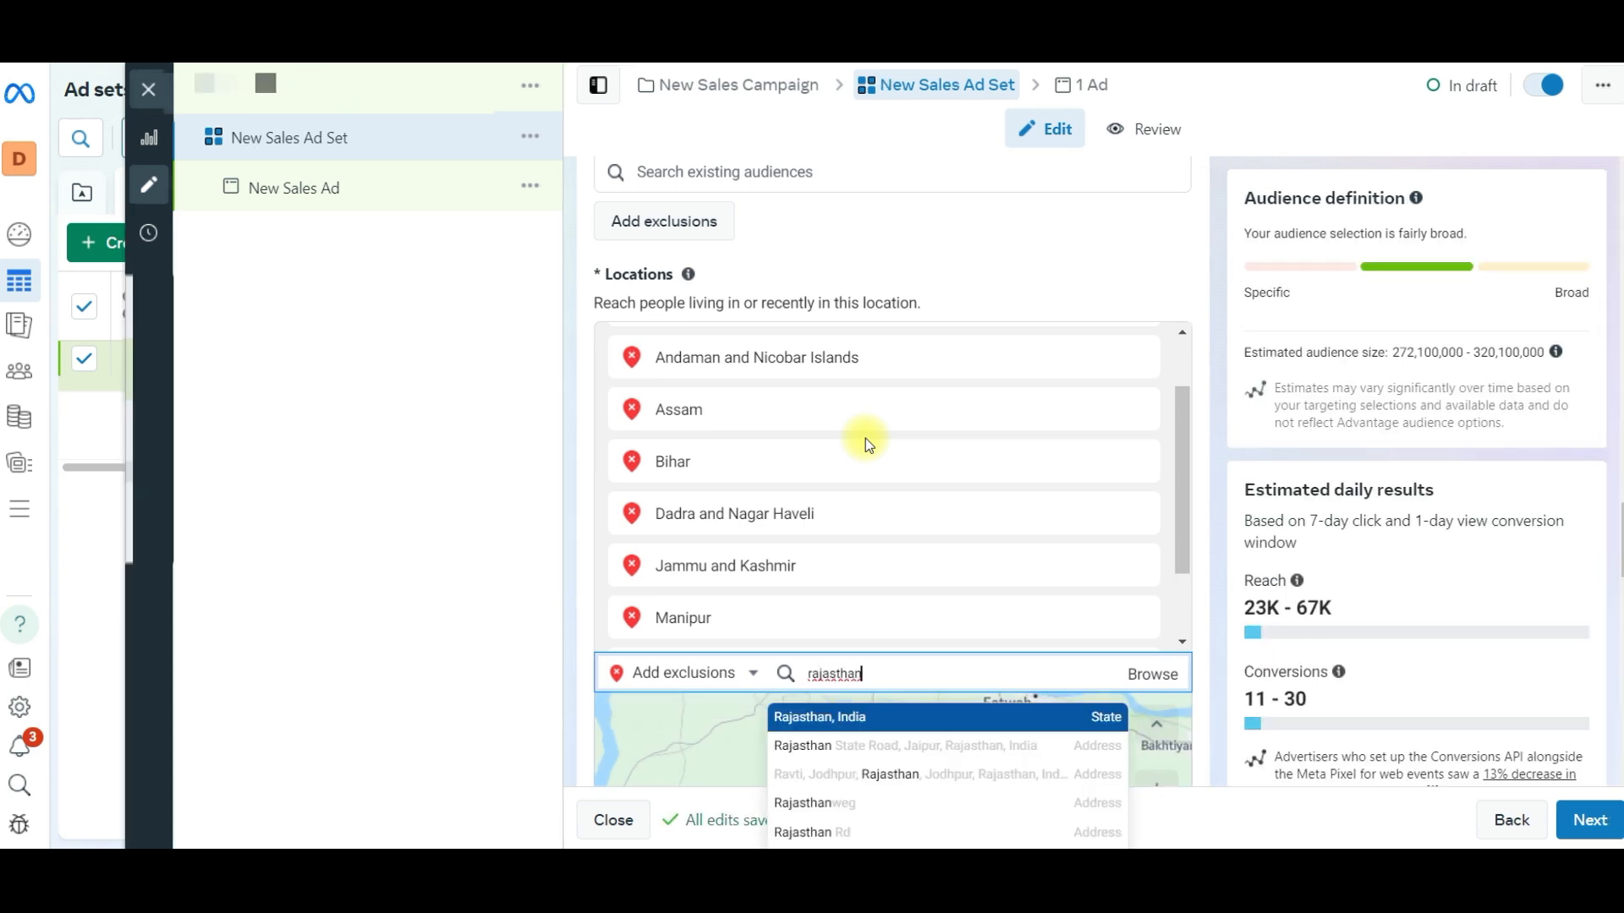
key(Return)
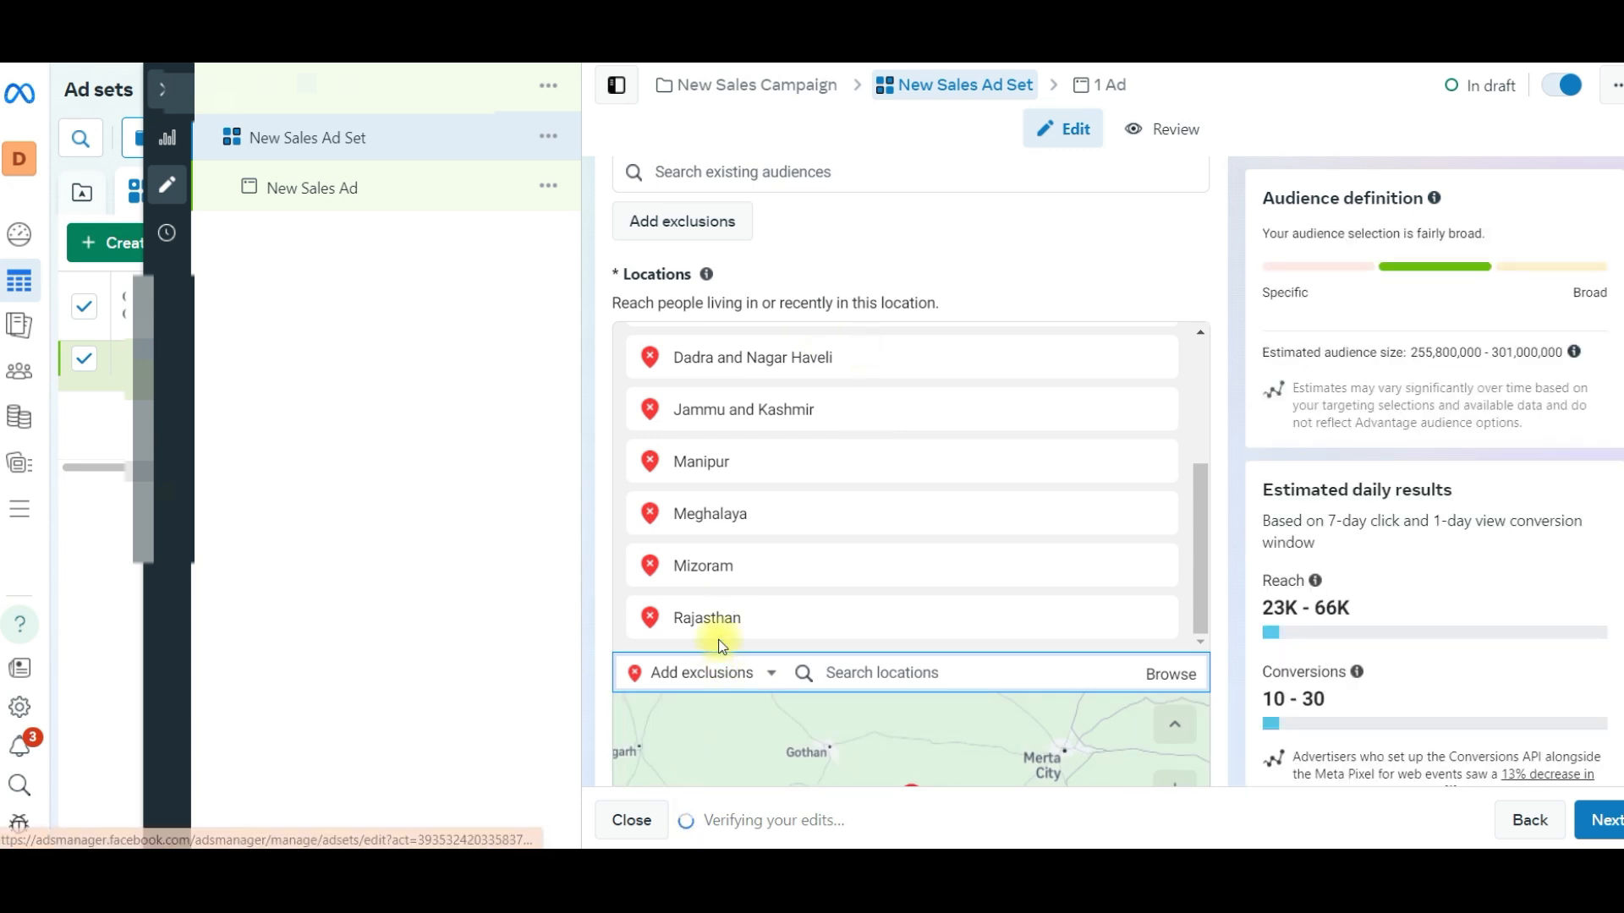
drag(743, 624, 604, 631)
click(500, 627)
drag(741, 616, 663, 635)
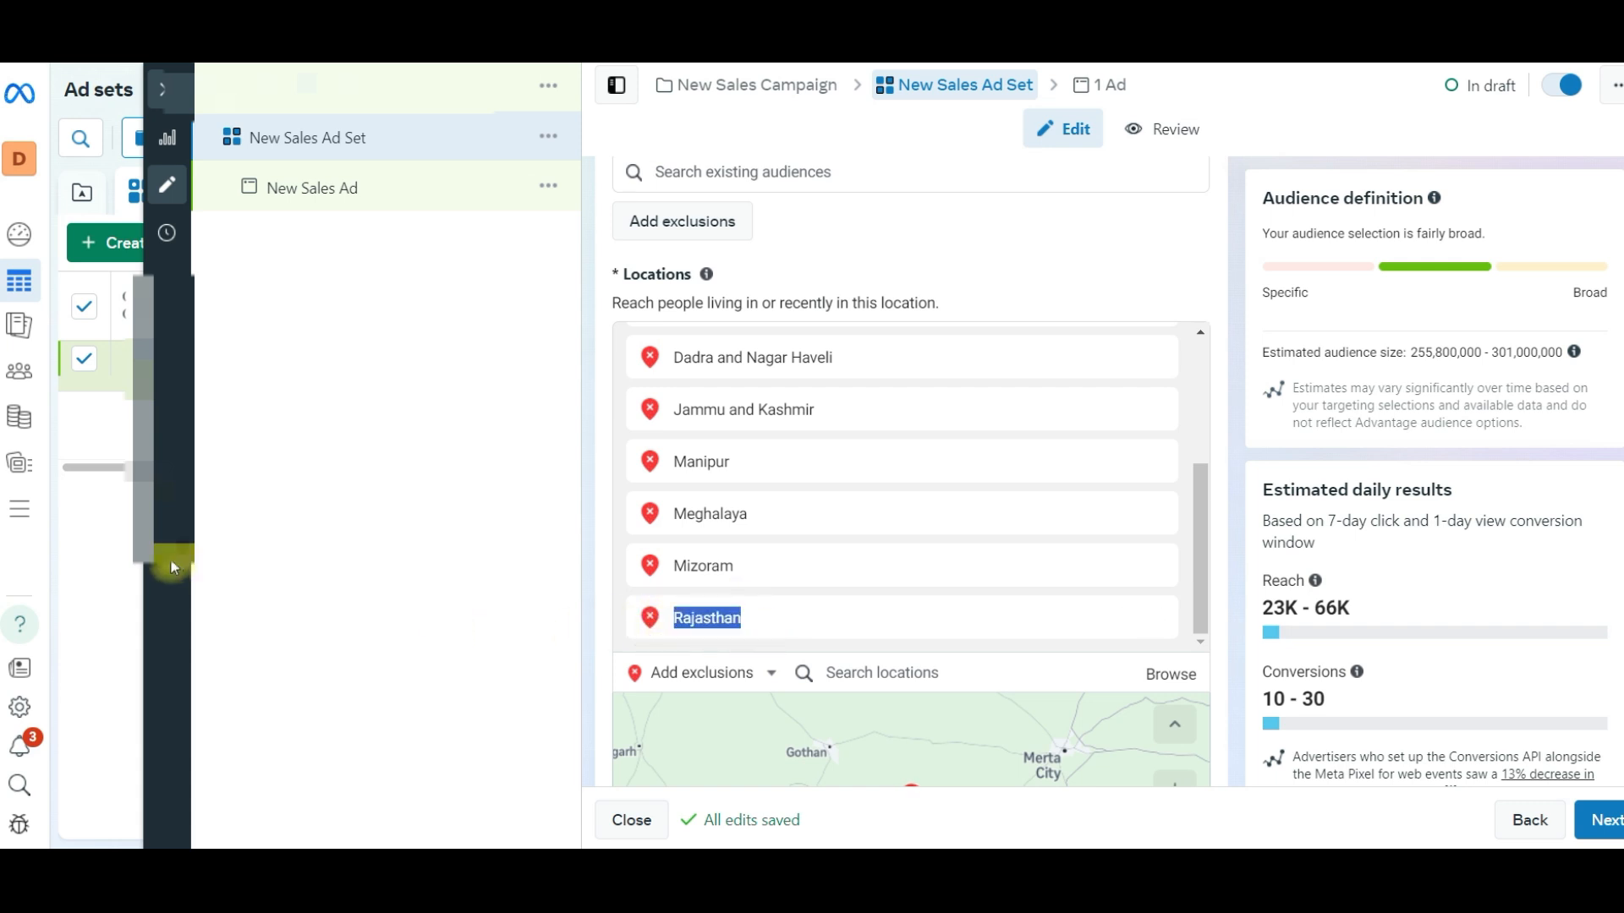
click(372, 534)
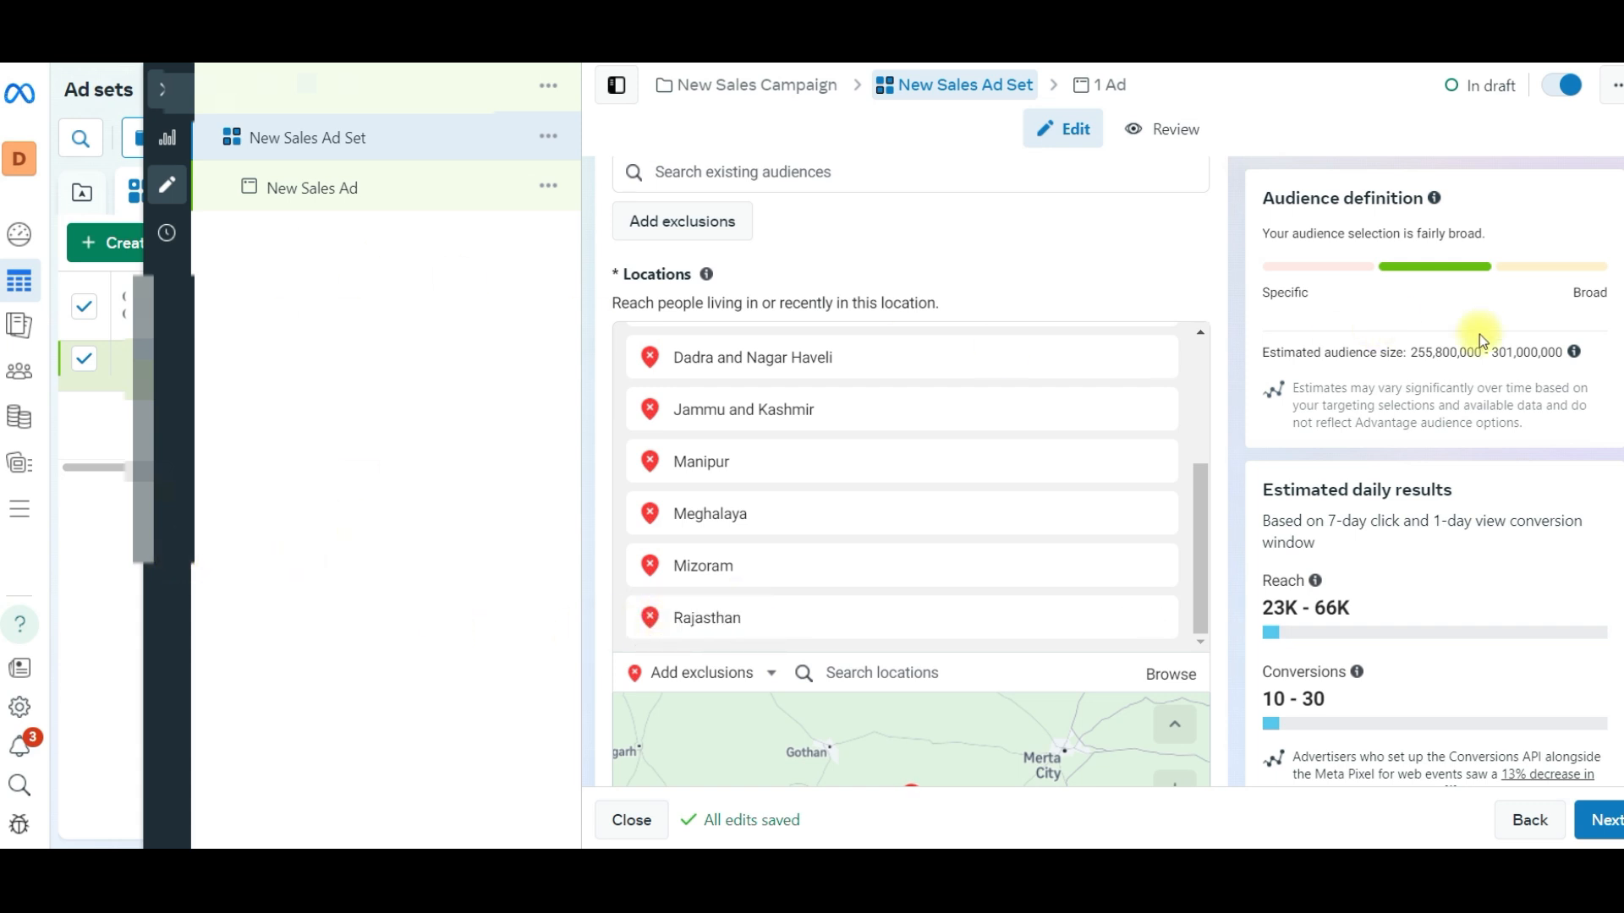
- Set the minimum age of the ad set's audience to 24
scroll(1233, 370, down, 1)
scroll(1233, 371, down, 4)
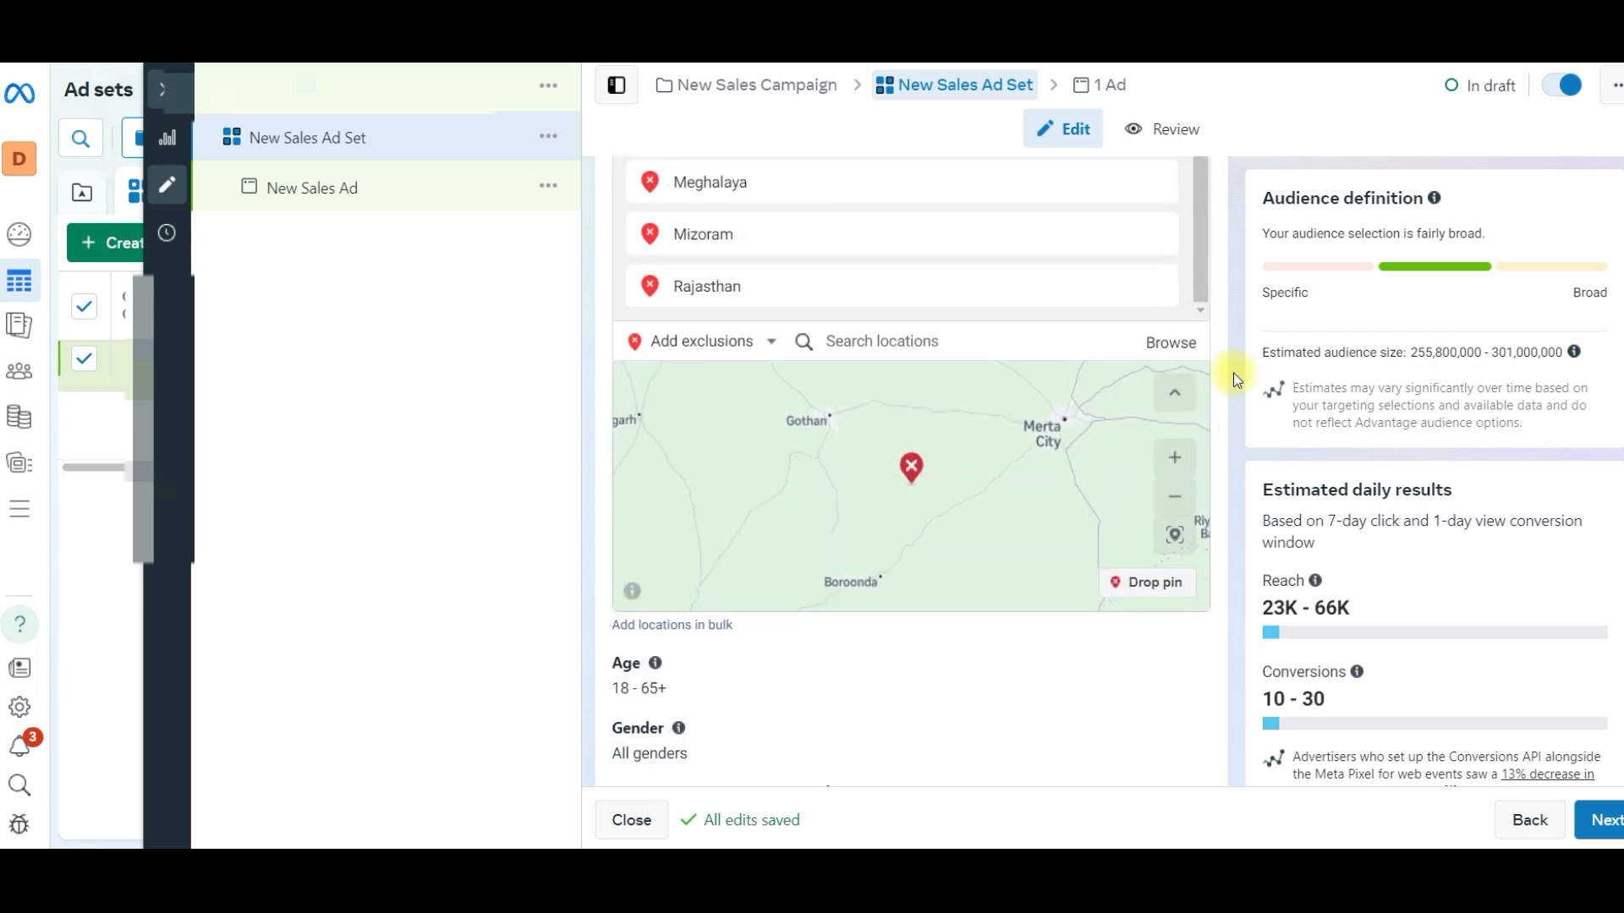
drag(668, 477, 623, 475)
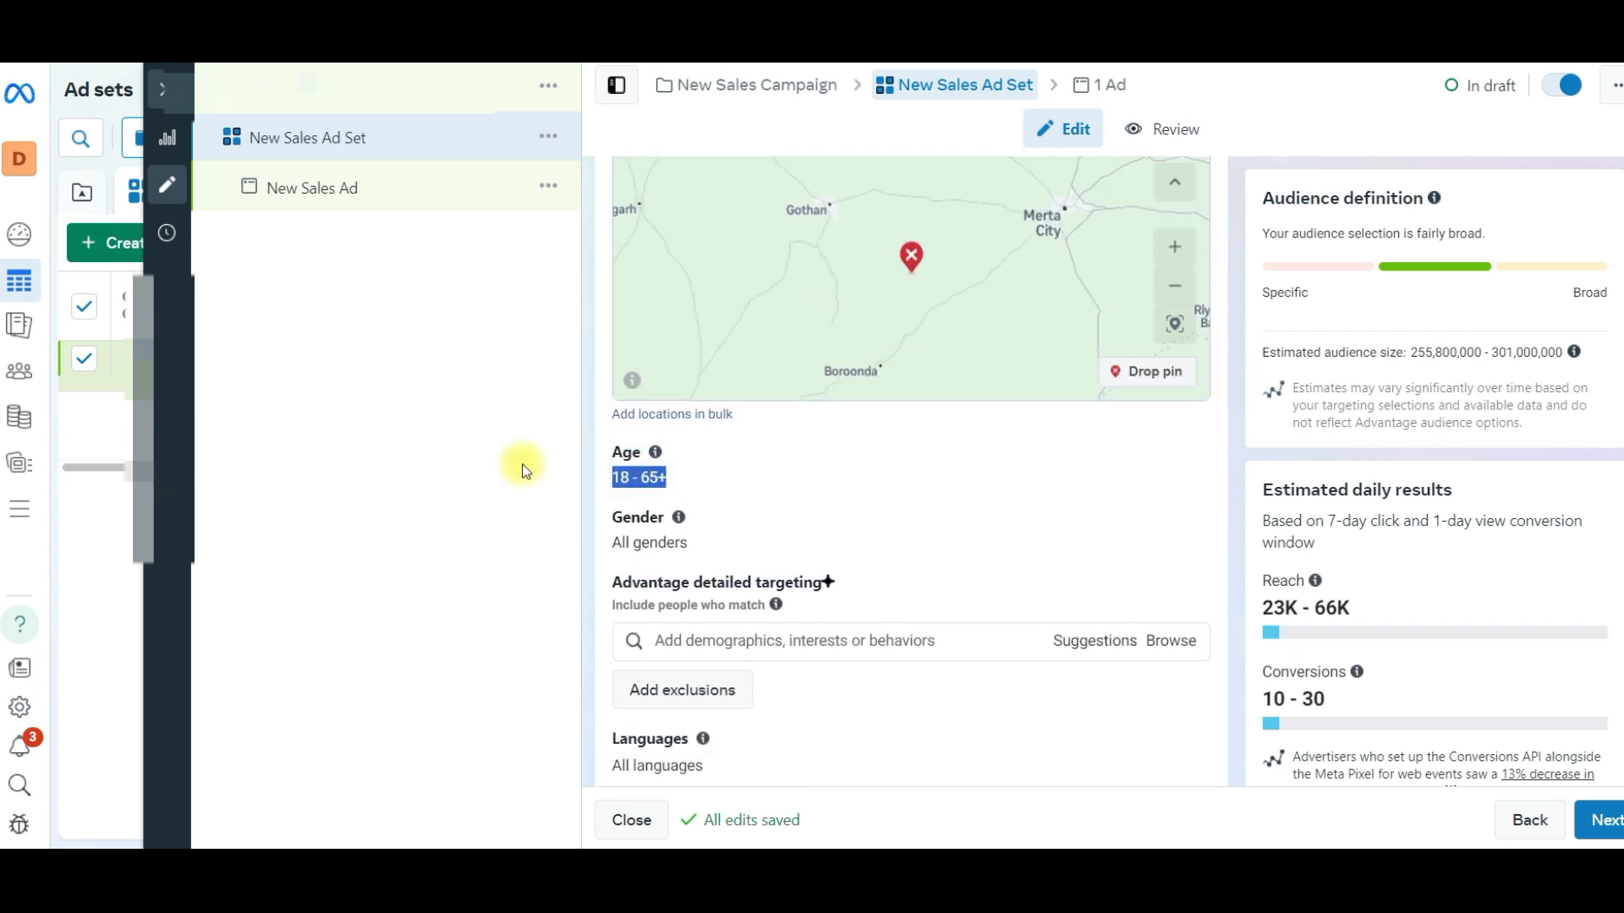
click(1171, 454)
click(681, 484)
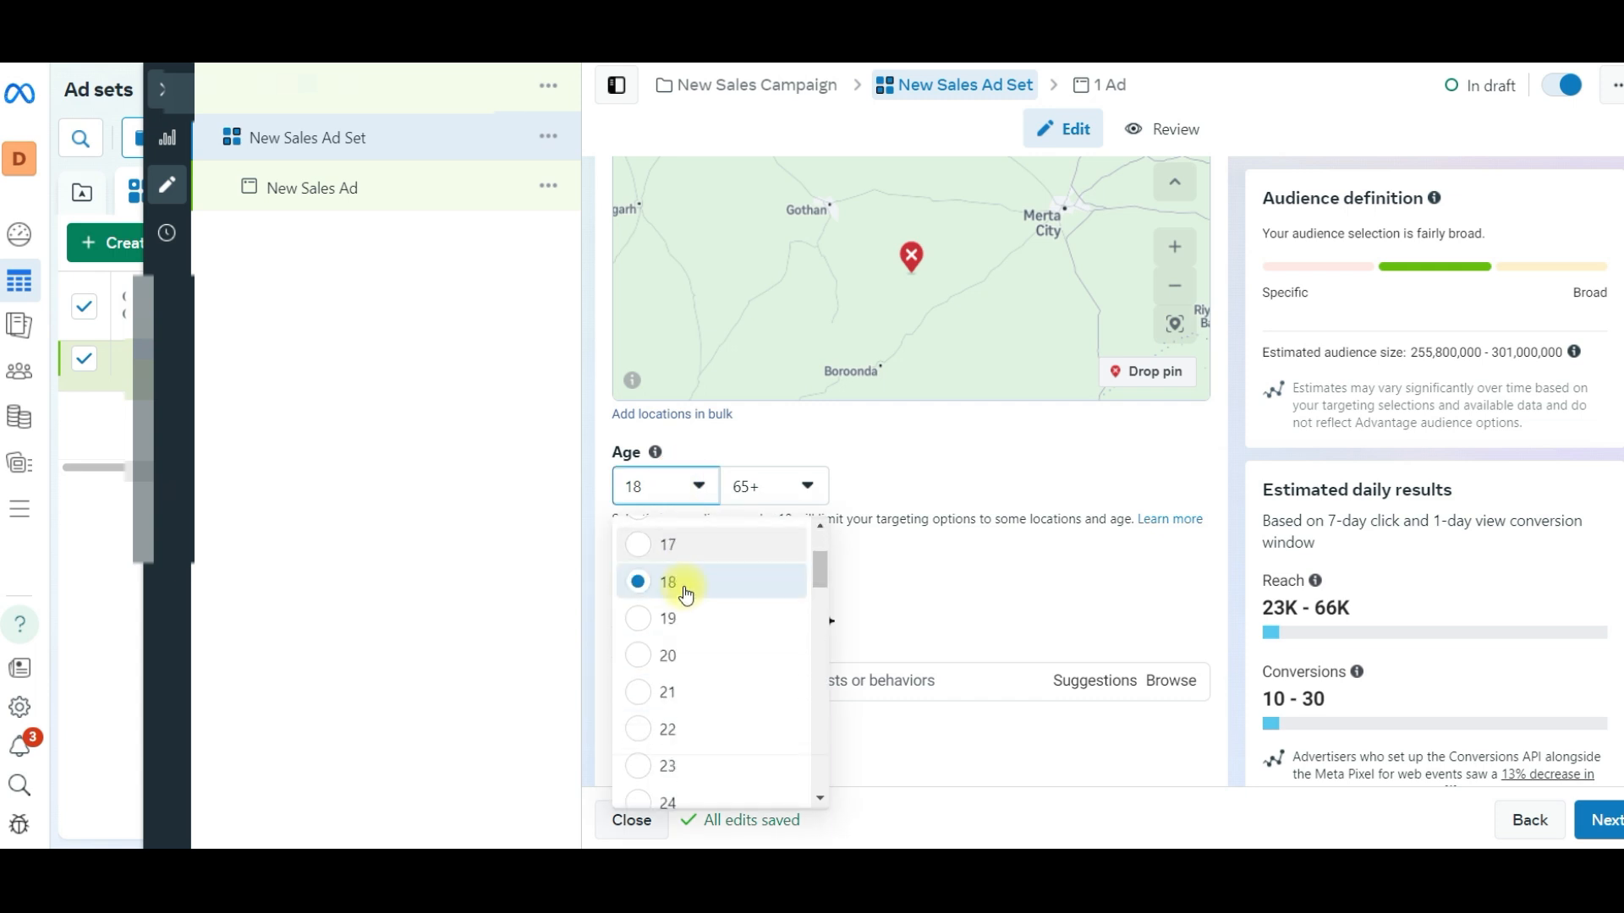
scroll(673, 592, down, 1)
click(670, 618)
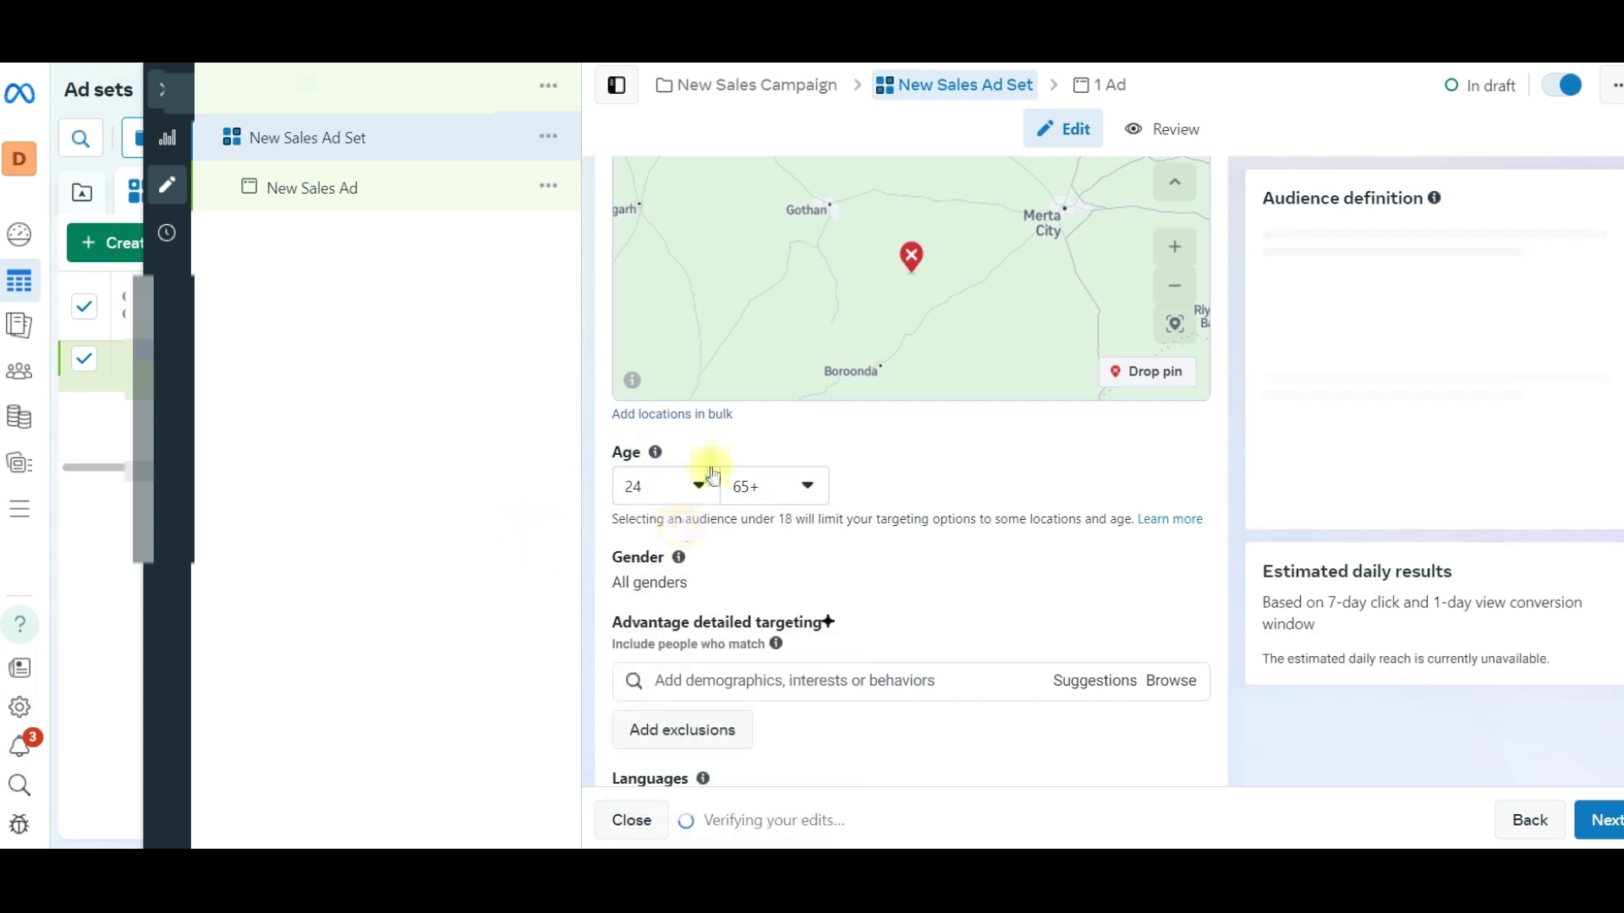
- Open the audience's gender setting for editing
scroll(795, 530, down, 2)
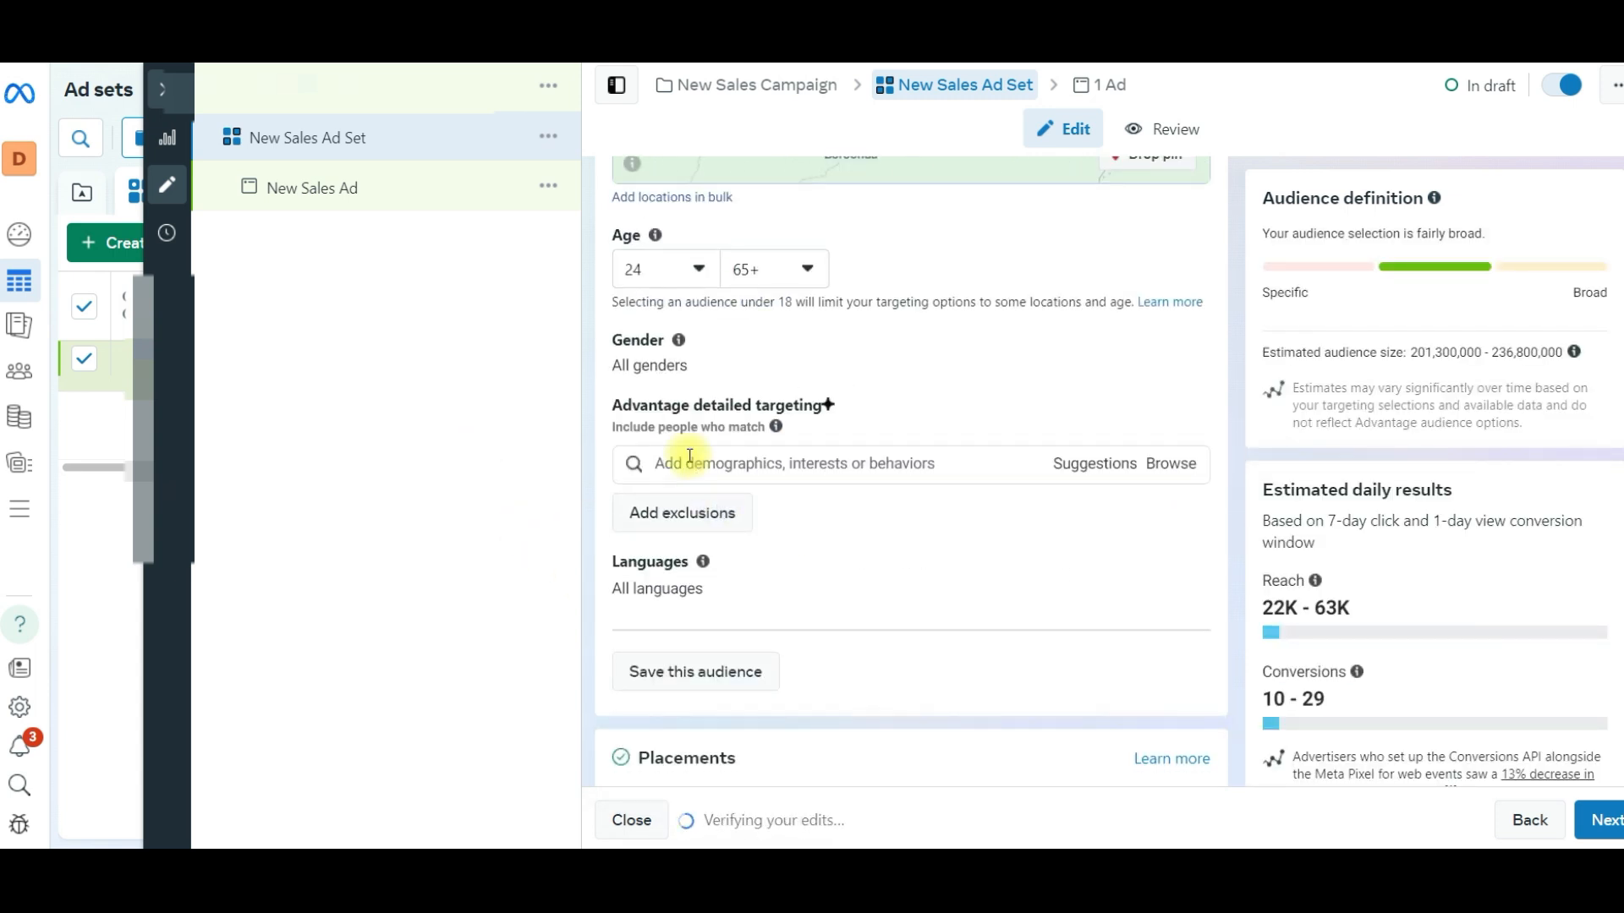
drag(614, 404, 826, 403)
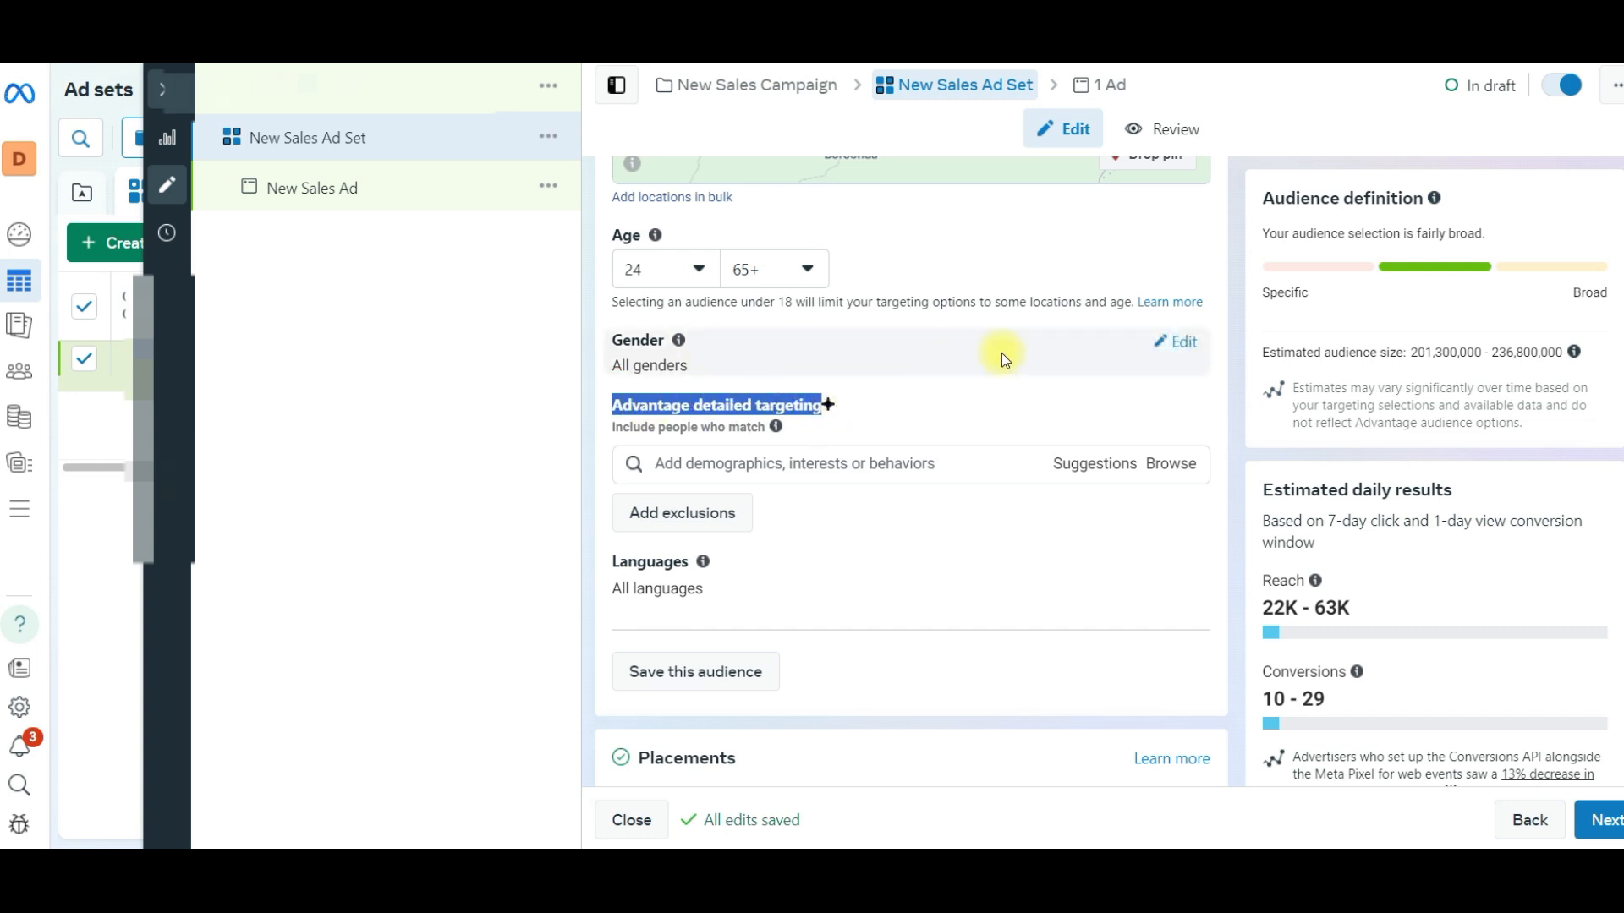
click(1184, 342)
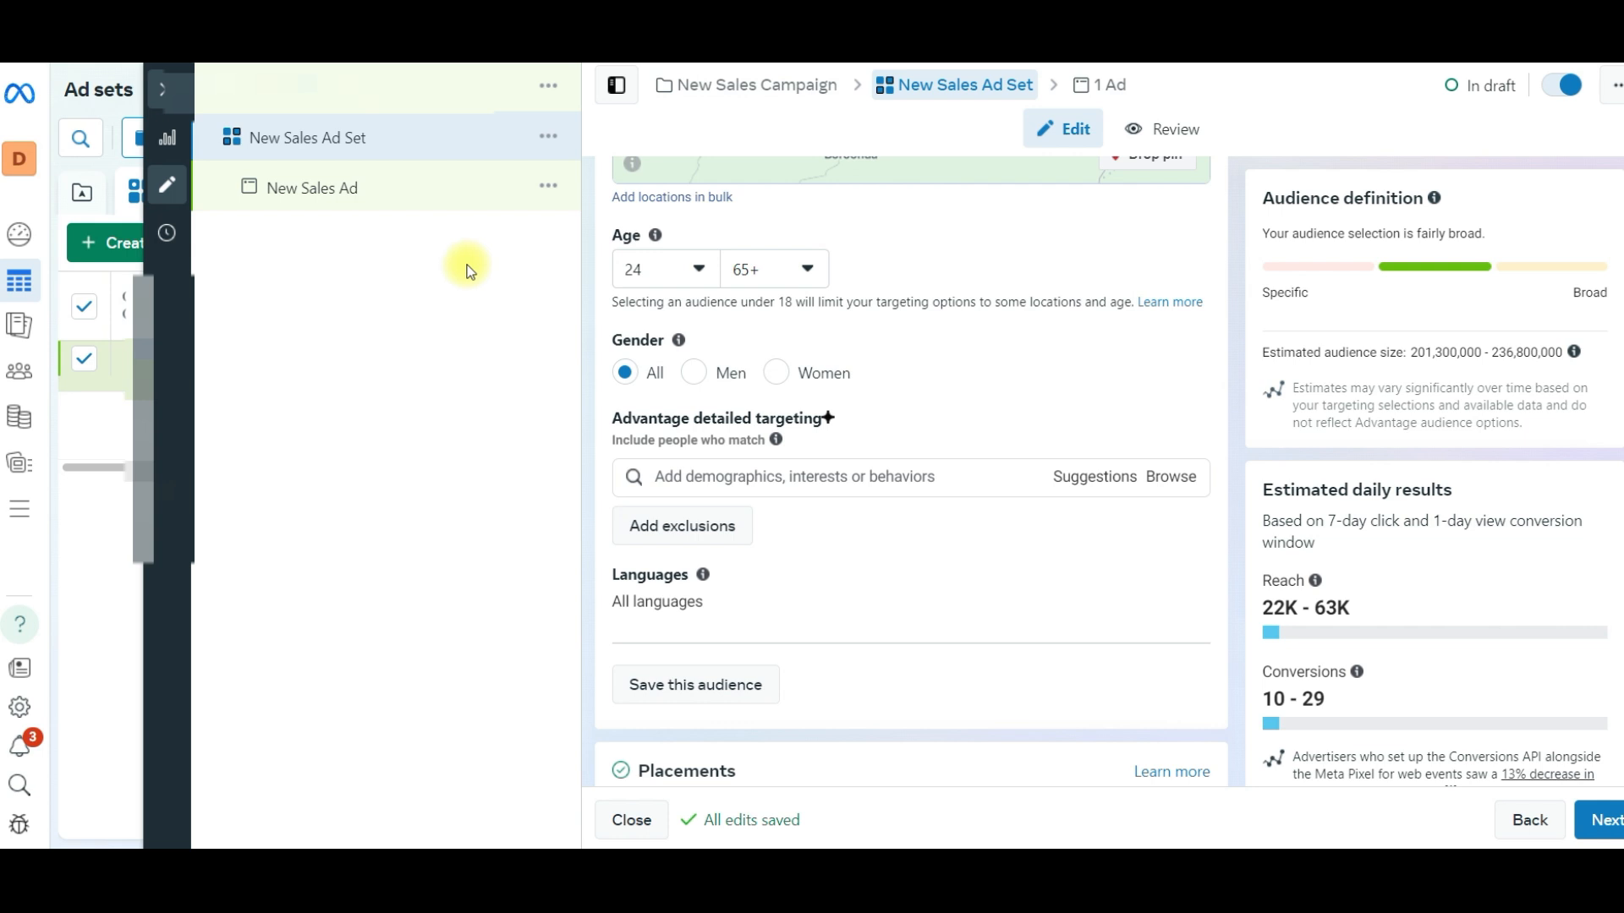
- Search the detailed targeting for "cleaning" and add the interest Cleaning (home & garden)
drag(614, 417, 822, 418)
click(729, 474)
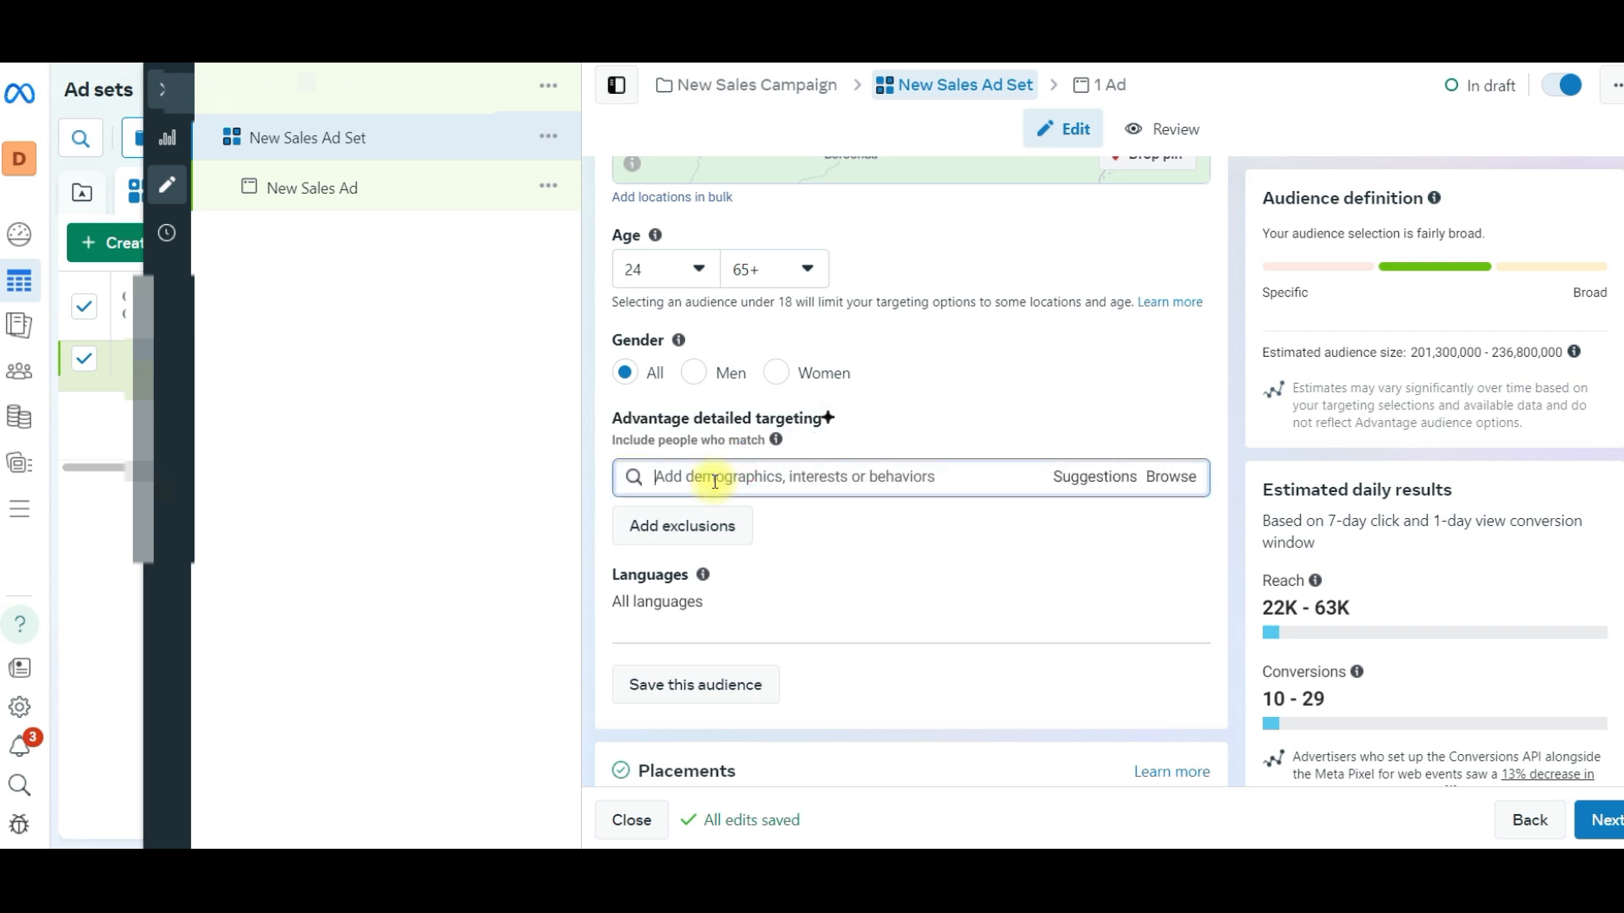
text(cleaning)
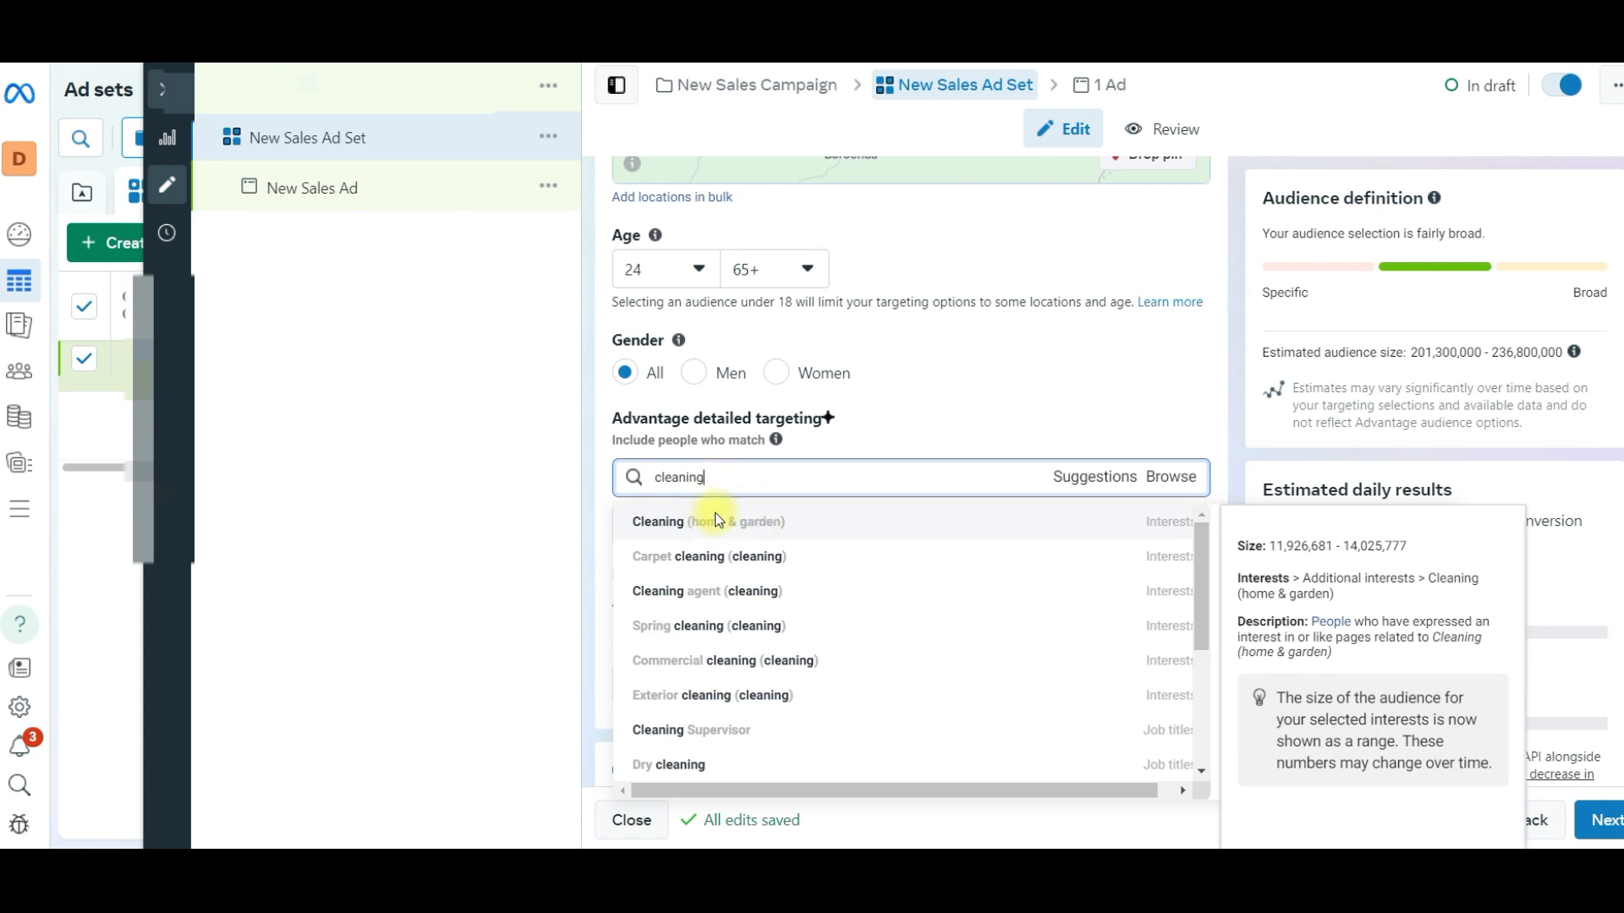
click(715, 521)
- Add the suggested interests Housekeeping (home & garden), Cleanliness (personal care), Spring cleaning (cleaning) and Household goods (home & garden) to the detailed targeting
scroll(1049, 427, down, 4)
click(1076, 251)
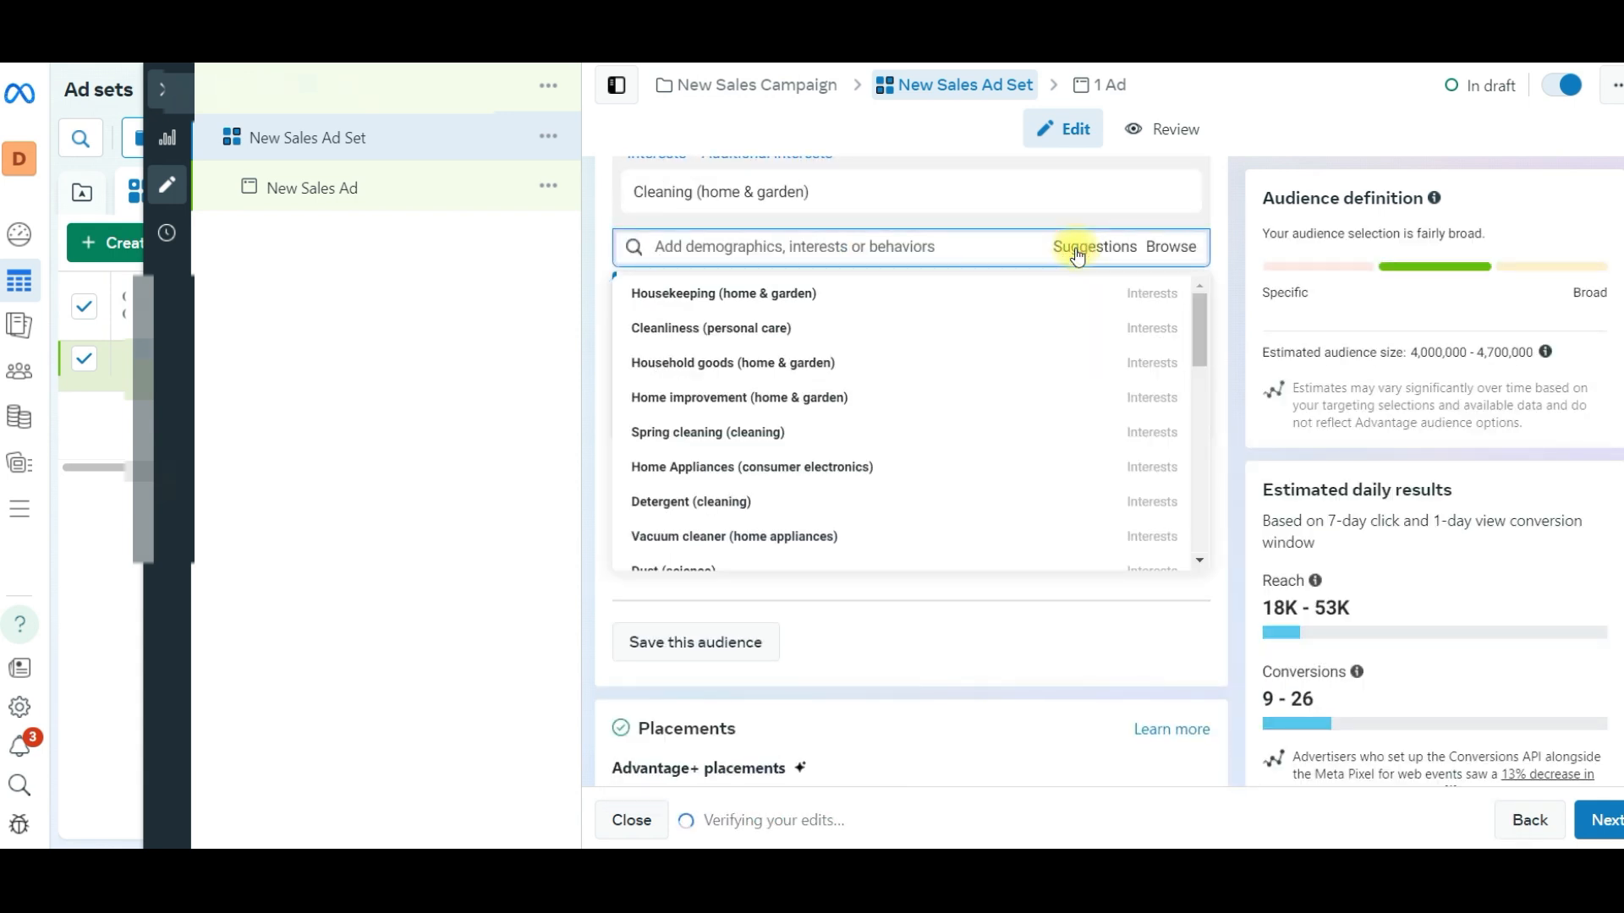
click(707, 296)
mouse_move(671, 377)
click(756, 392)
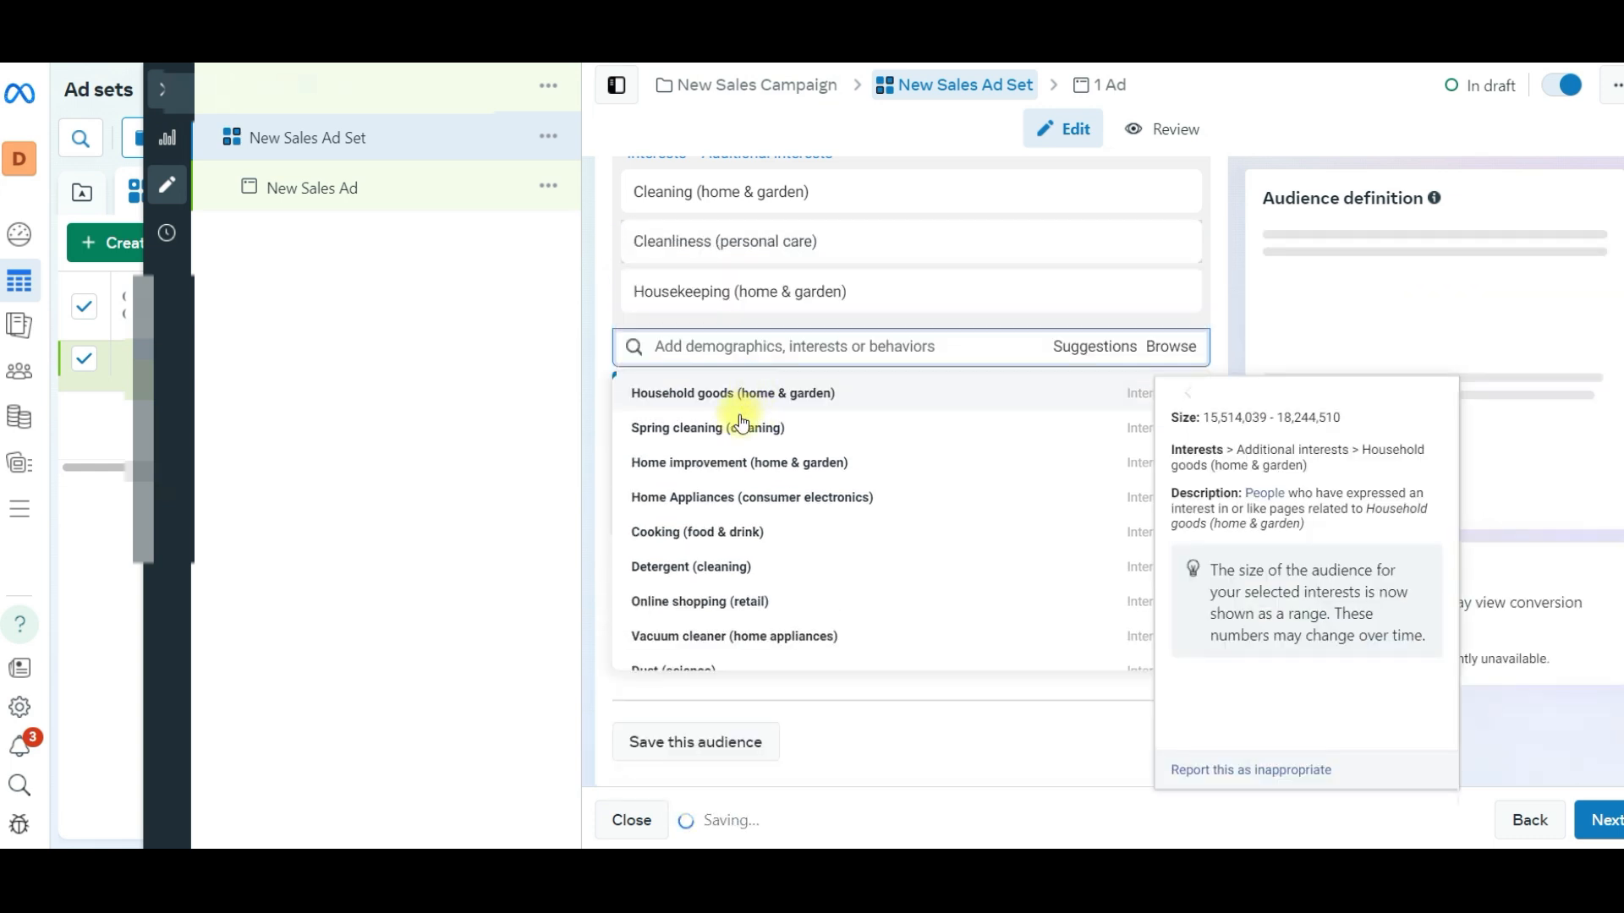
click(744, 431)
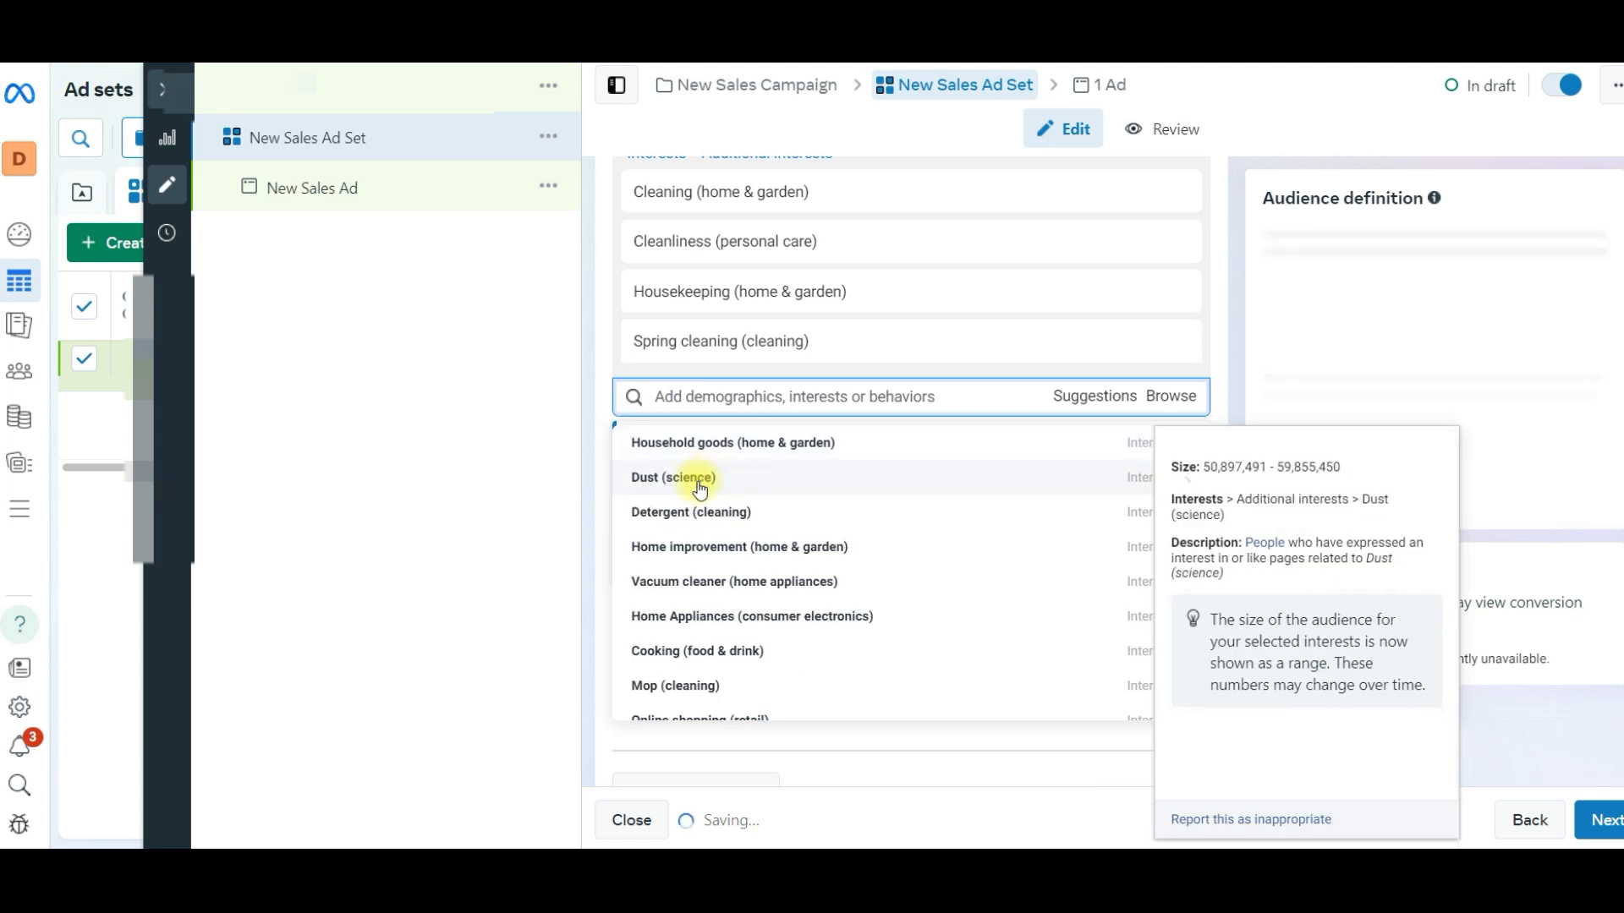
mouse_move(685, 464)
mouse_move(752, 452)
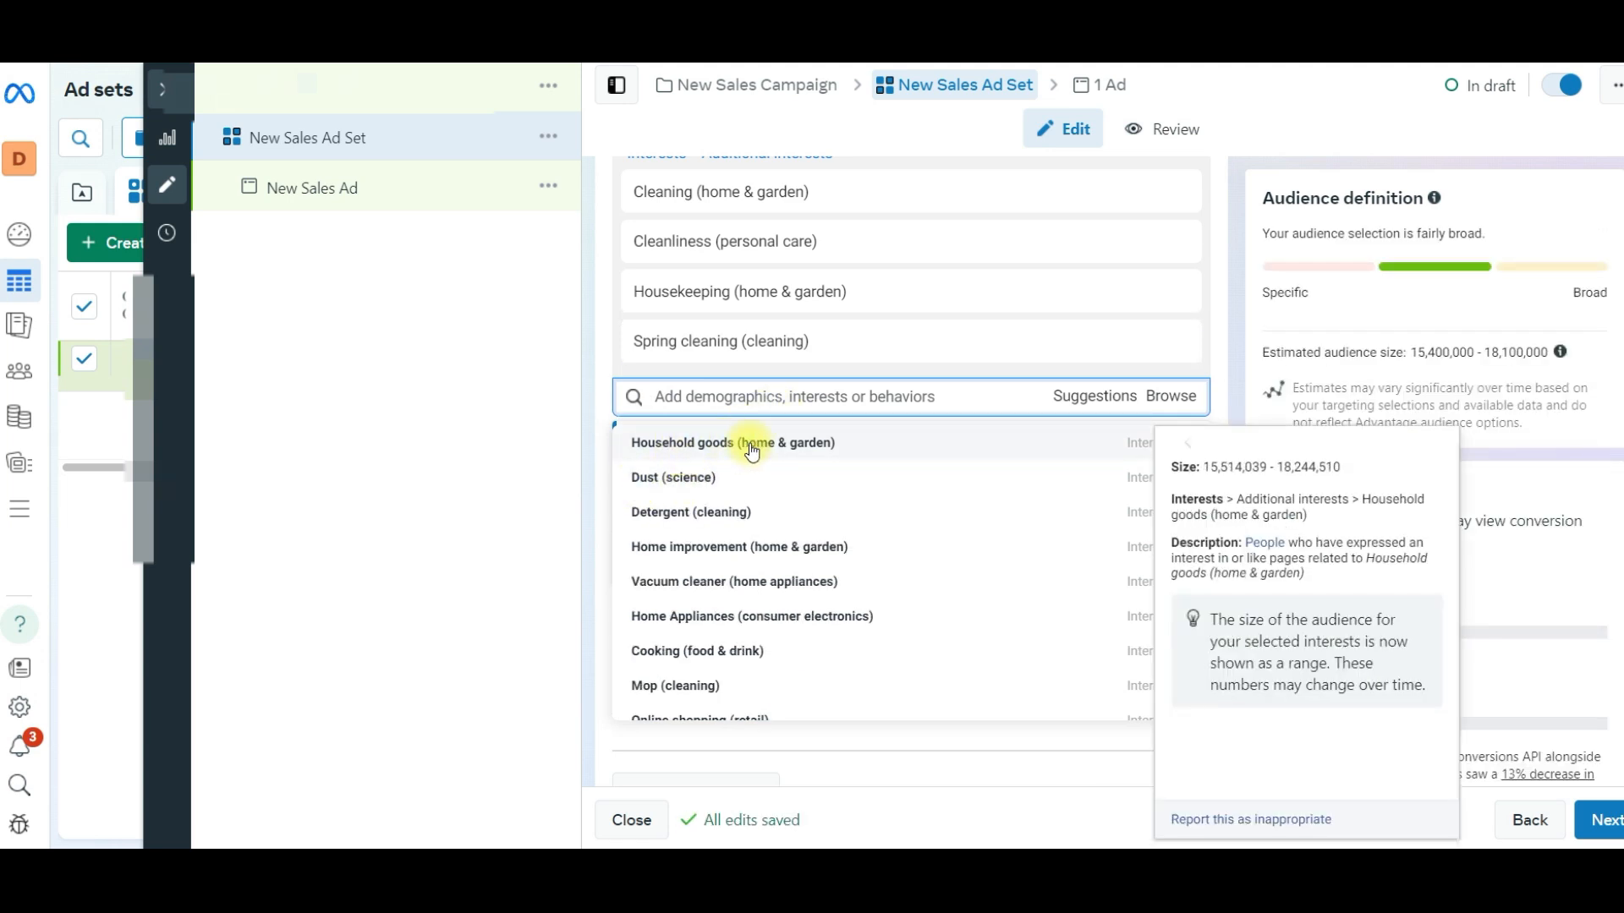
click(784, 444)
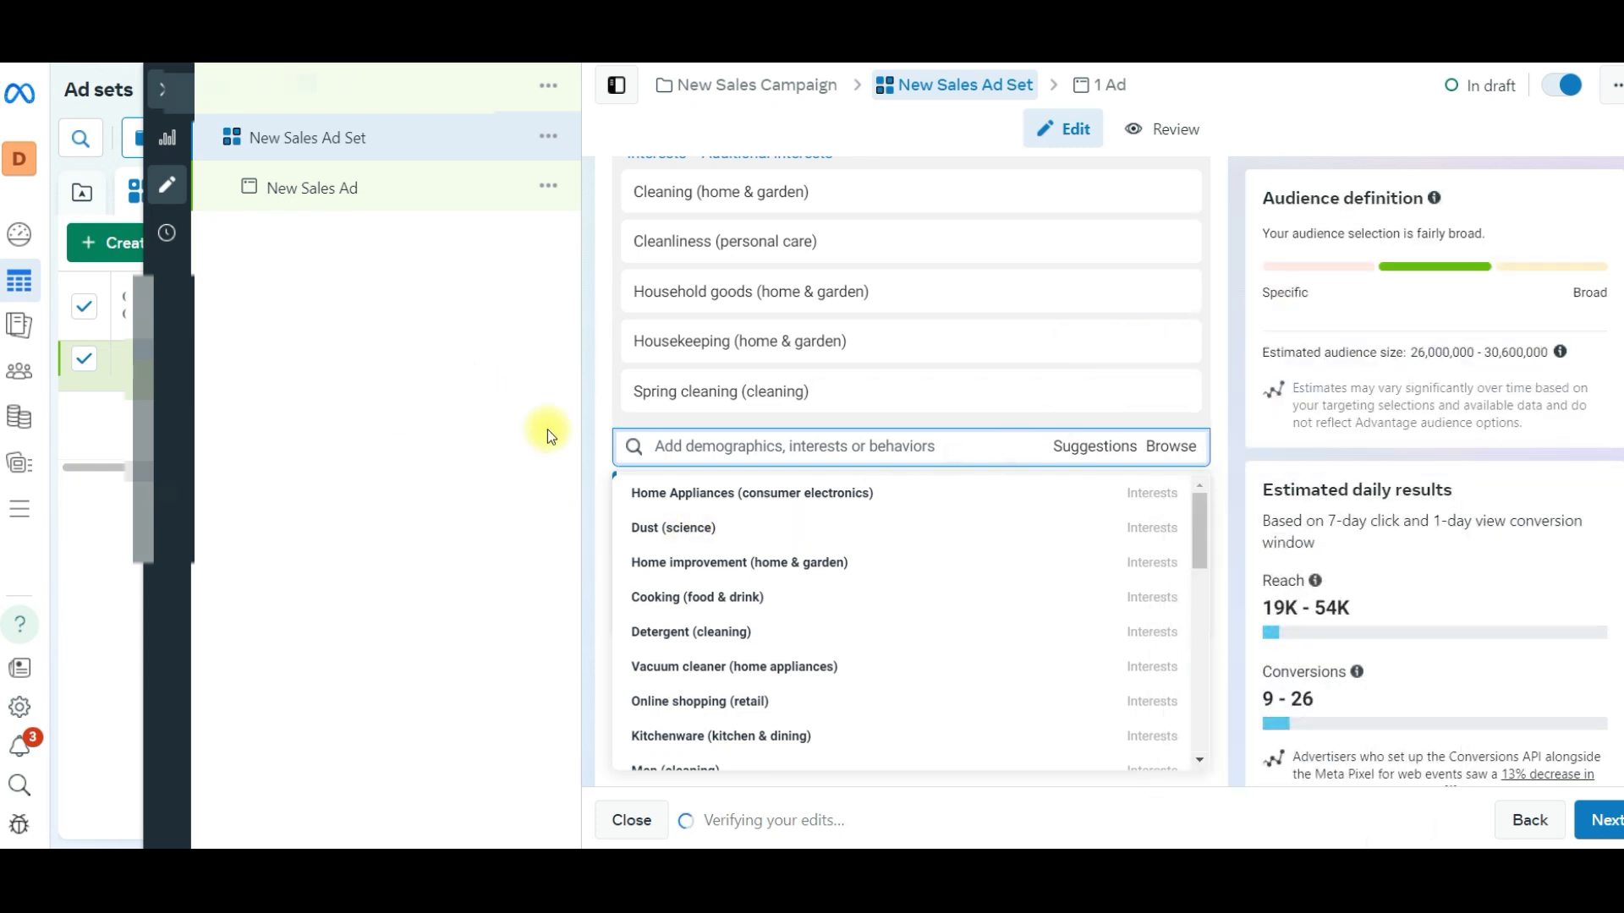
- Add the suggested interests Dust (science), Detergent (cleaning), Vacuum cleaner (home appliances) and Mop (cleaning) to the detailed targeting
mouse_move(690, 531)
scroll(690, 539, down, 1)
click(690, 529)
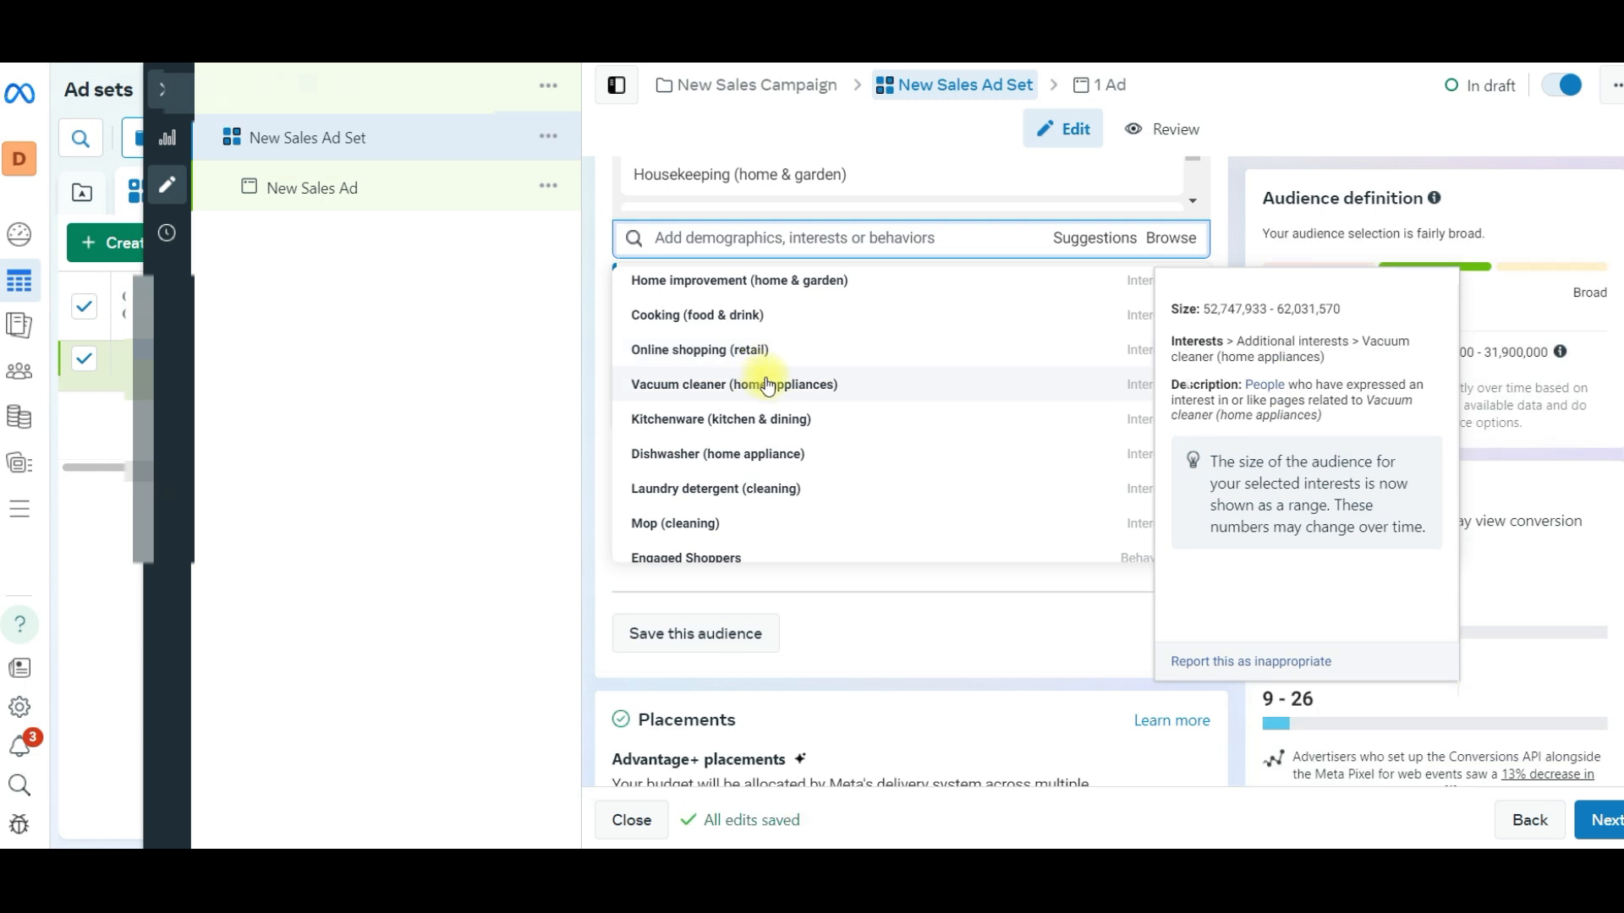
click(713, 385)
scroll(688, 419, up, 5)
scroll(989, 504, down, 1)
scroll(1225, 329, down, 4)
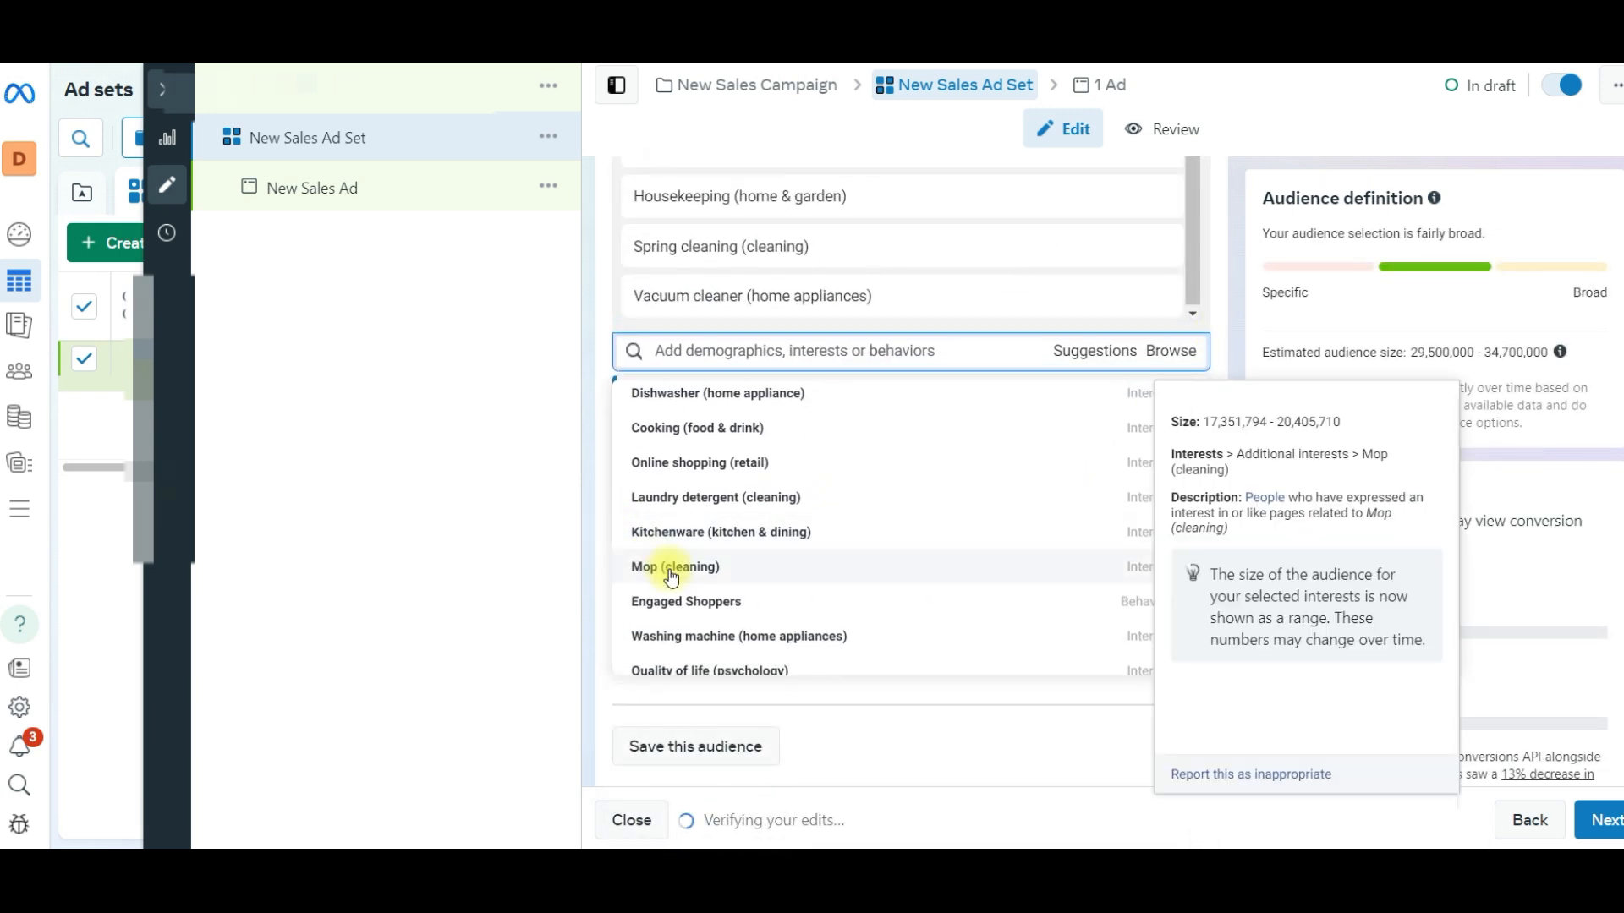
click(672, 575)
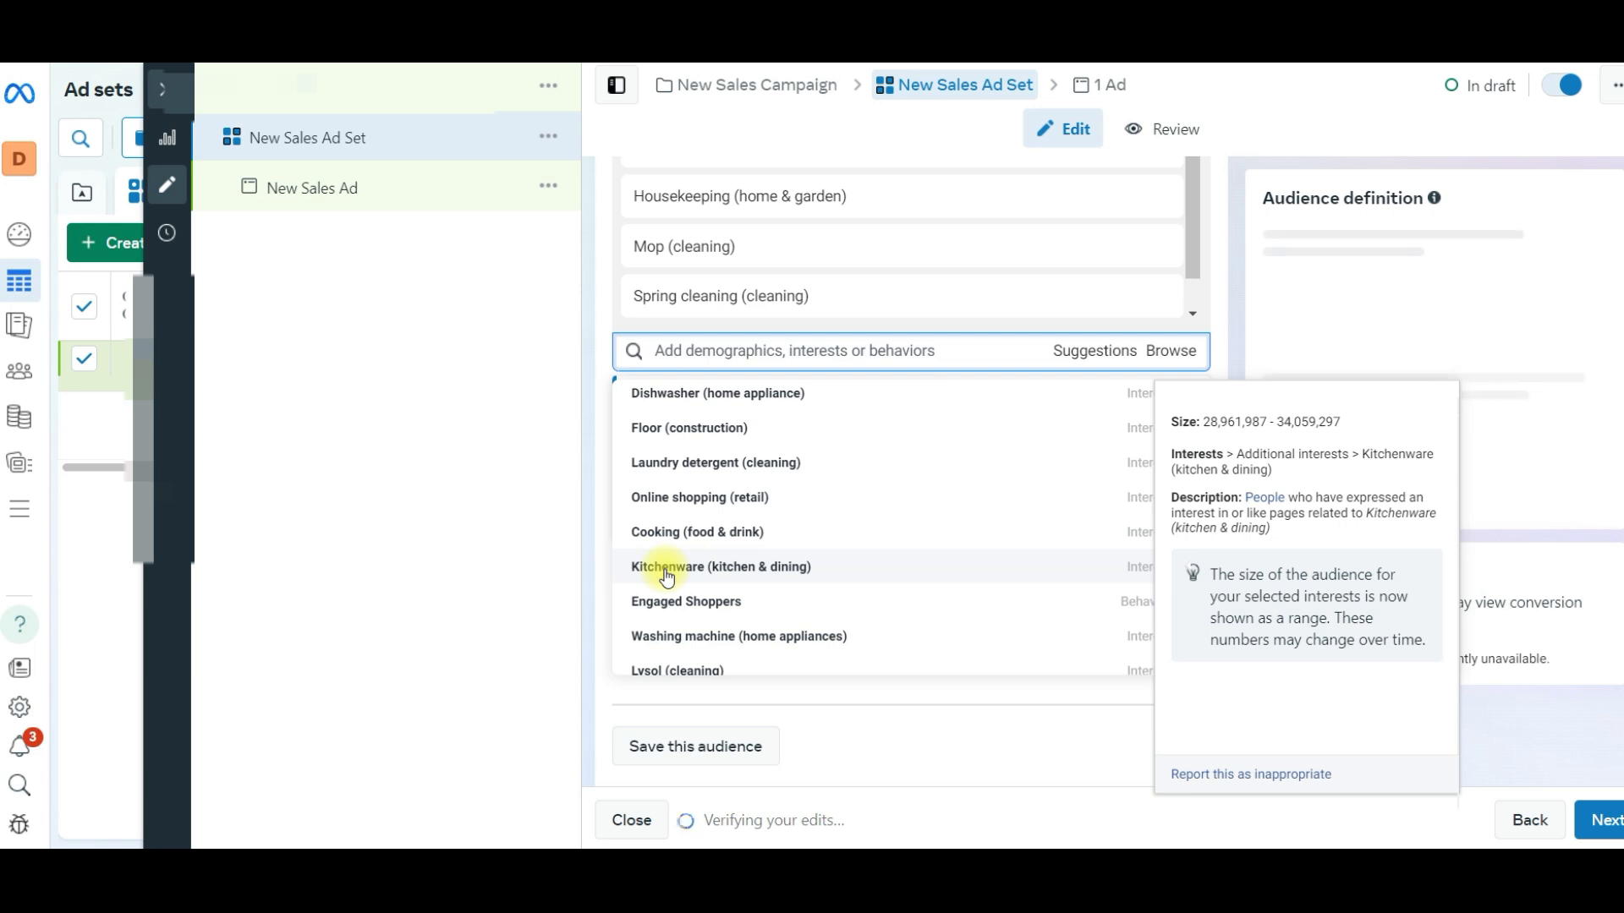
- Review the list of interests selected in the detailed targeting
scroll(702, 287, up, 5)
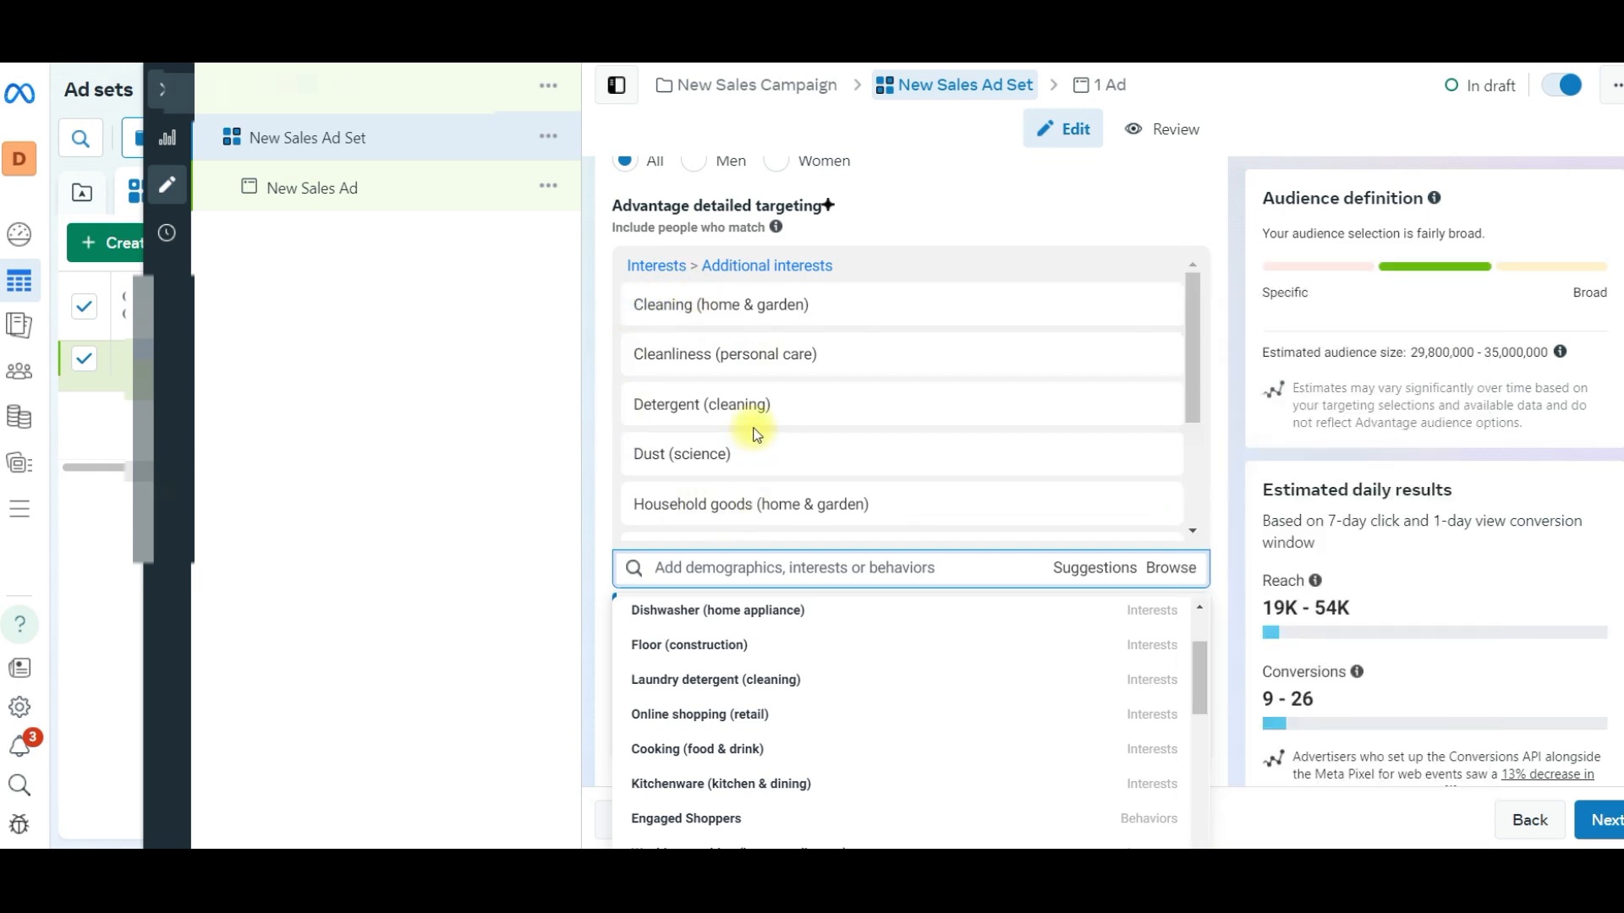
scroll(762, 423, down, 3)
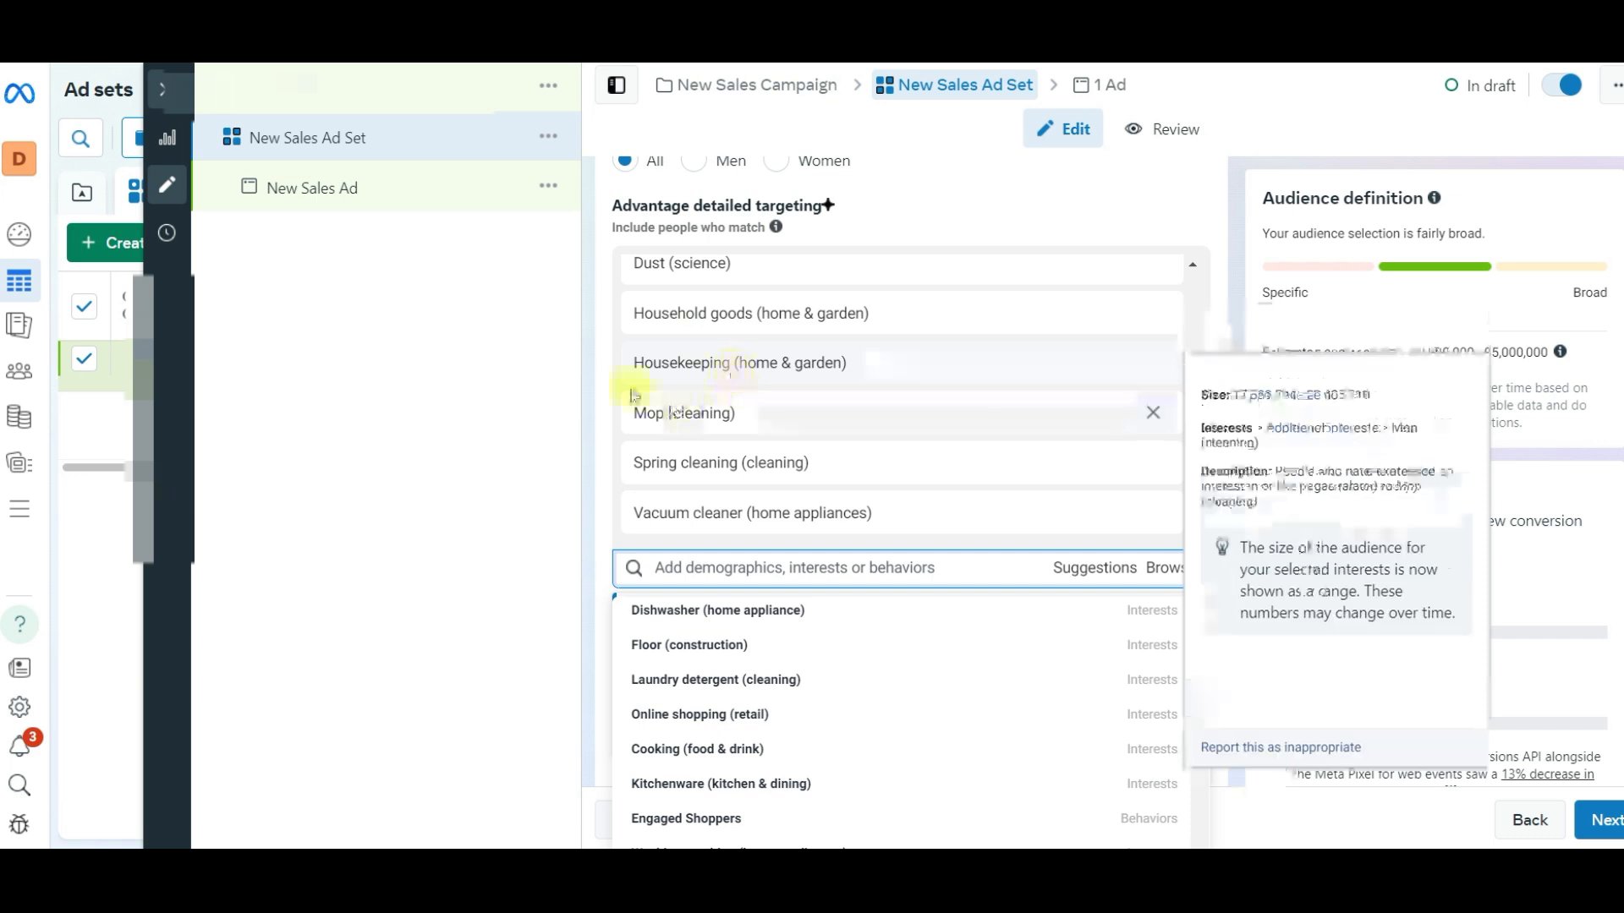
click(536, 367)
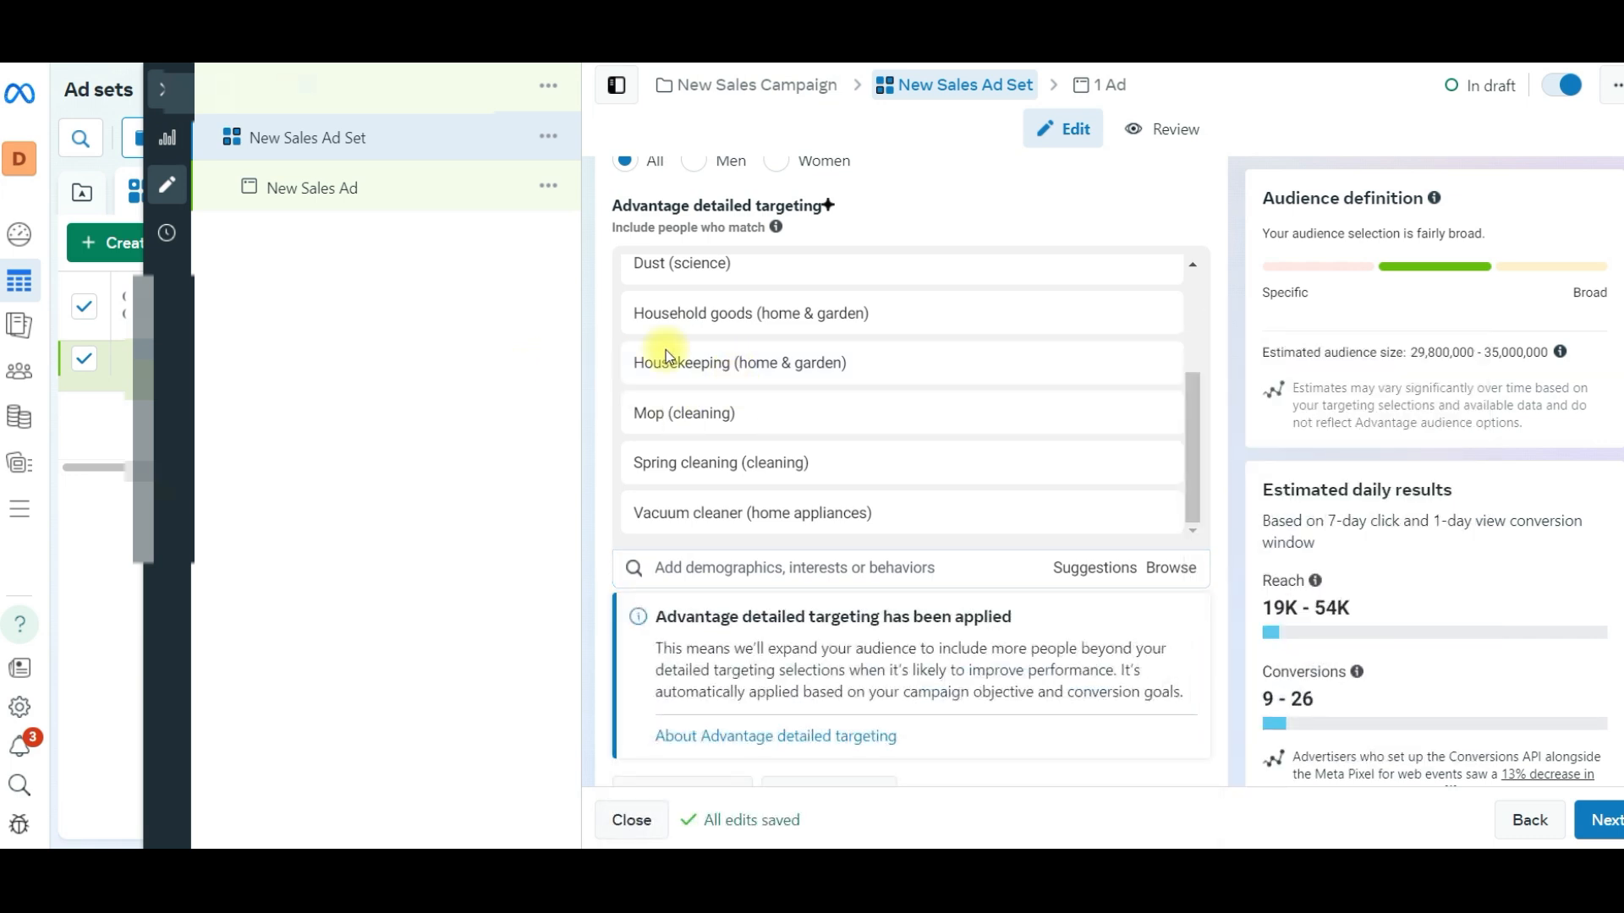
scroll(815, 271, up, 2)
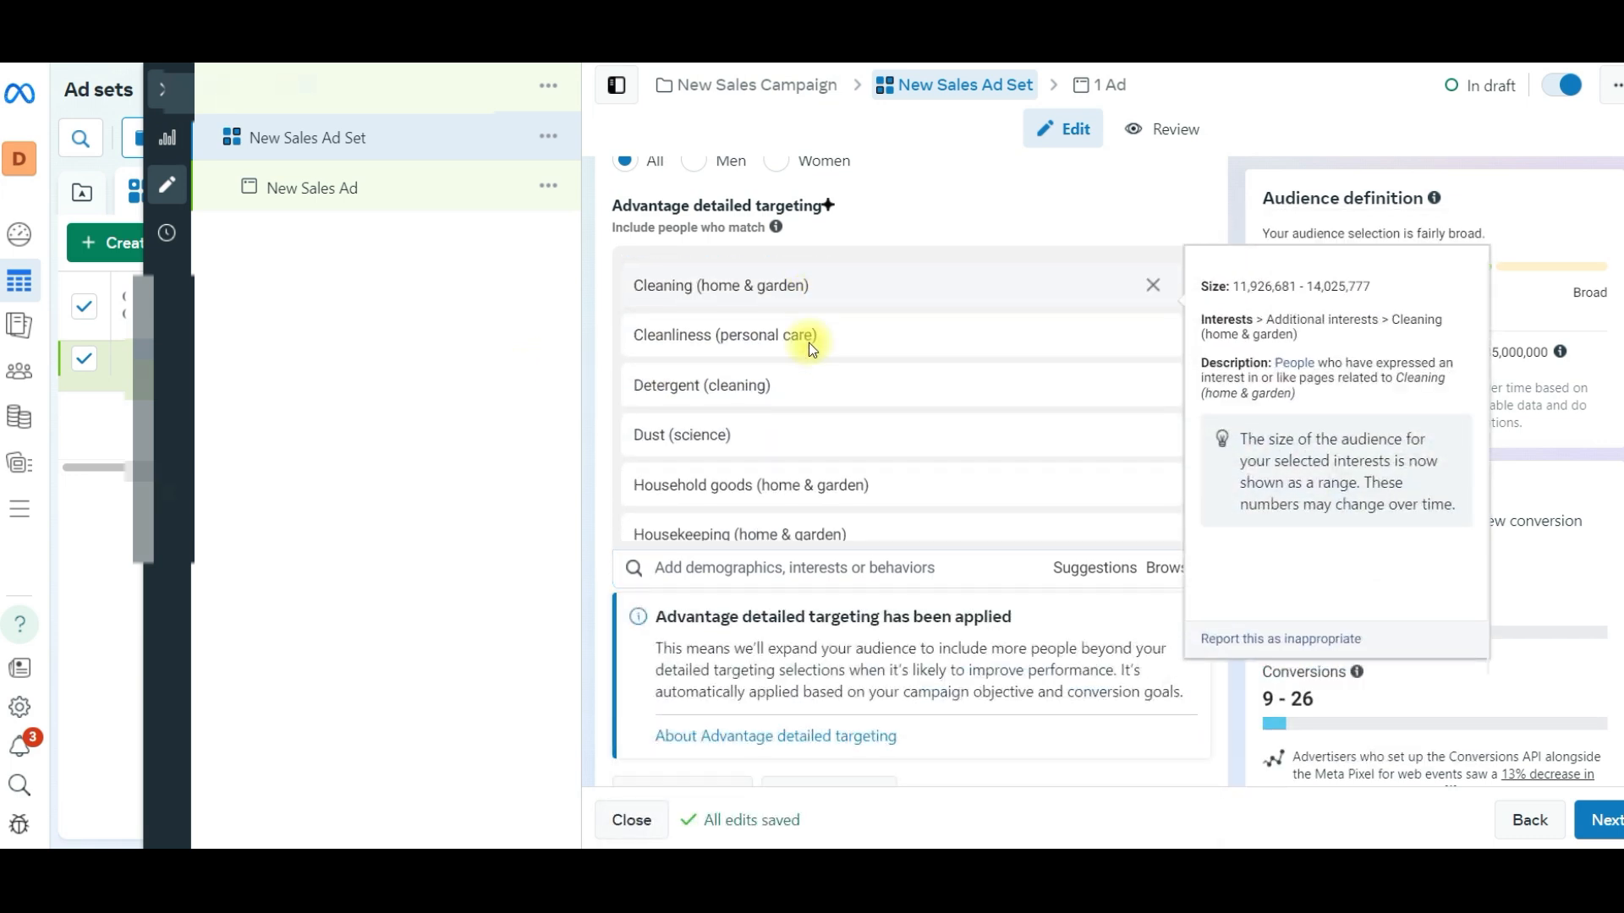
scroll(804, 422, down, 3)
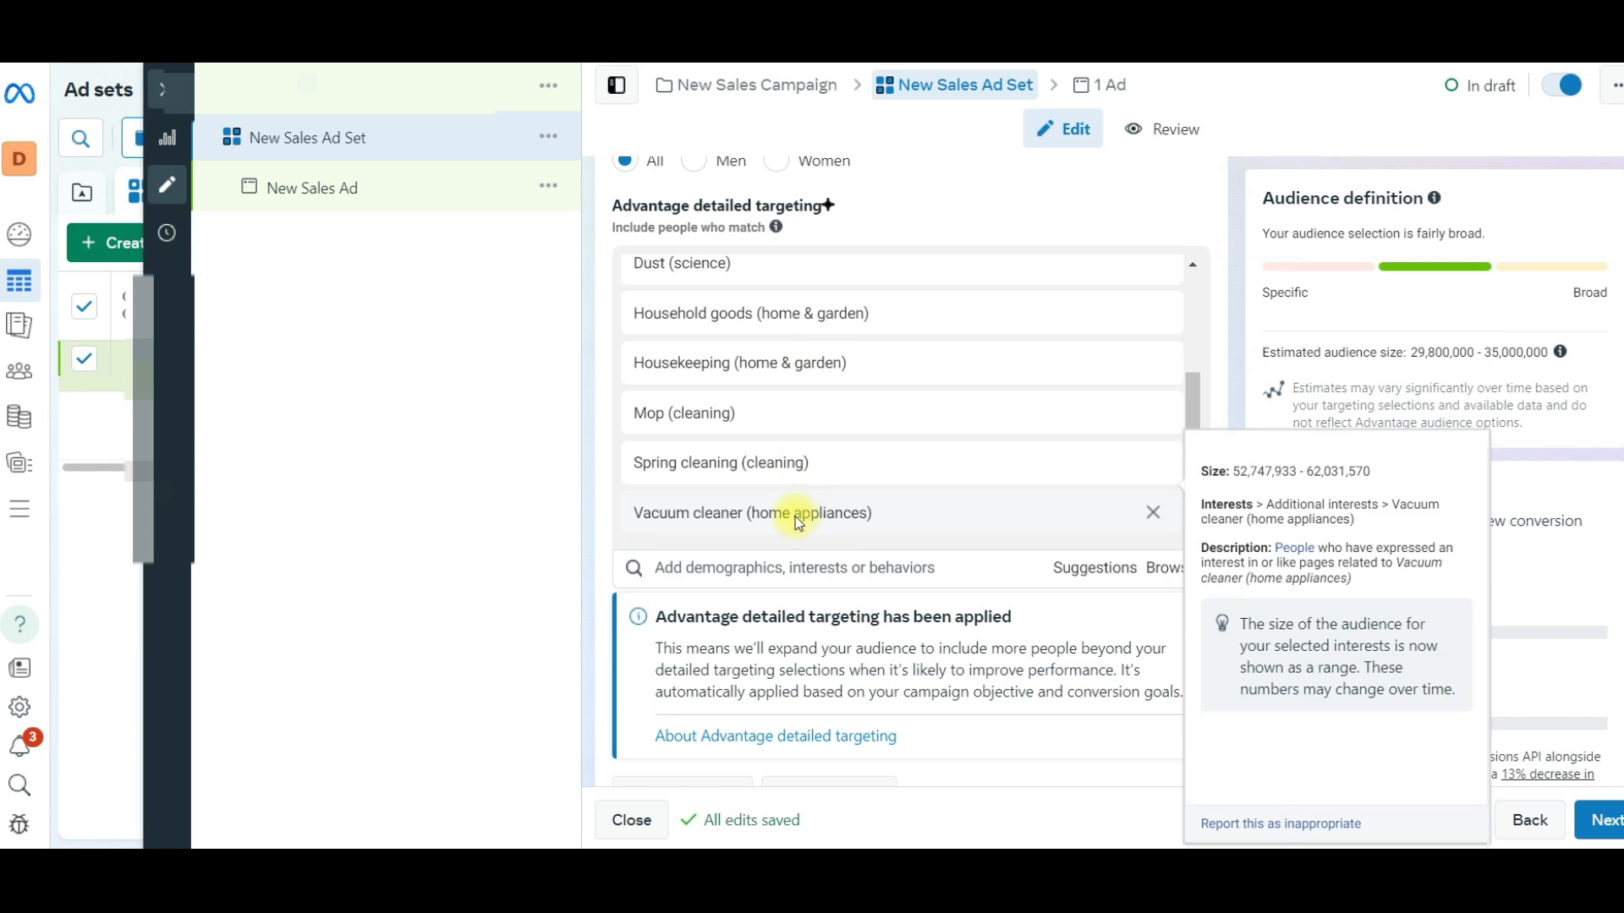
scroll(1247, 272, down, 3)
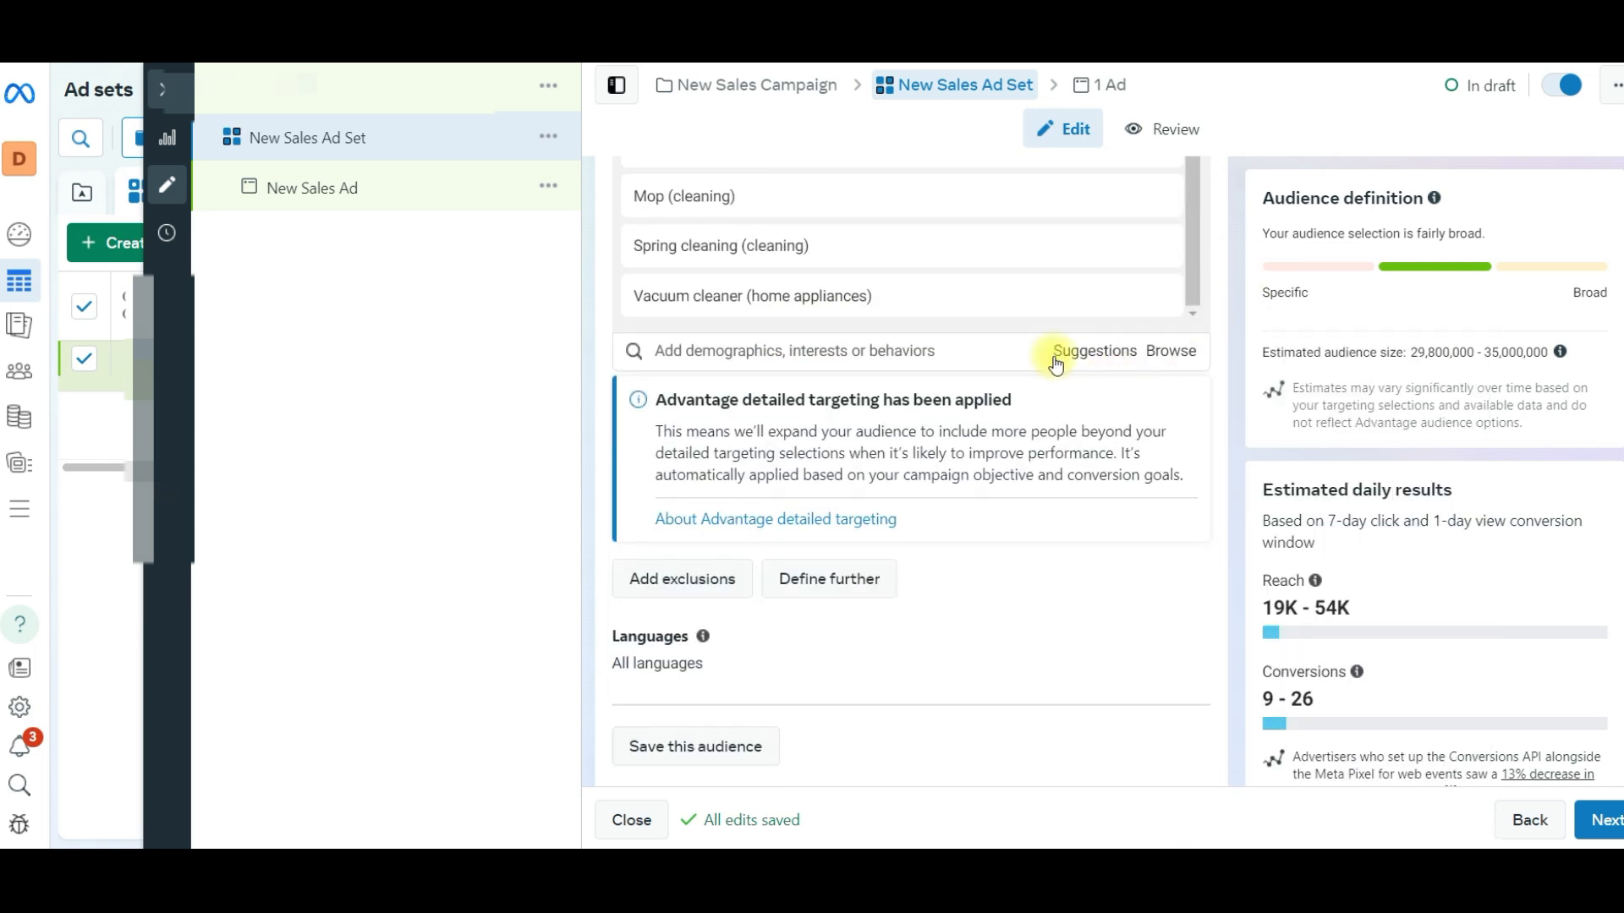
click(1048, 366)
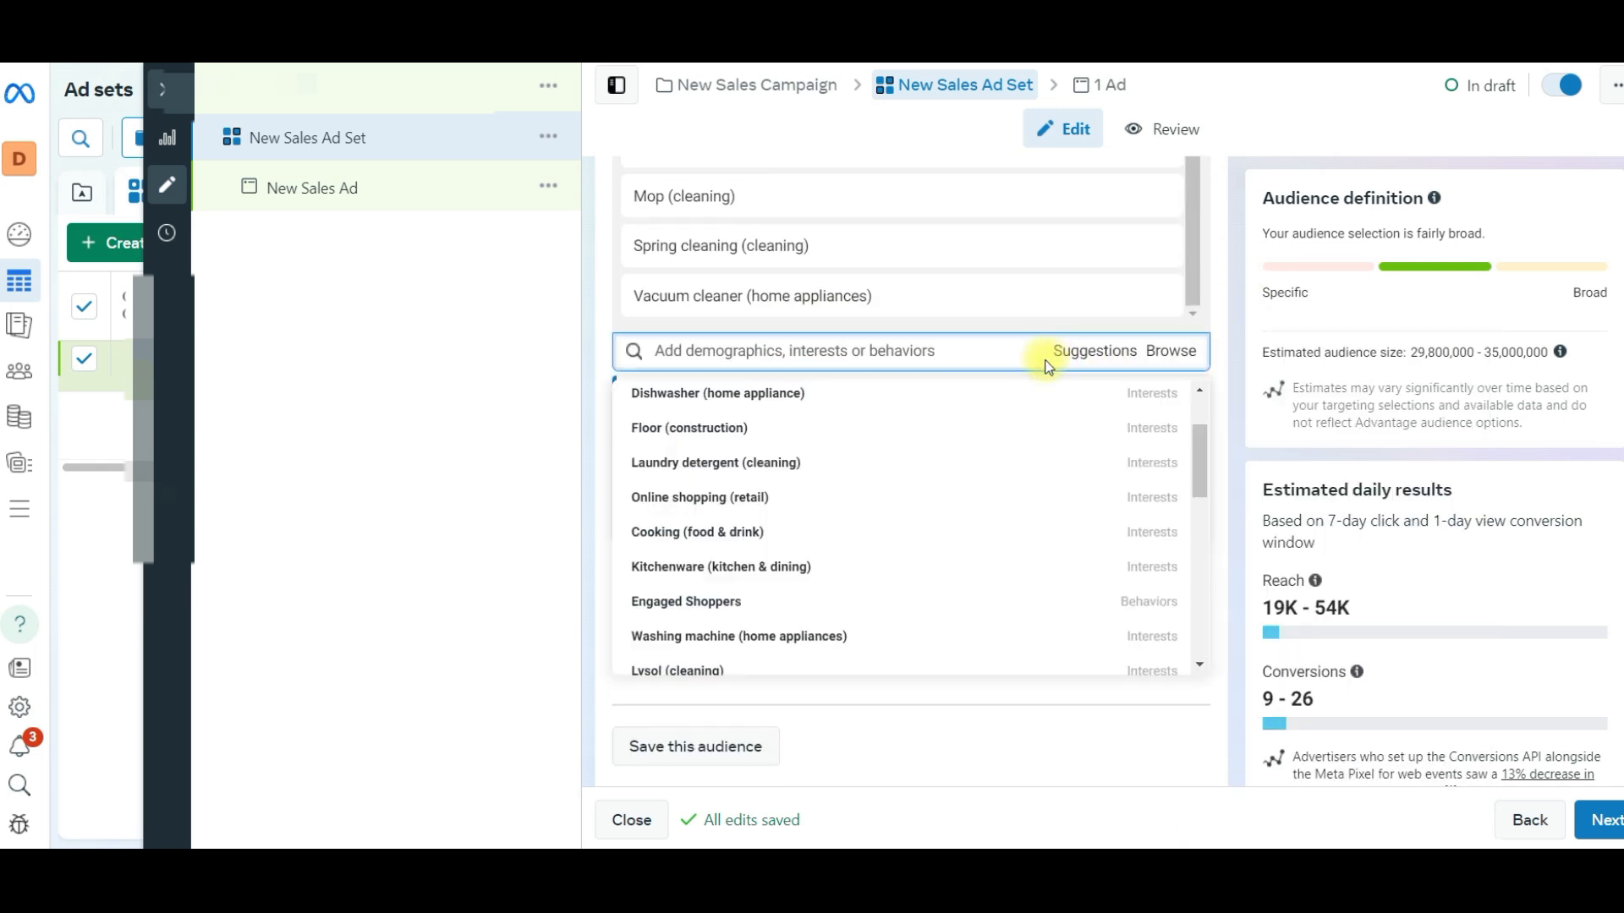
click(715, 464)
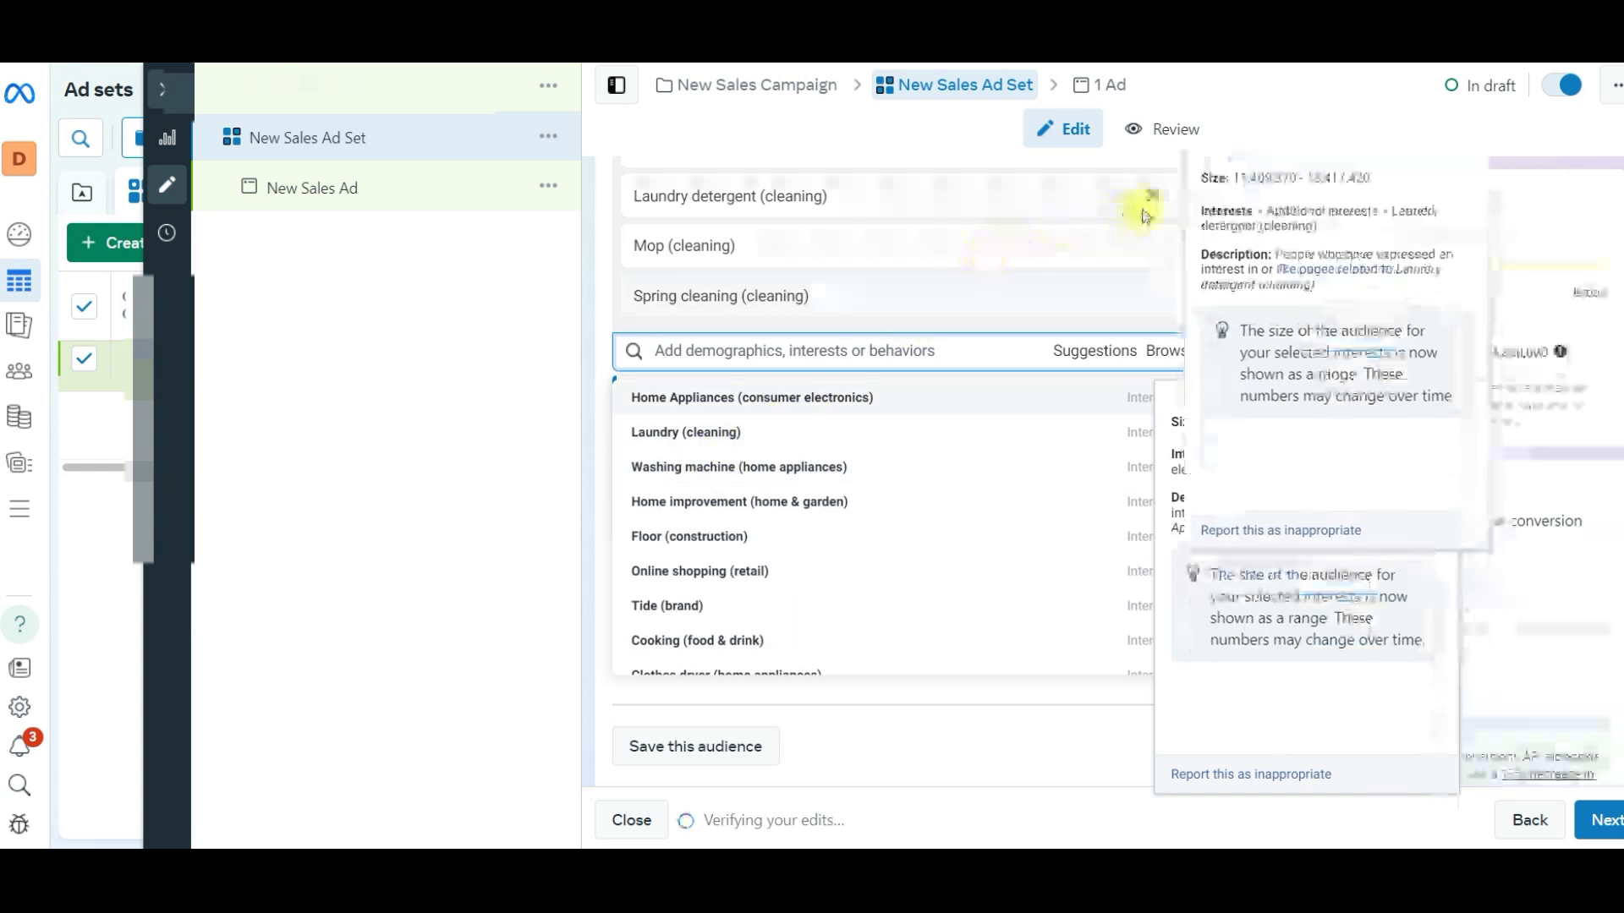
click(1152, 199)
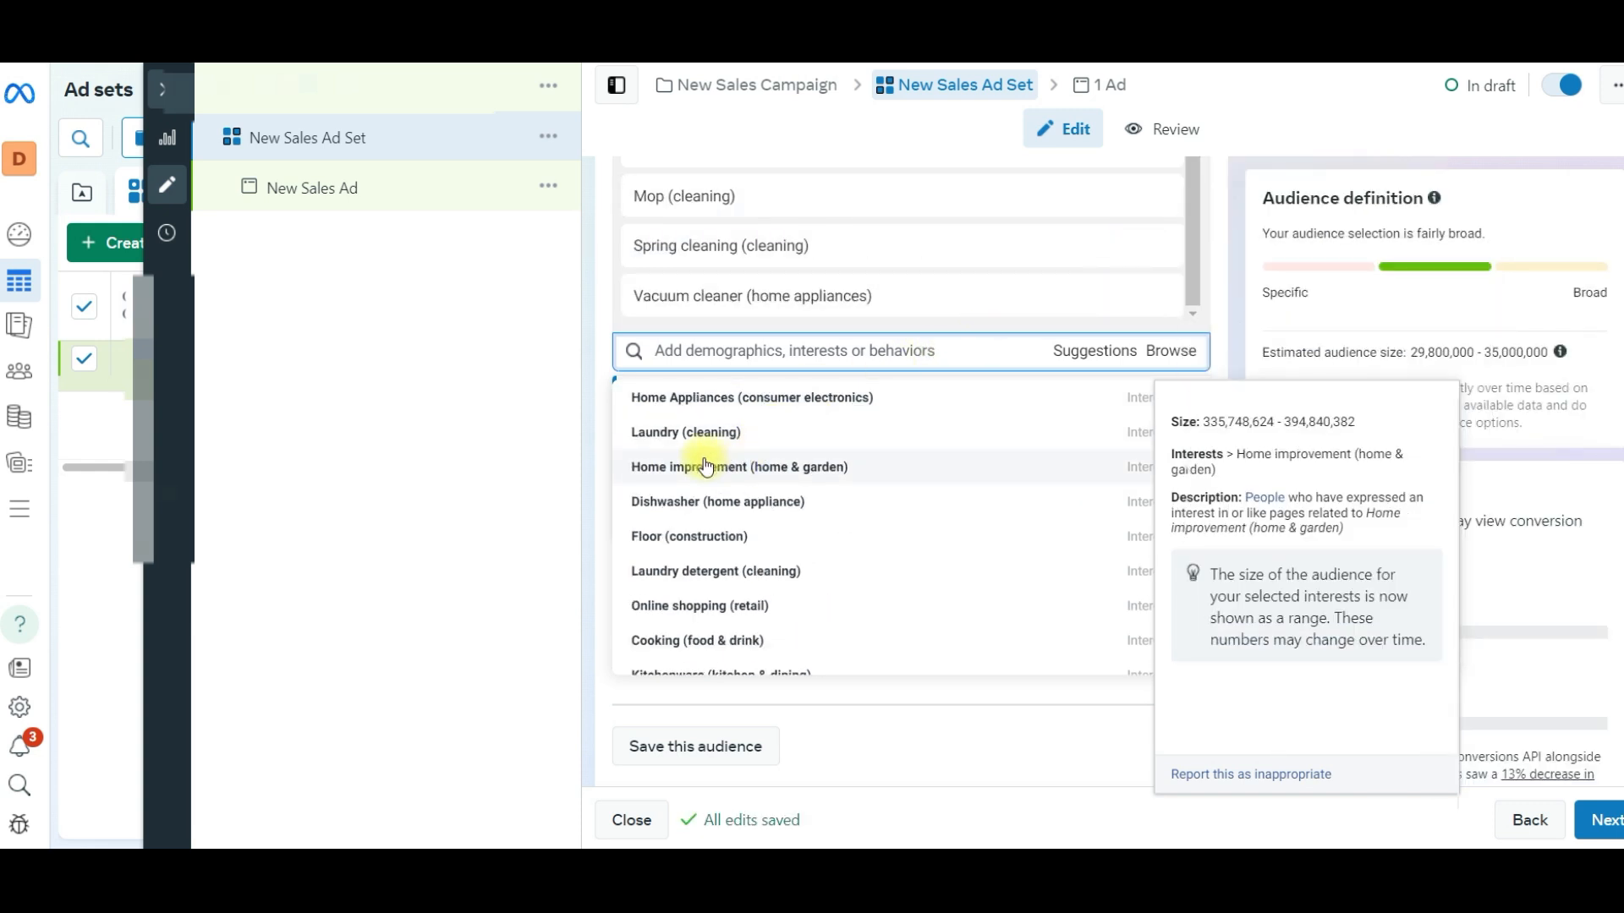
- Add the suggested interest Lysol (cleaning) to the detailed targeting and check the list of selected interests
scroll(677, 533, down, 3)
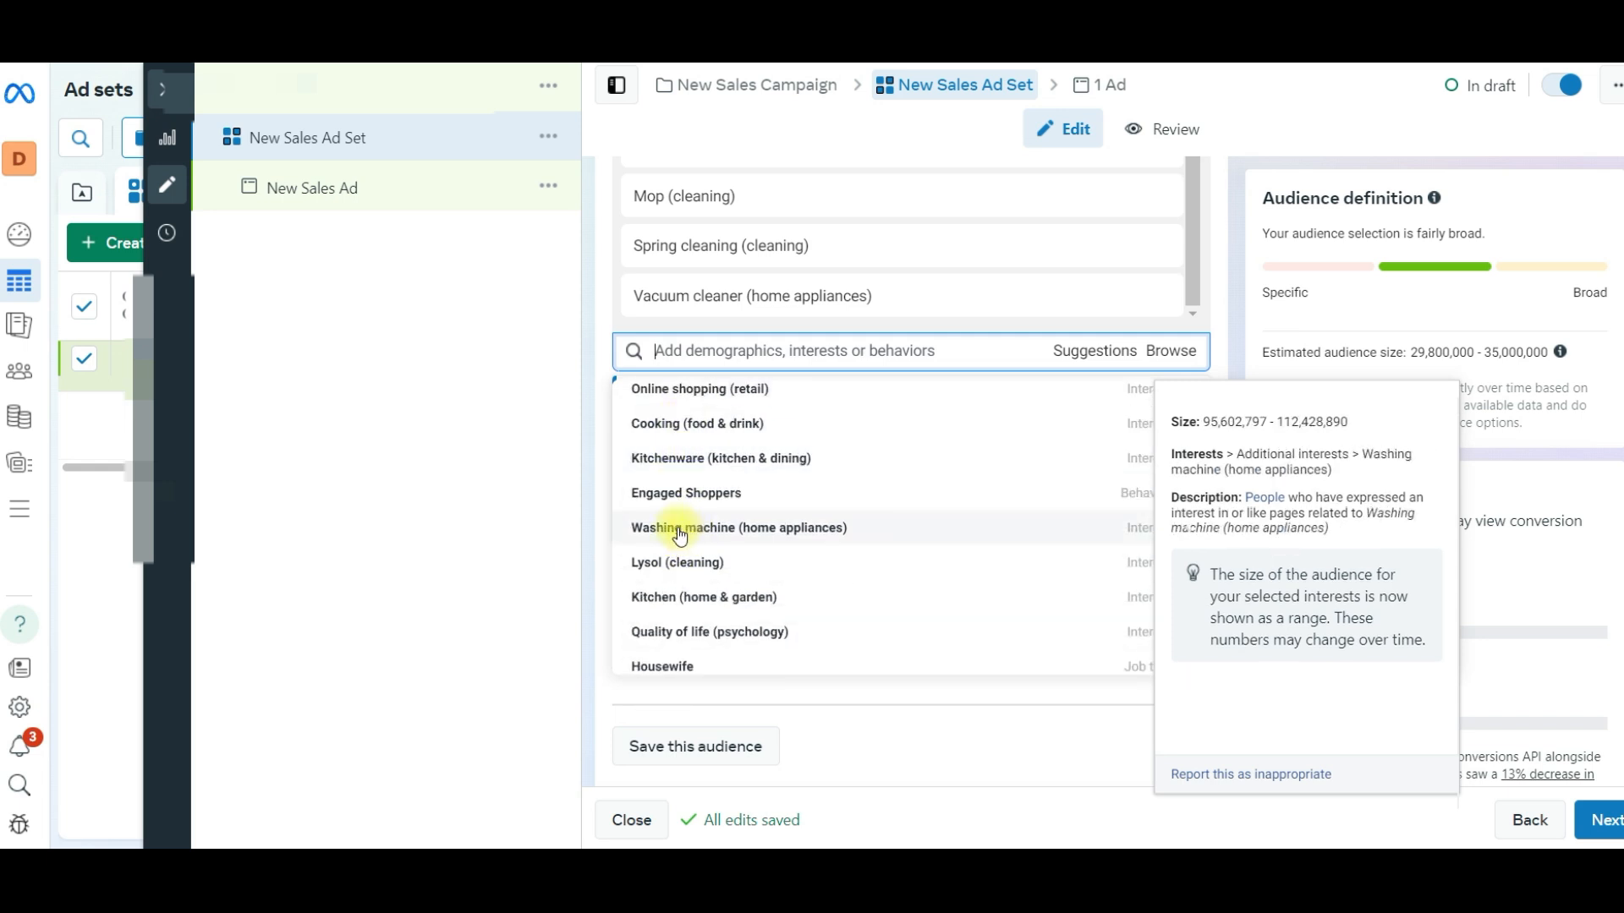
scroll(687, 483, down, 3)
scroll(685, 448, up, 2)
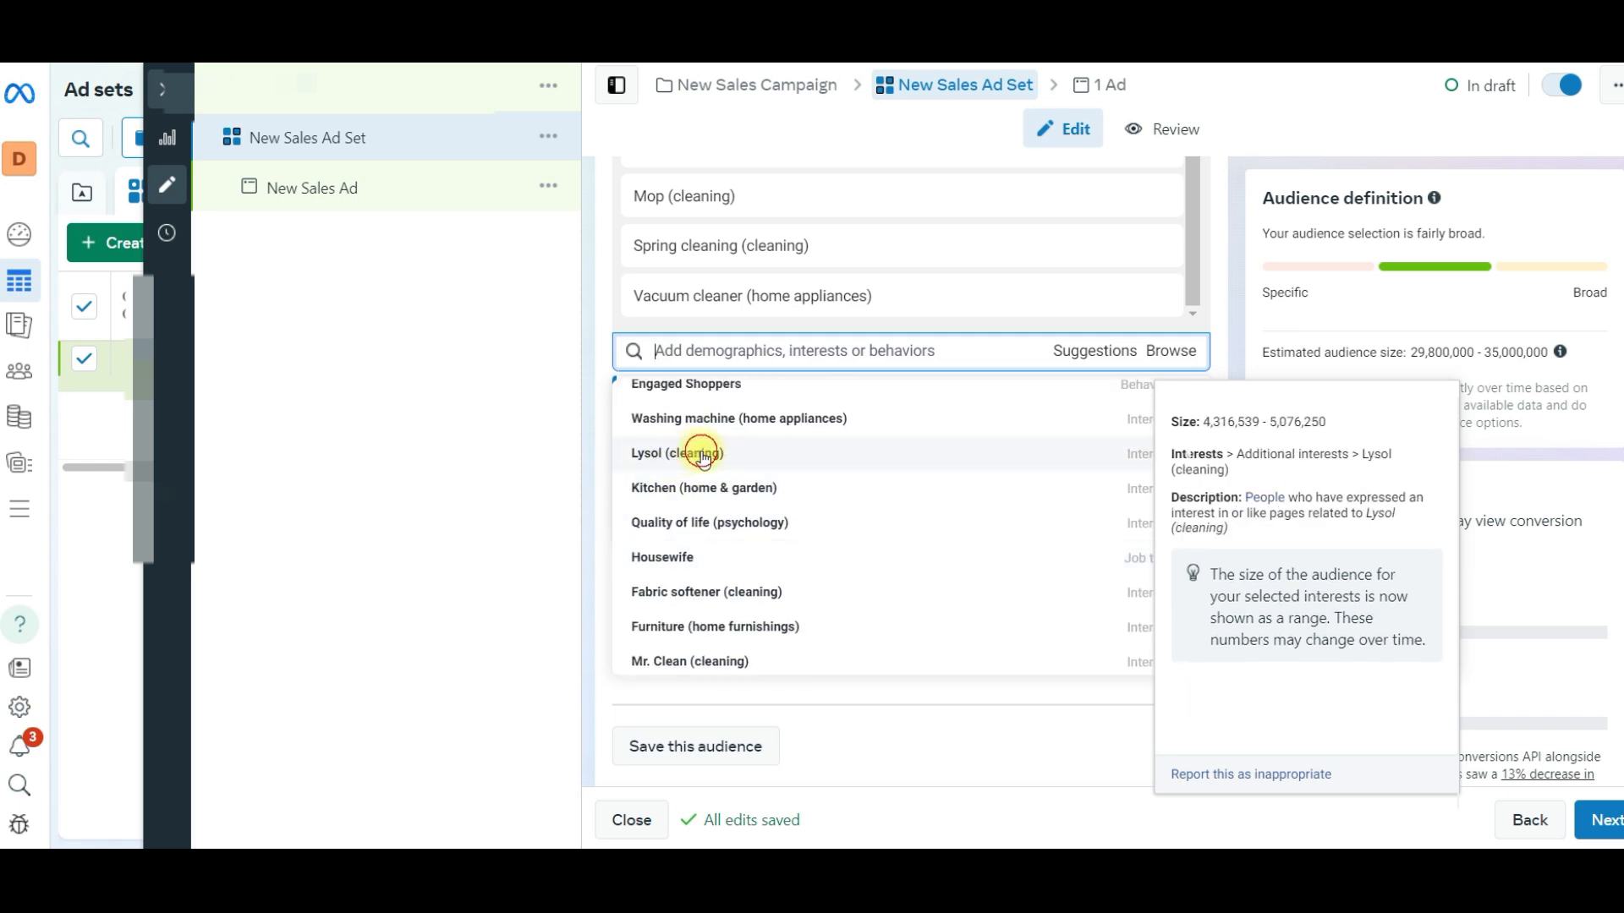
click(692, 453)
click(559, 402)
scroll(729, 349, up, 4)
scroll(732, 380, down, 1)
scroll(725, 430, up, 3)
scroll(719, 452, down, 6)
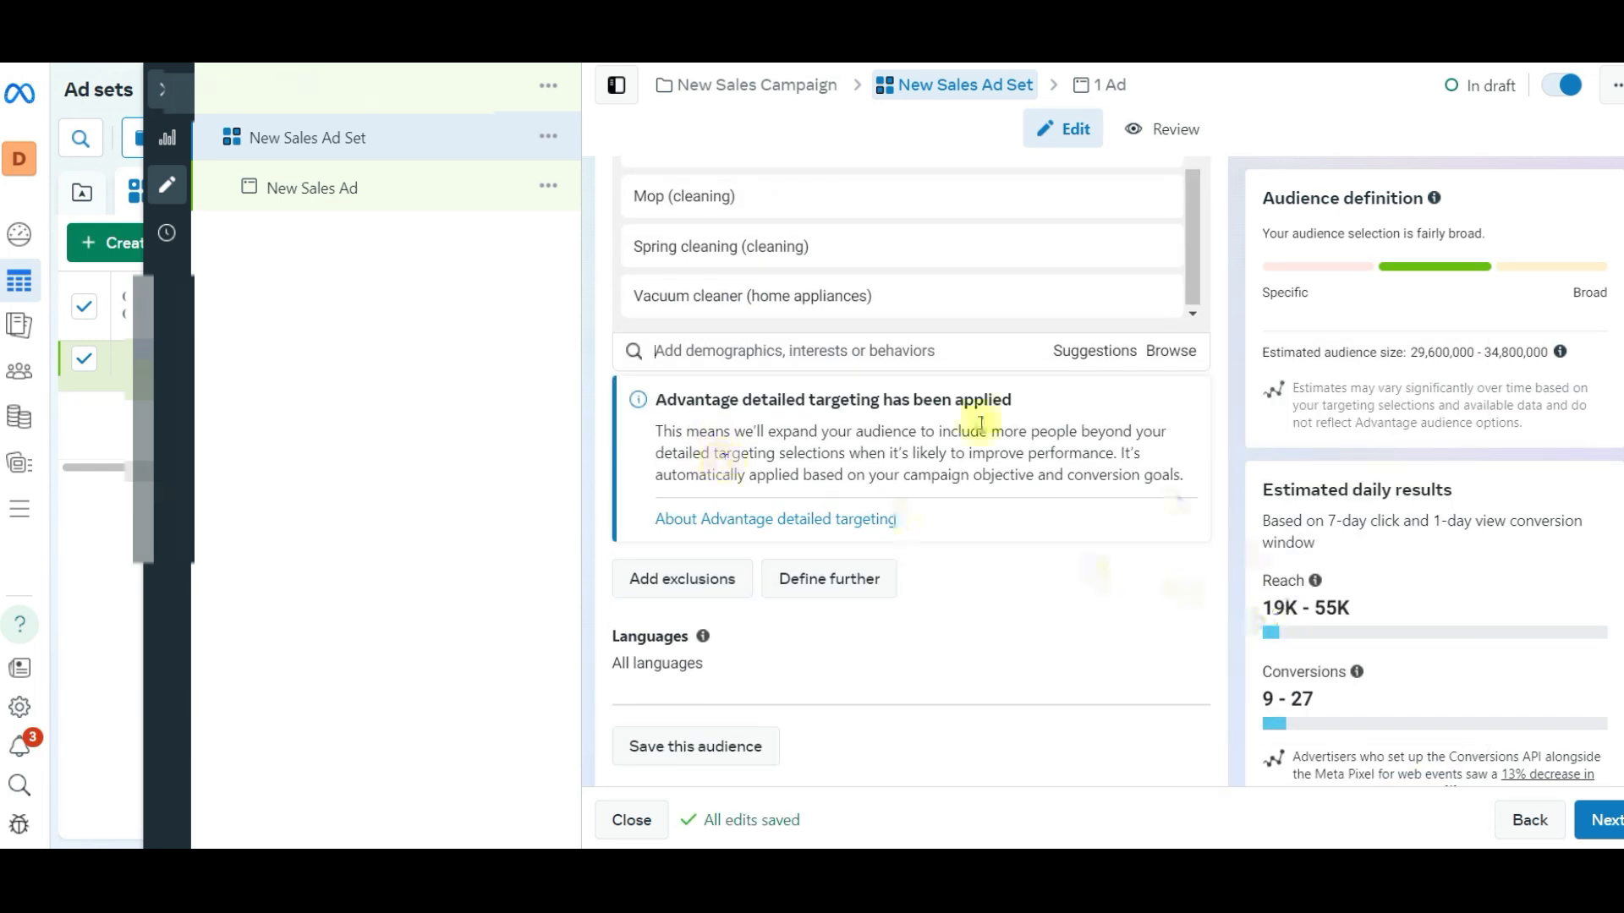
- Add a detailed targeting exclusion for people interested in Drop shipping (retailer)
scroll(797, 456, down, 1)
scroll(797, 456, down, 2)
click(677, 476)
click(700, 548)
text(dri)
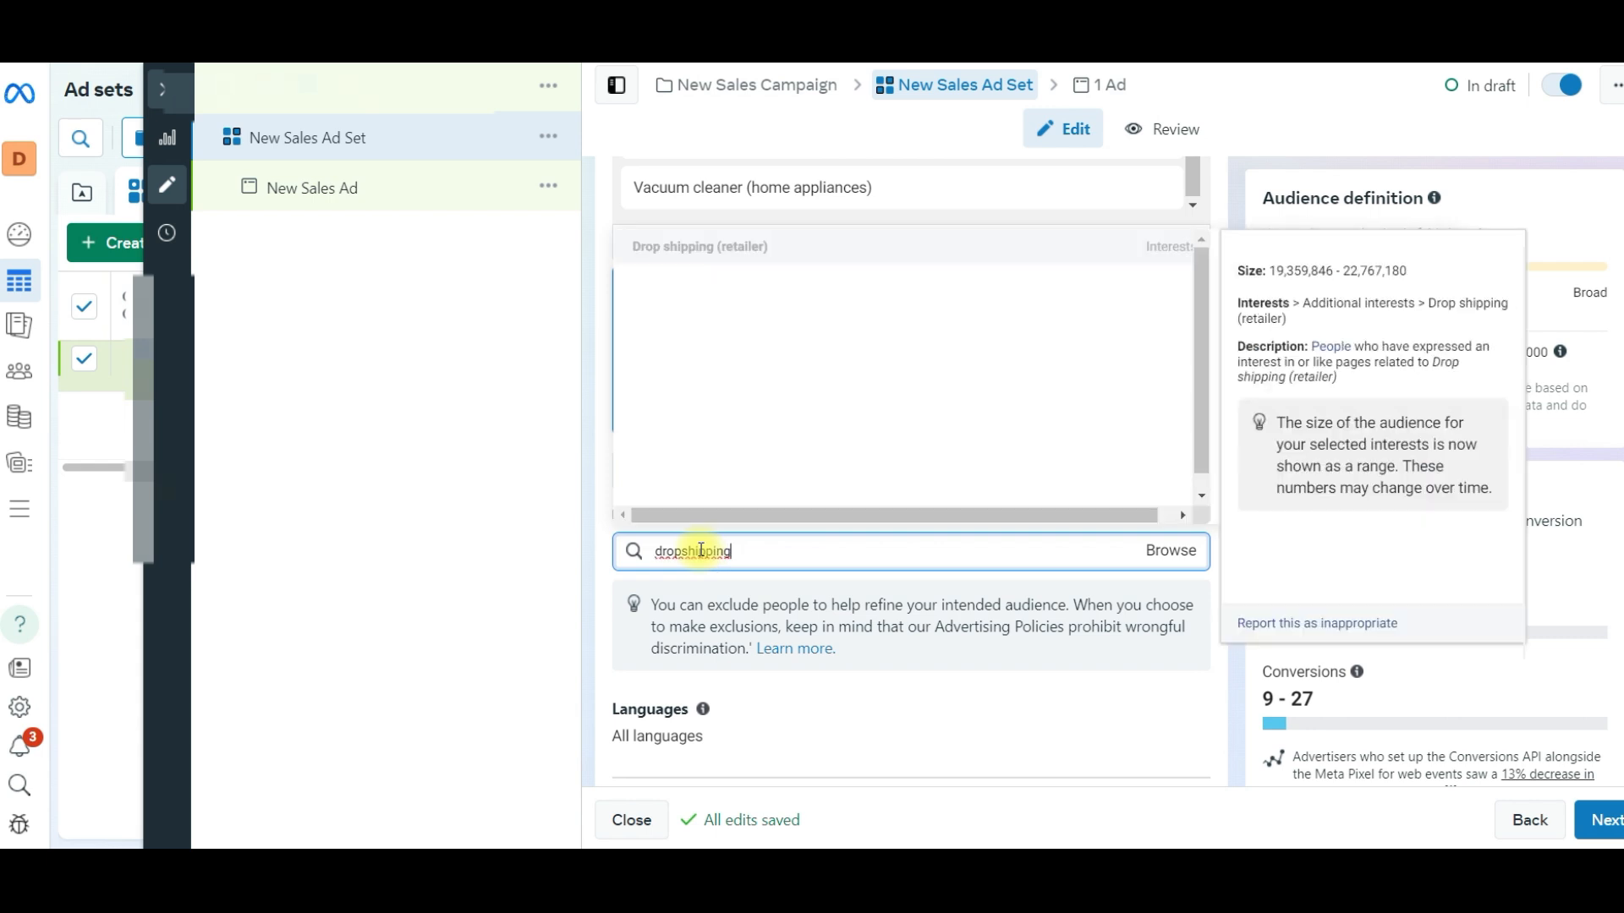
key(Return)
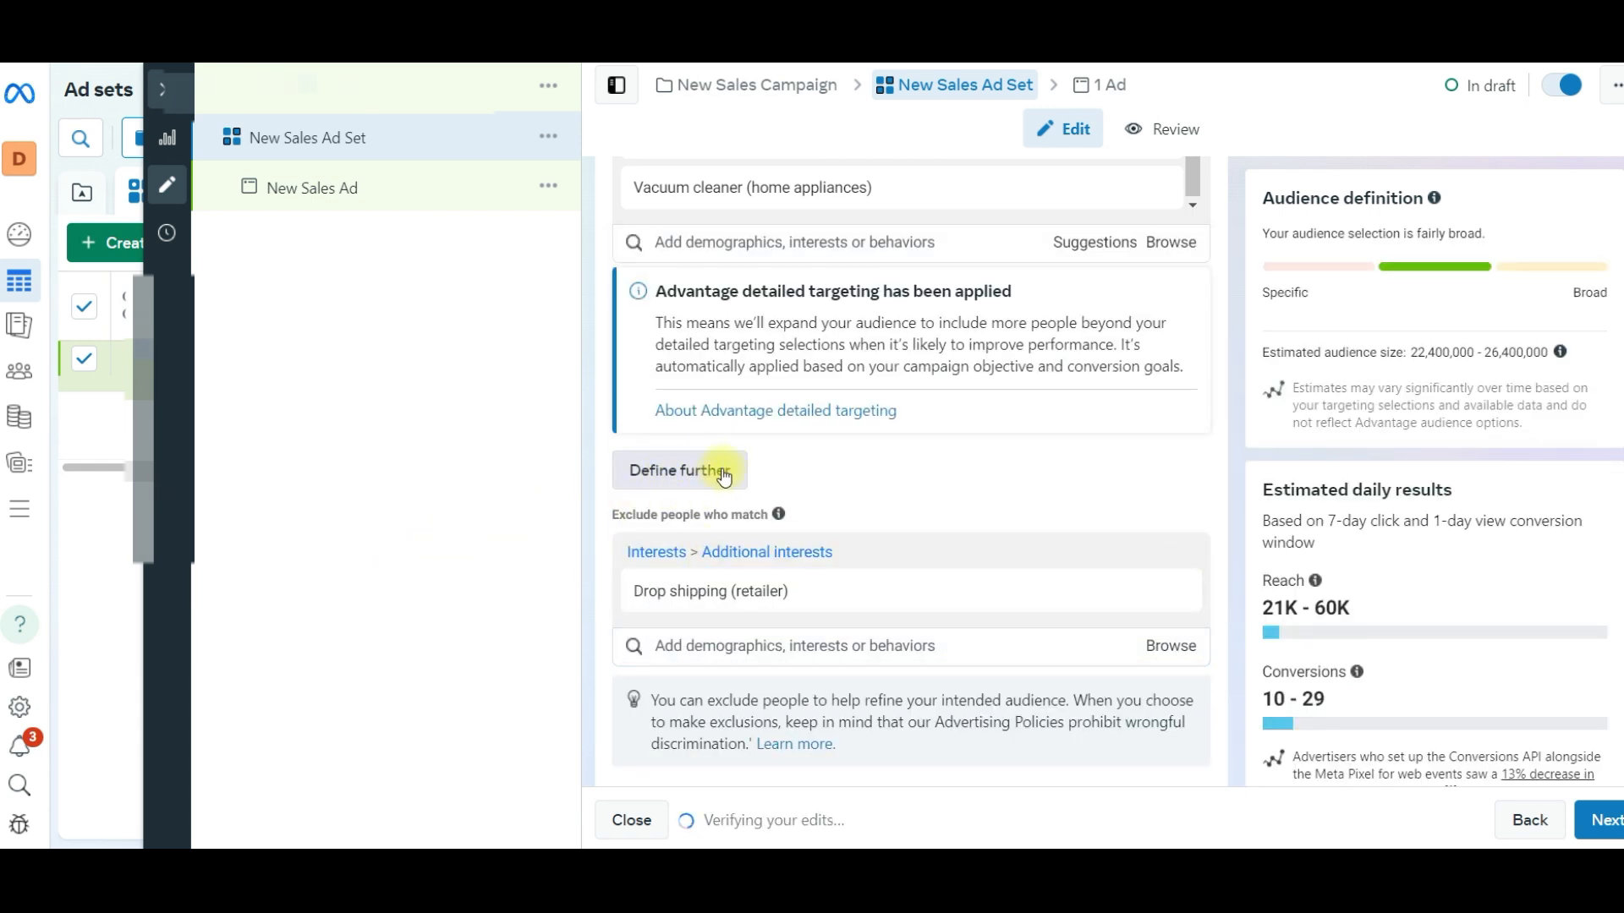
- Narrow the detailed targeting further so that people must also match the Engaged Shoppers purchase behavior
click(723, 474)
drag(612, 449, 734, 448)
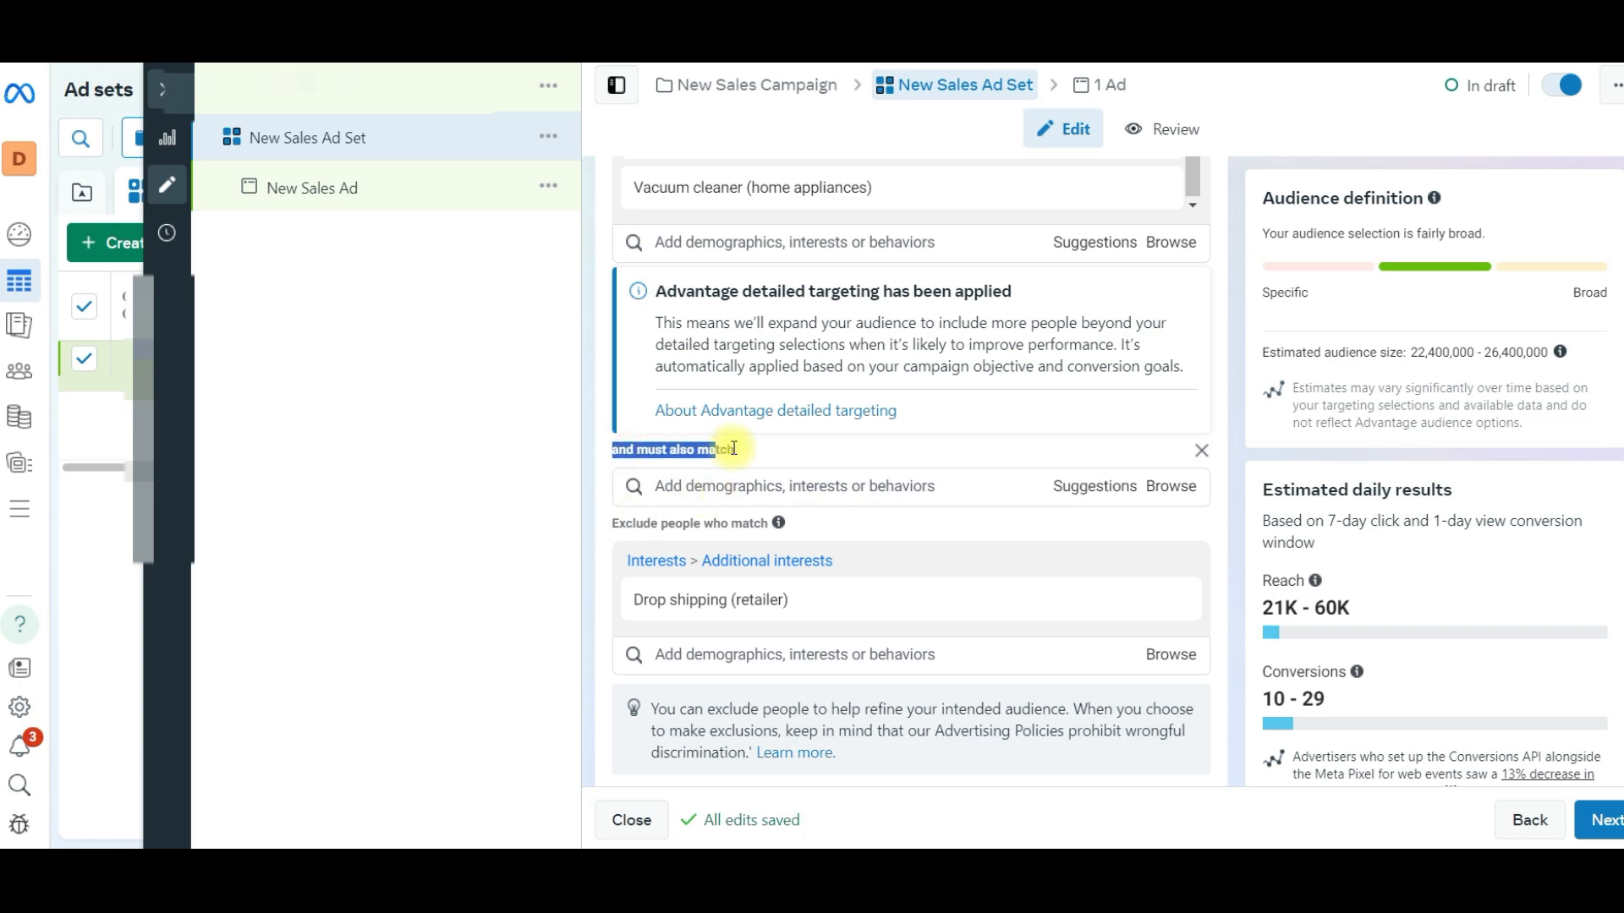
click(711, 488)
text(e)
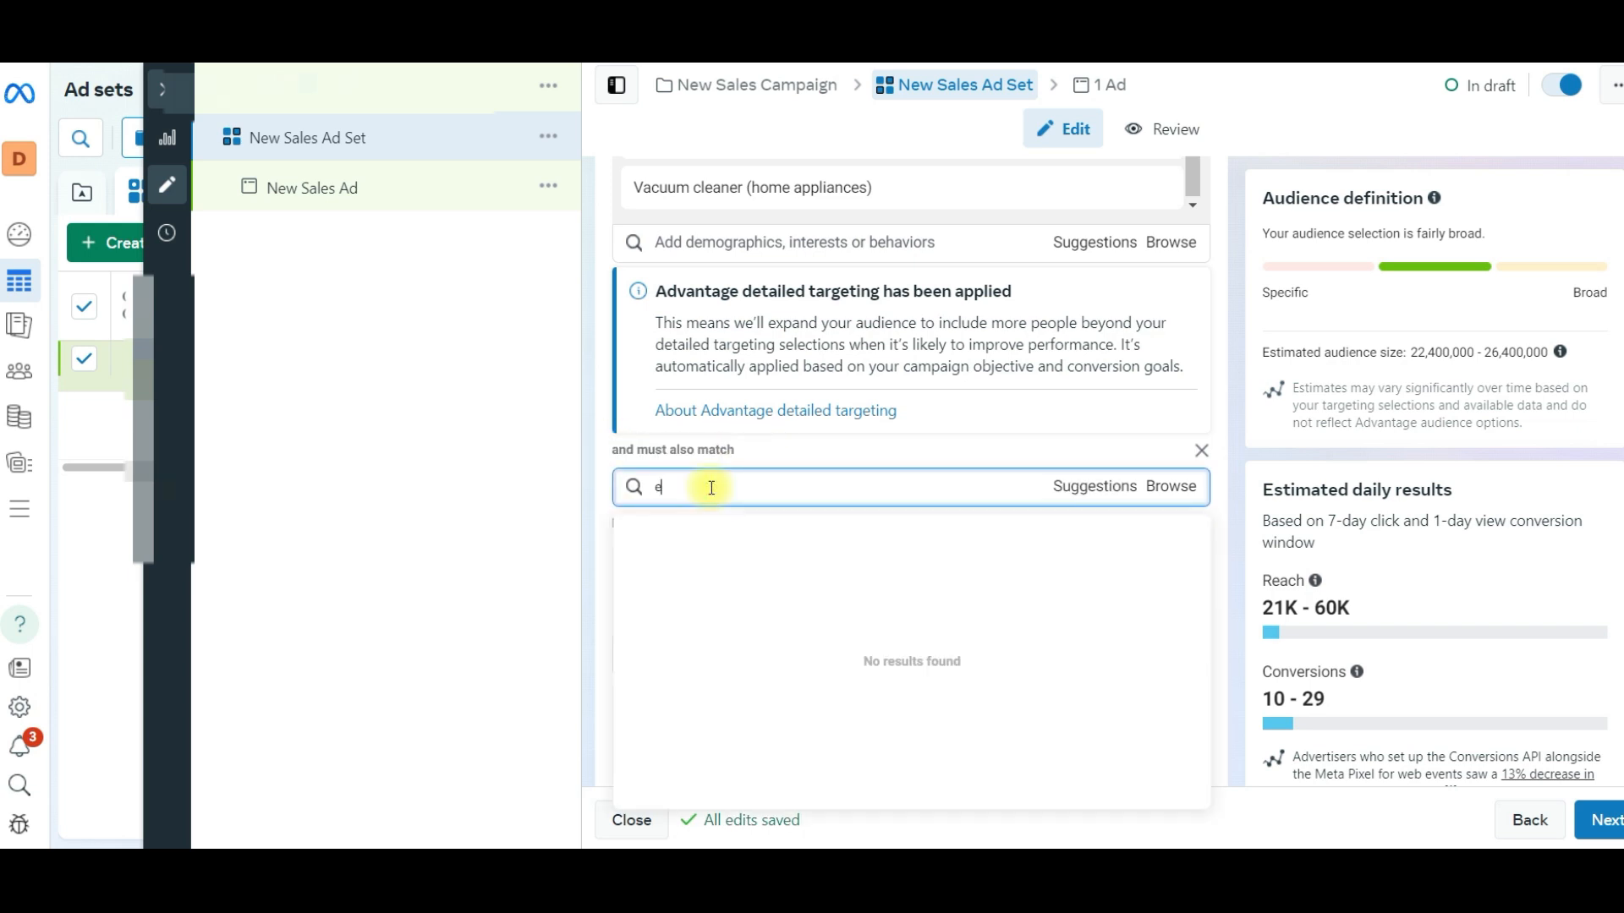
text(ngaged)
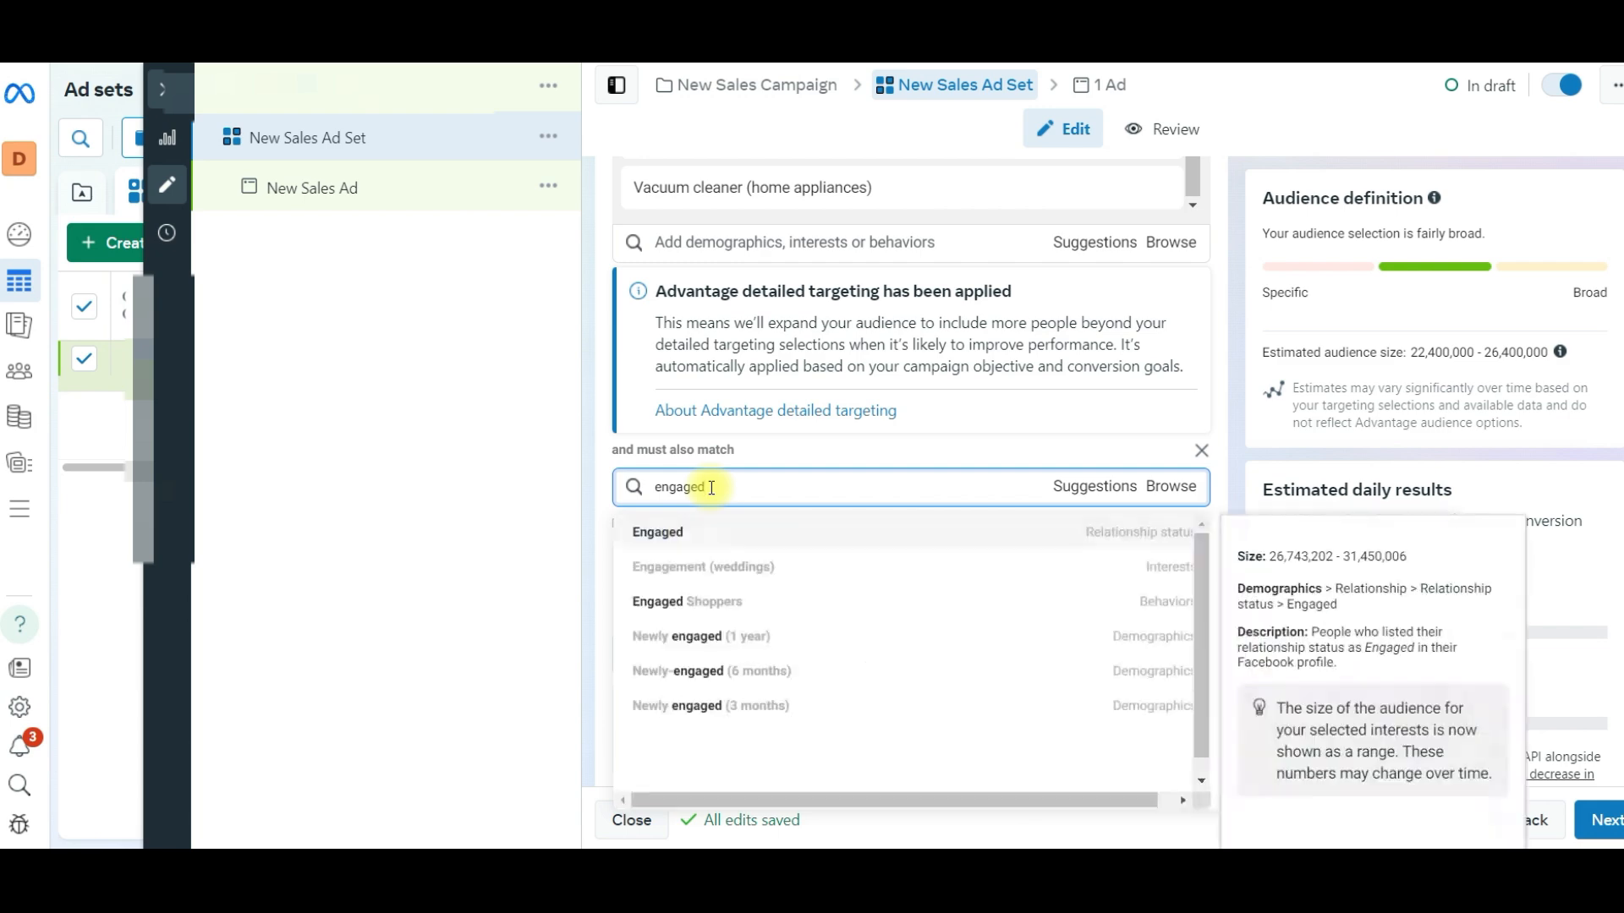
click(687, 601)
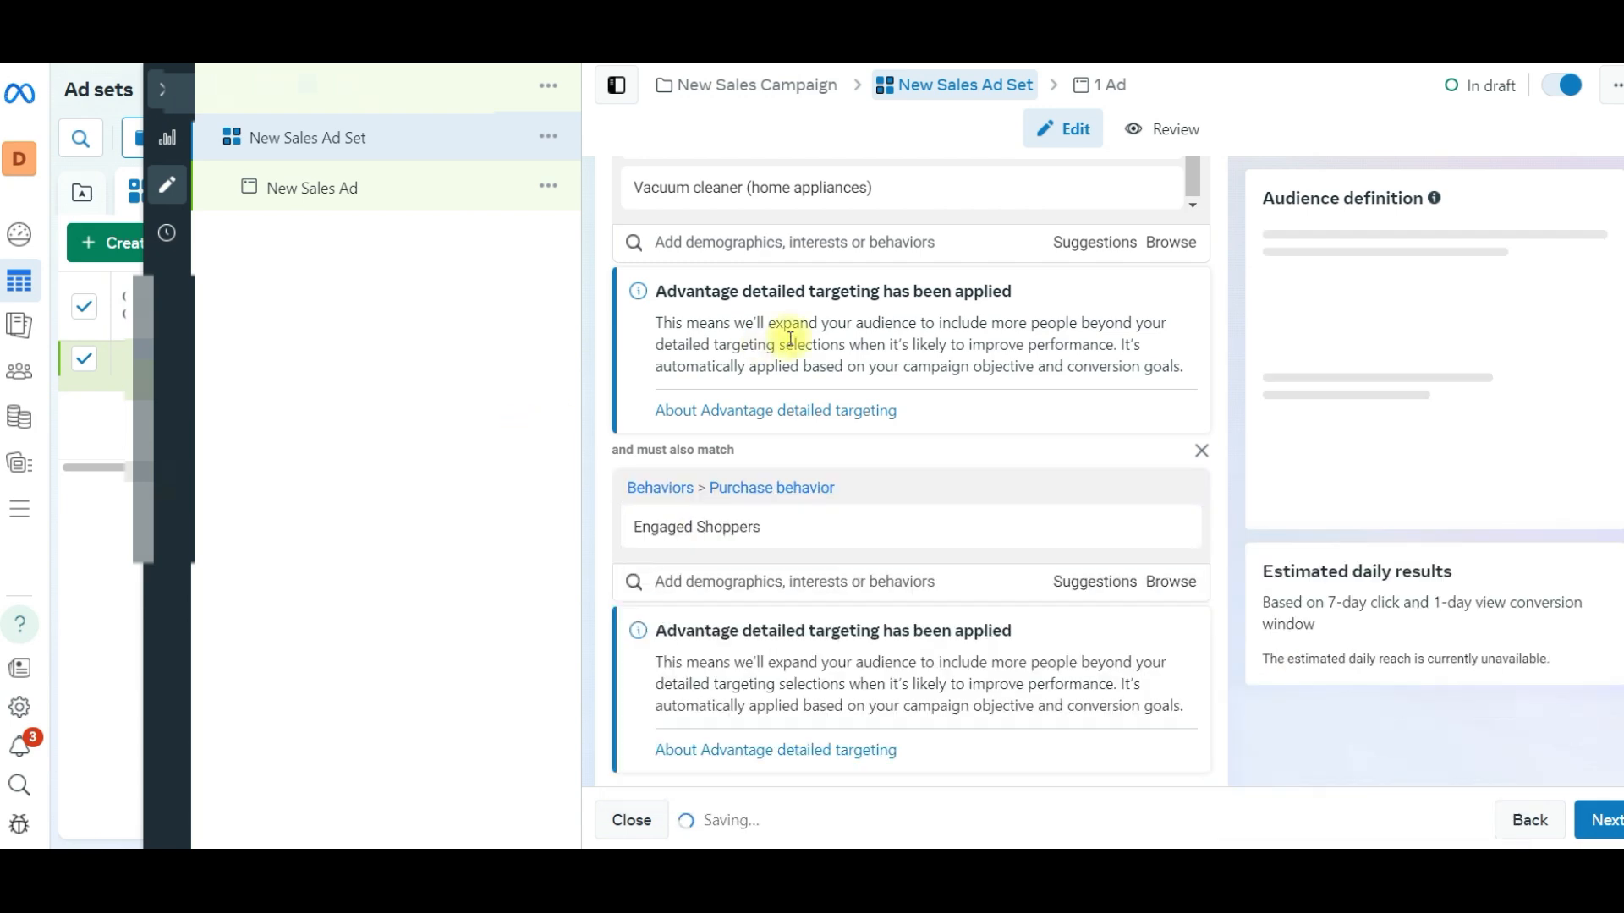
- Review the selected interests, the Engaged Shoppers condition, the exclusion and the estimated daily conversions of the ad set
scroll(803, 321, up, 4)
scroll(626, 583, down, 3)
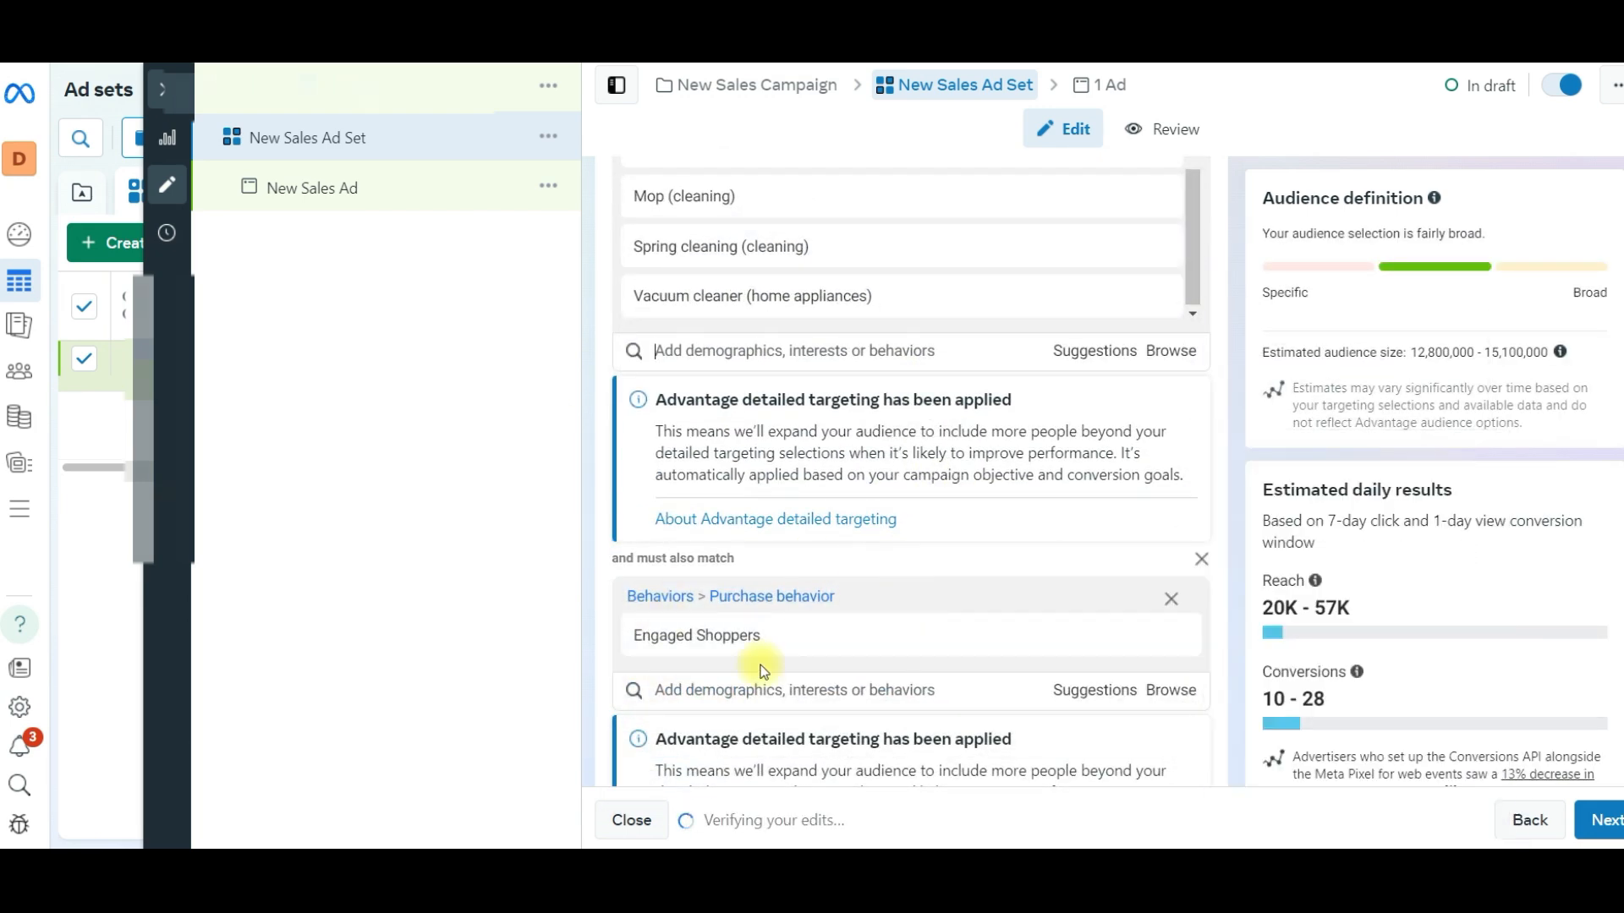
scroll(744, 247, up, 3)
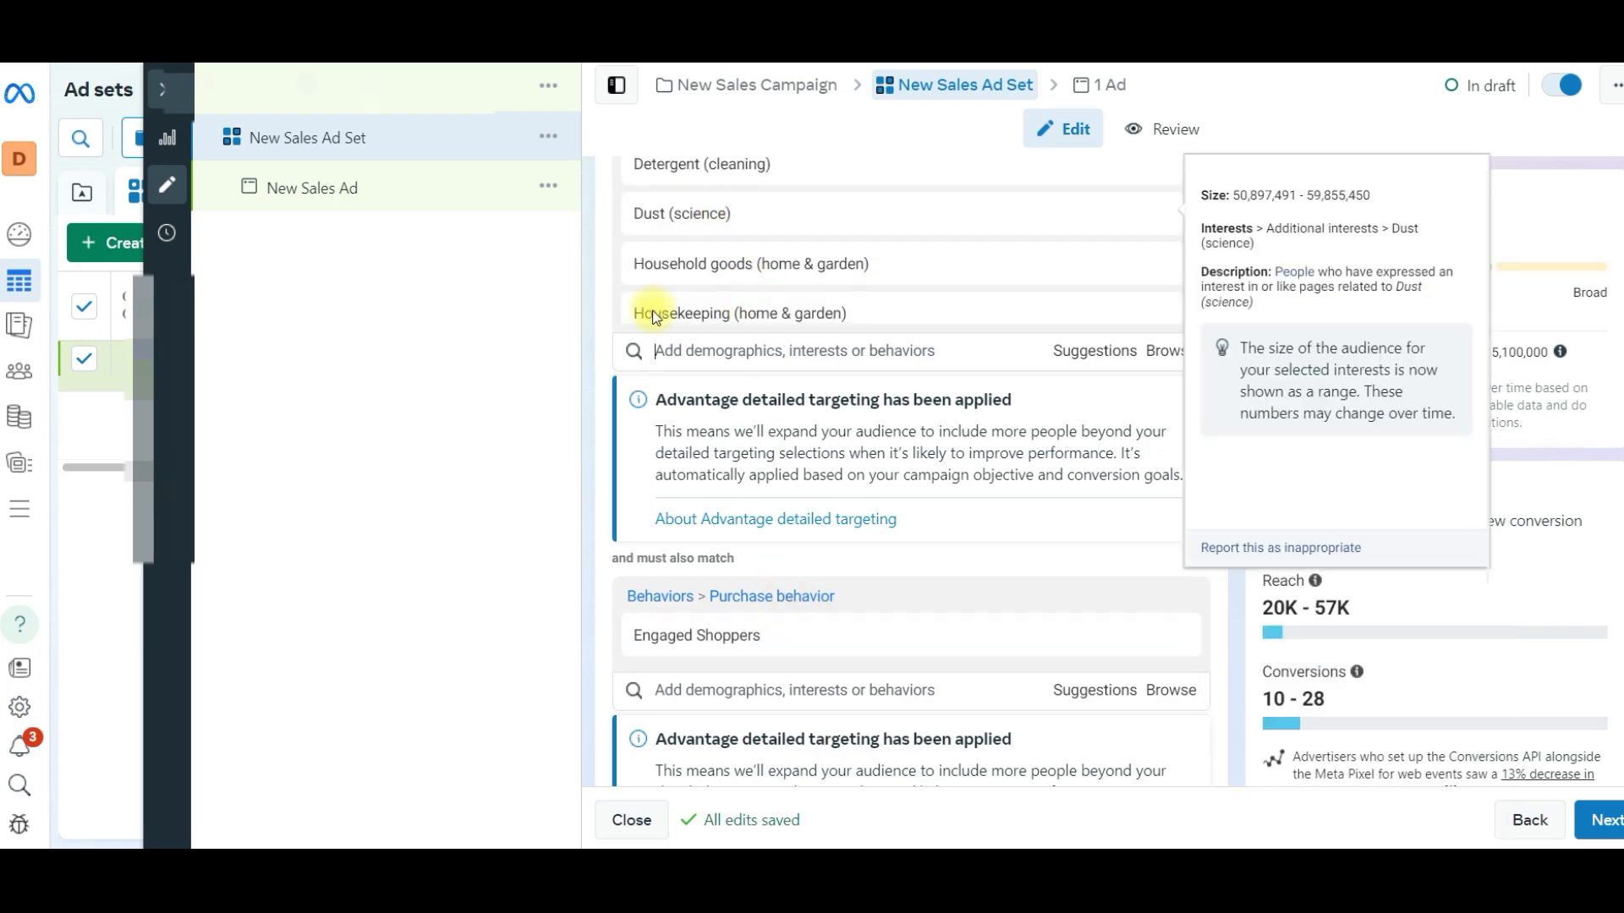
scroll(786, 725, down, 3)
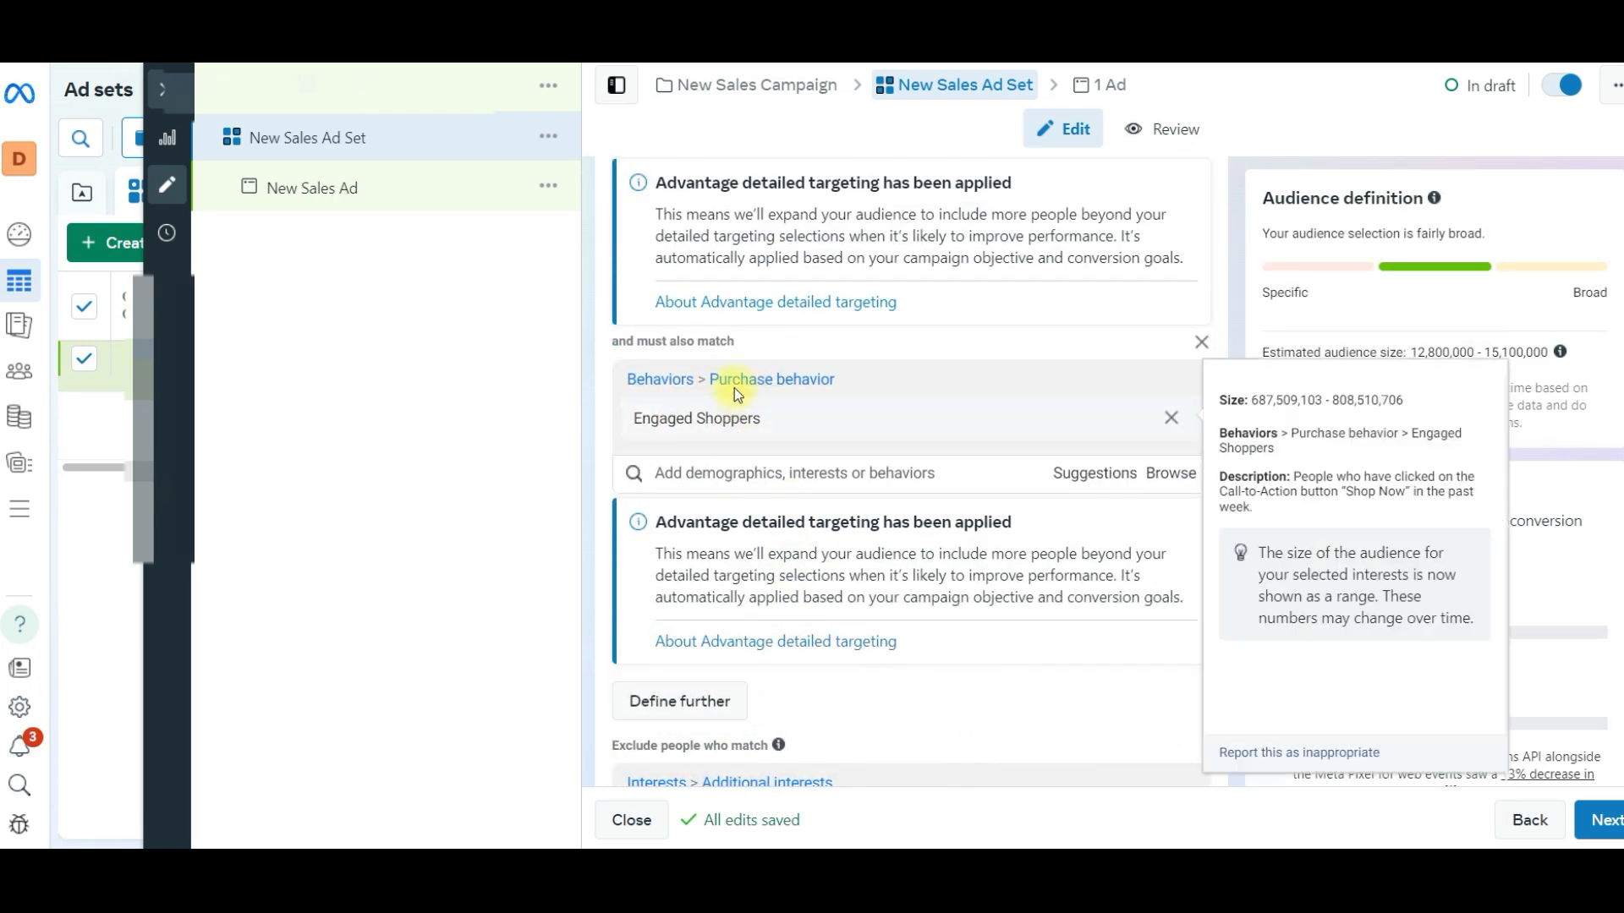
scroll(866, 404, down, 4)
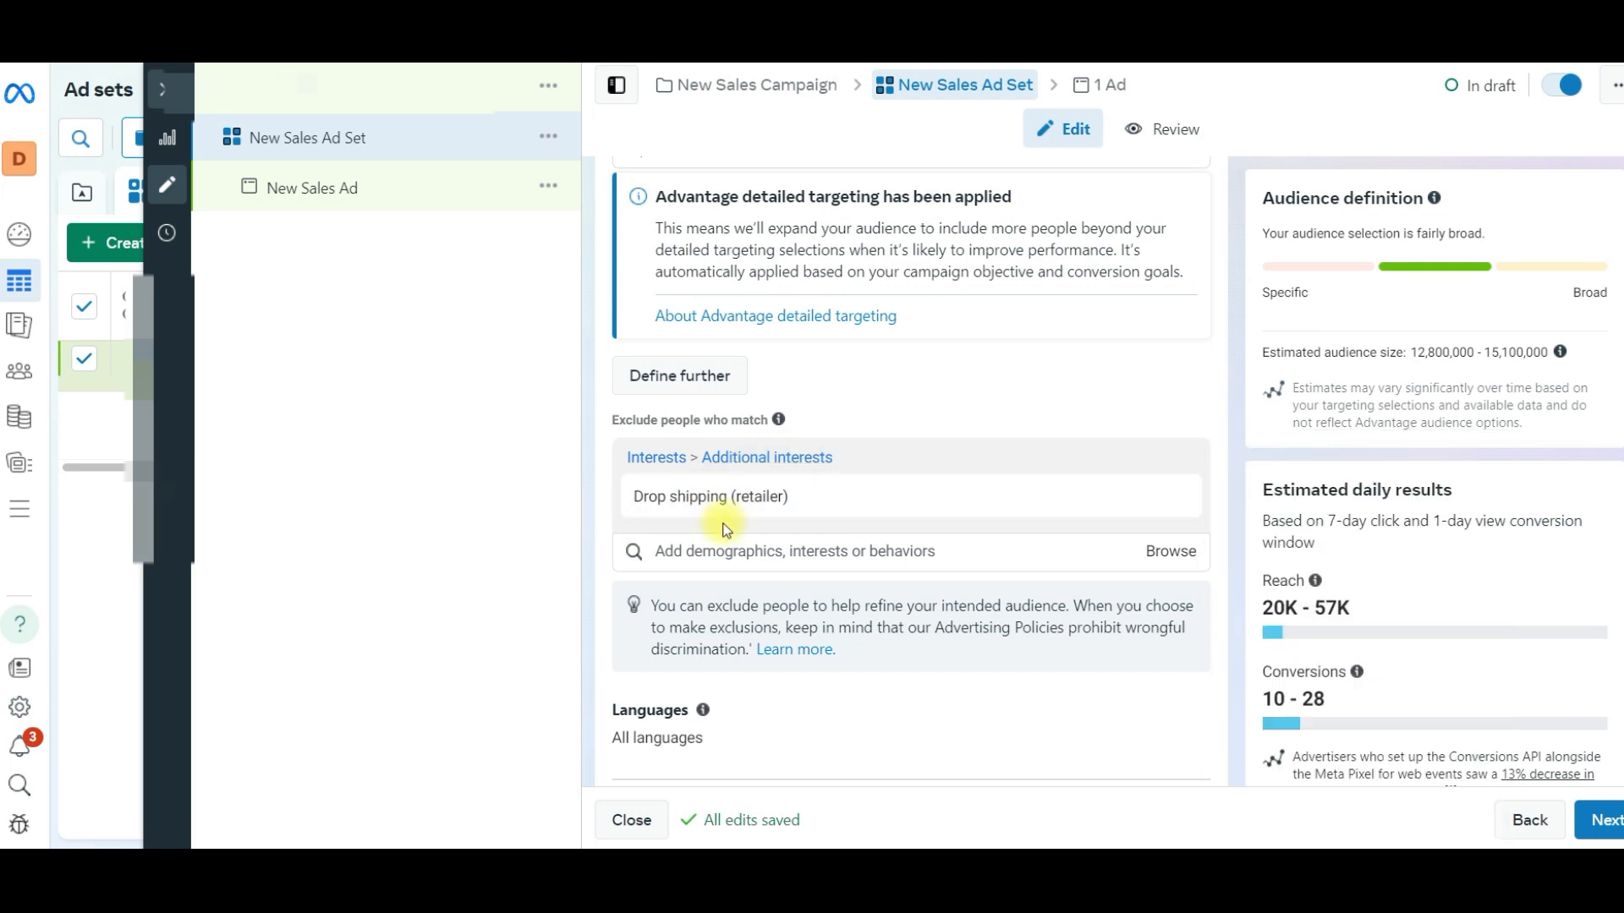
scroll(725, 529, down, 4)
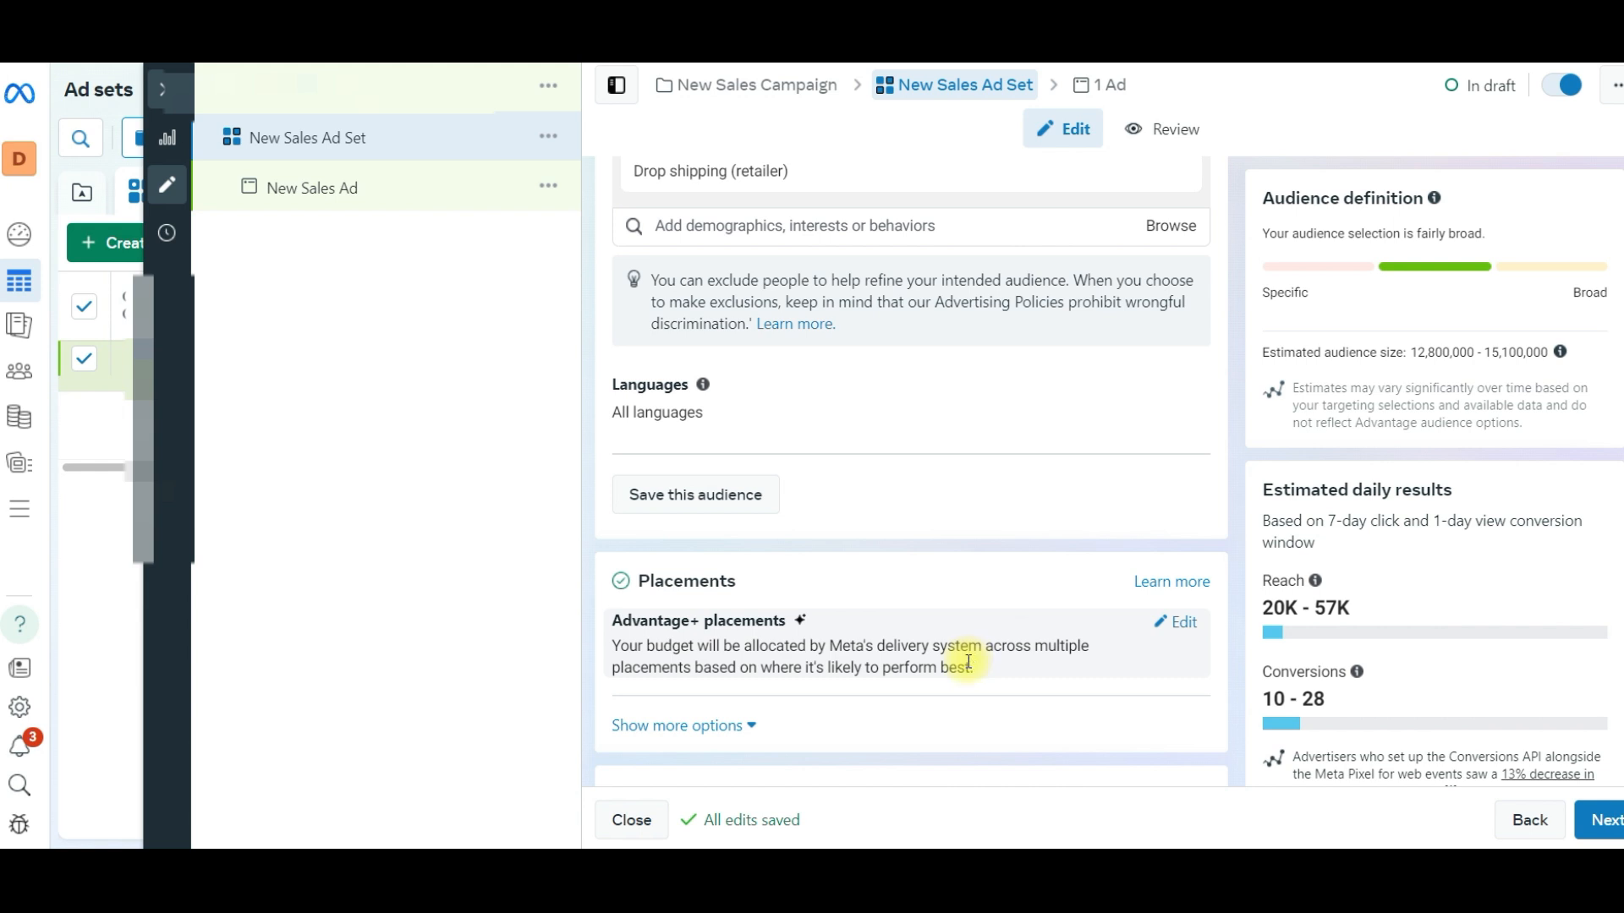
drag(1334, 699, 1260, 702)
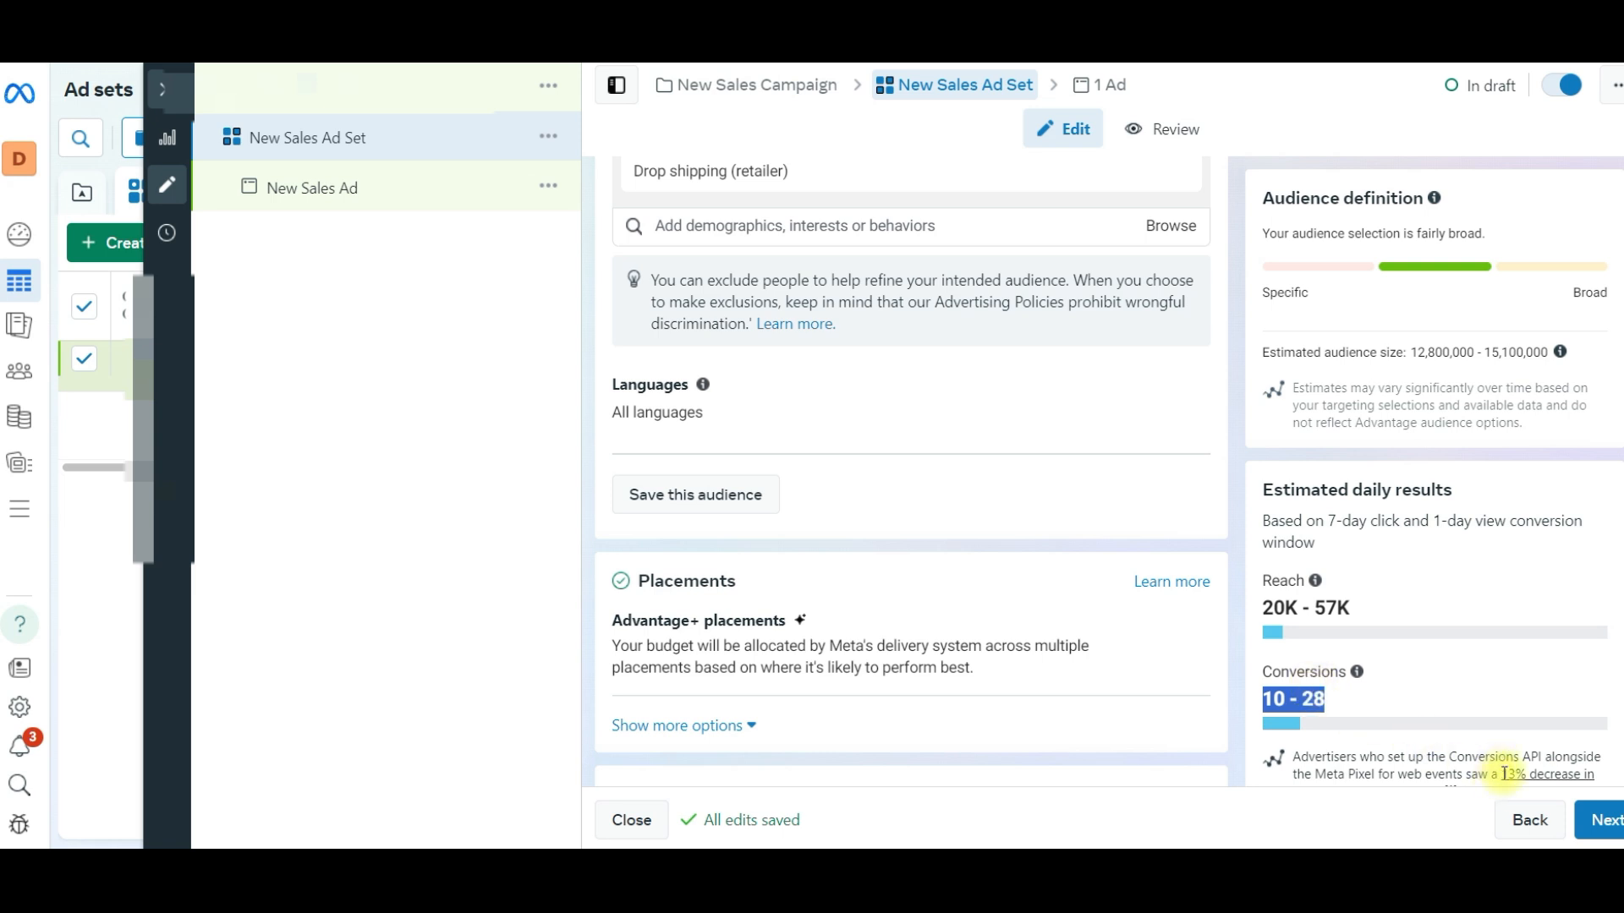
click(1276, 698)
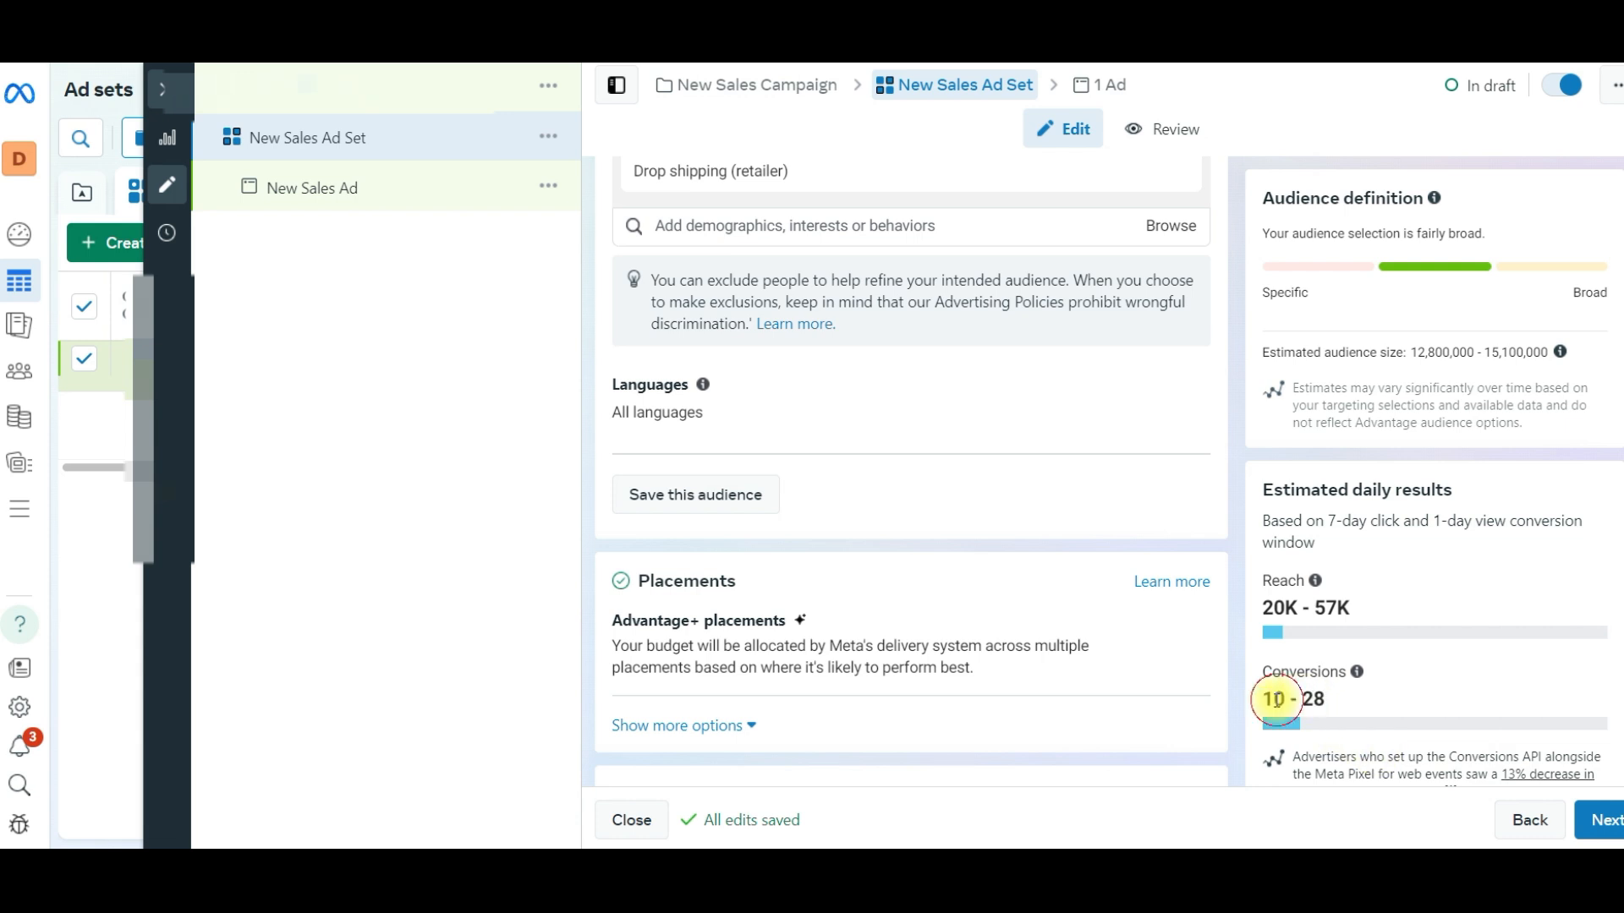
- Switch the ad set to manual placements and deselect the Audience network and Messenger platforms
scroll(768, 624, down, 1)
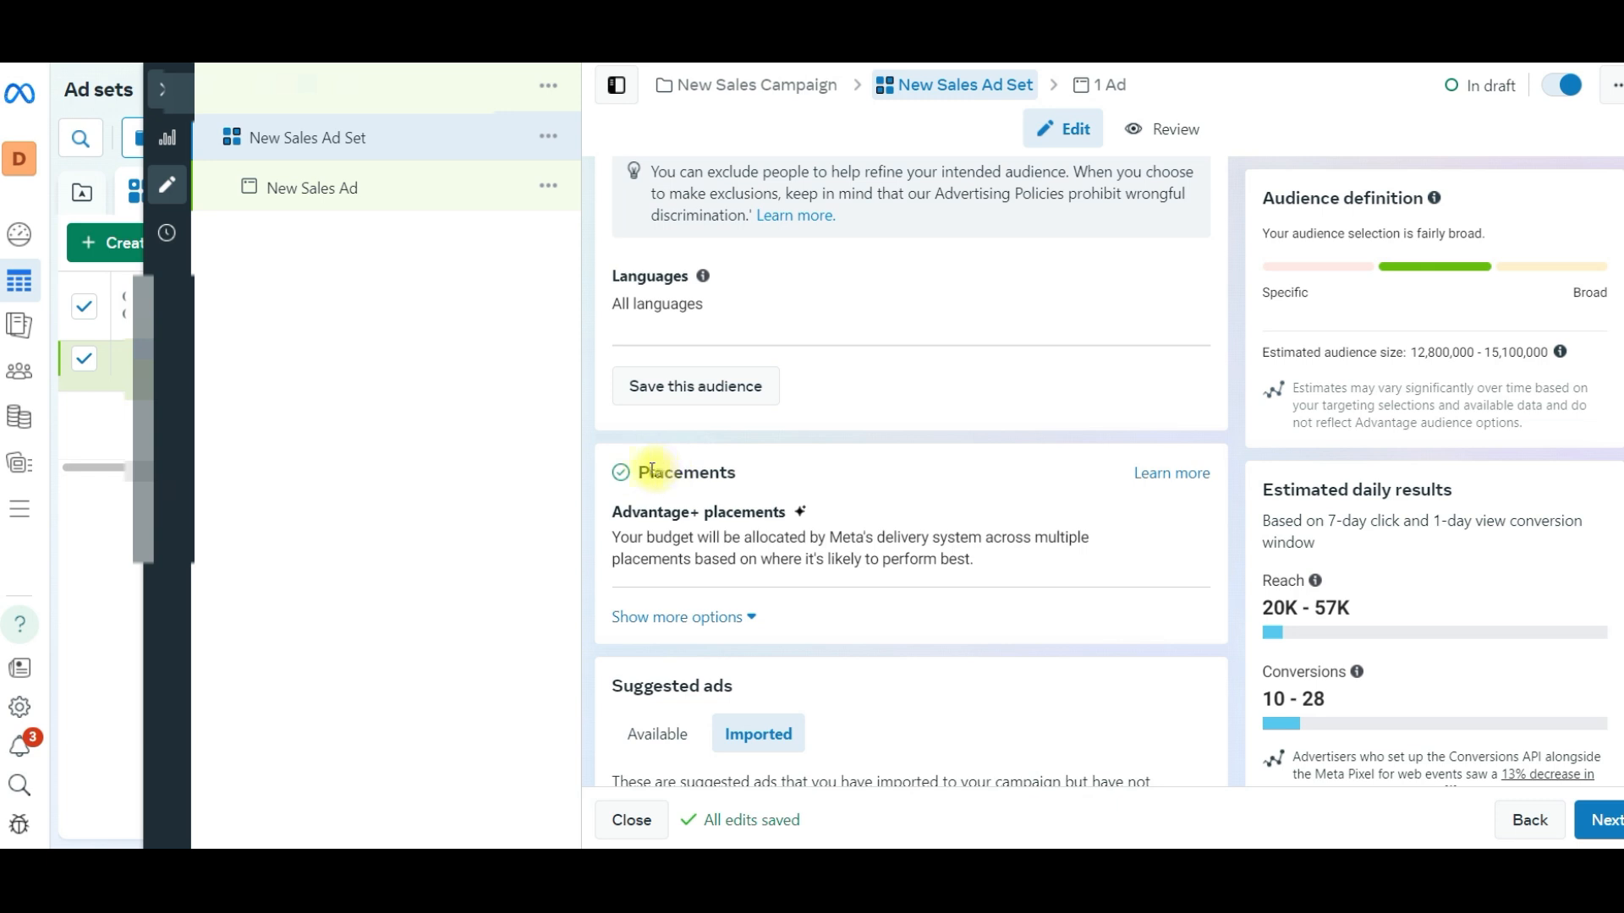
drag(636, 471, 753, 470)
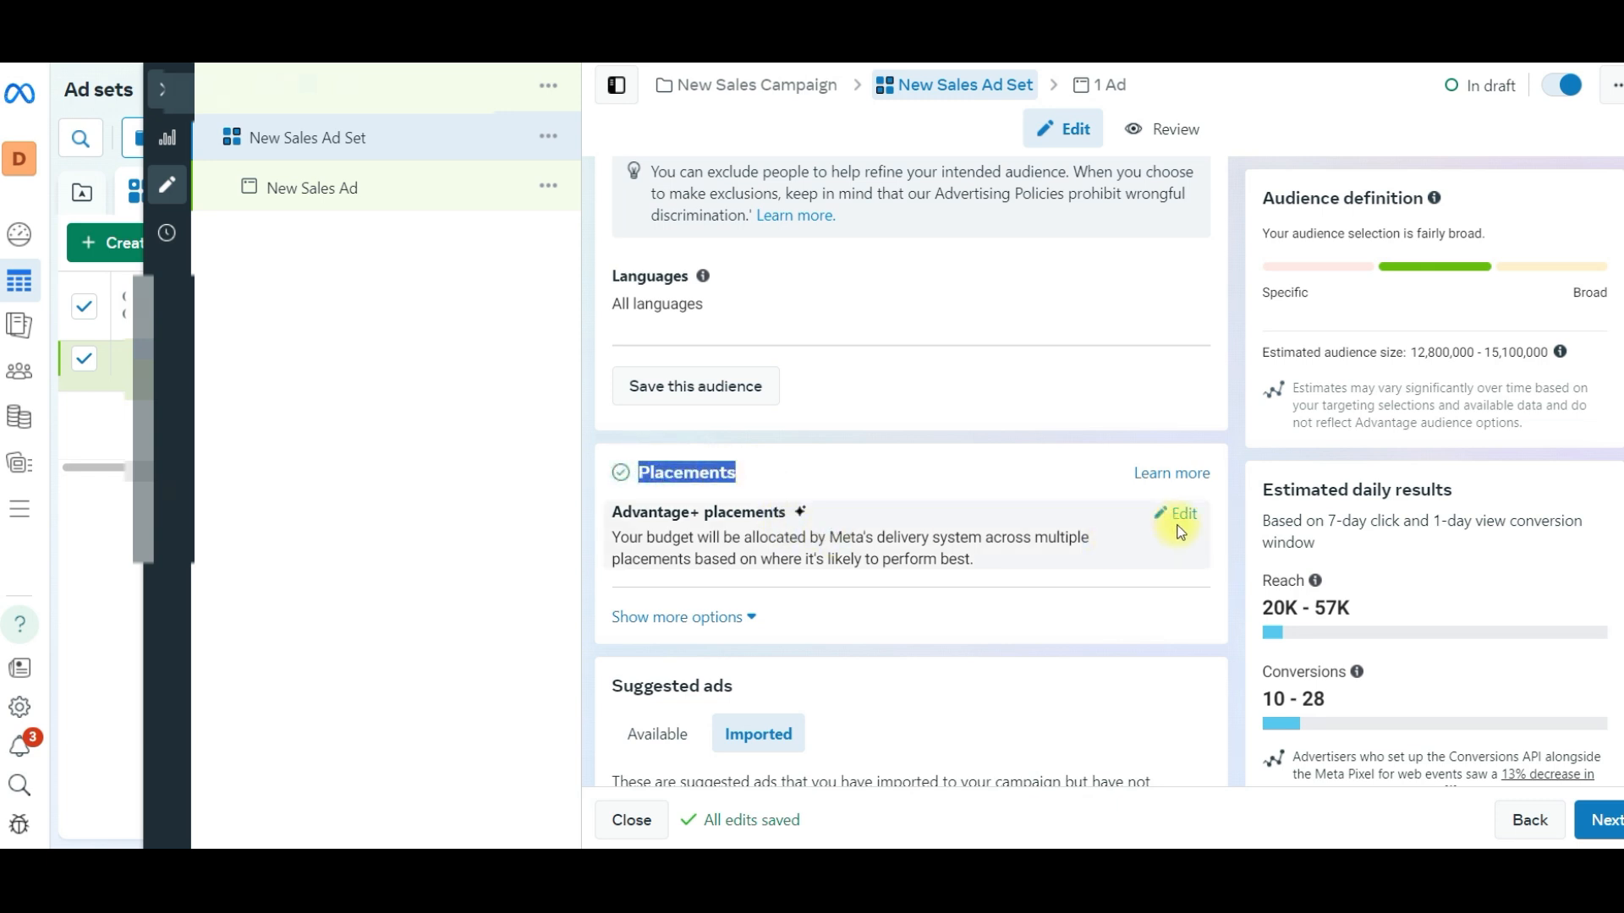
click(1179, 524)
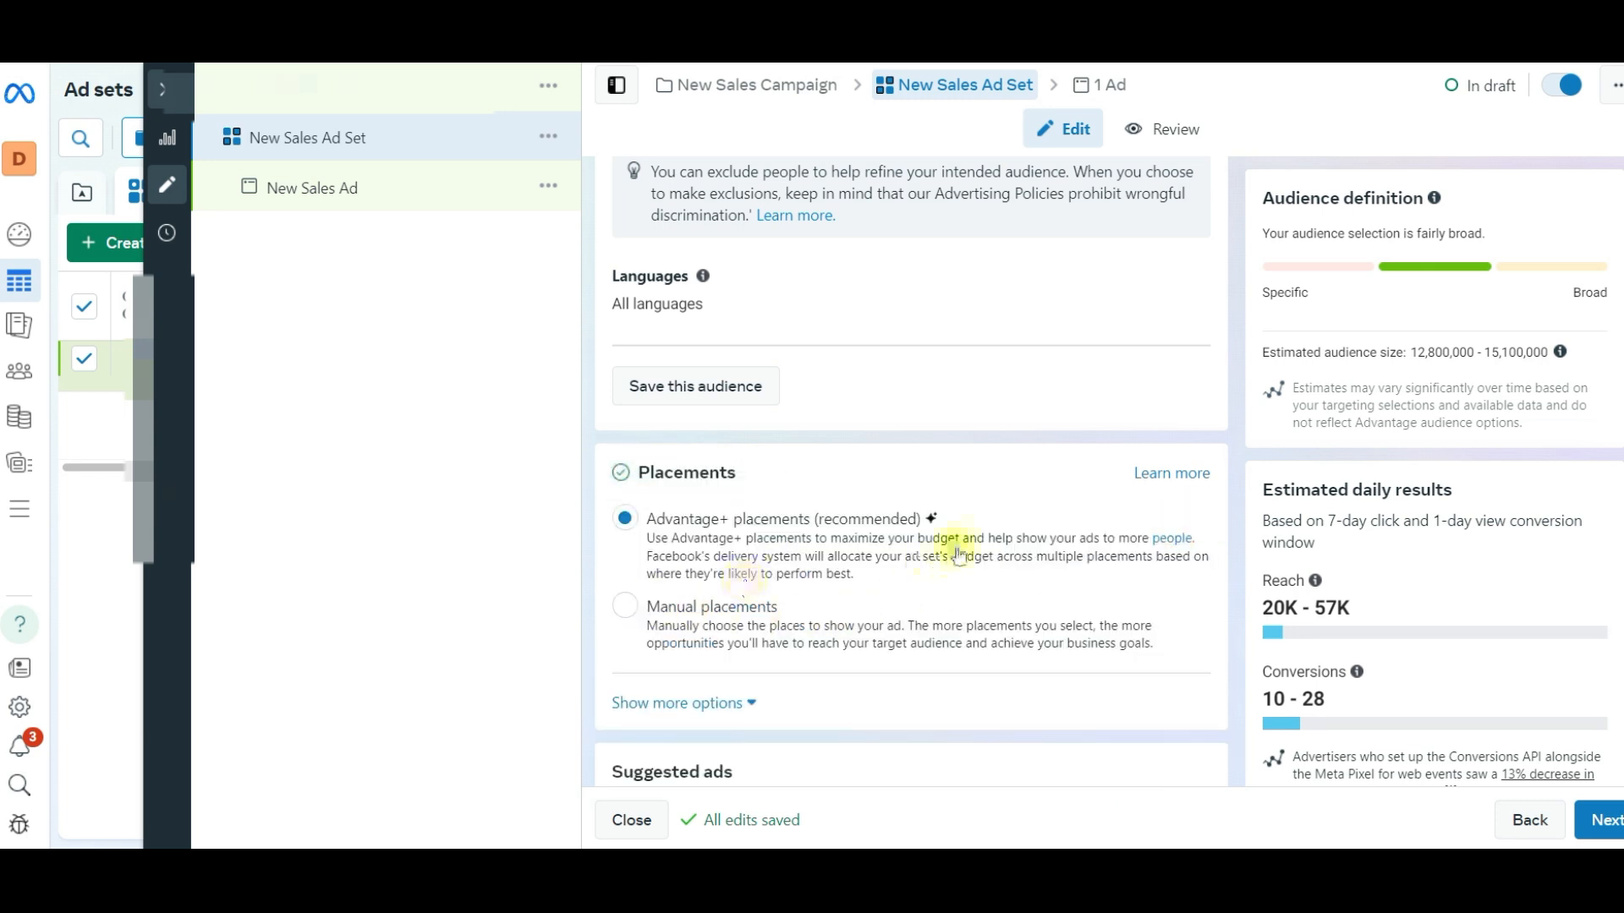
click(956, 626)
scroll(953, 543, down, 4)
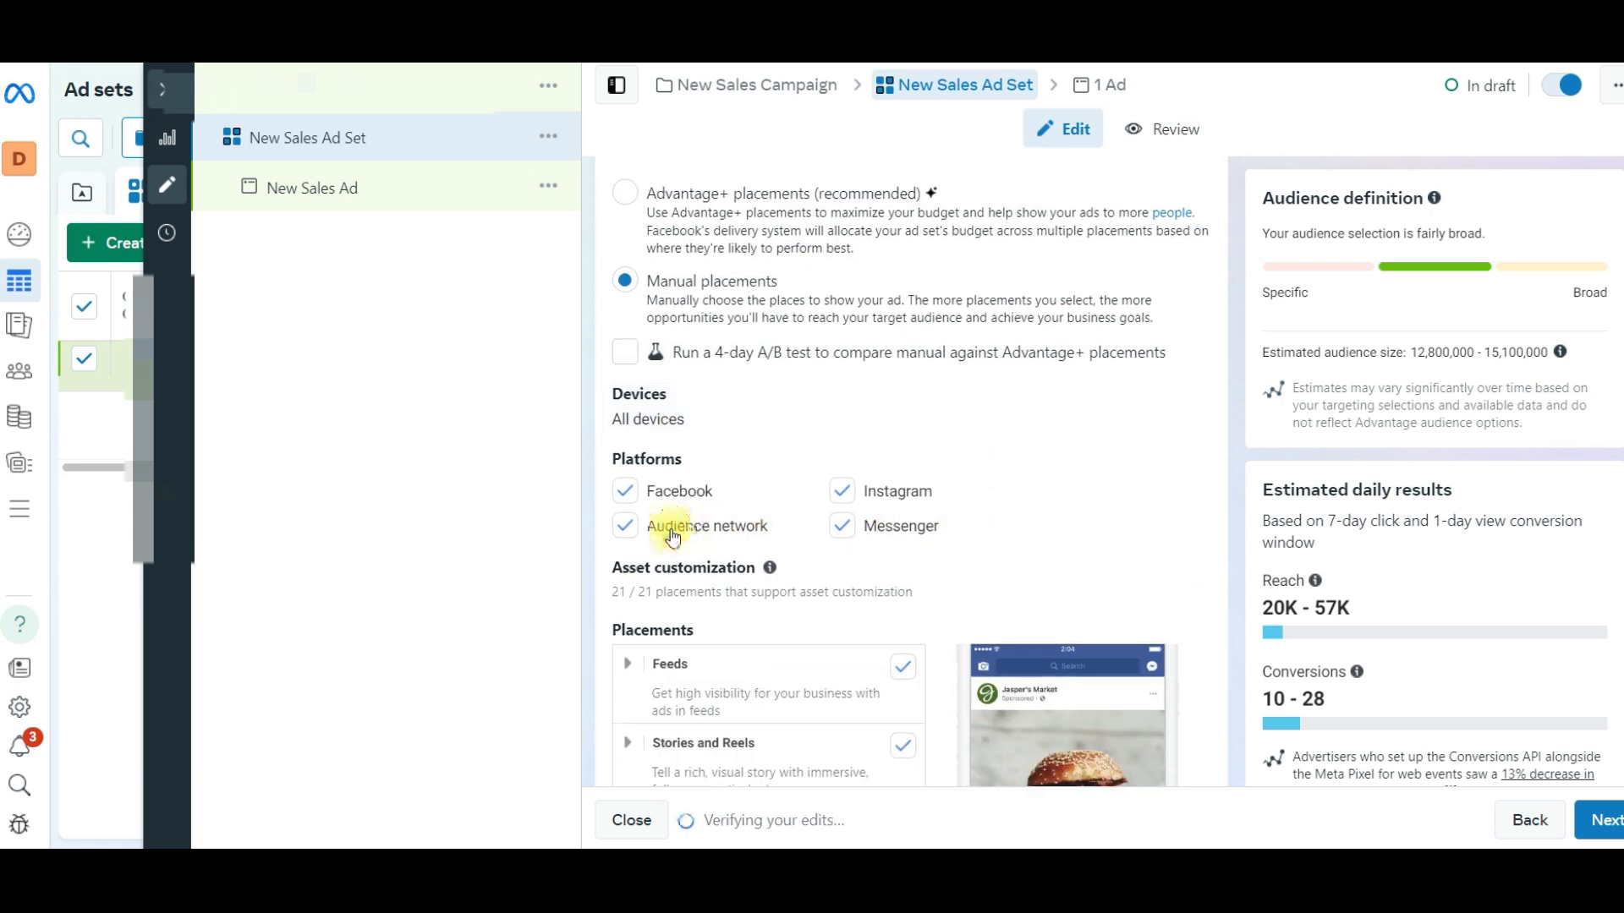
click(672, 533)
click(884, 529)
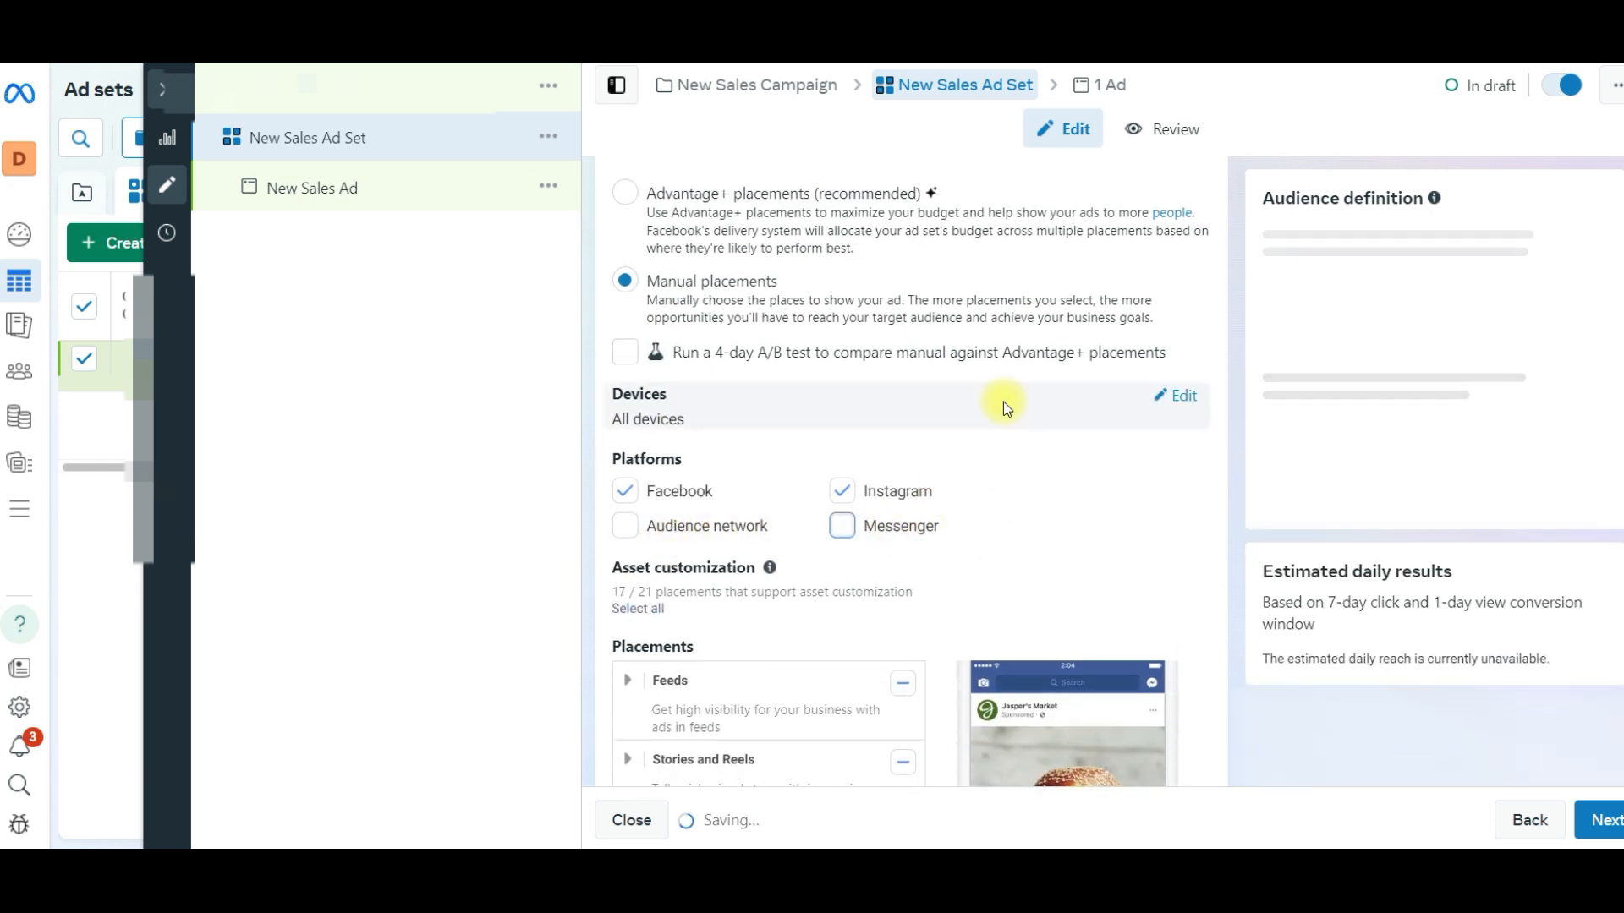
scroll(1003, 403, down, 3)
drag(766, 311, 645, 305)
drag(954, 315, 860, 318)
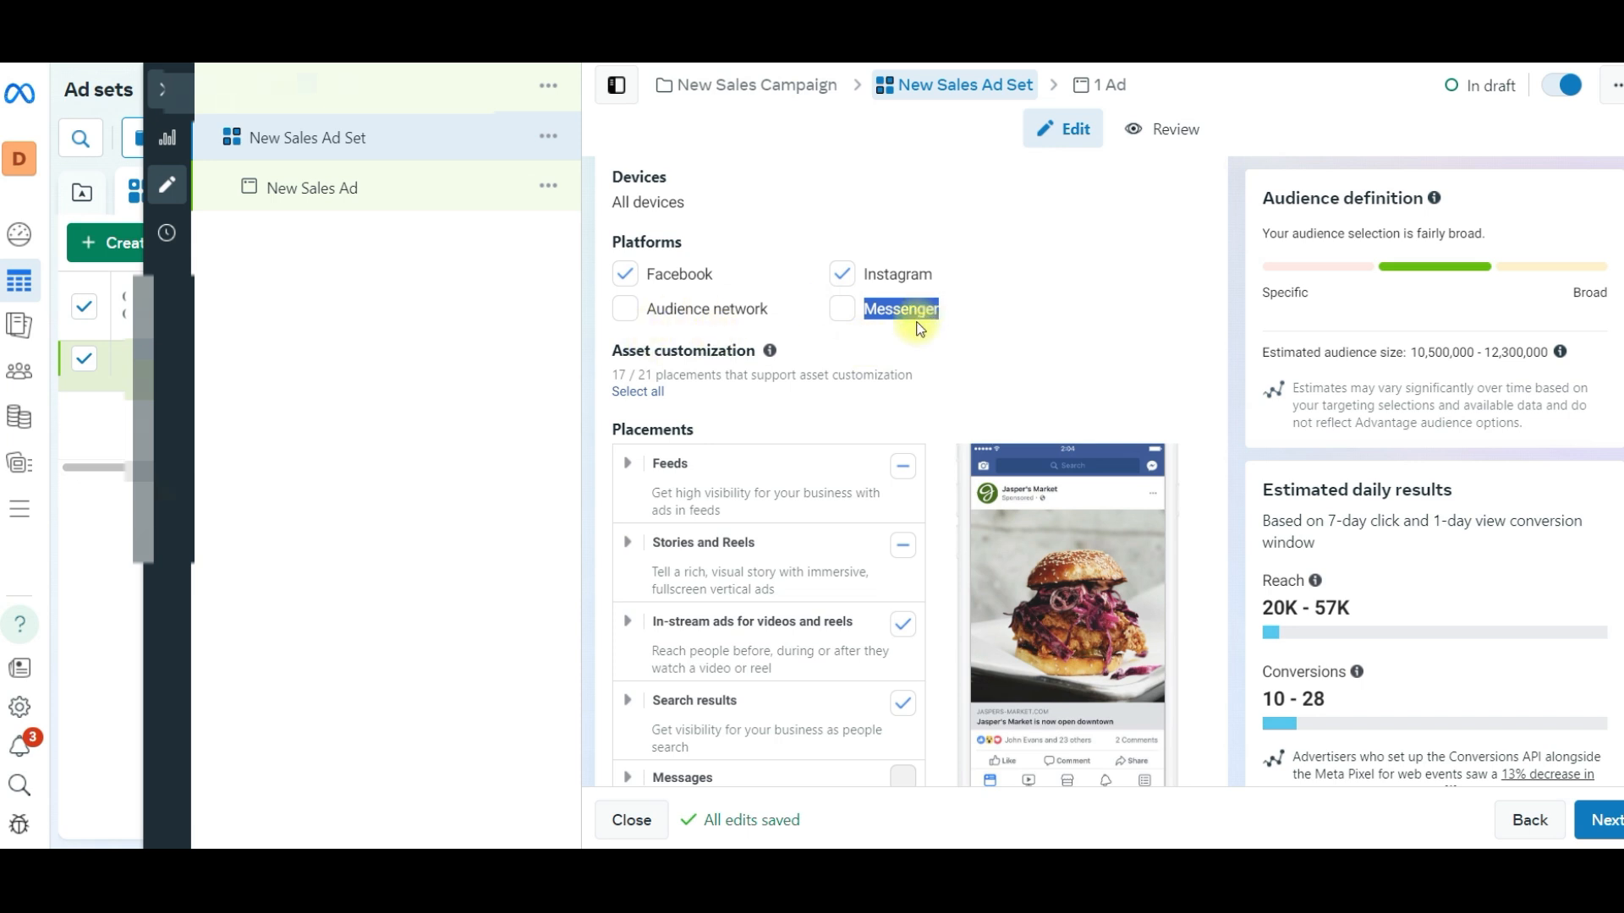
- Exclude the In-stream ads for videos and reels and the Search results placements
scroll(920, 328, down, 1)
click(912, 518)
click(903, 594)
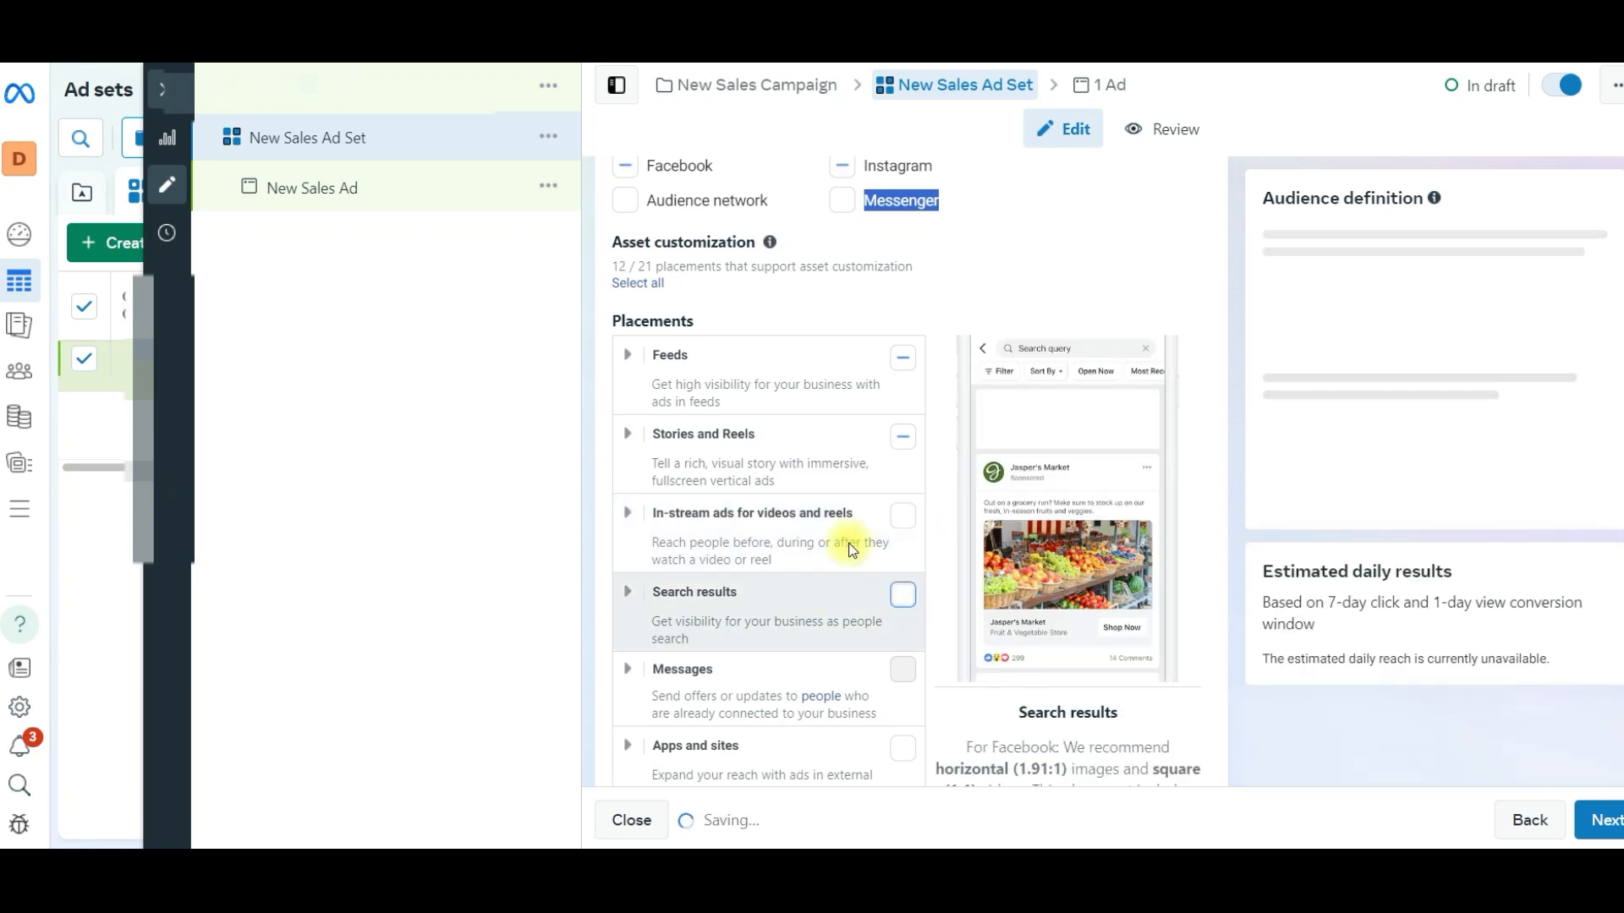
- Check the Stories and Reels placements and deselect Instagram profile feed, Facebook Marketplace and Facebook right column under Feeds
click(628, 434)
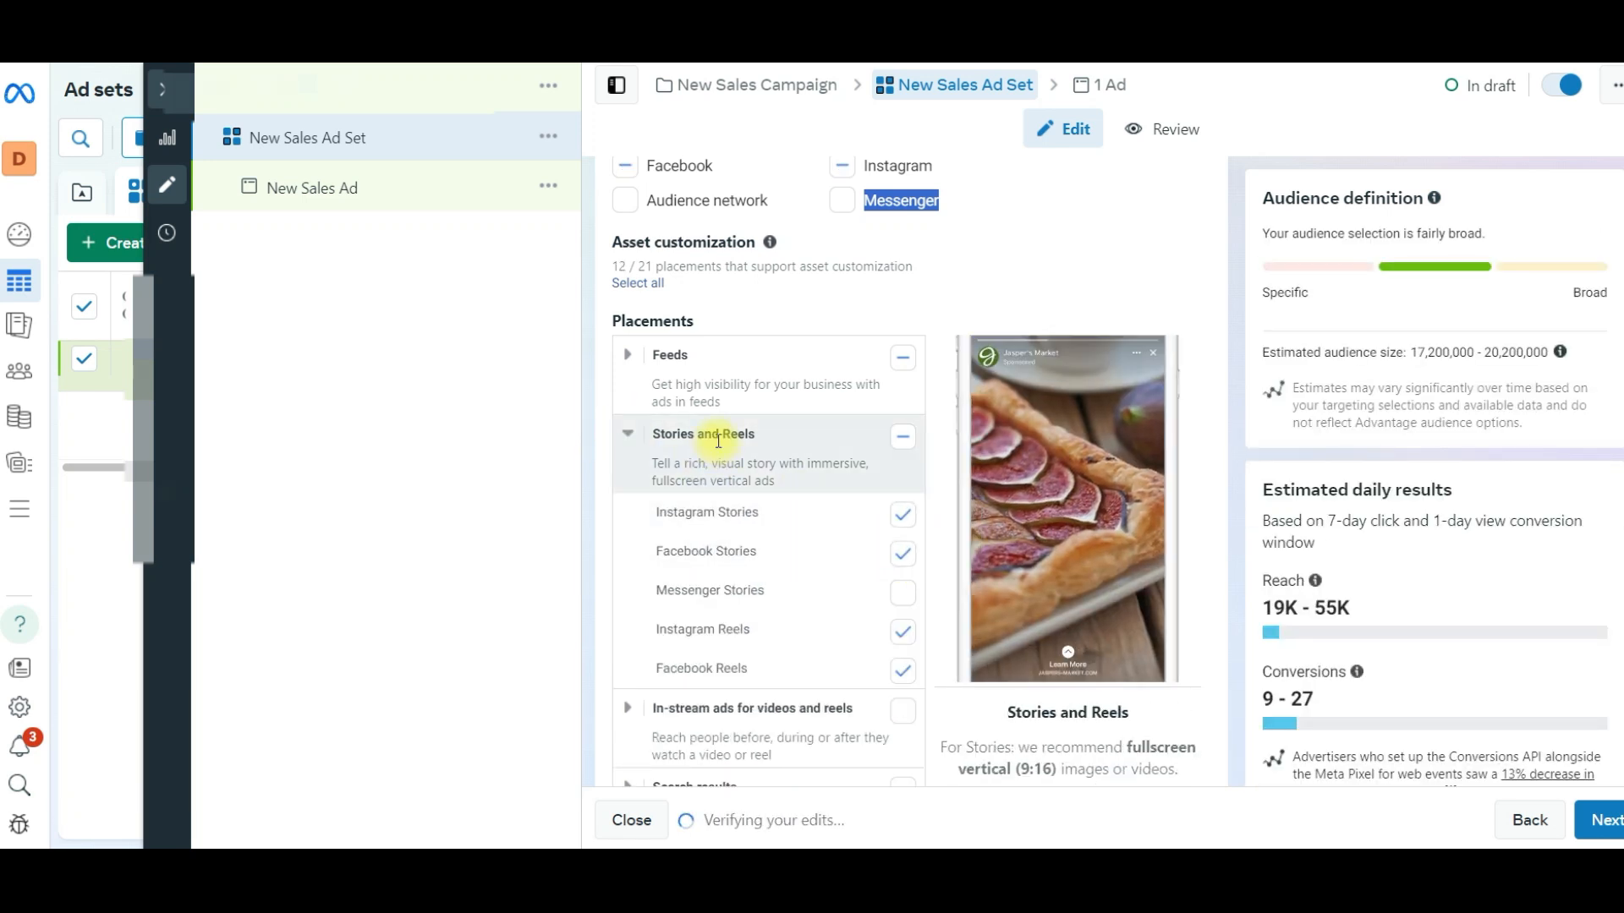
click(623, 355)
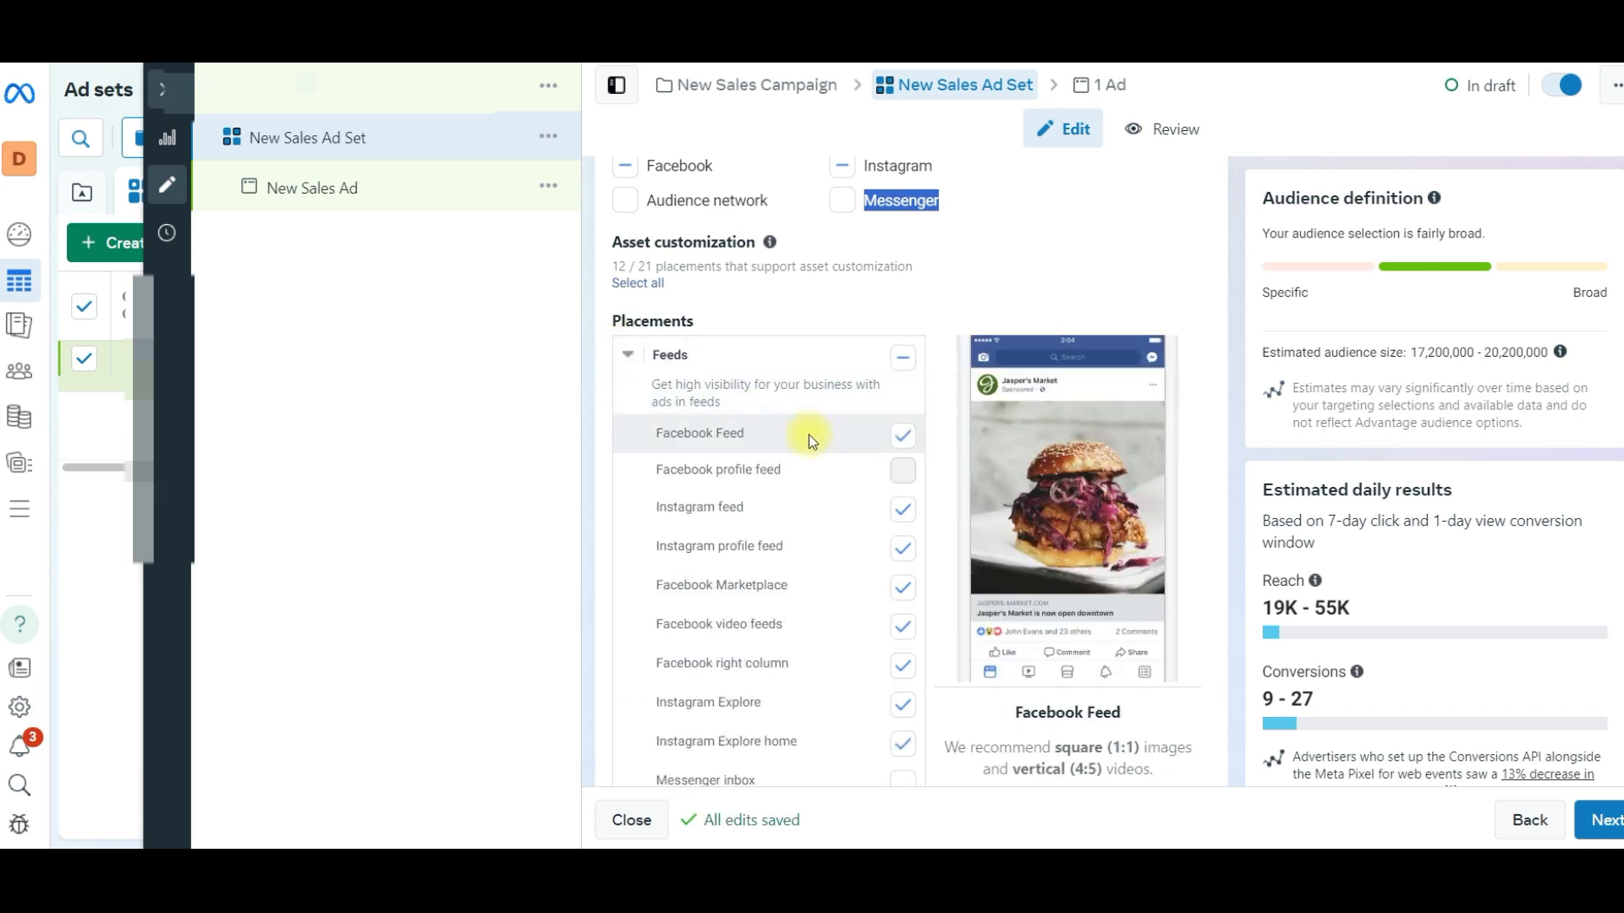
click(905, 558)
click(903, 588)
scroll(905, 630, down, 1)
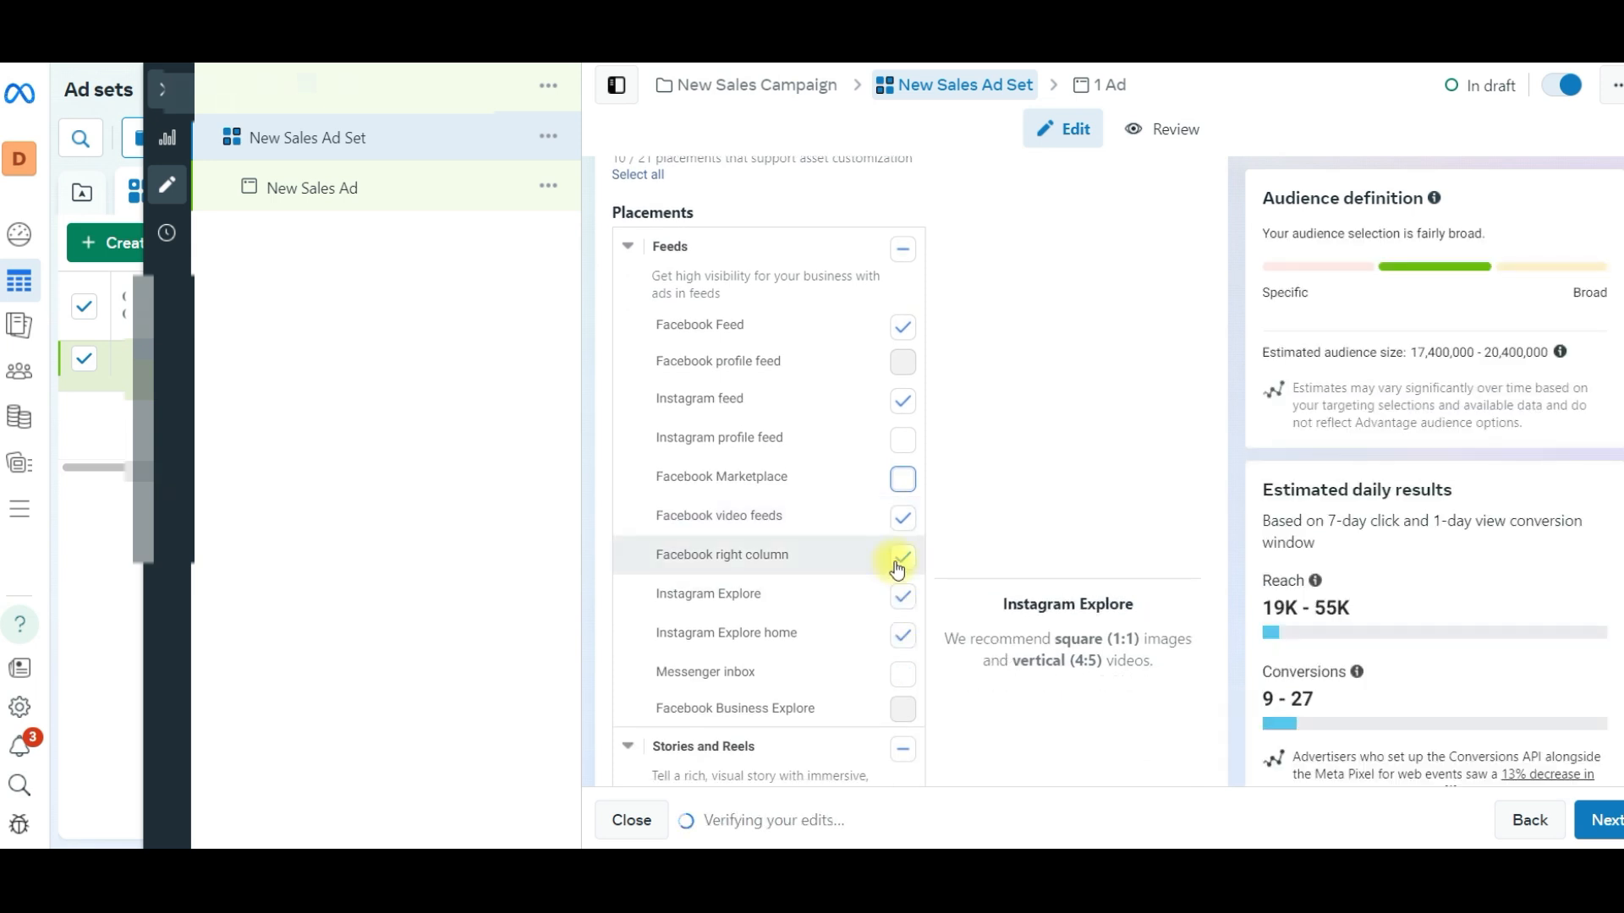
click(902, 556)
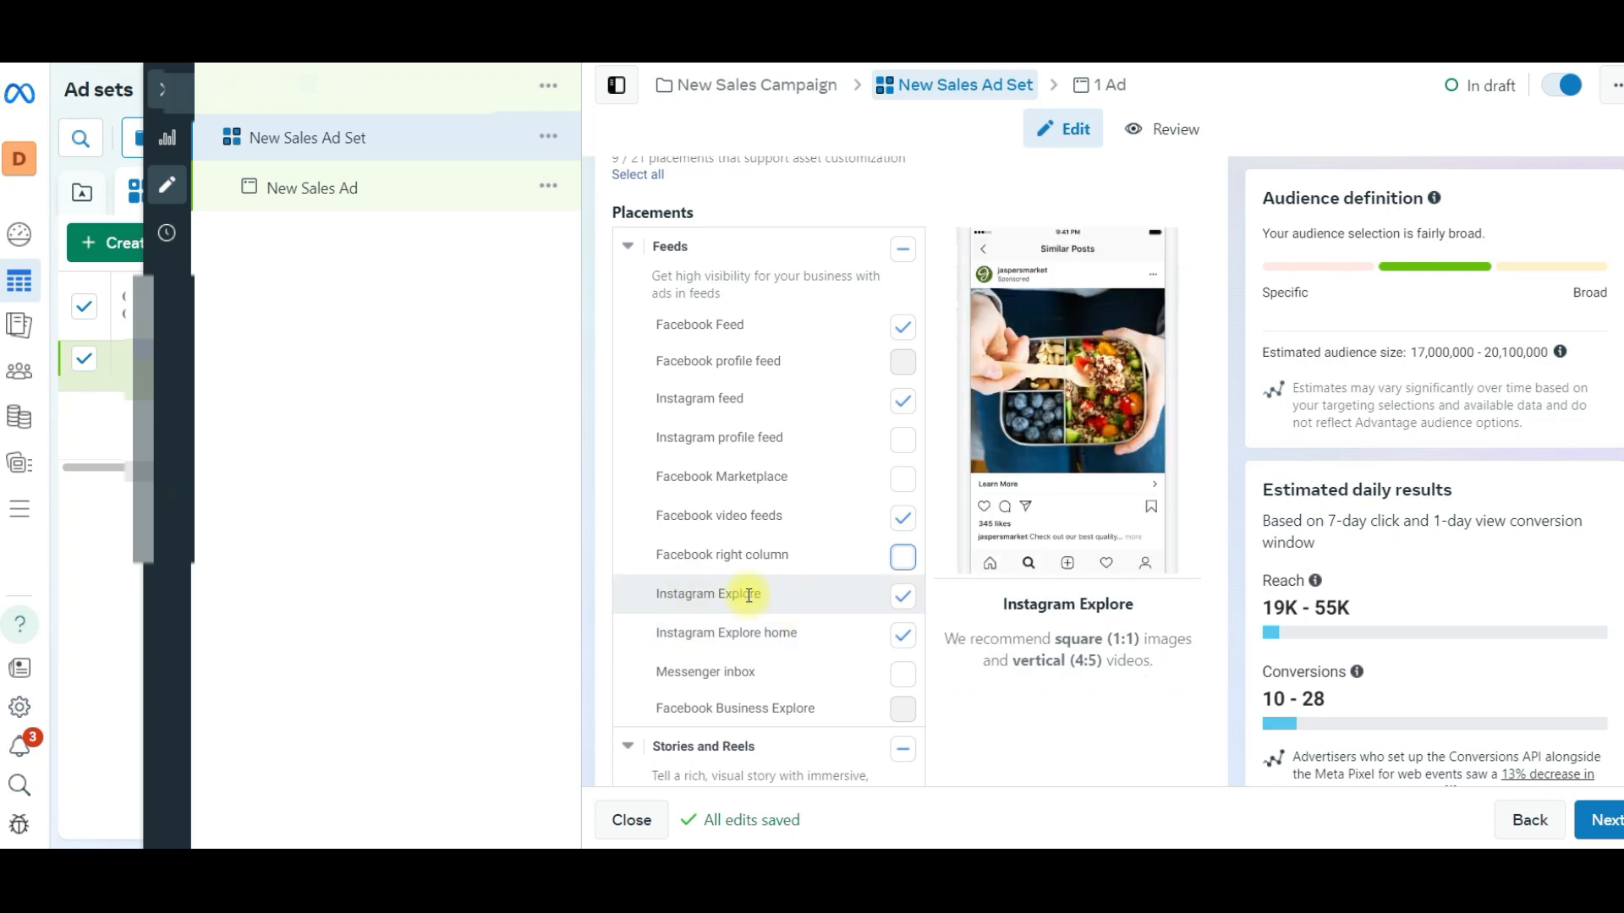
- Open New Sales Ad and set its media setup to manual upload
scroll(722, 409, up, 15)
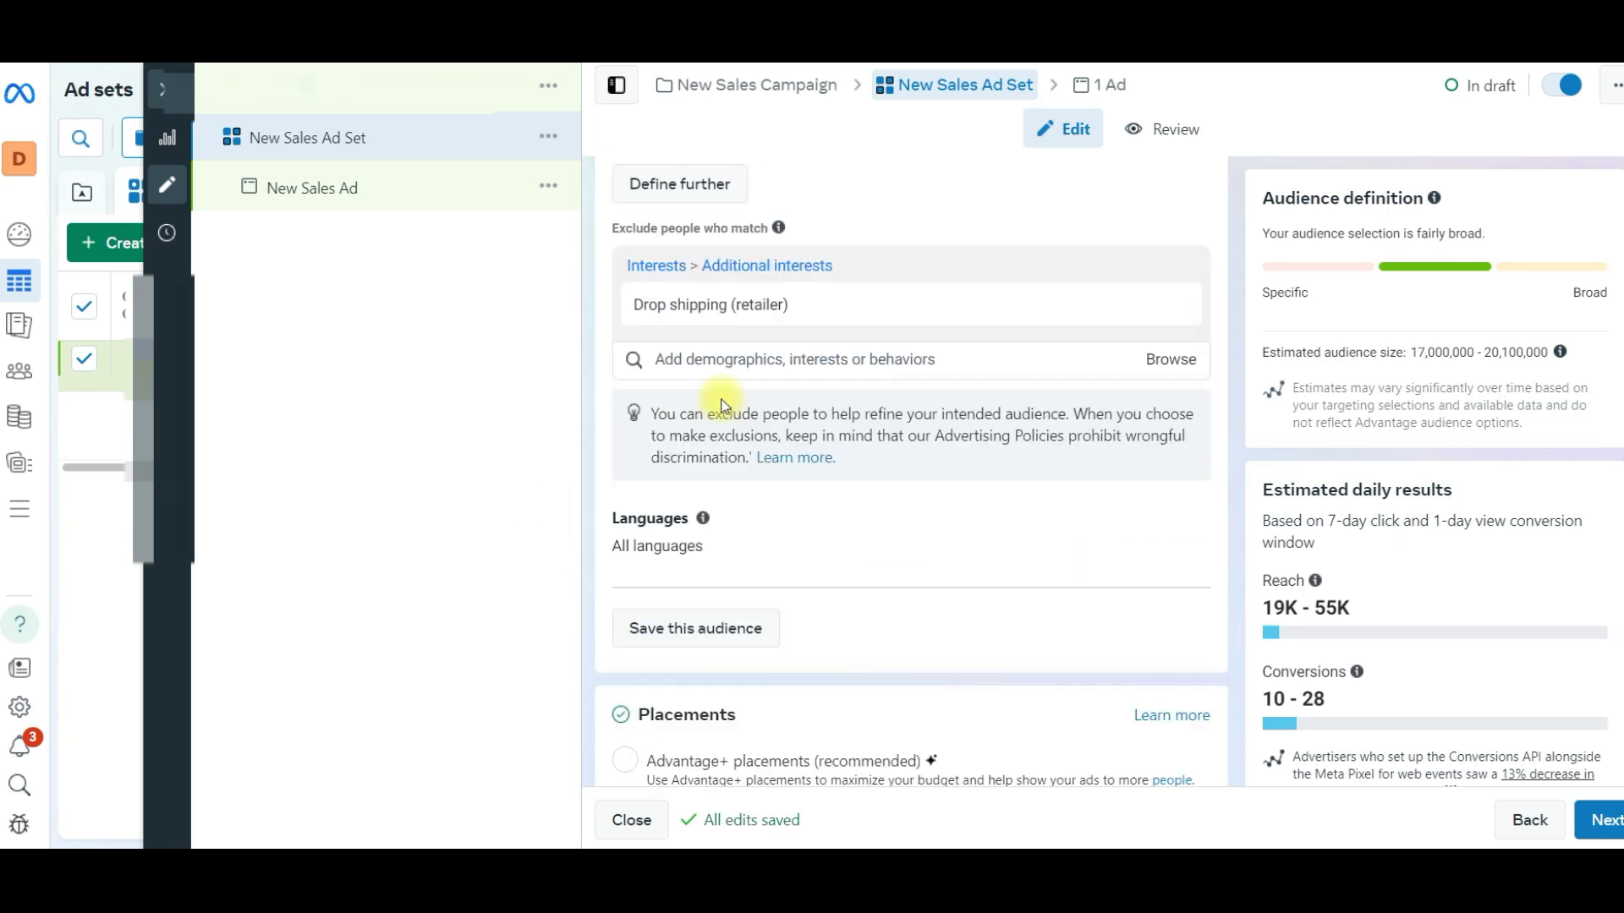
scroll(725, 406, up, 3)
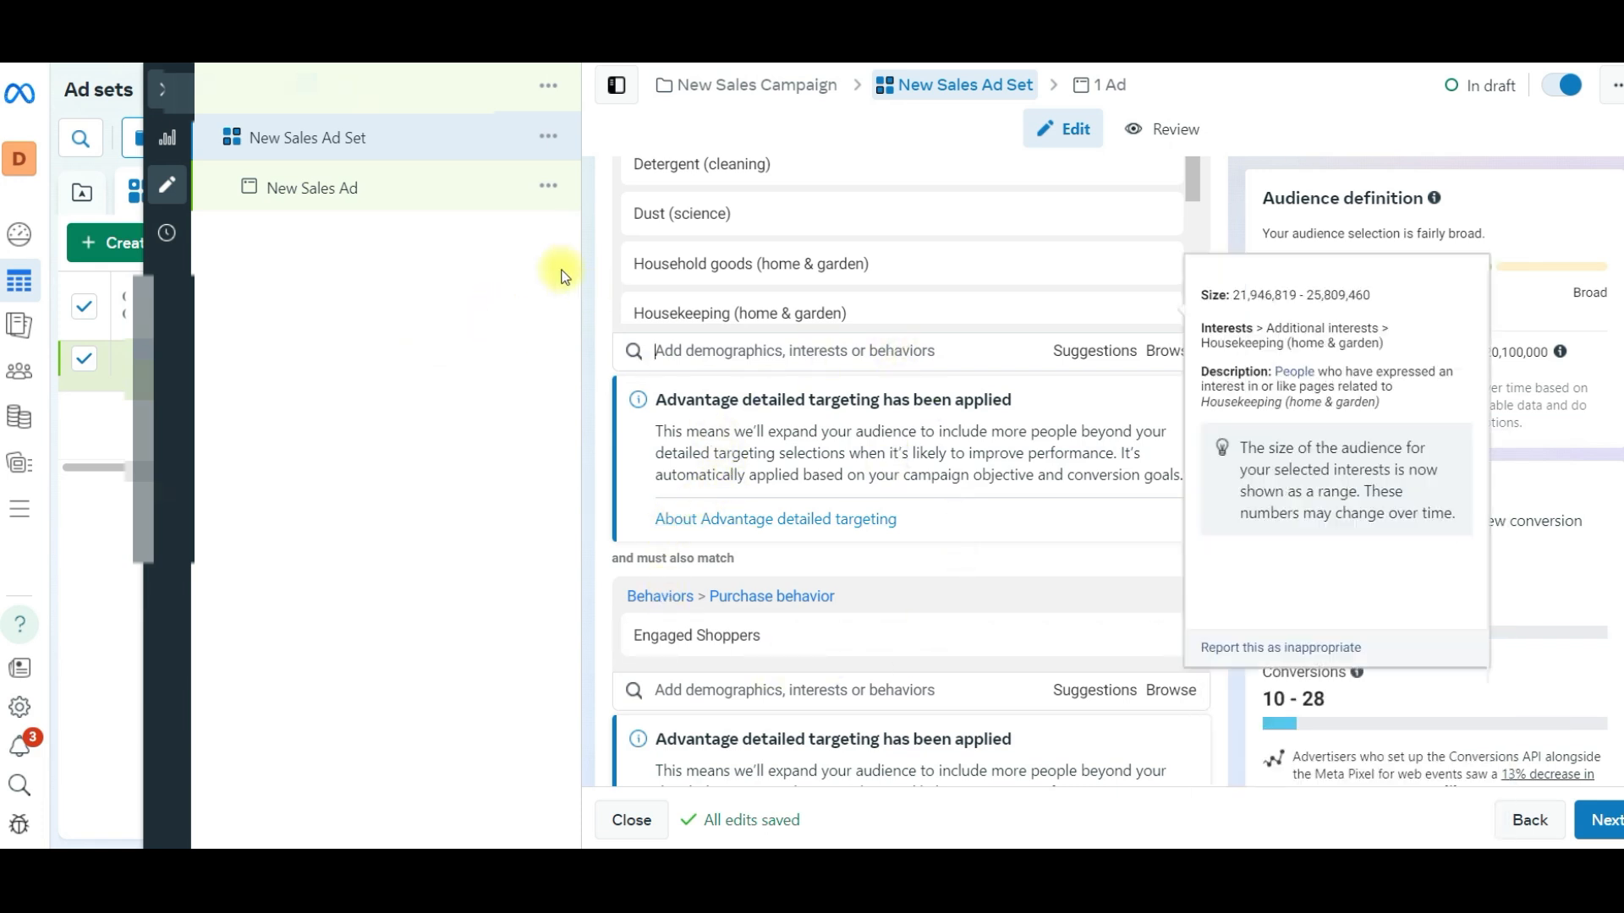
click(362, 194)
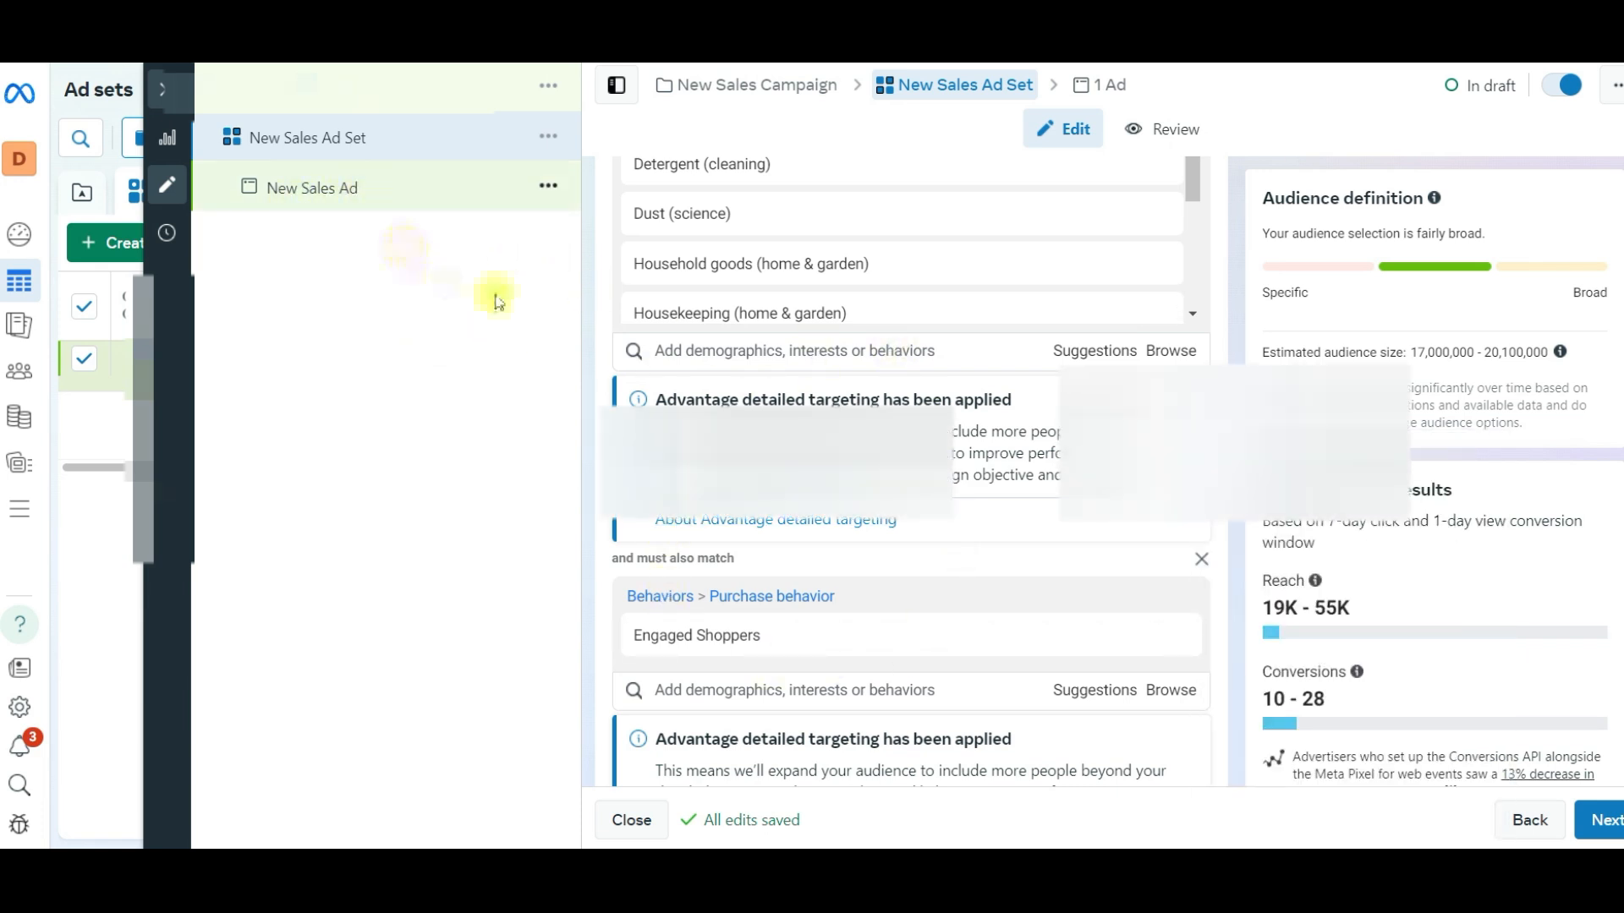
scroll(740, 565, down, 3)
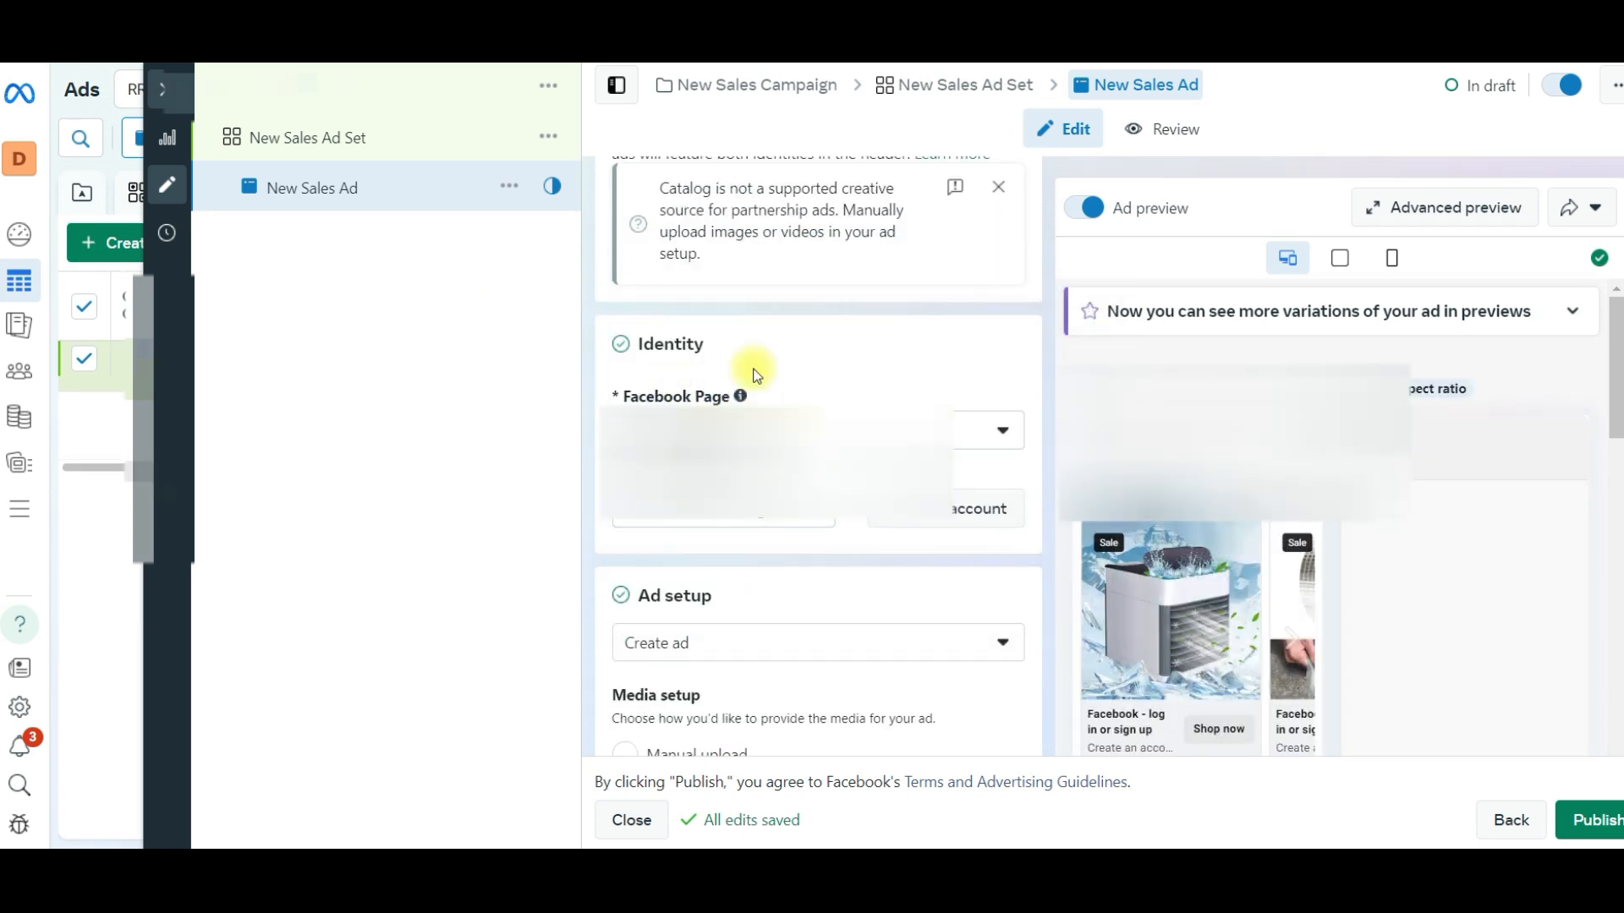
scroll(736, 397, down, 4)
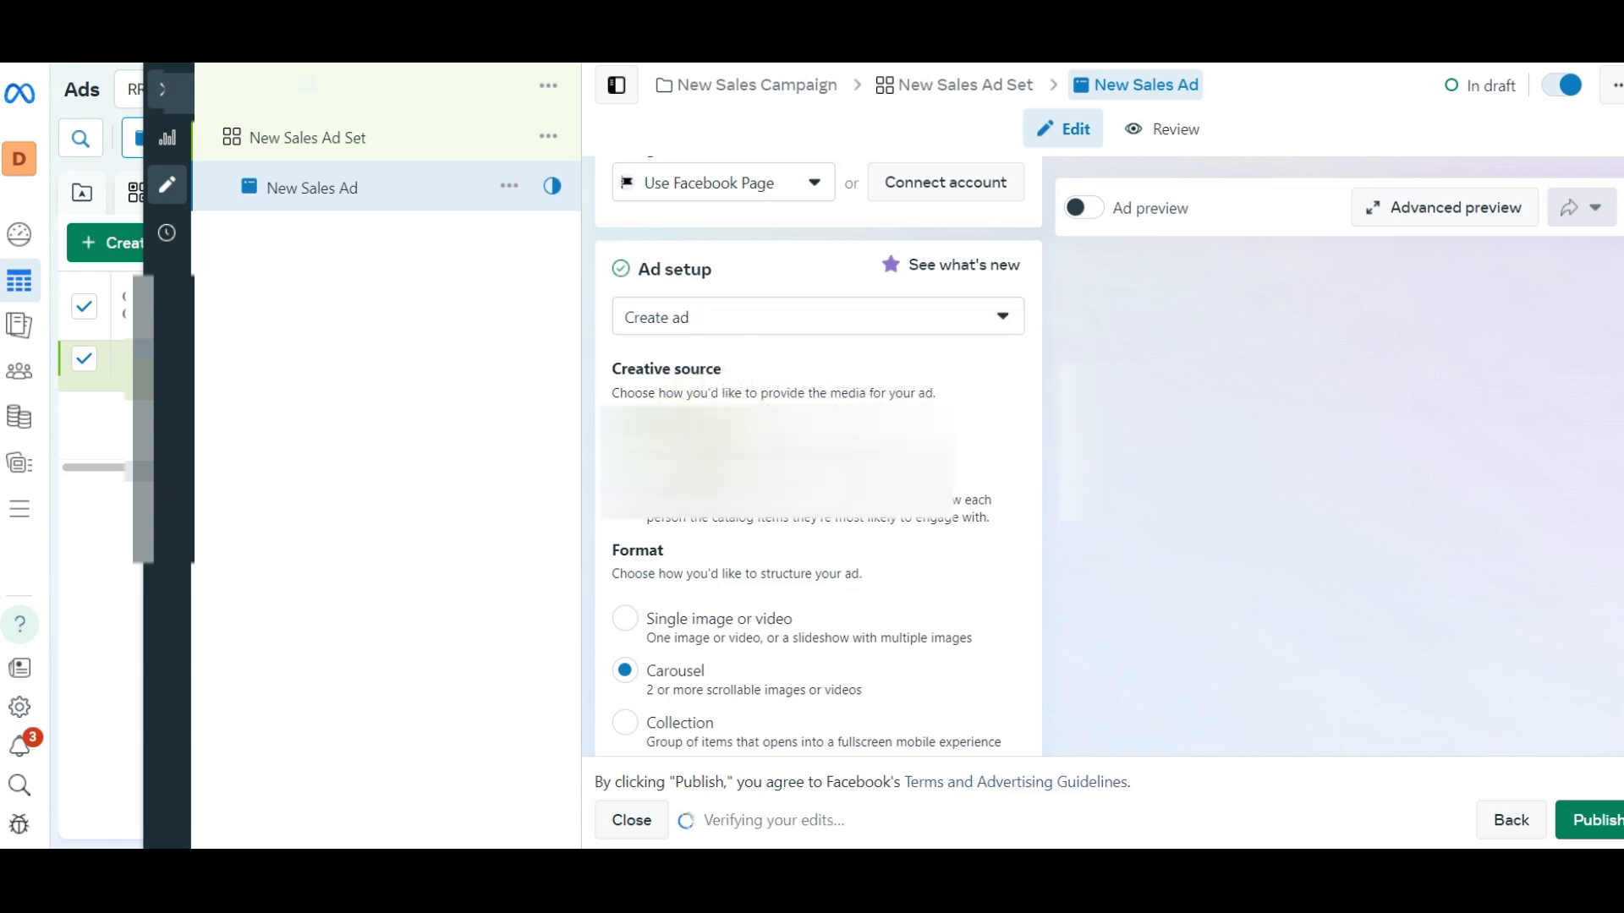
scroll(769, 528, down, 1)
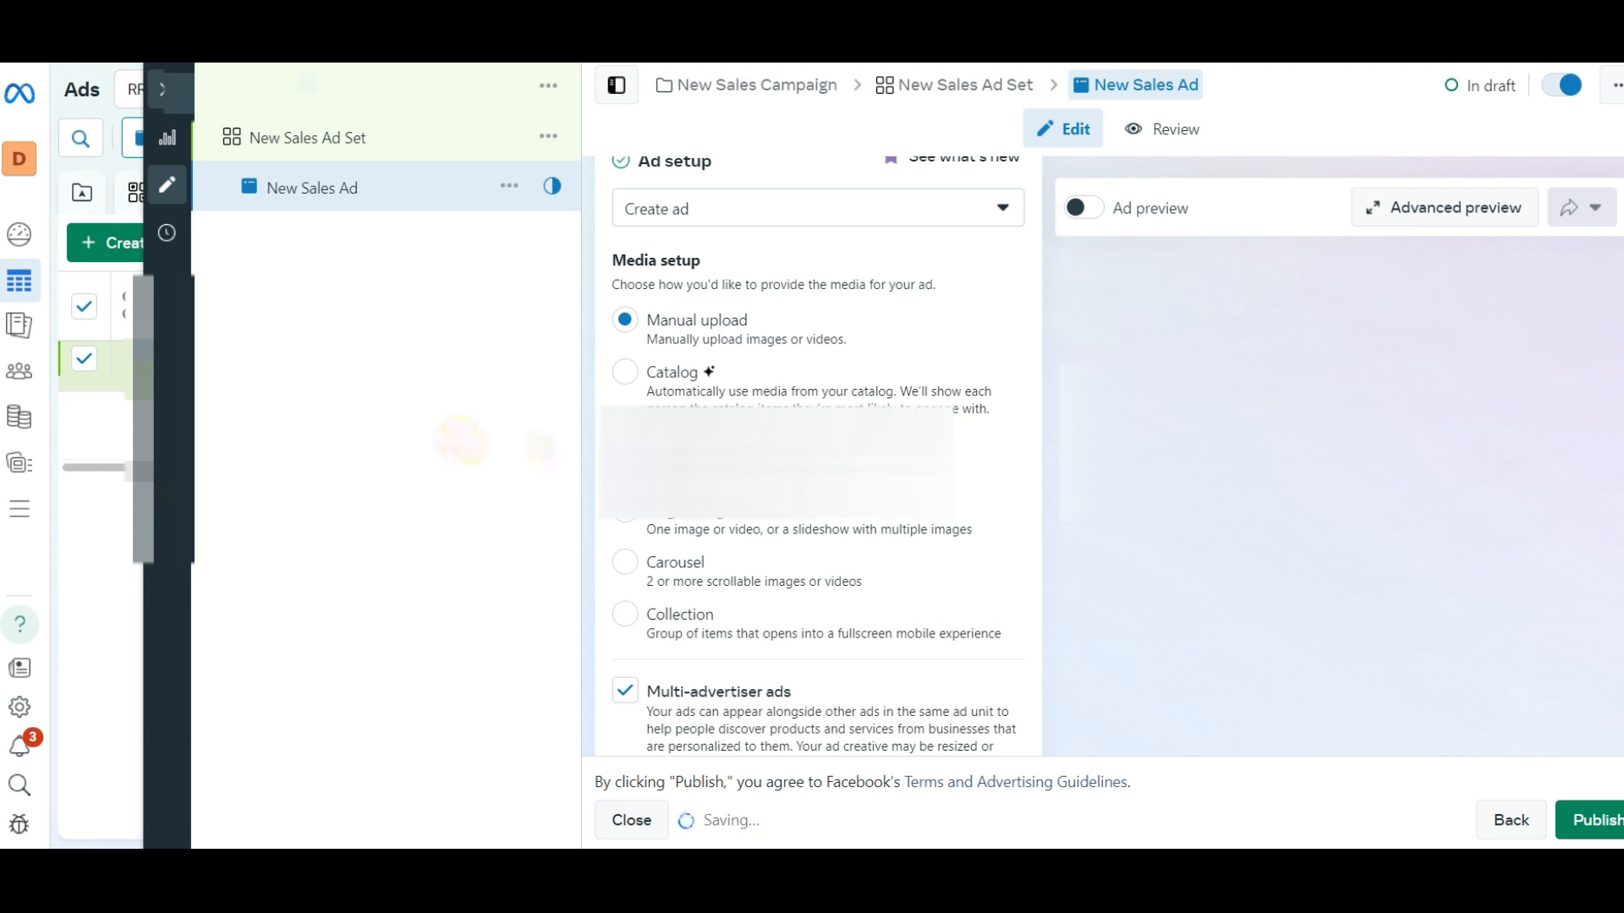
click(685, 380)
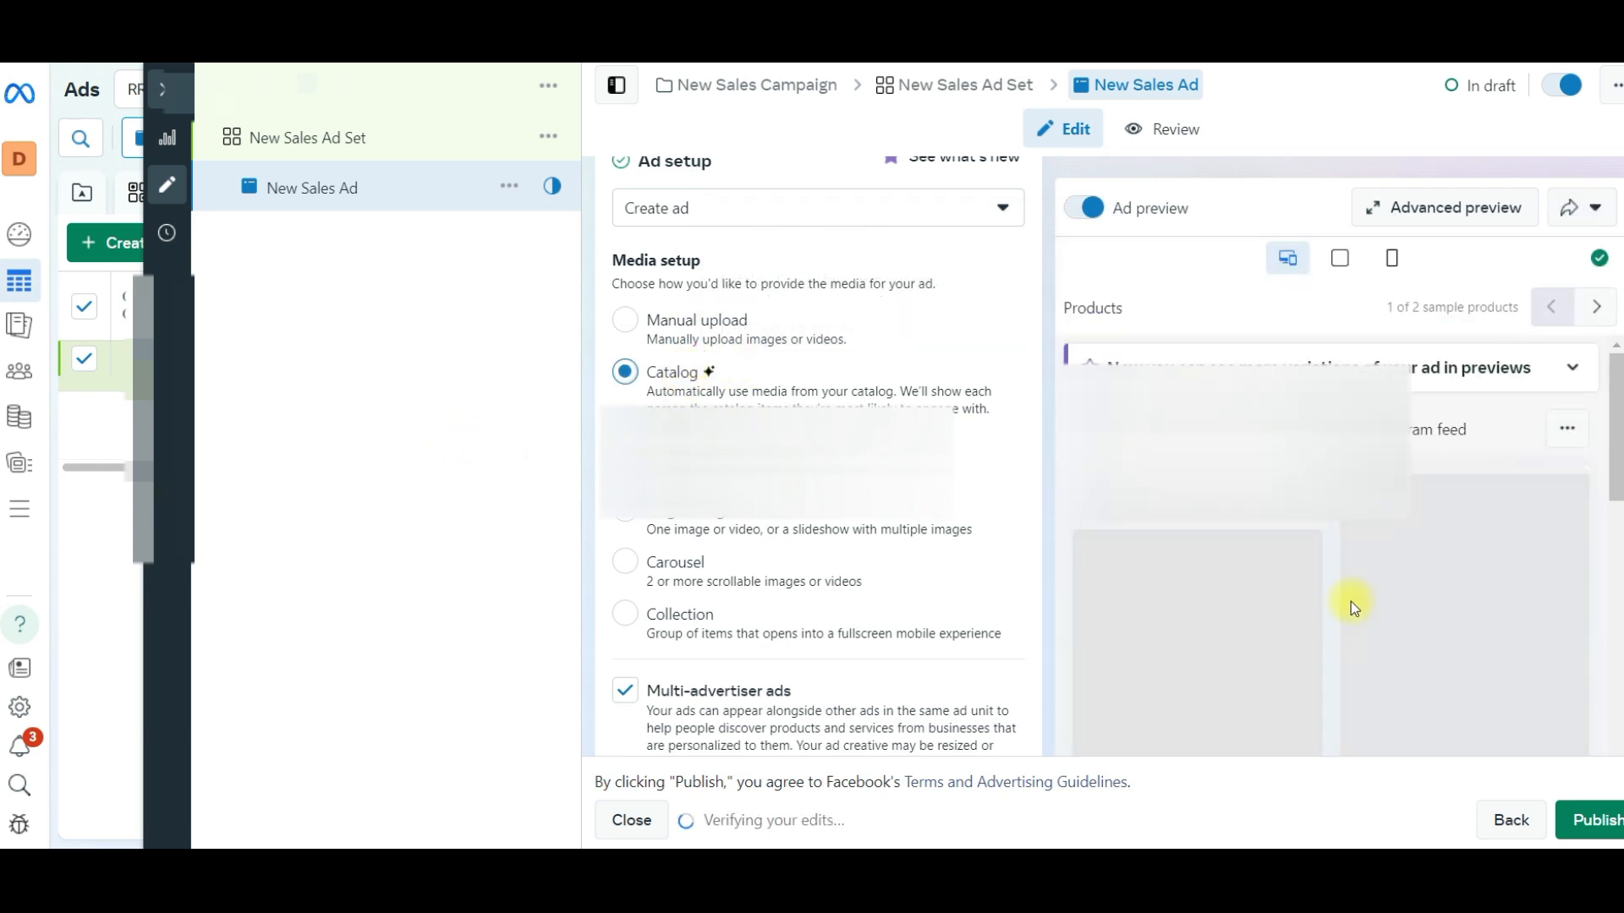
click(696, 334)
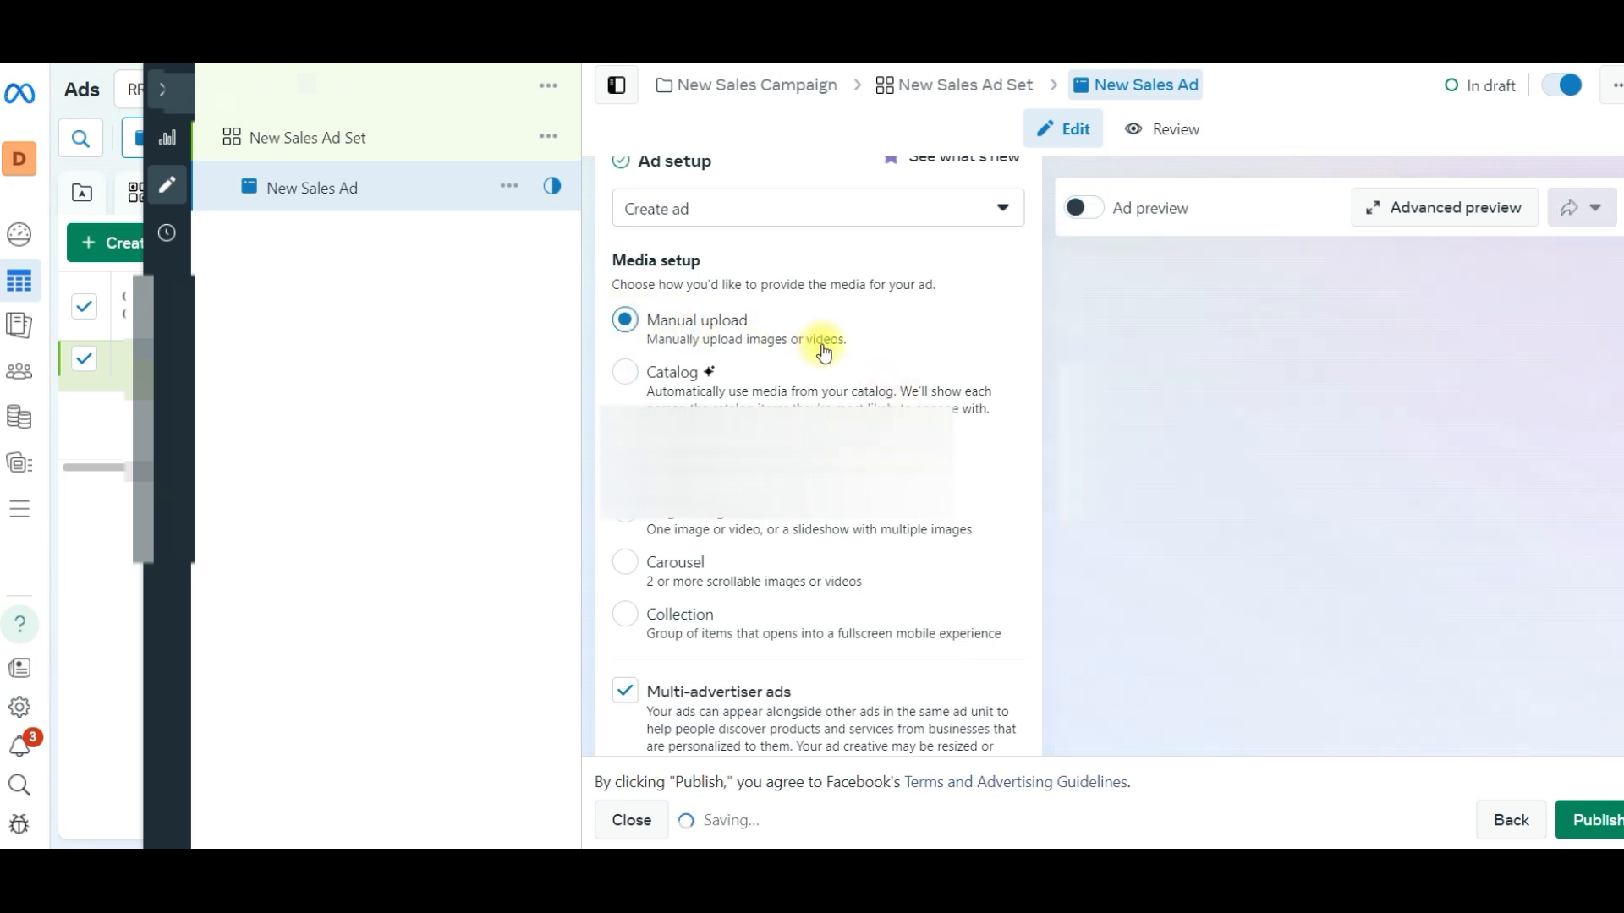
- Examine the ad's website URL, media, primary text, headline and description fields
scroll(827, 363, down, 5)
scroll(819, 376, down, 3)
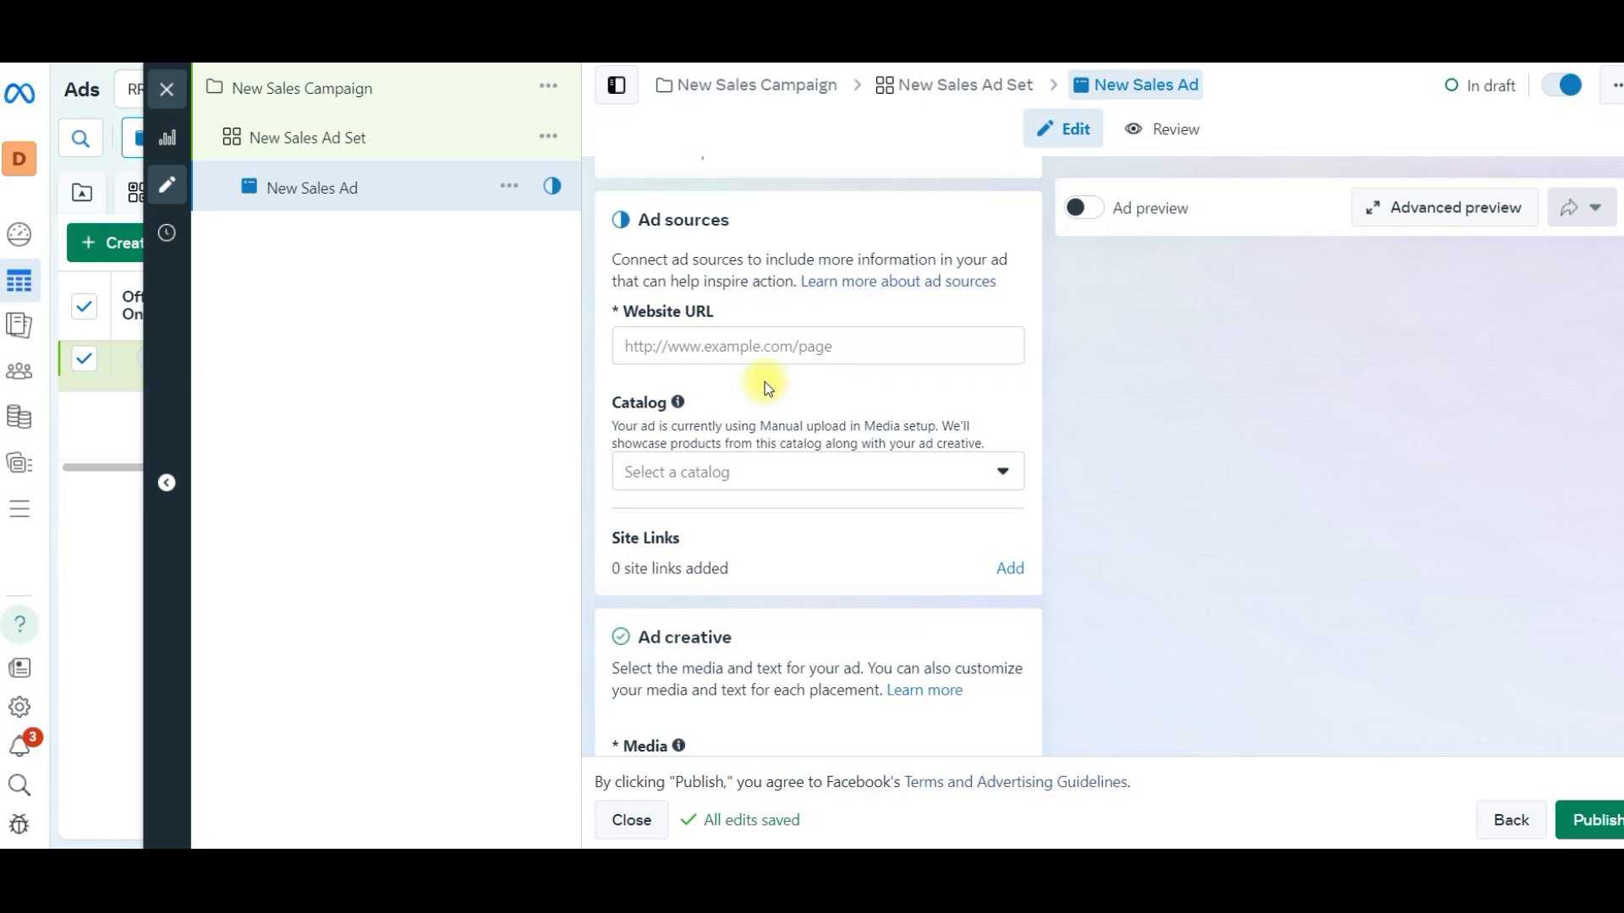
scroll(752, 380, down, 4)
scroll(713, 398, down, 4)
scroll(712, 389, up, 3)
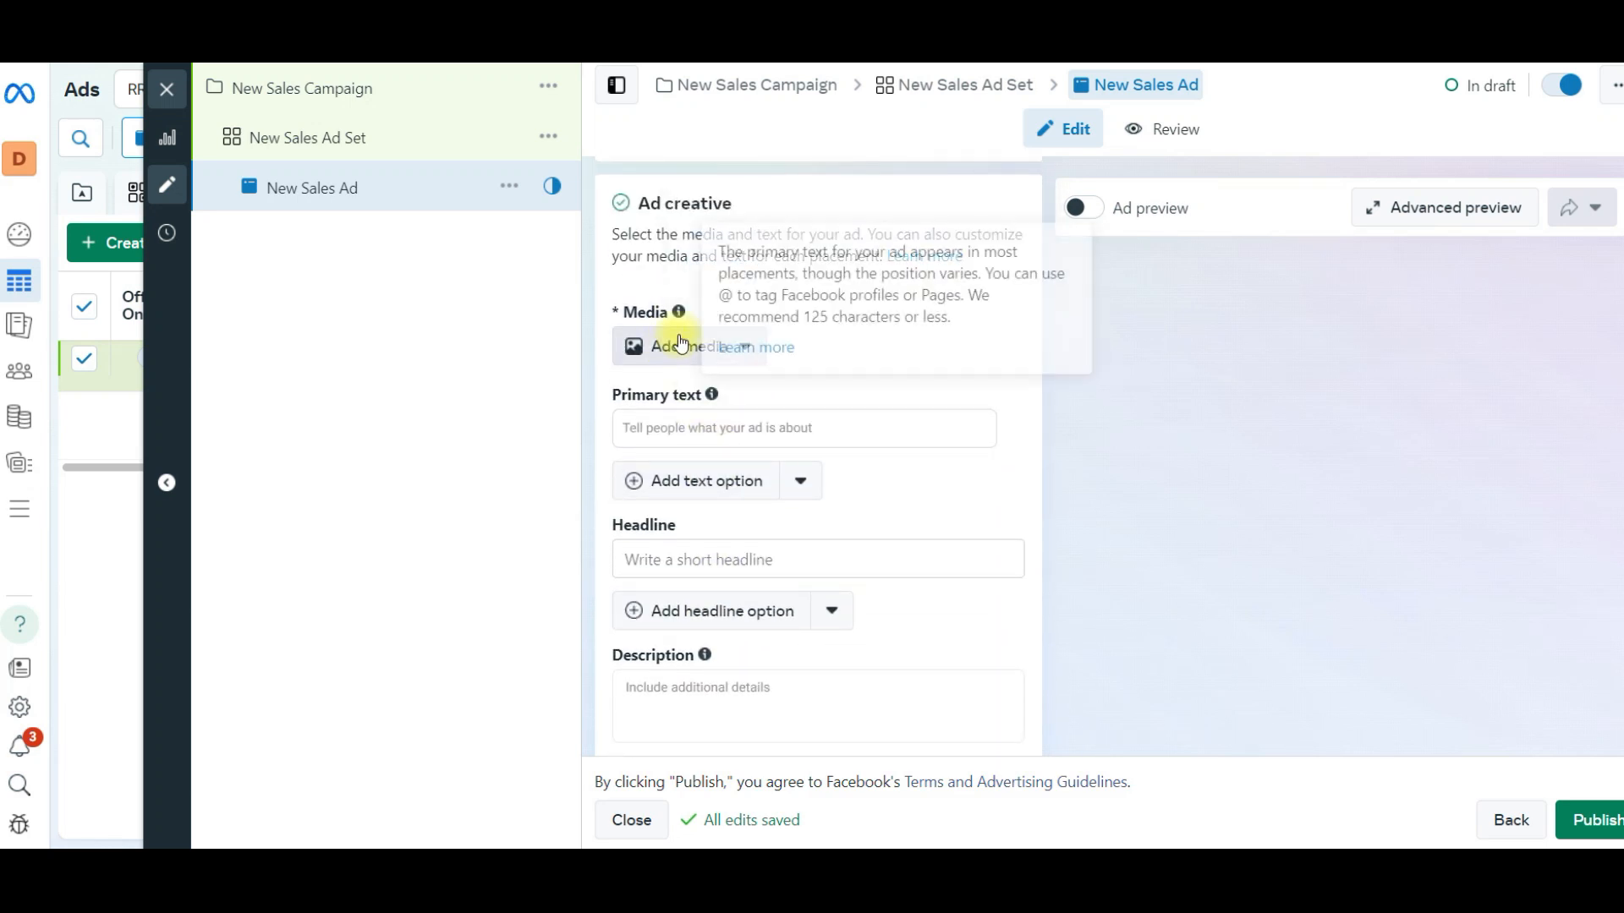
click(674, 428)
click(699, 556)
scroll(695, 583, down, 2)
click(692, 597)
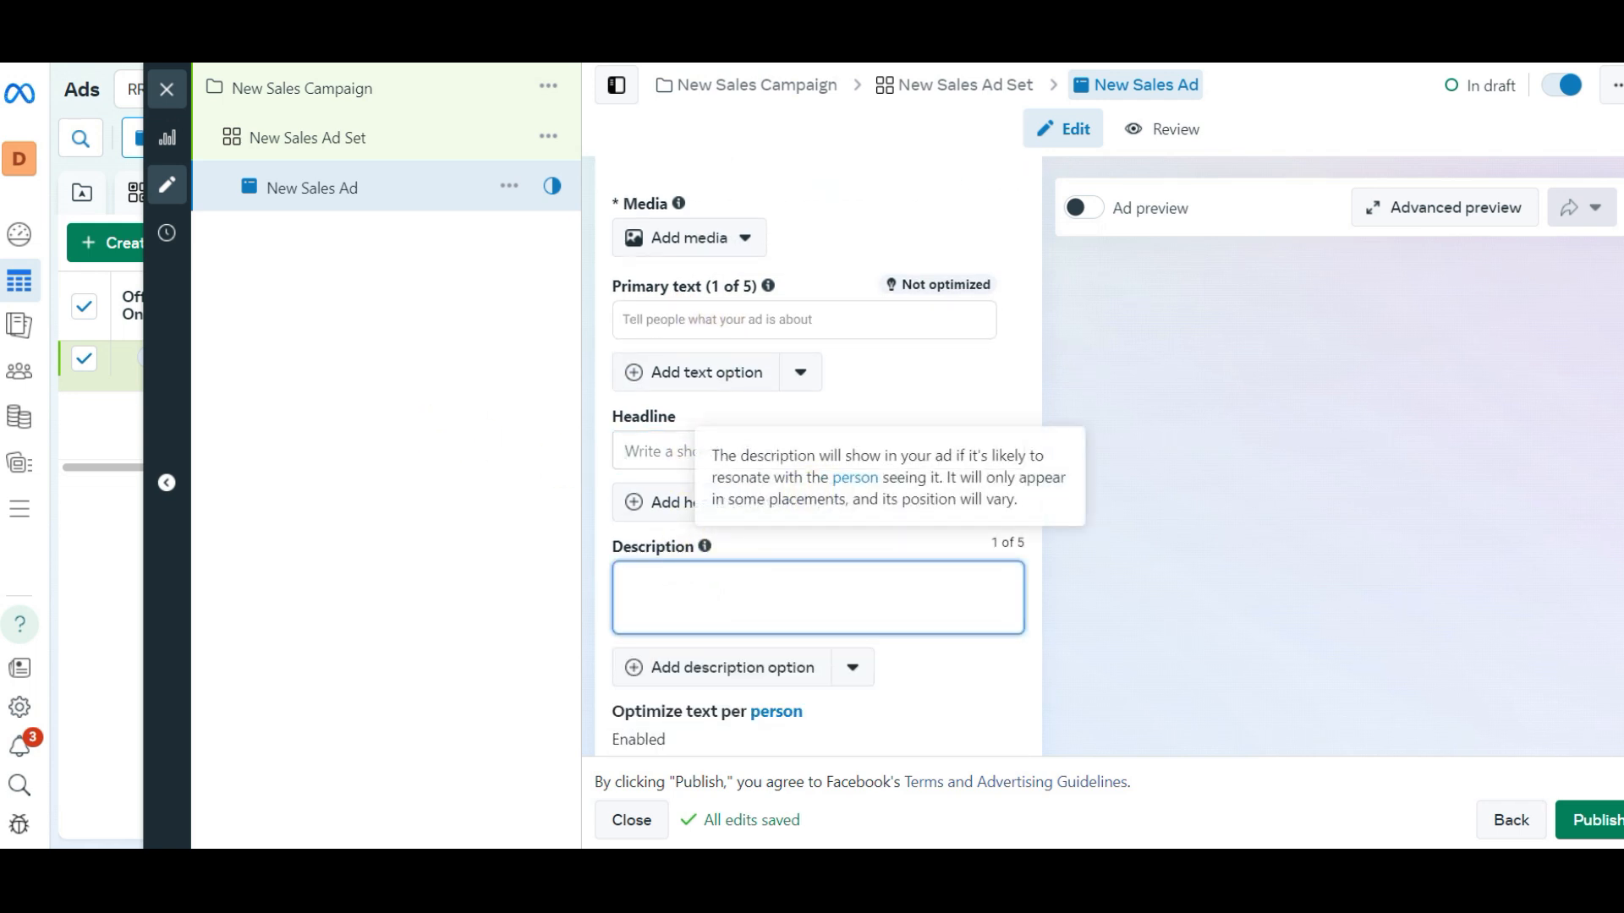
click(641, 312)
click(683, 437)
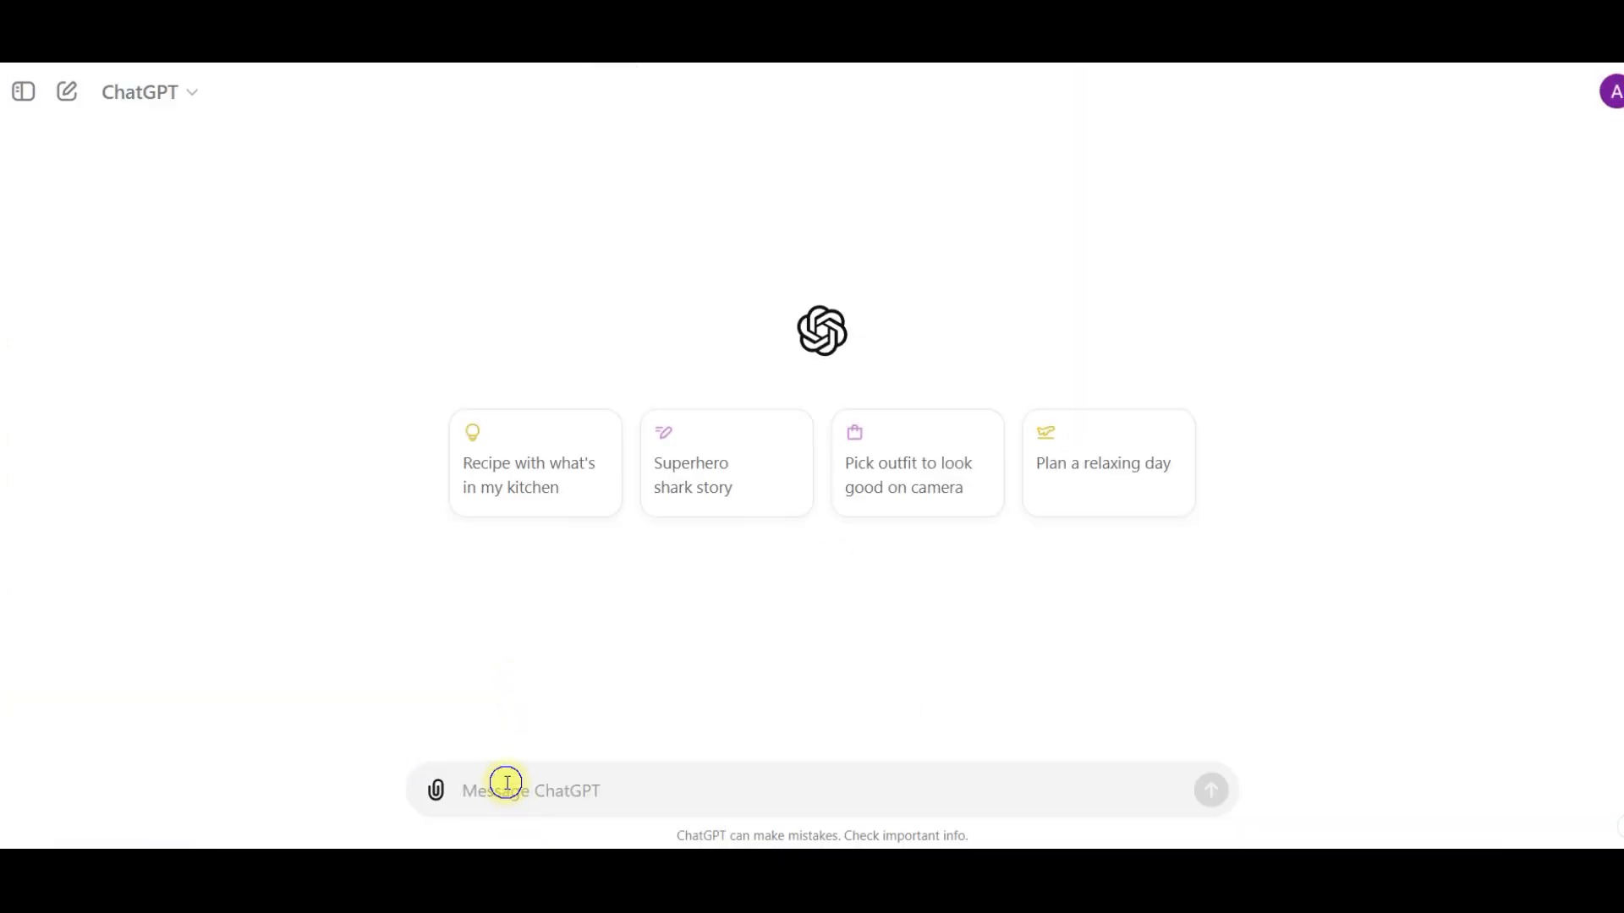
- Paste the product name Crystal Stone Polishing Agent into the ChatGPT message and copy the Stone Stain Remover Cleaner paragraph from the Shopify product description
right_click(506, 783)
click(562, 536)
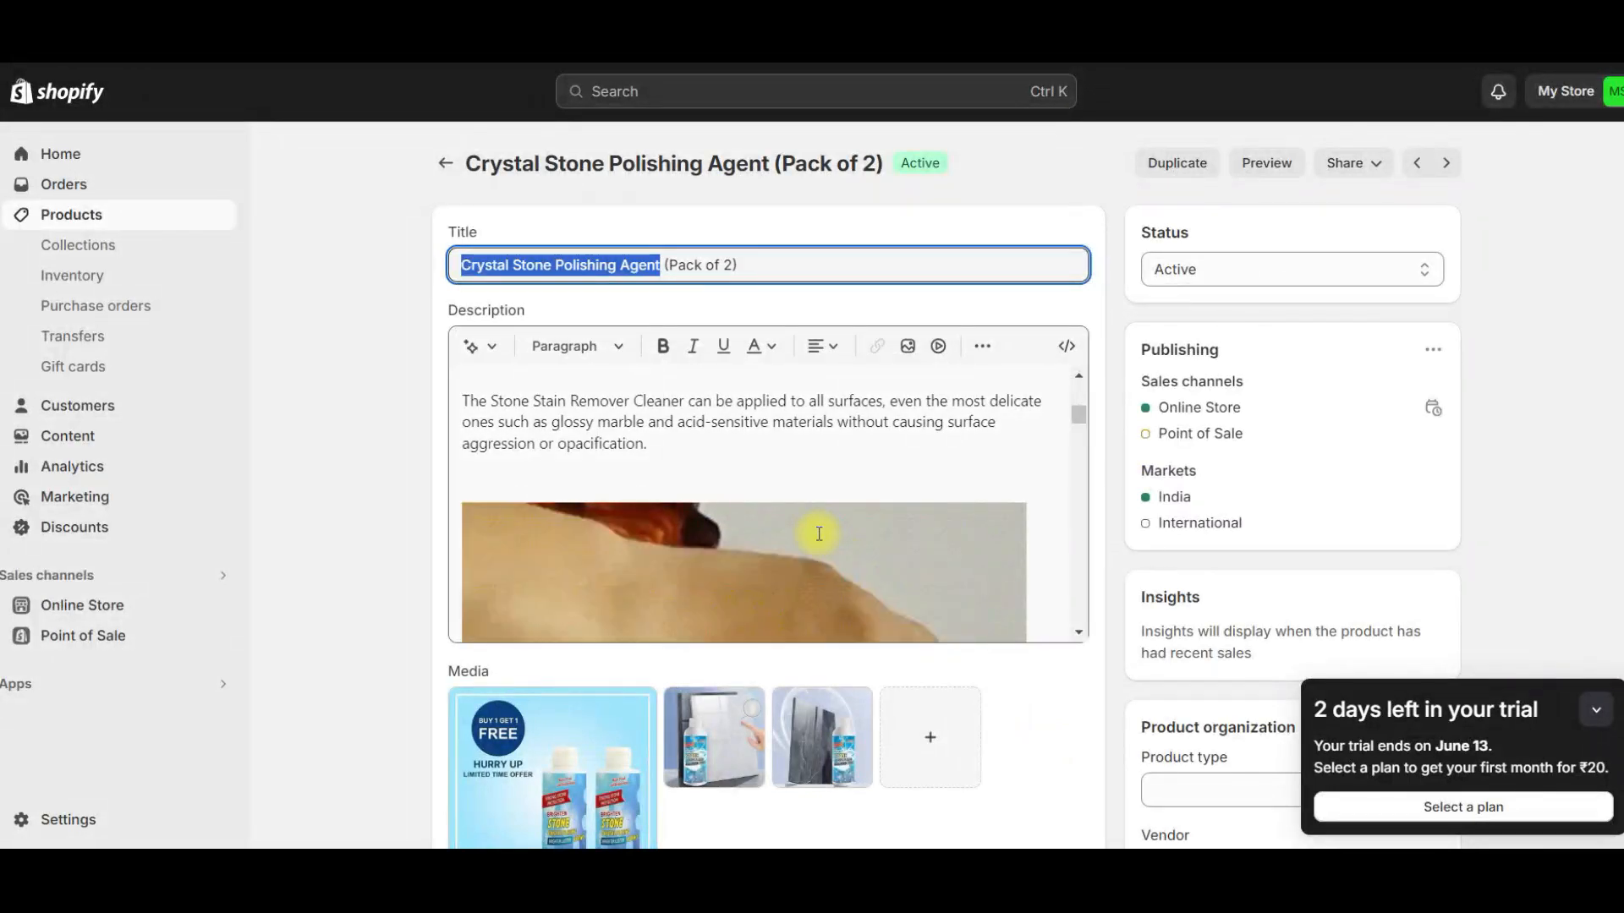
triple_click(598, 427)
right_click(620, 453)
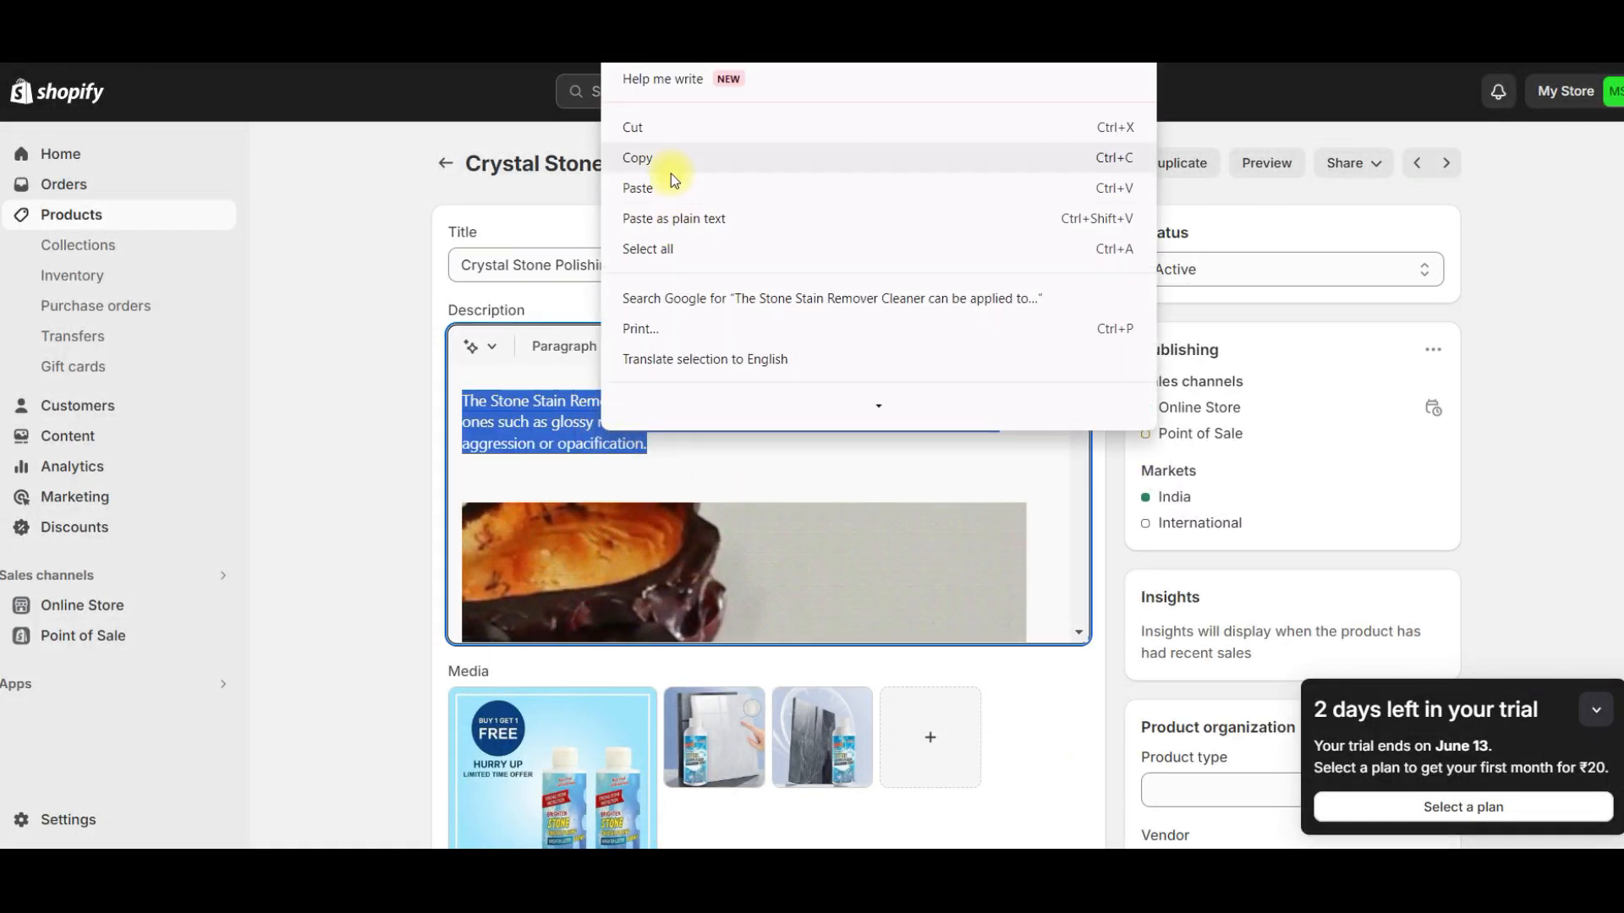
click(668, 161)
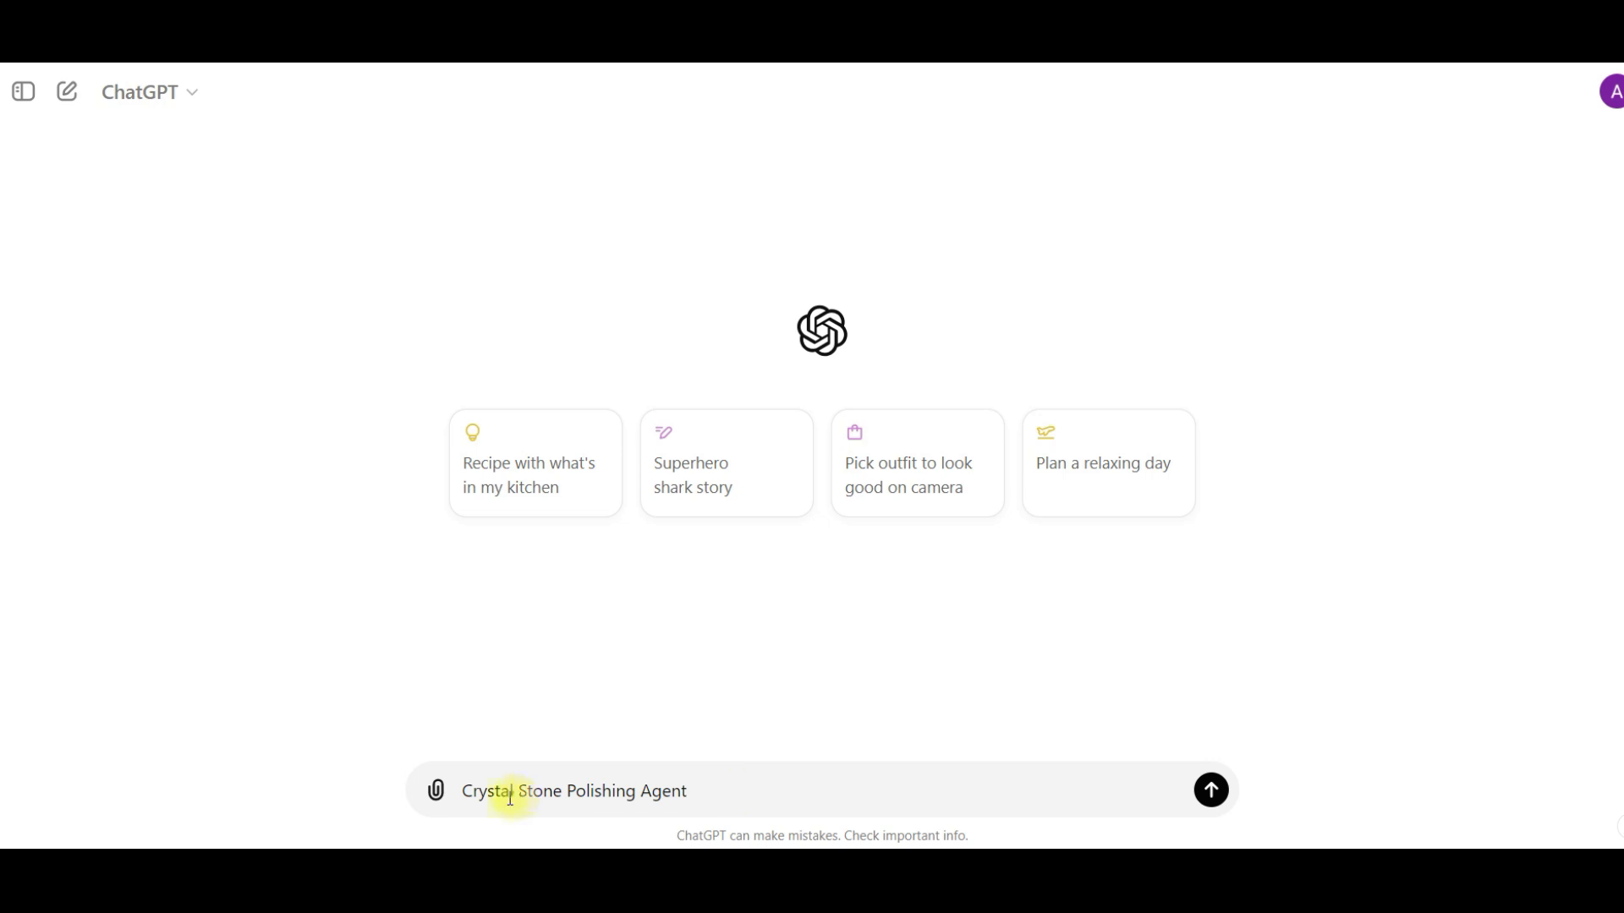
- In the ChatGPT message, label the name with "Product name -", add "Product description -" and paste the copied description after it
click(465, 791)
text(Produ)
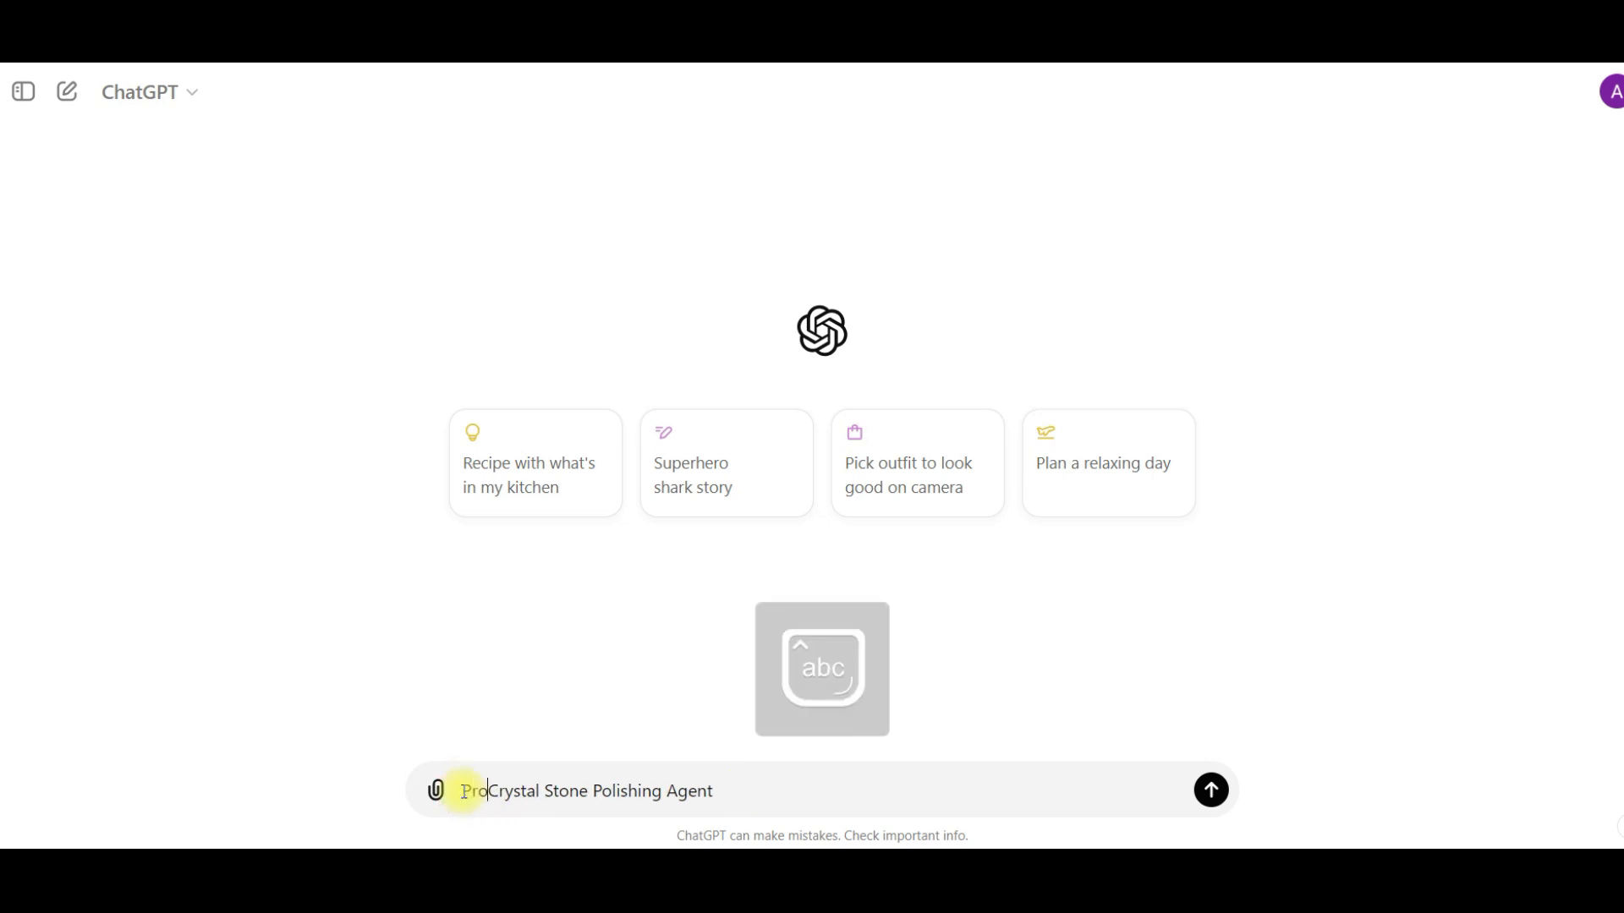
text(ct name -)
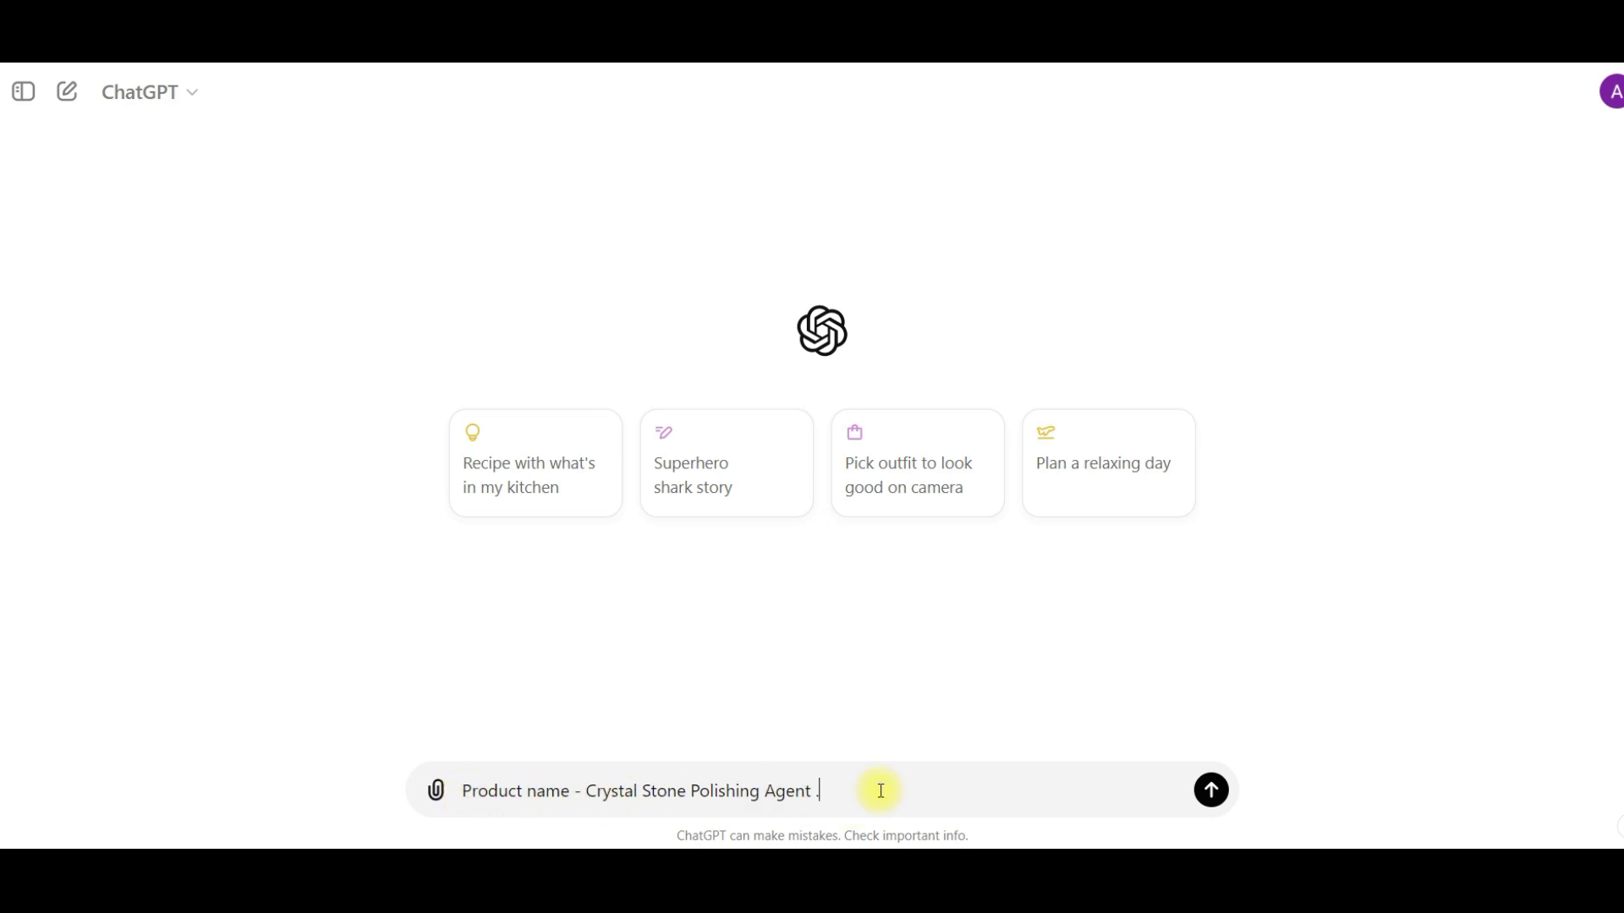
text(. Produ)
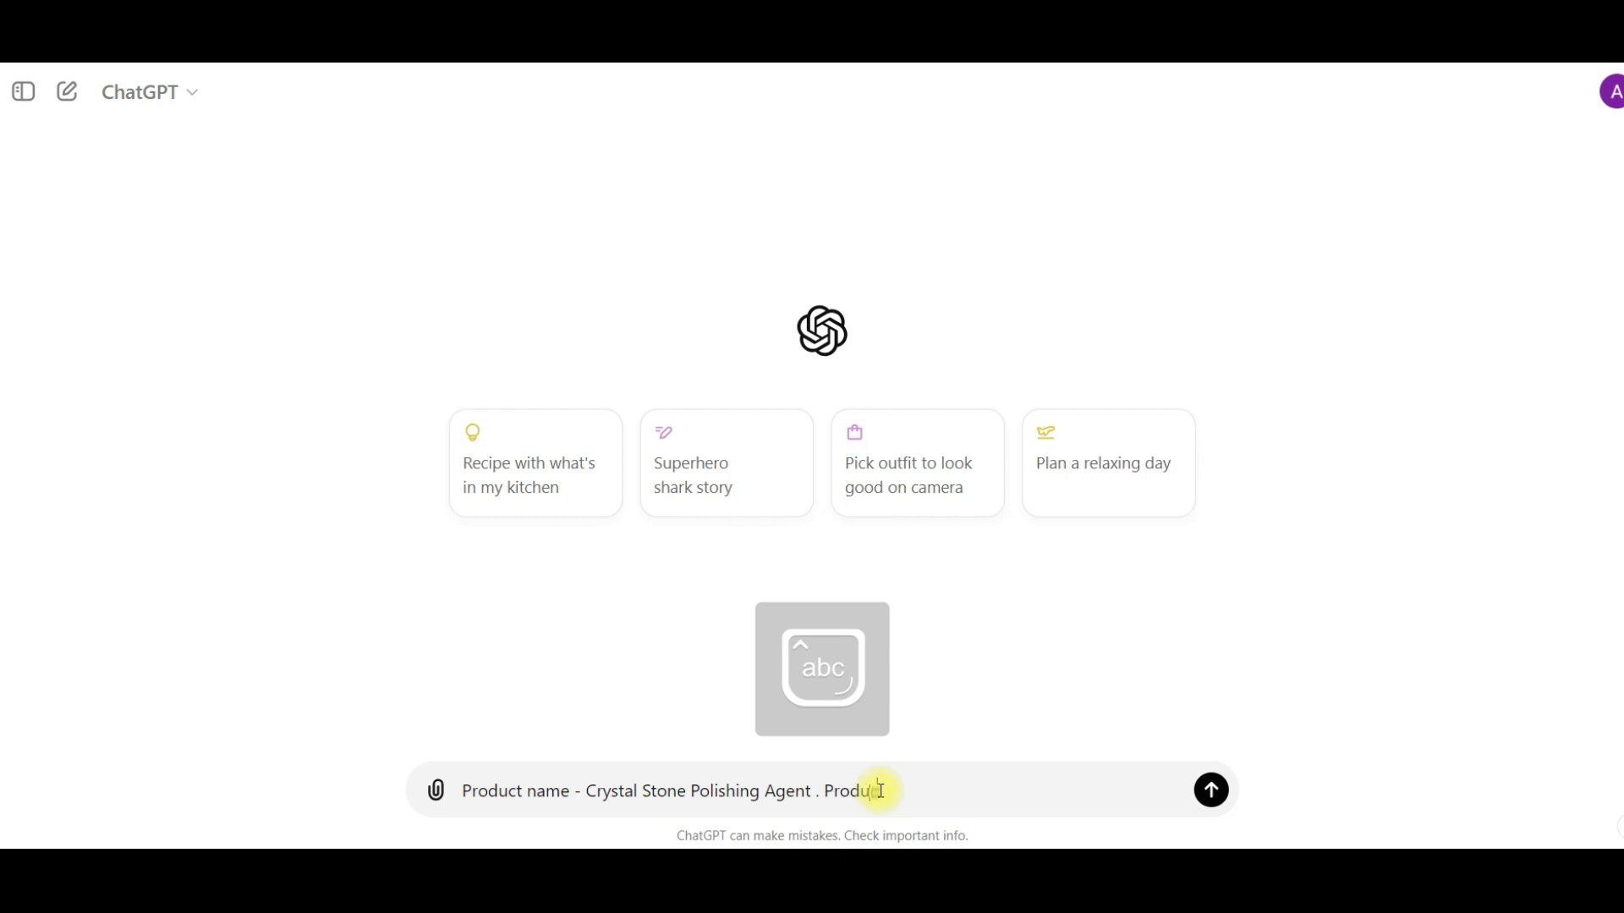
text(ct description -)
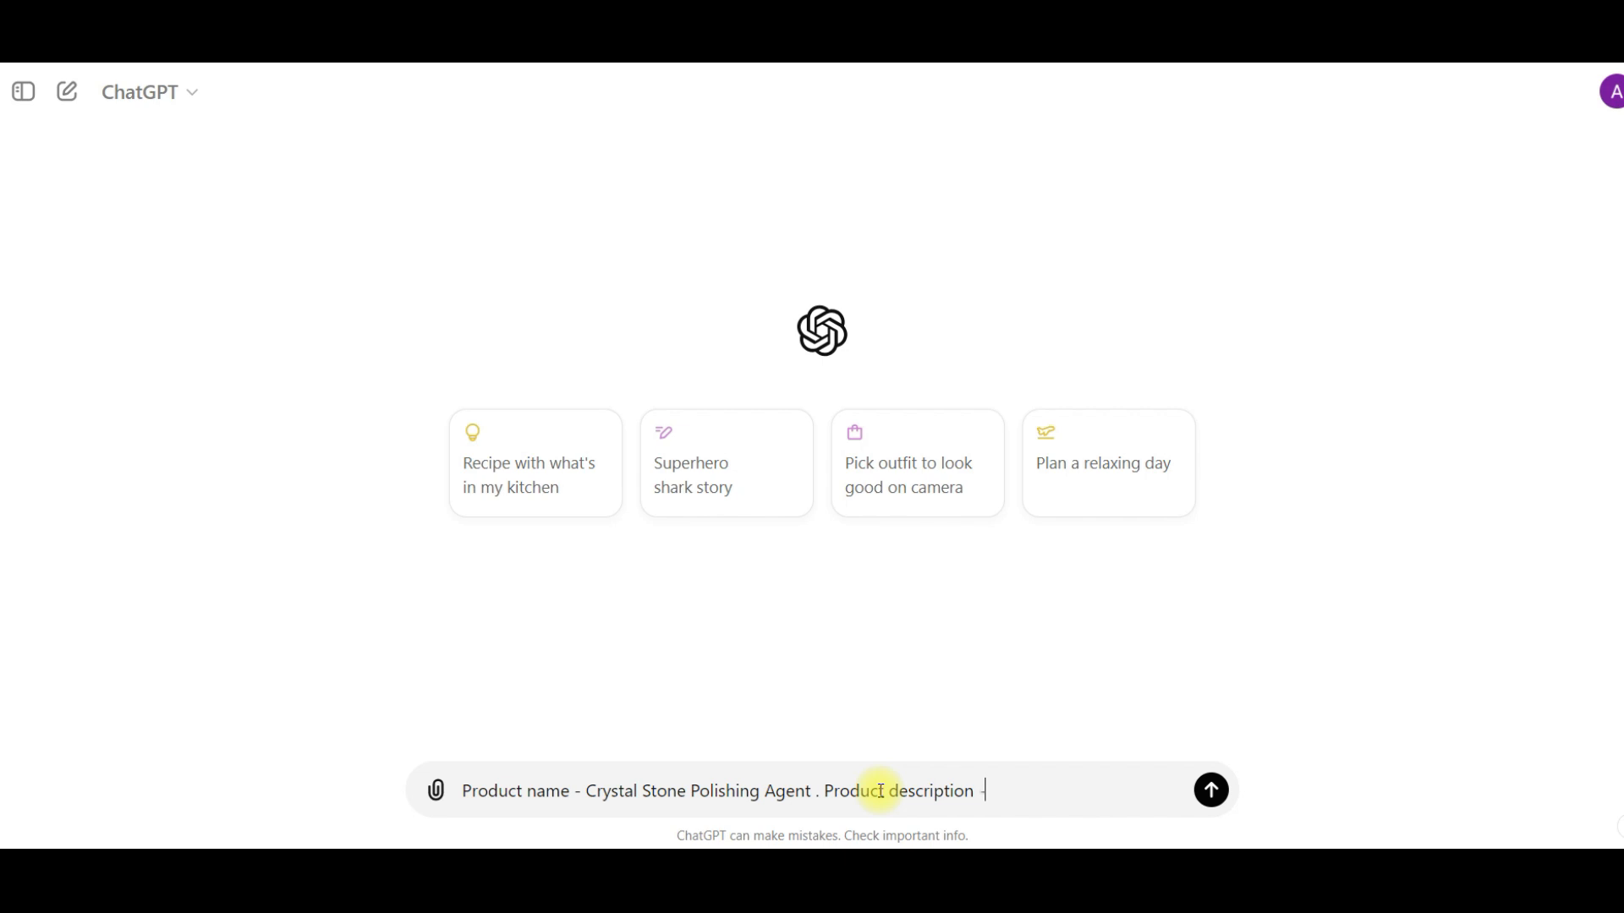
key(ctrl+v)
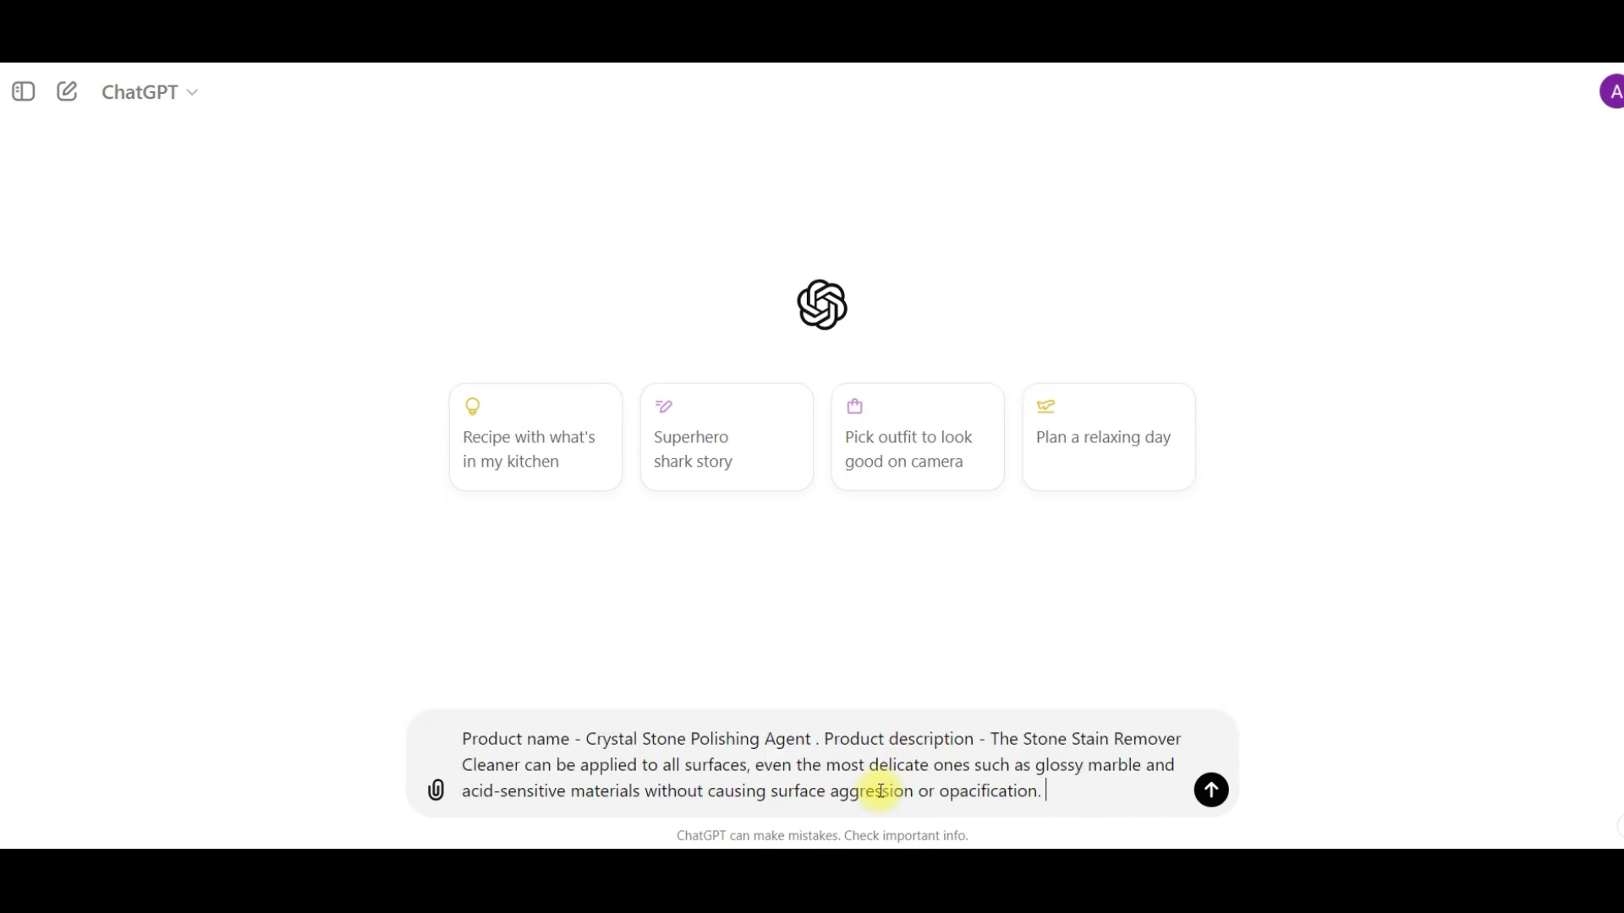
- Complete the message with "Generate facebook primary text for this product" and send it
text(Gen)
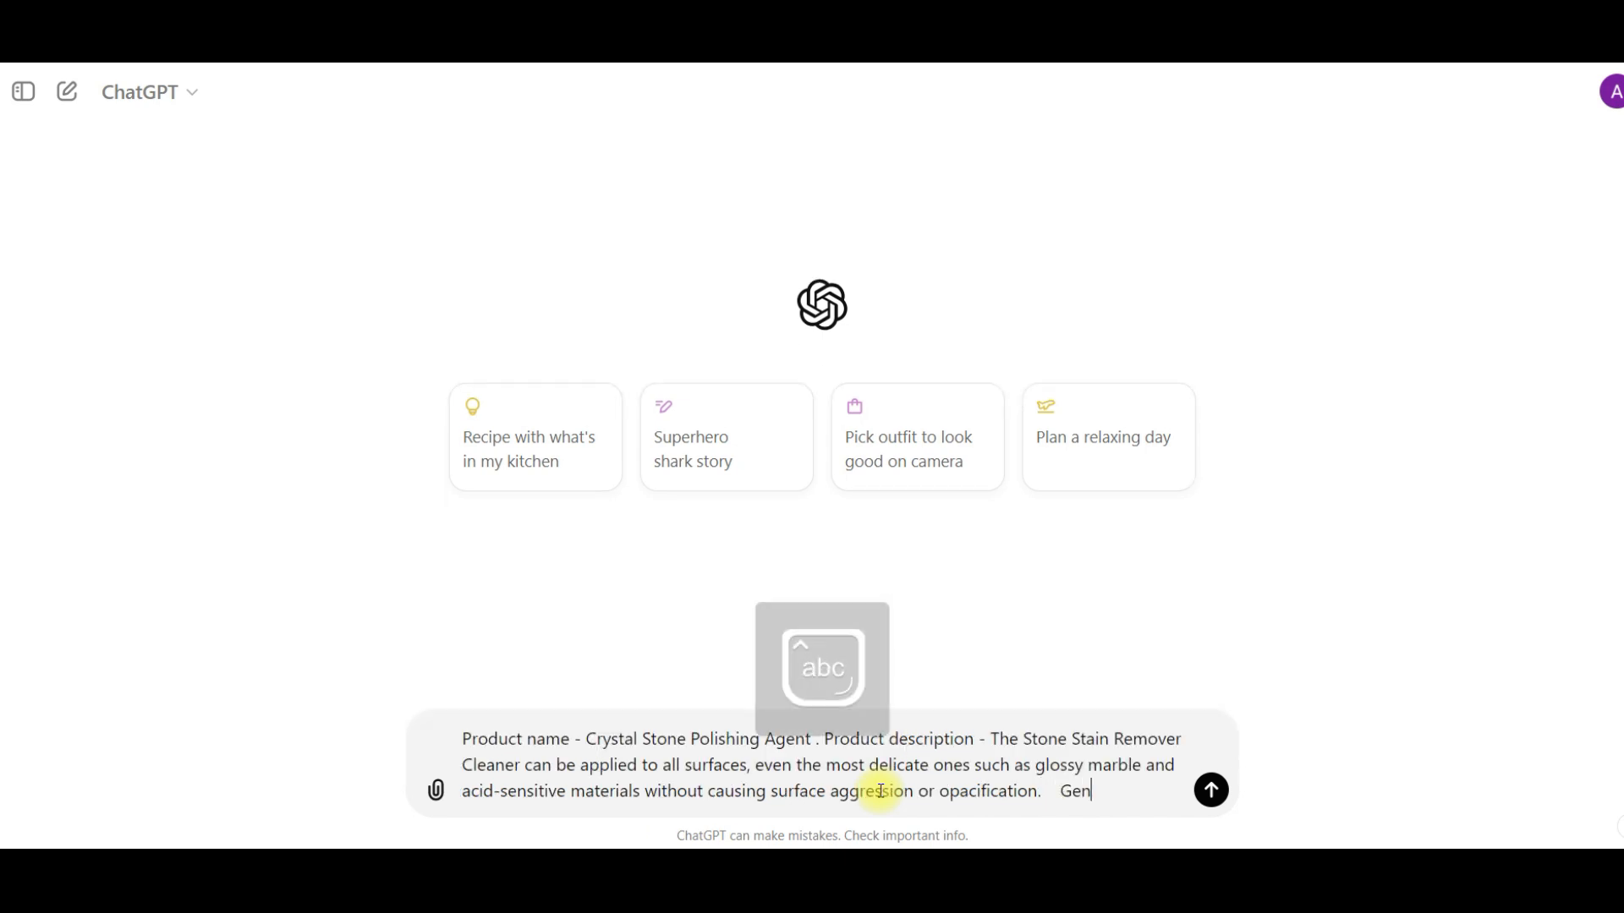
text(erate facebook primary text for this product)
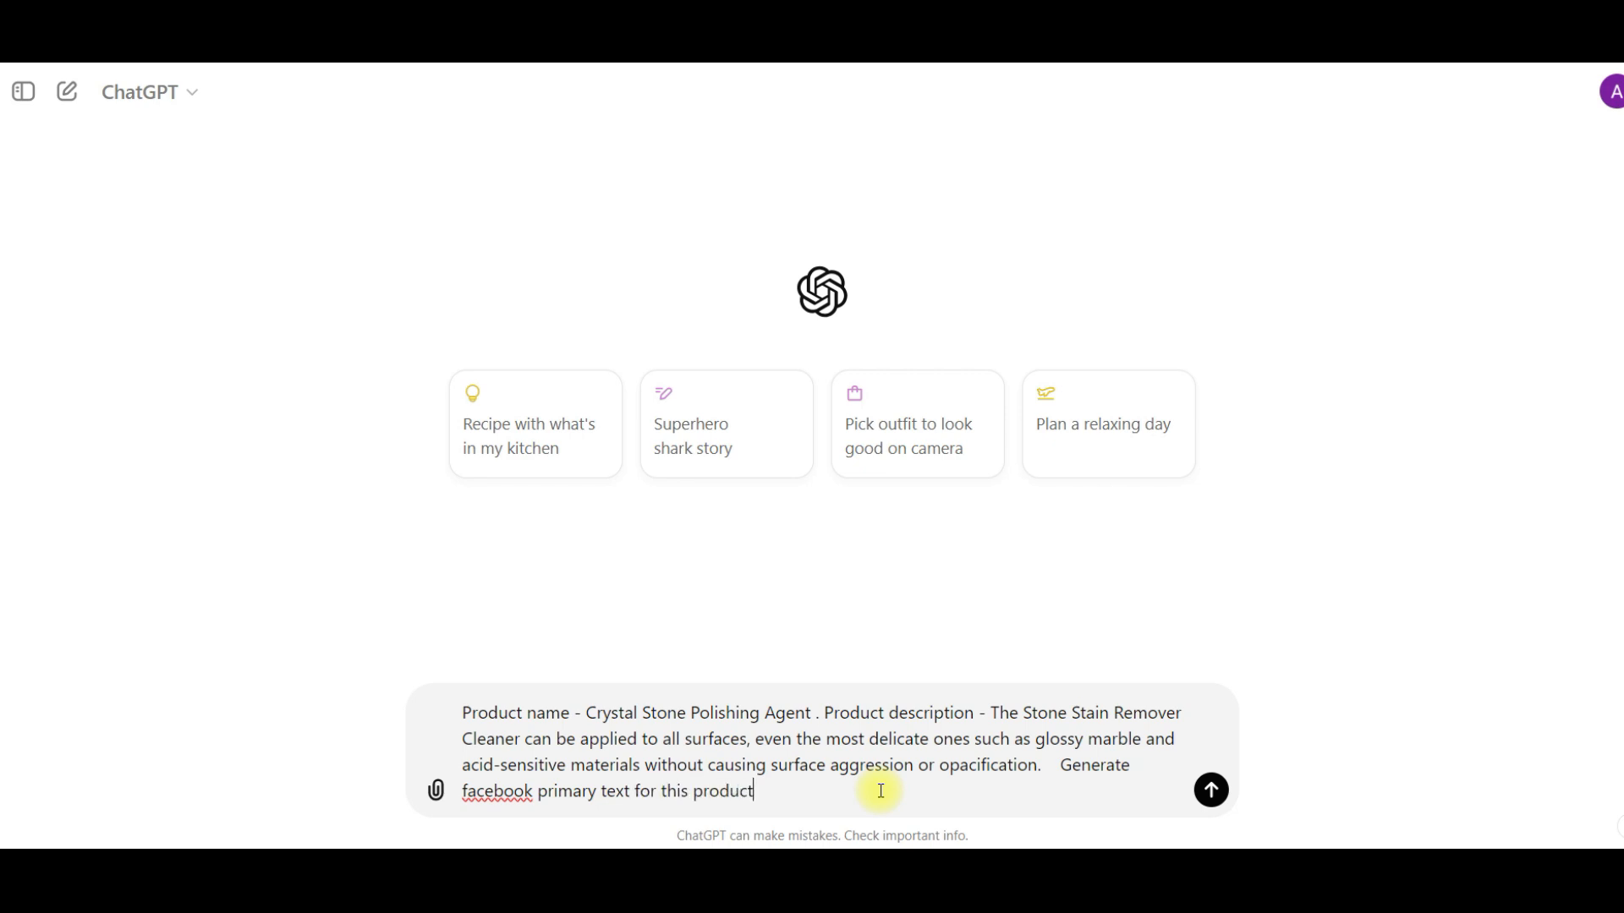
key(Return)
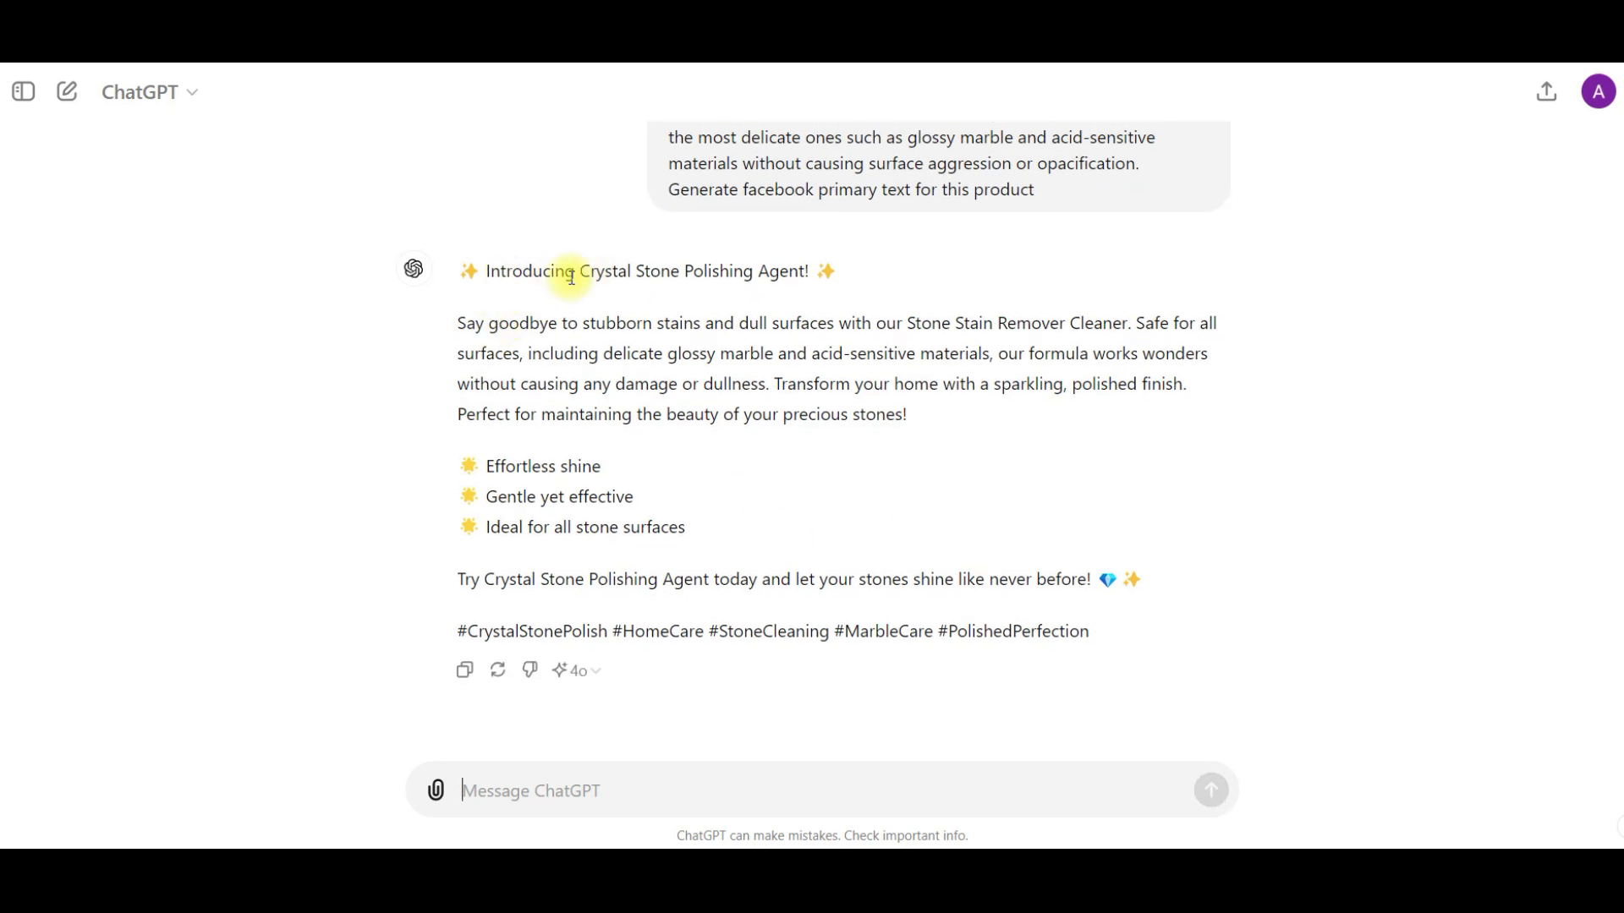
- Review the generated primary text and ask ChatGPT to generate it in a more convincing way for more purchases
drag(584, 277, 747, 273)
drag(465, 321, 1125, 329)
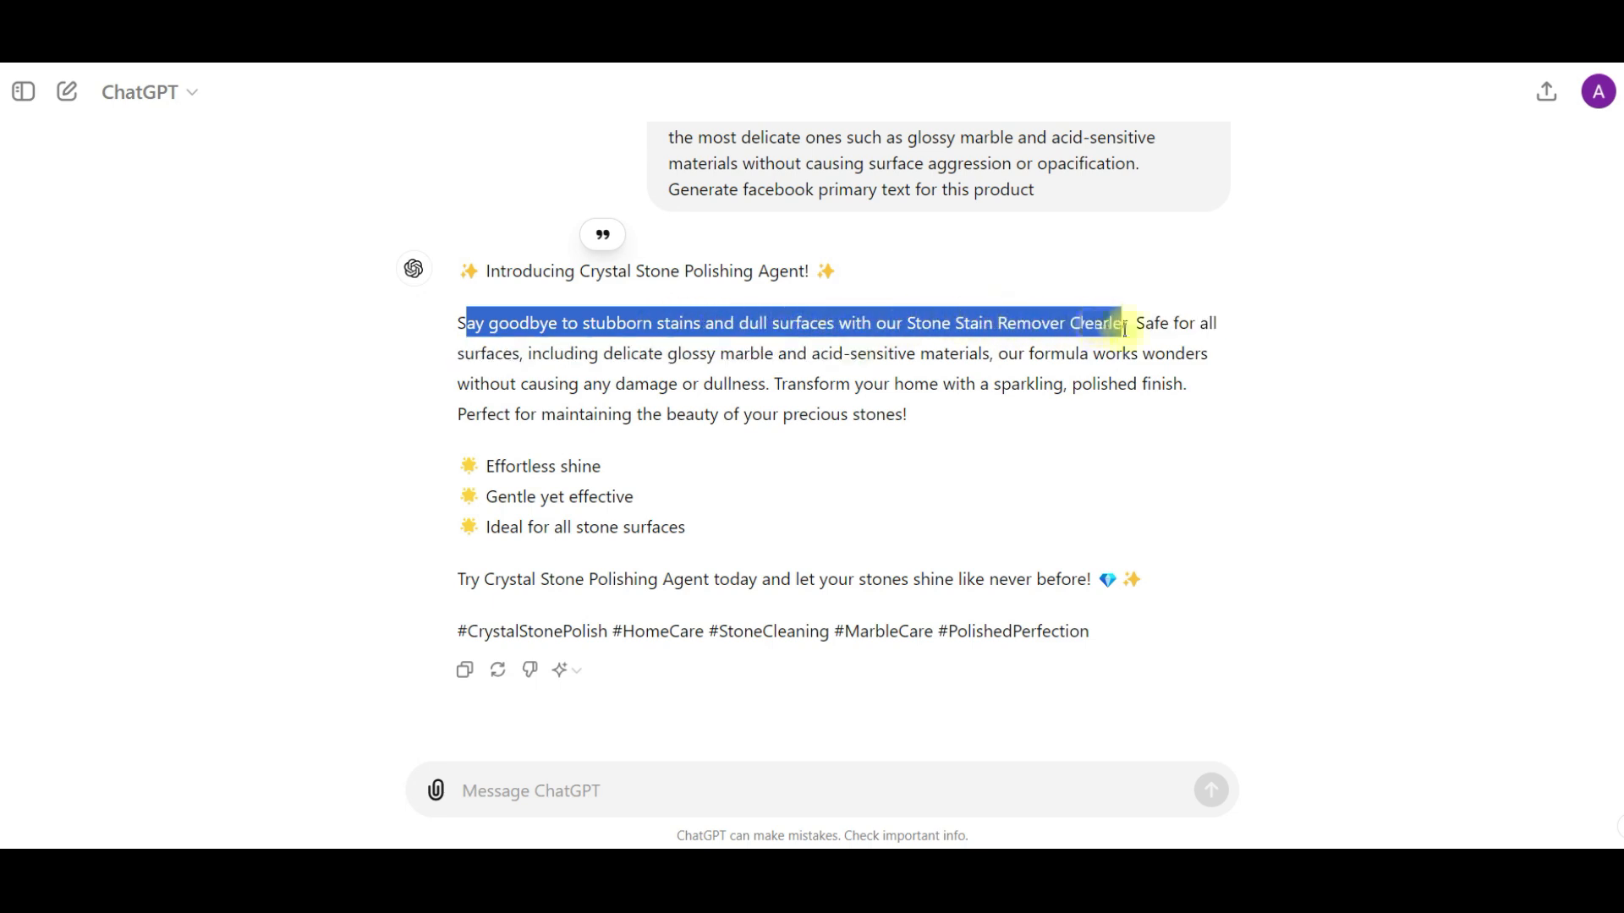
double_click(611, 355)
double_click(703, 355)
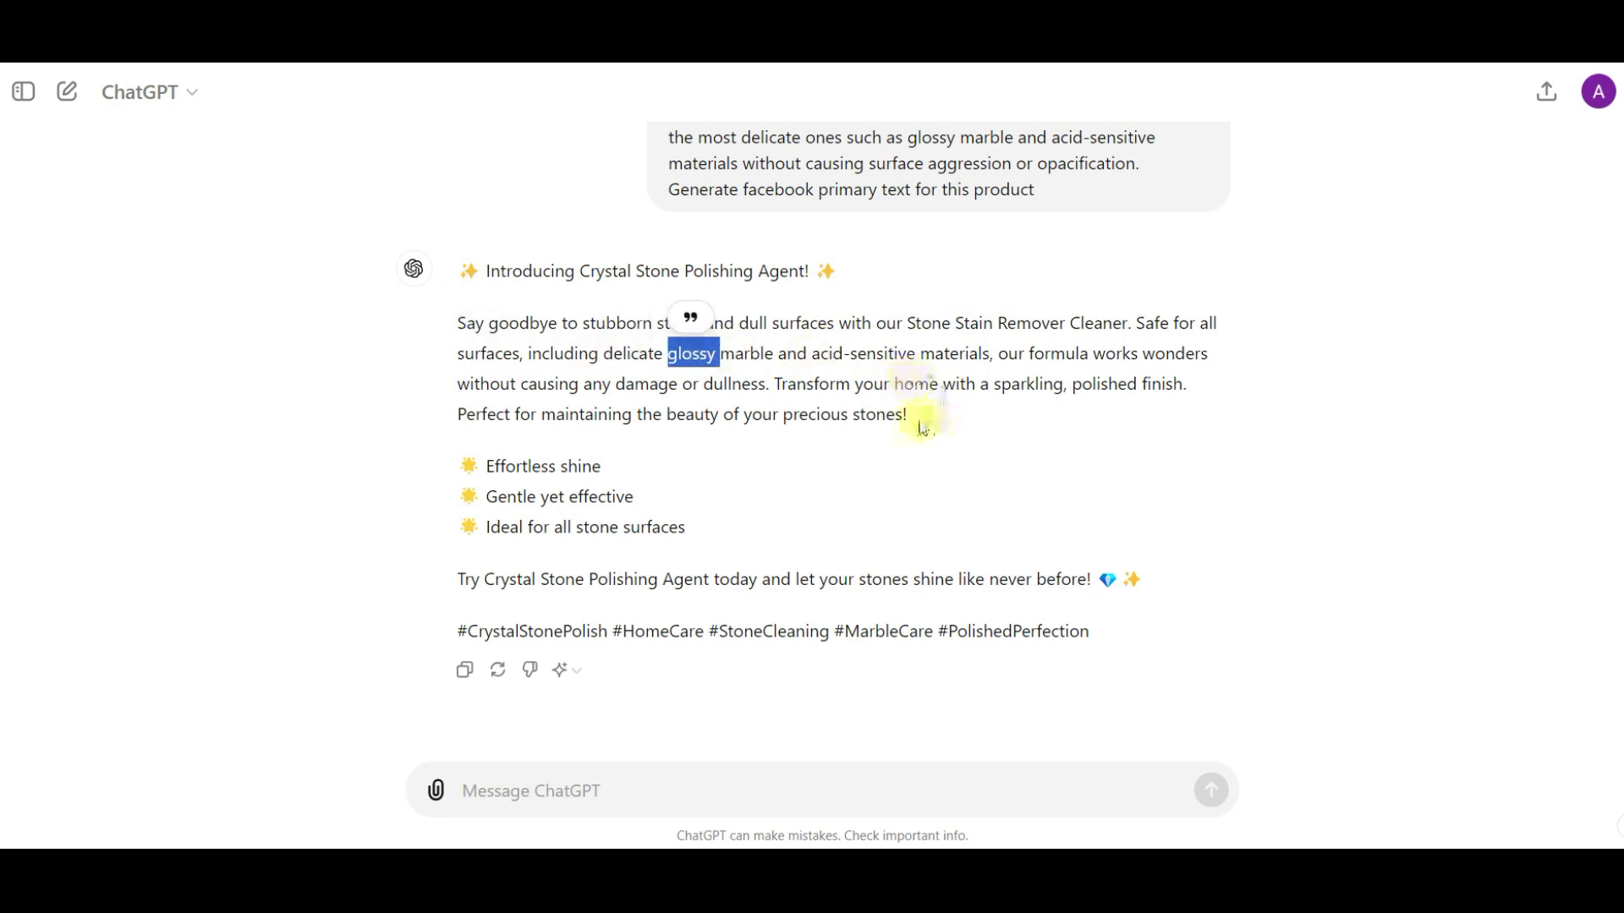
click(526, 783)
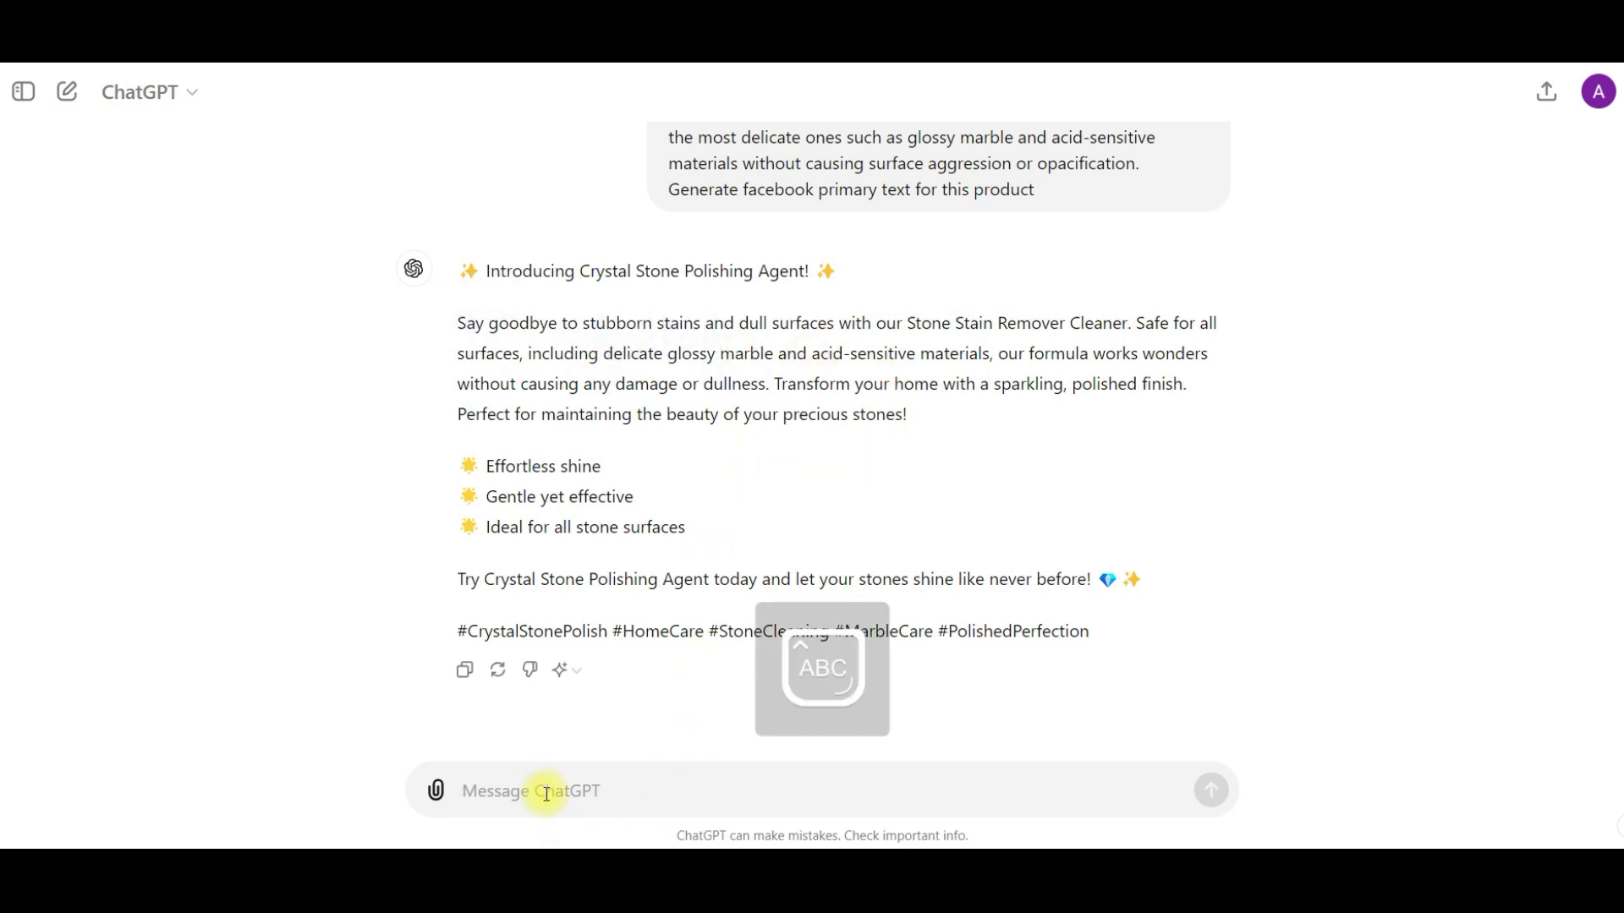
text(Generate more convincing way for more purchase)
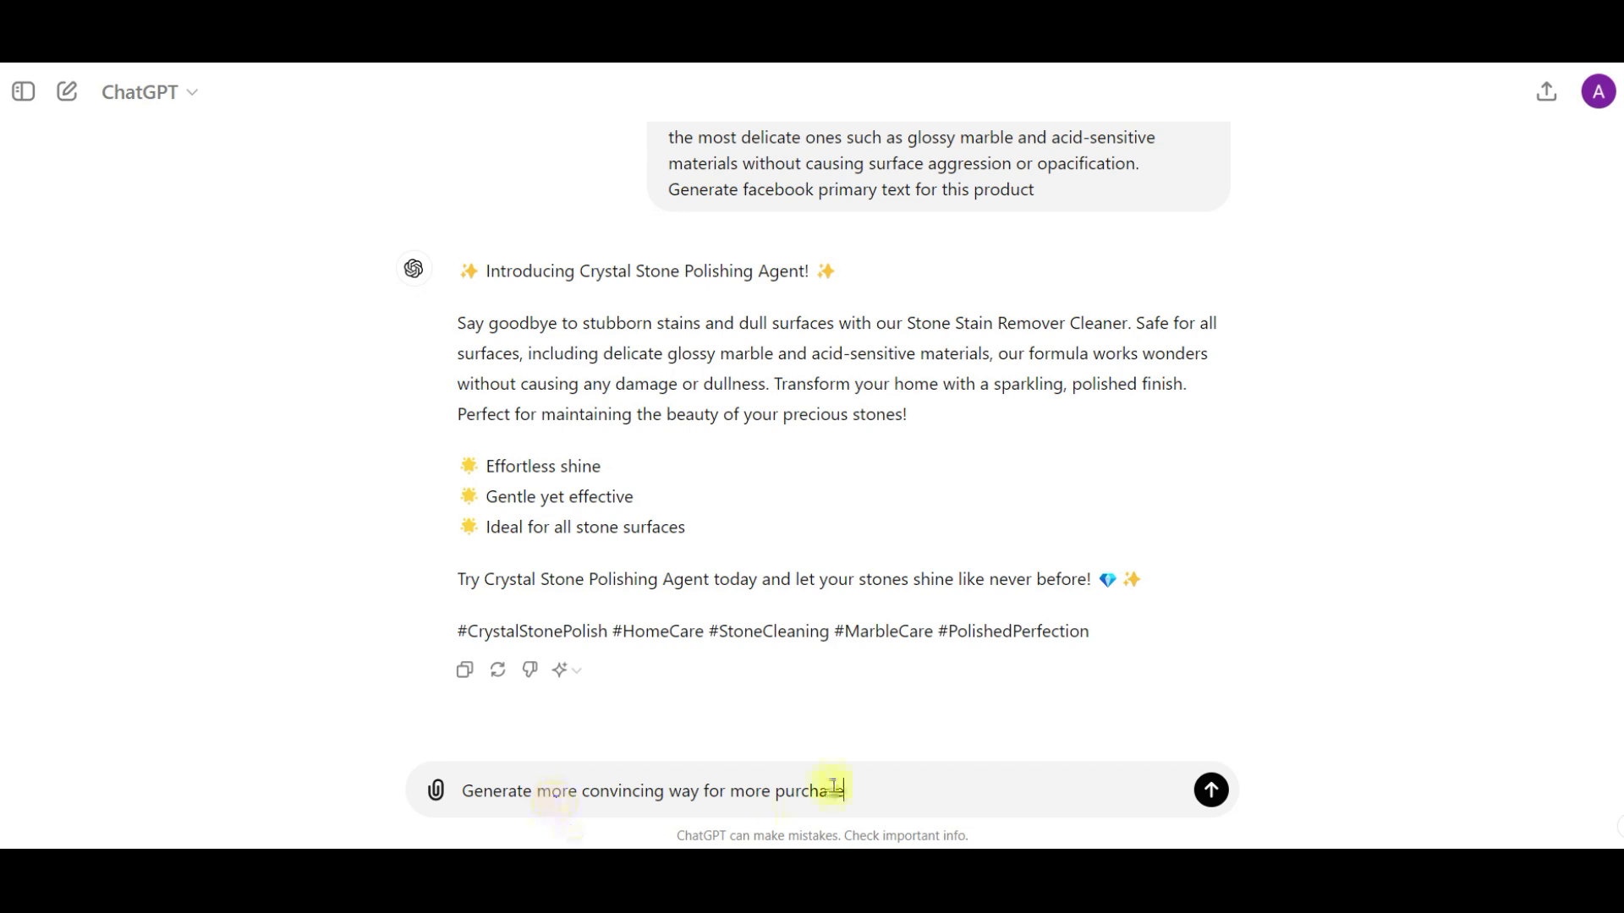
key(Return)
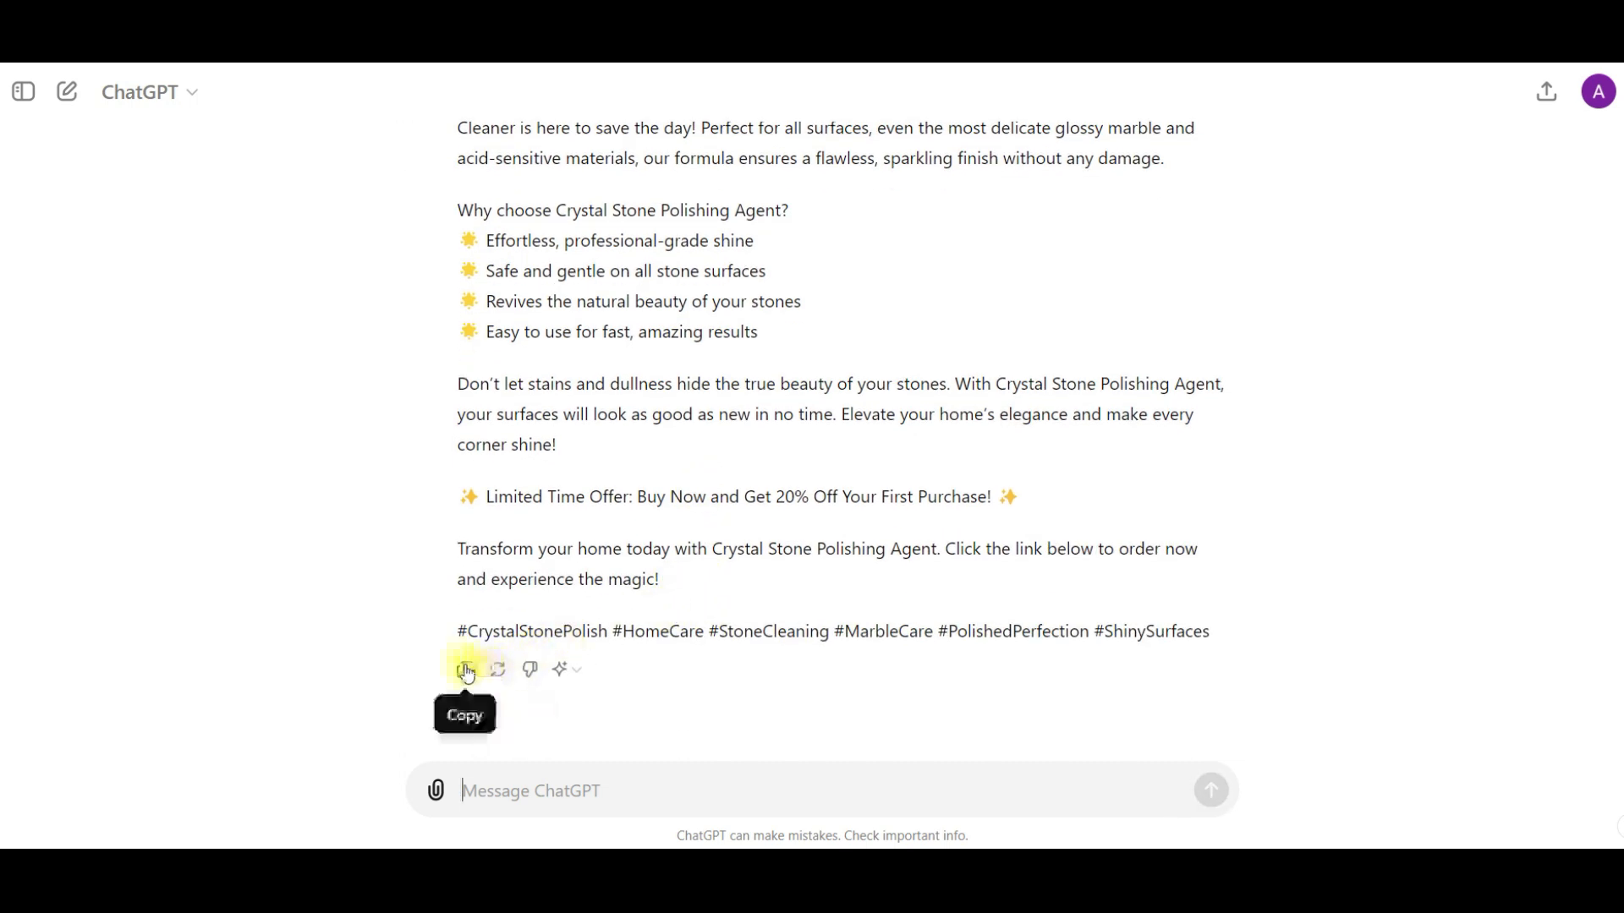
- Copy ChatGPT's more convincing text and paste it as the primary text of New Sales Ad in Meta Ads Manager
click(467, 672)
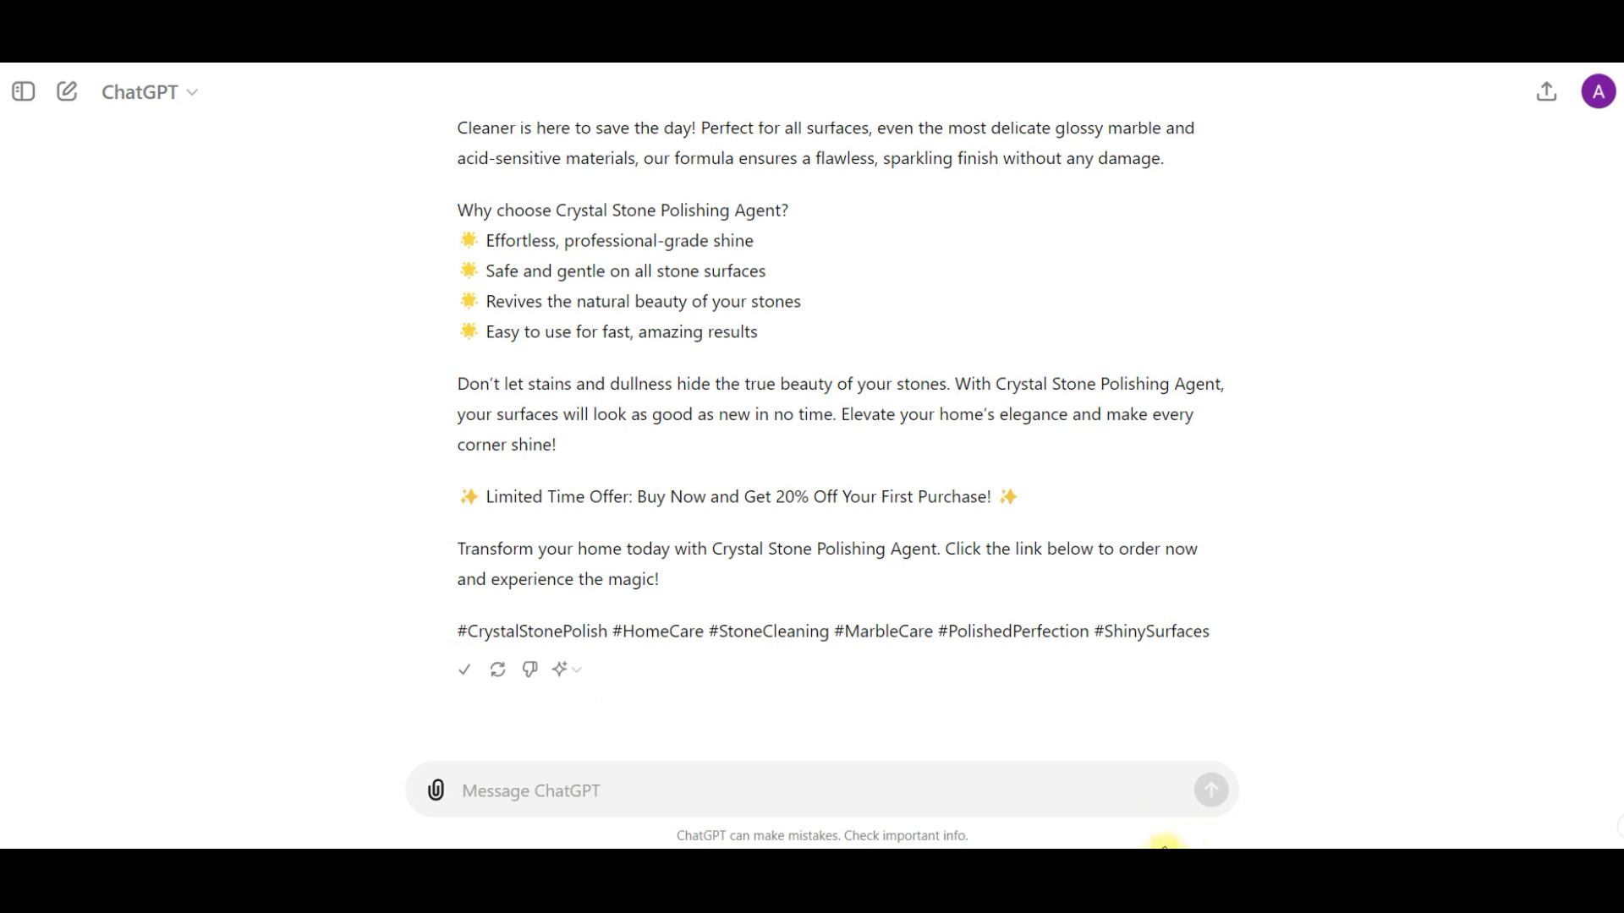
click(1086, 876)
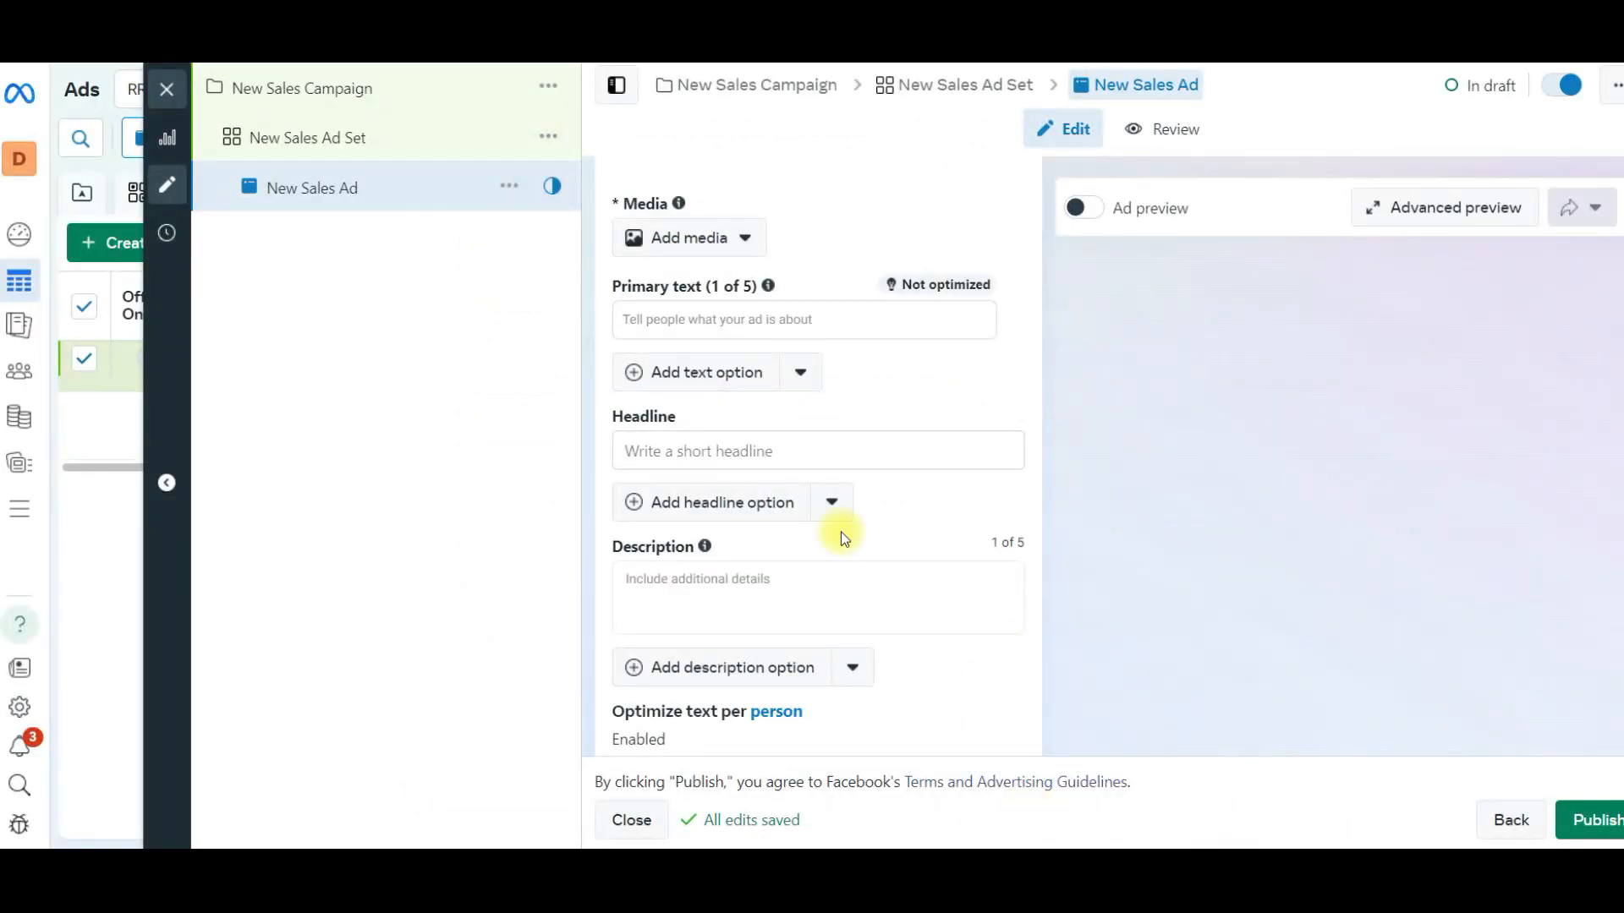
click(682, 319)
right_click(683, 325)
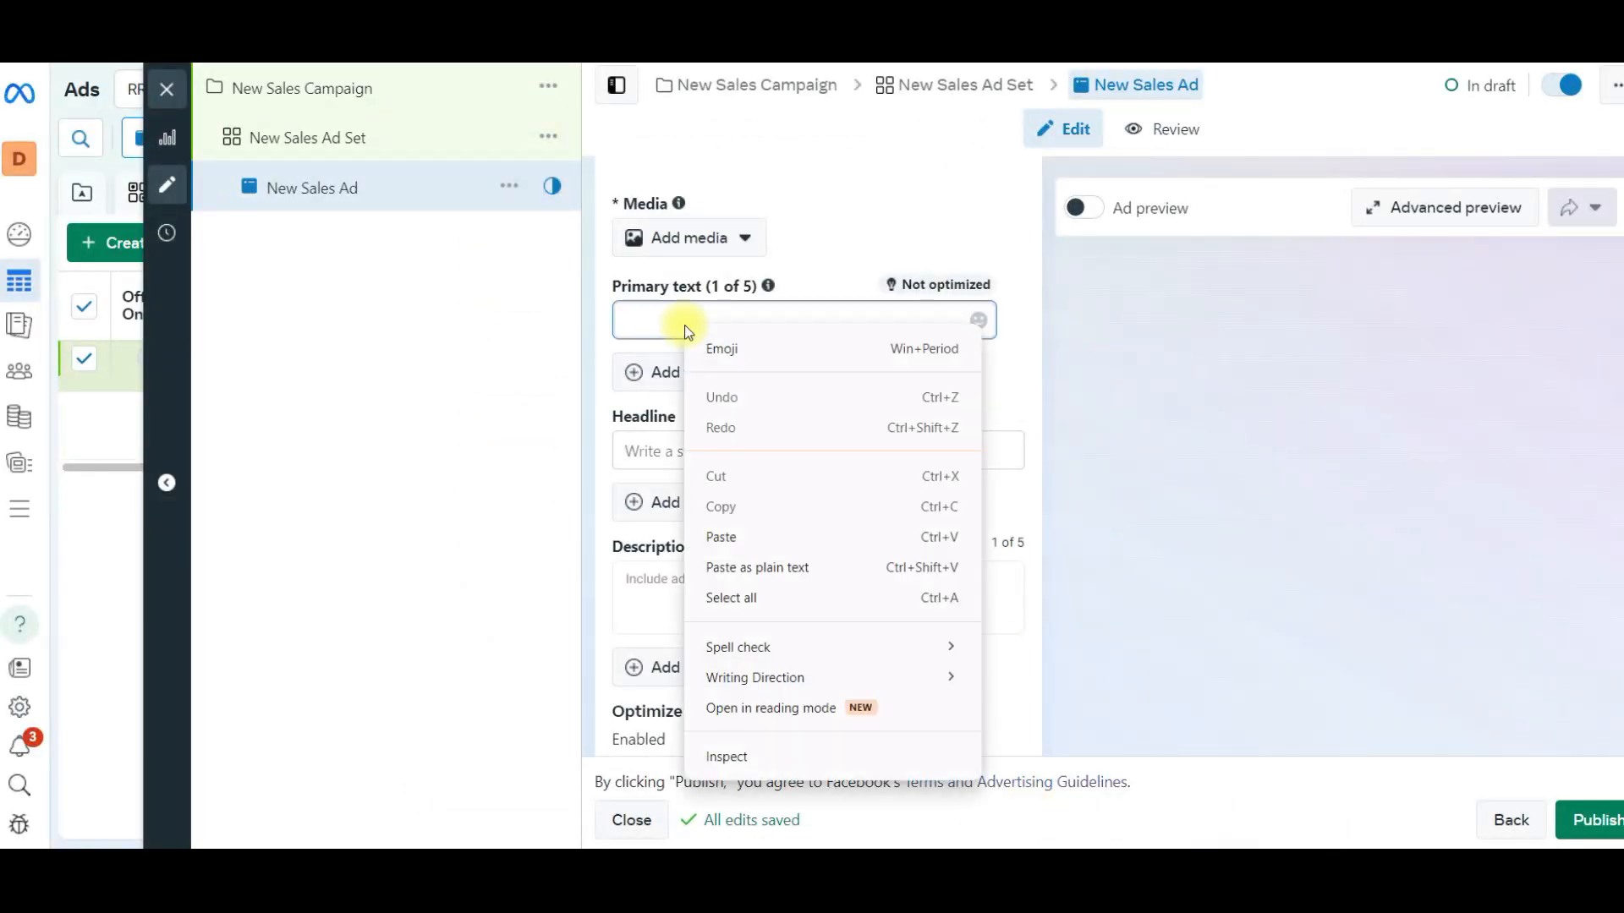
click(732, 542)
click(488, 470)
- Delete ": Buy Now and Get 20% Off Your First Purchase!" from the Limited Time Offer line of the primary text
scroll(773, 457, down, 2)
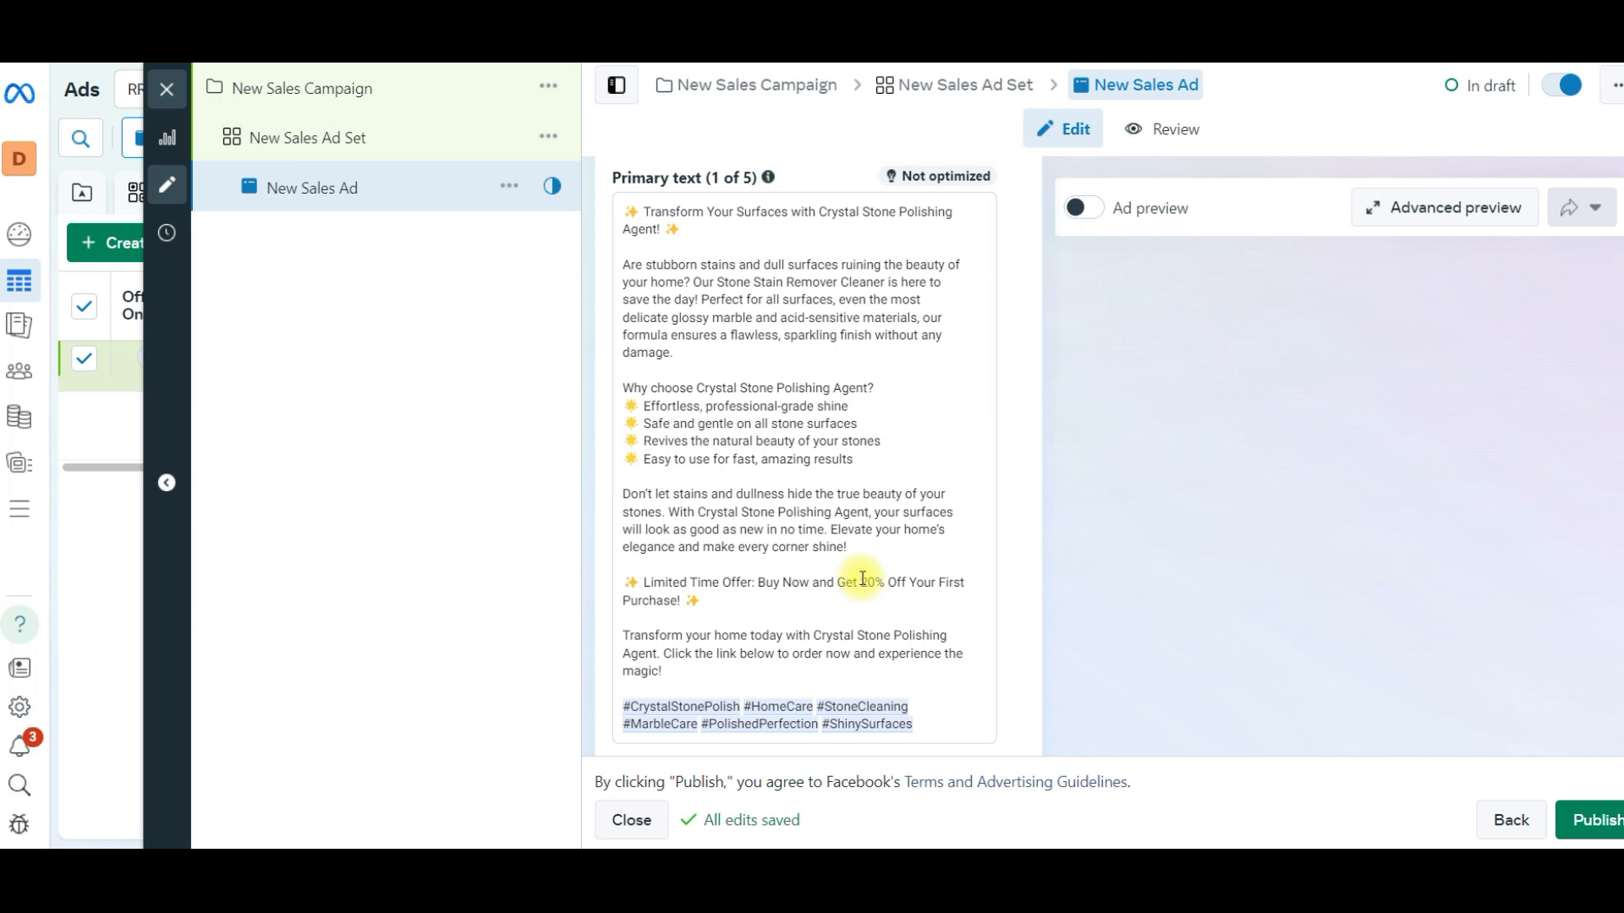
drag(846, 580, 923, 581)
click(853, 580)
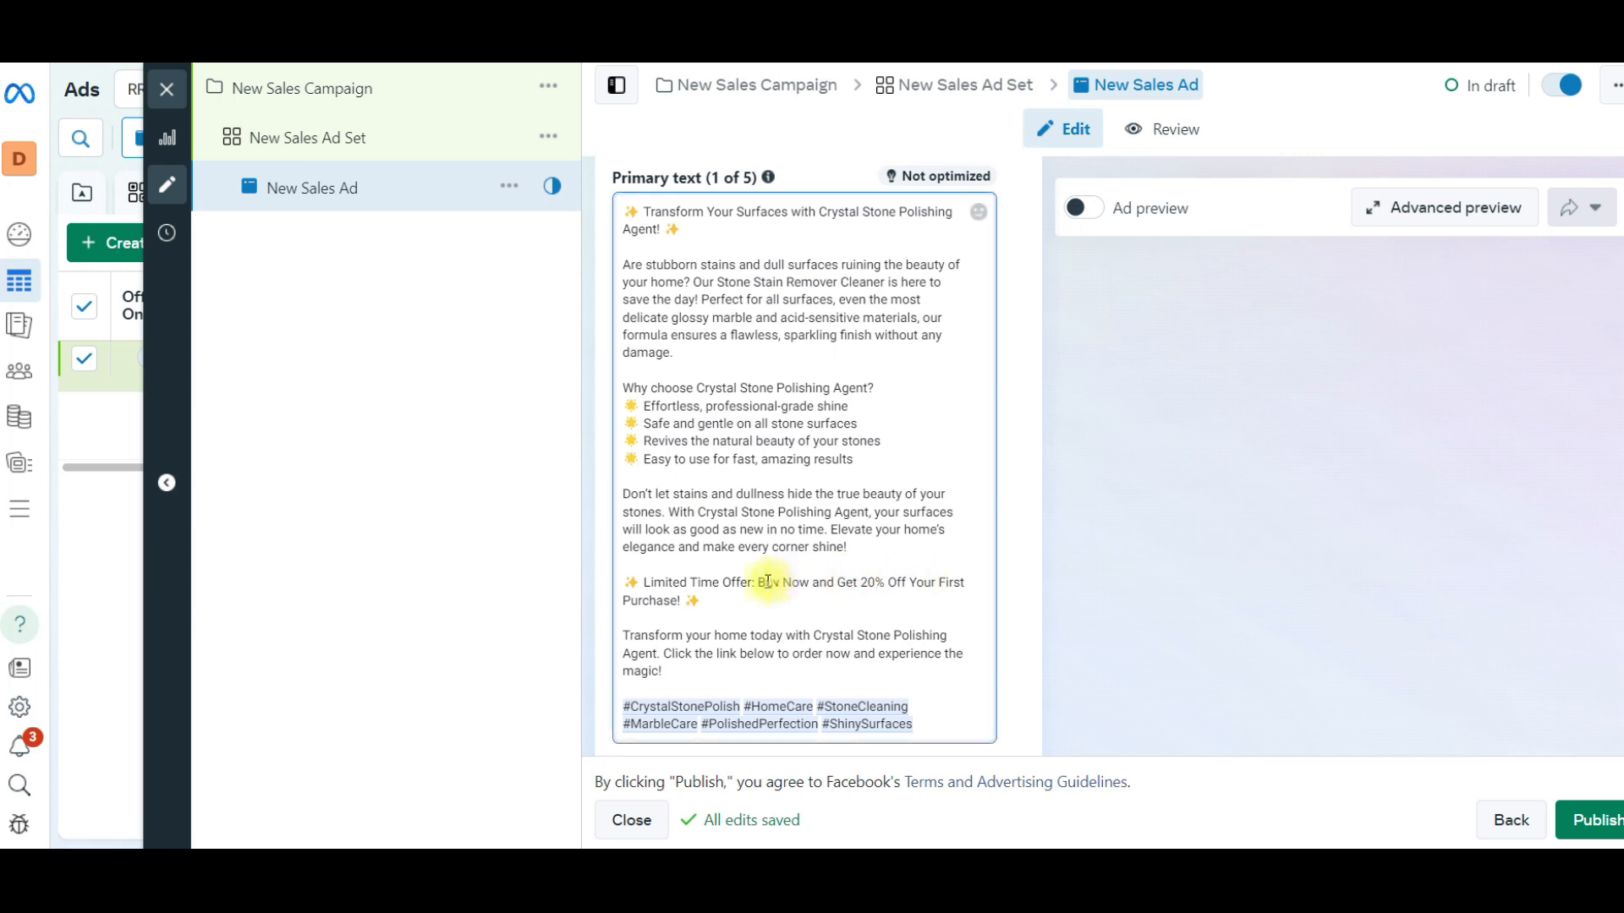
drag(752, 581, 692, 599)
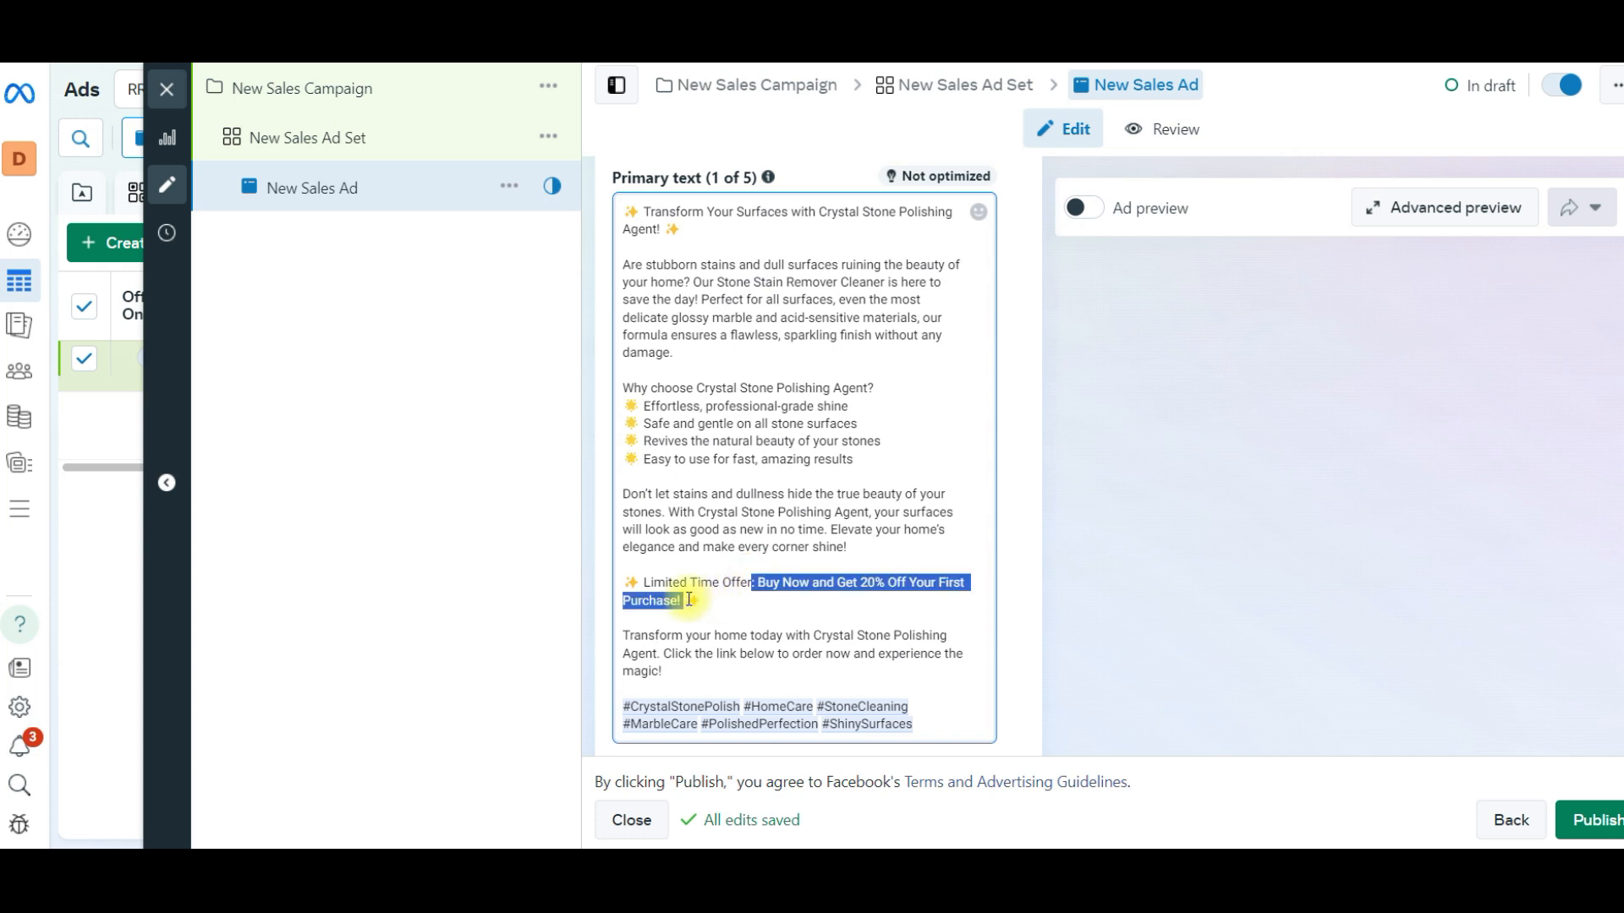
key(BackSpace)
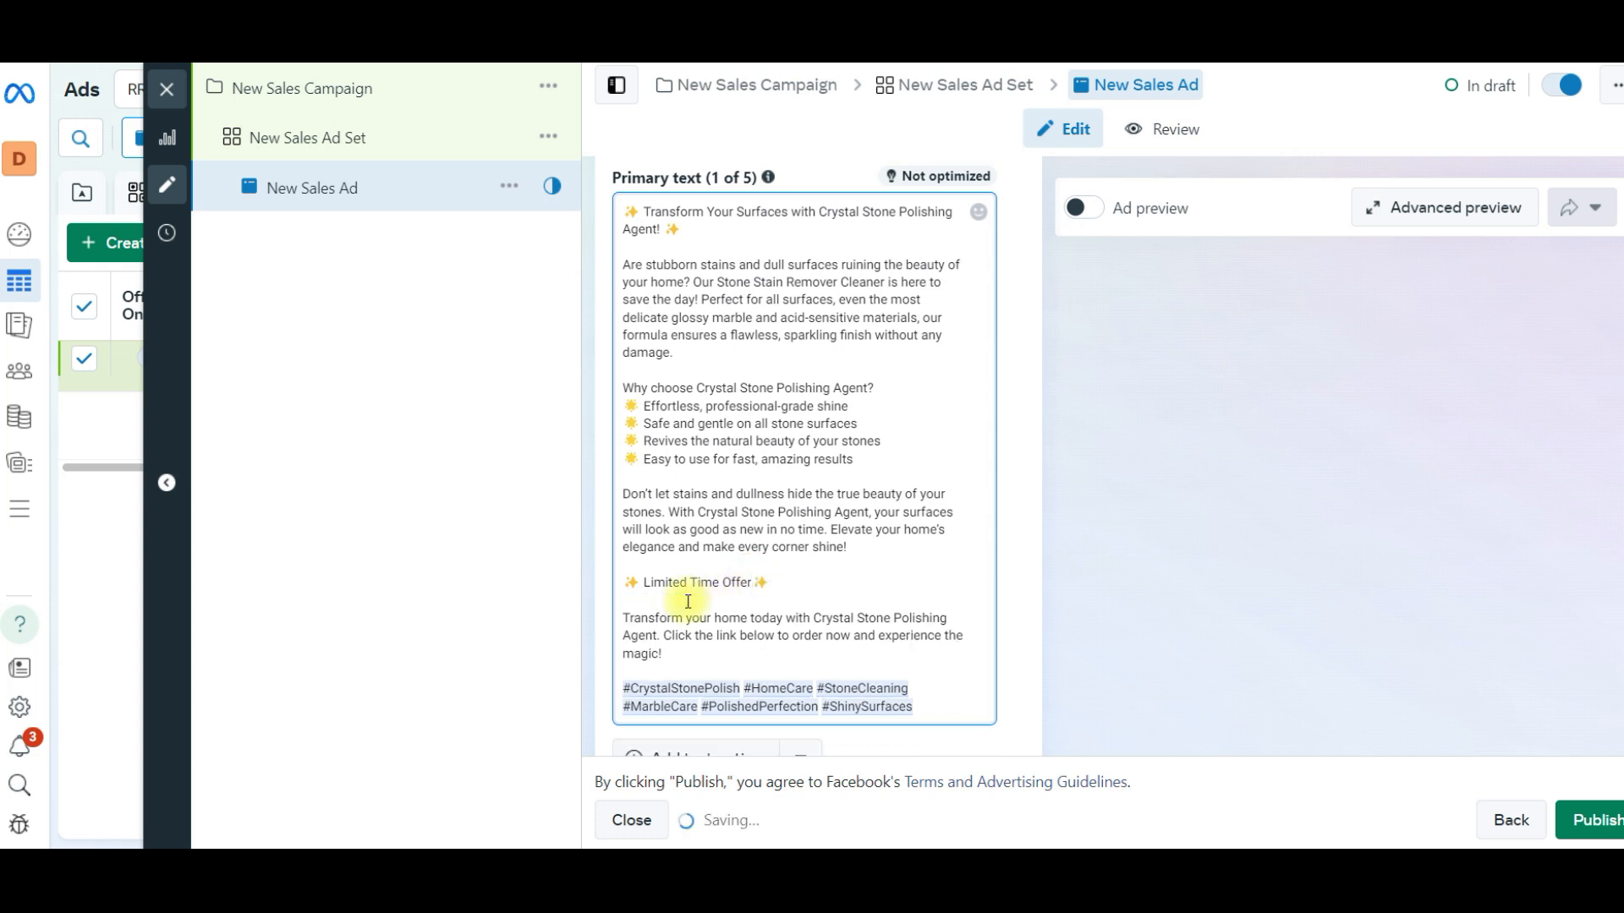
click(497, 520)
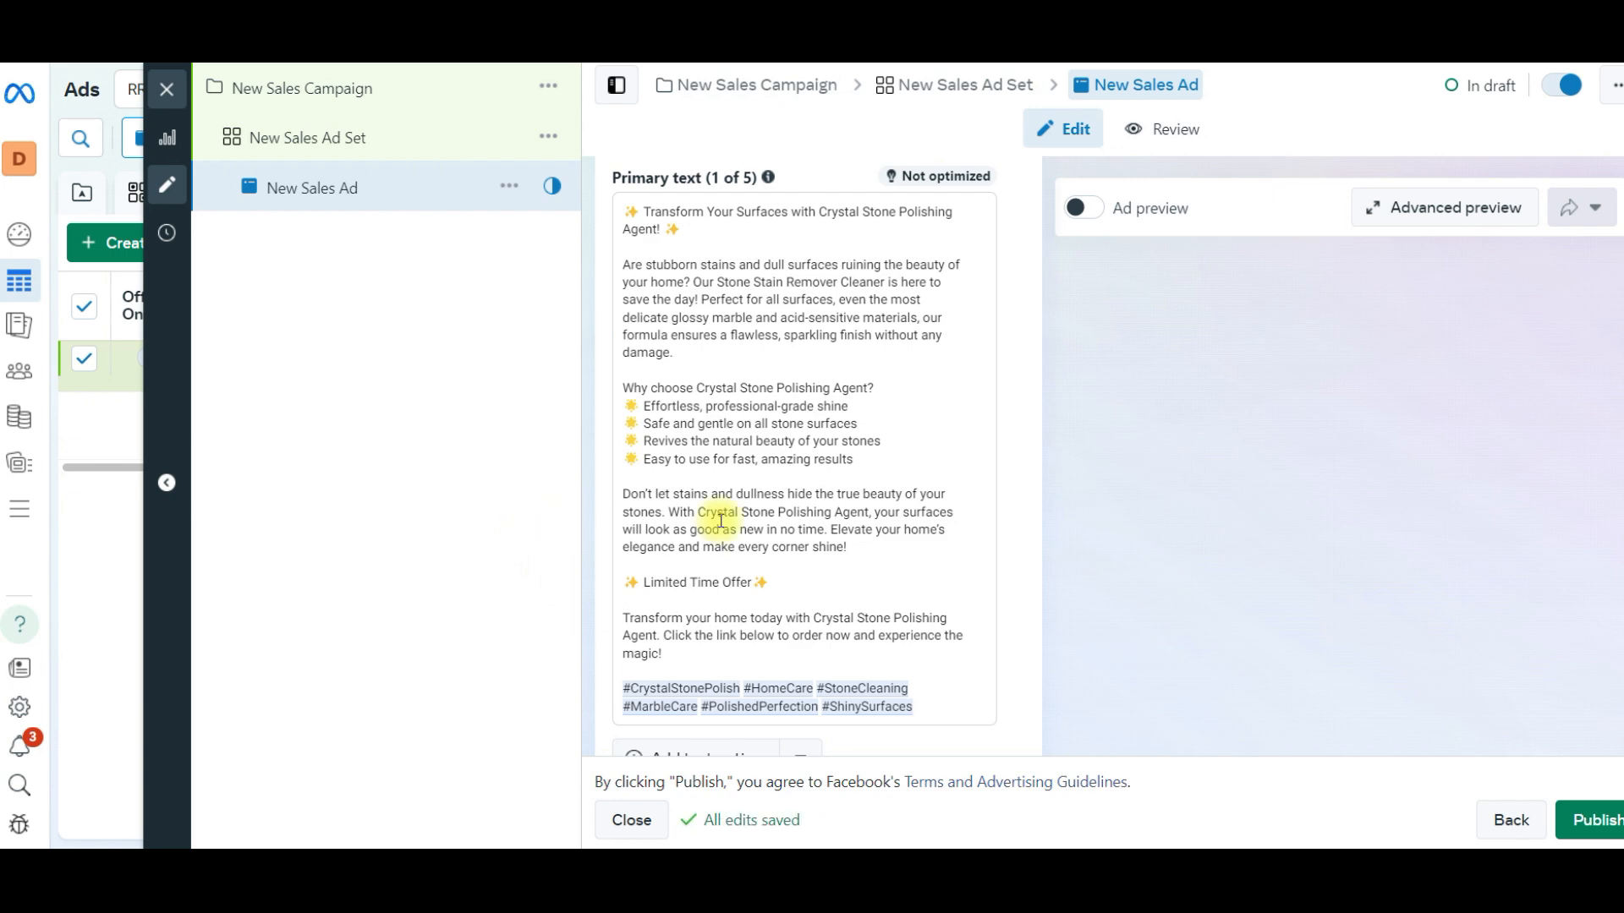
- Return to the ChatGPT conversation and send the request "generate headline"
scroll(786, 562, down, 3)
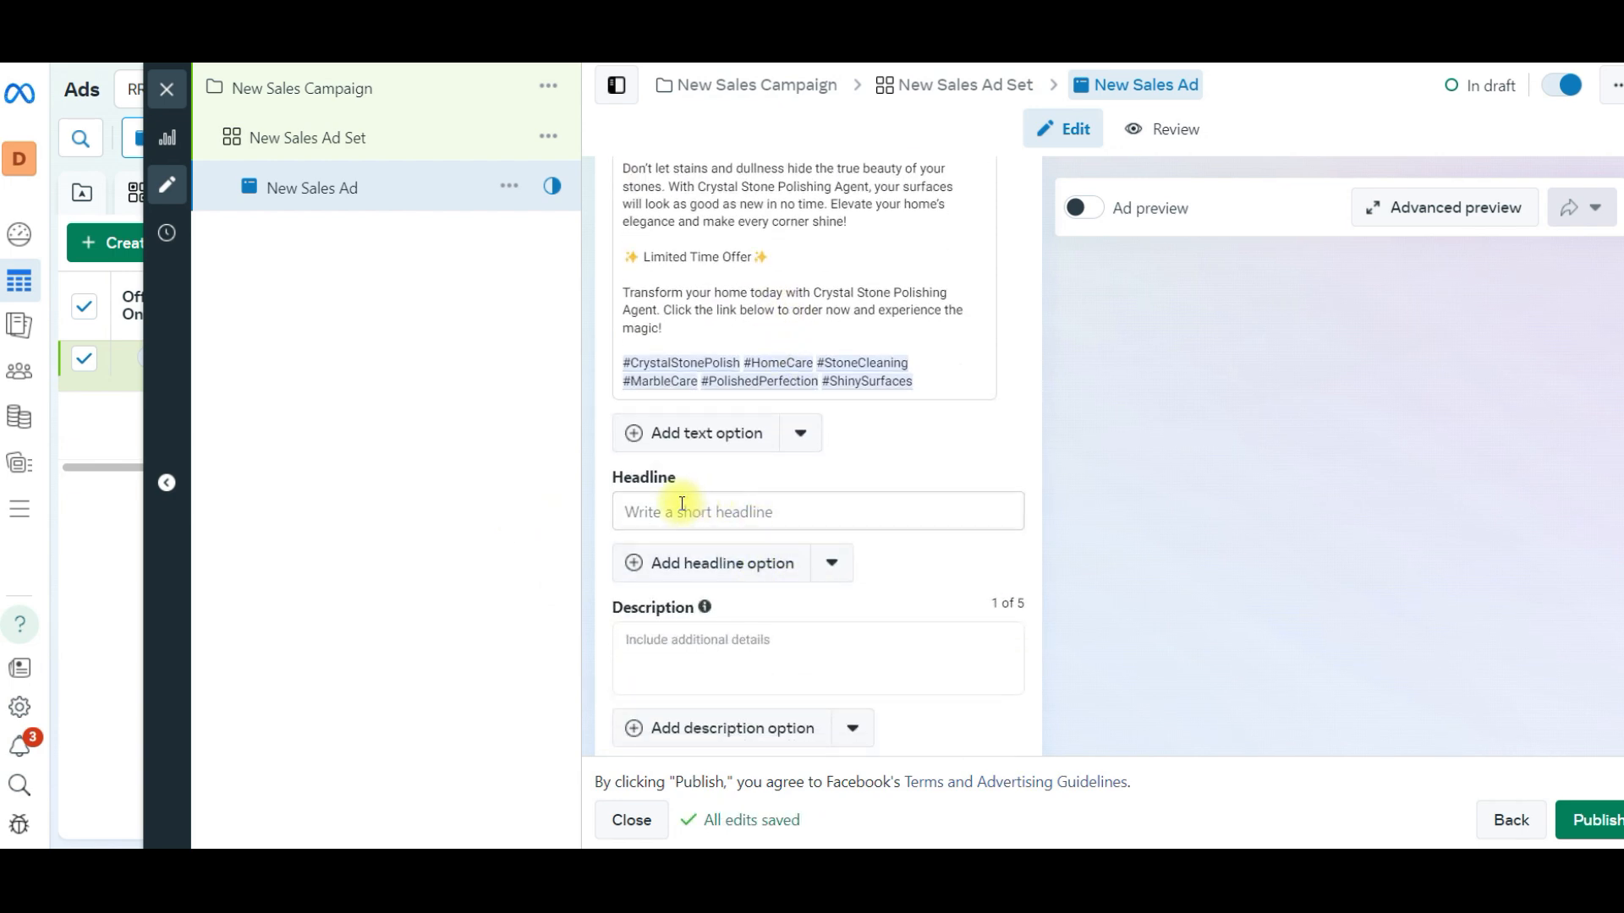
click(659, 657)
click(1087, 871)
key(alt+Tab)
click(538, 794)
text(generate headline)
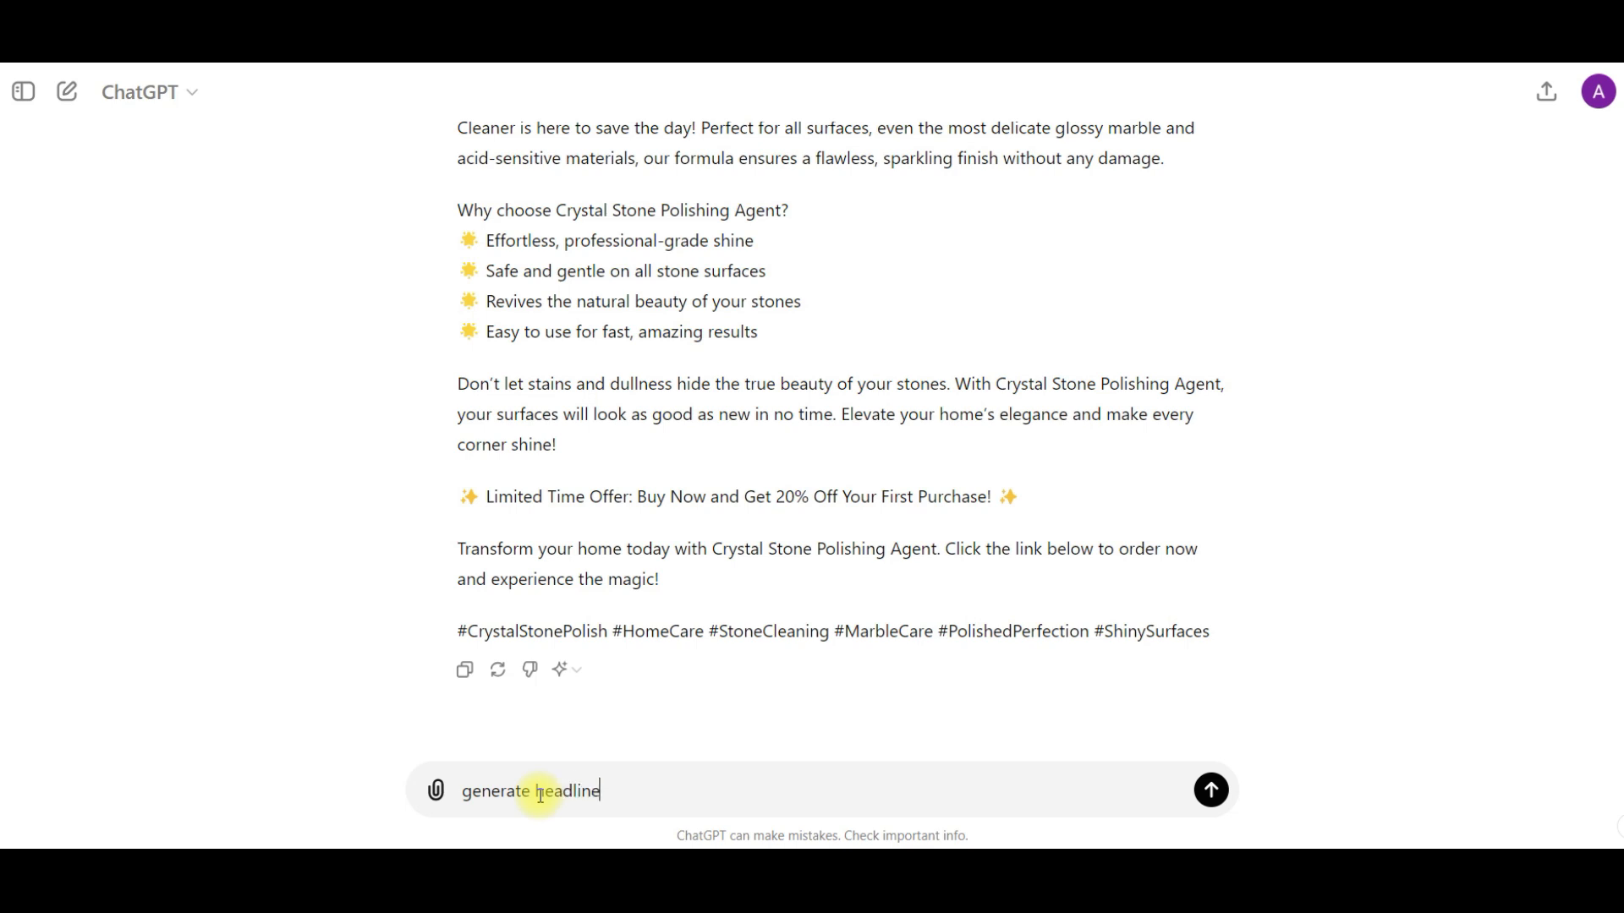
key(Return)
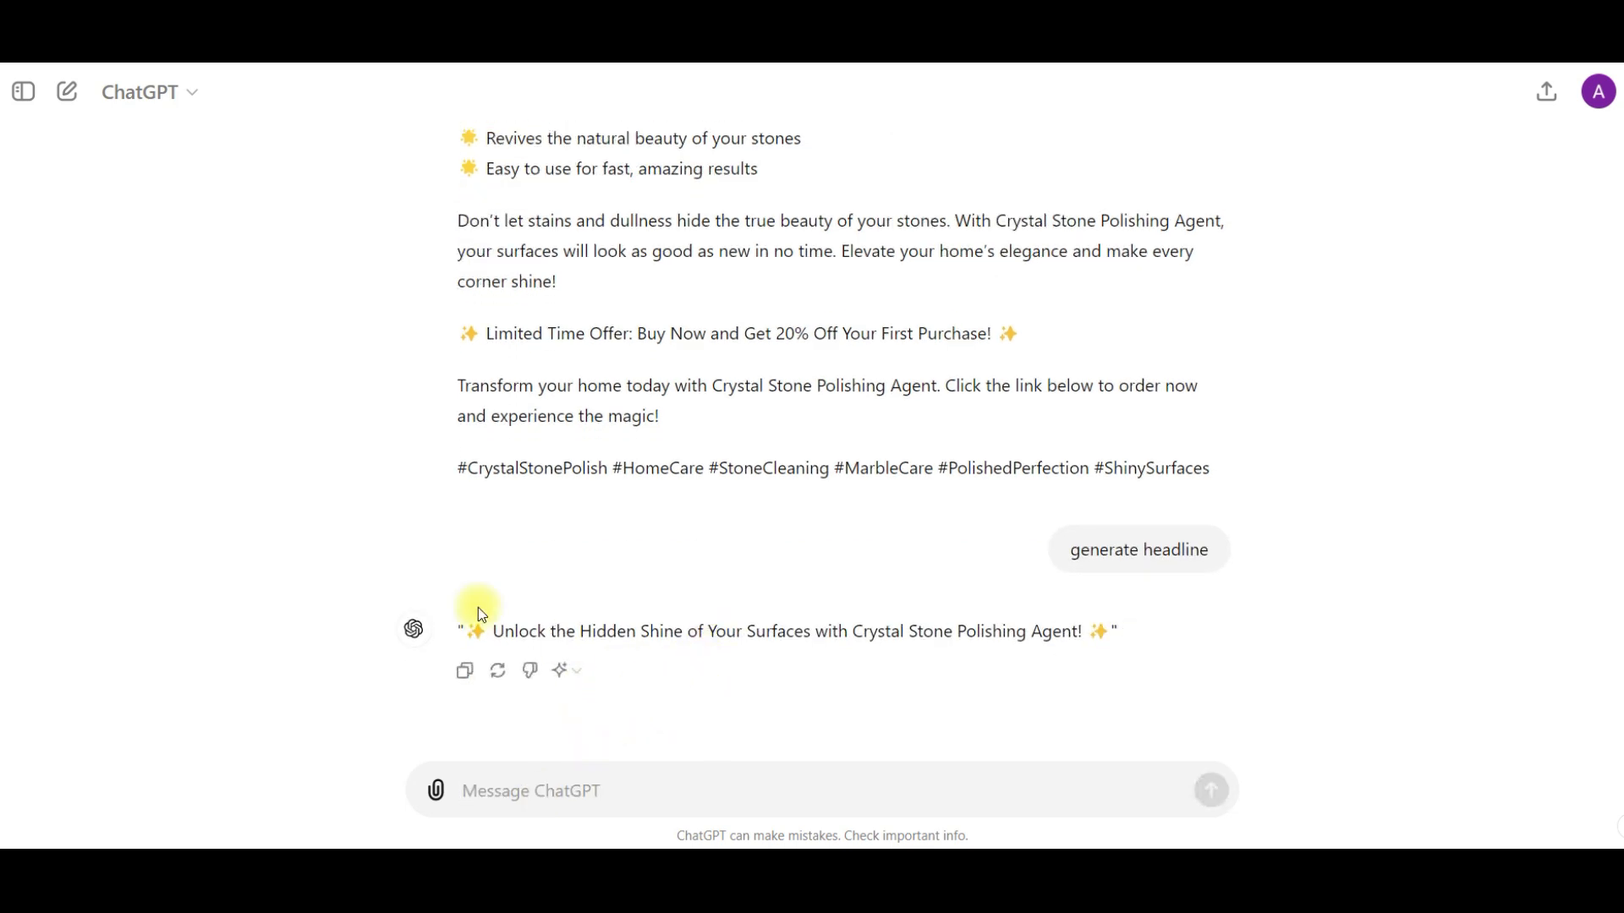
- Request a shorter version of the headline with the message "generate in short"
drag(493, 630, 508, 630)
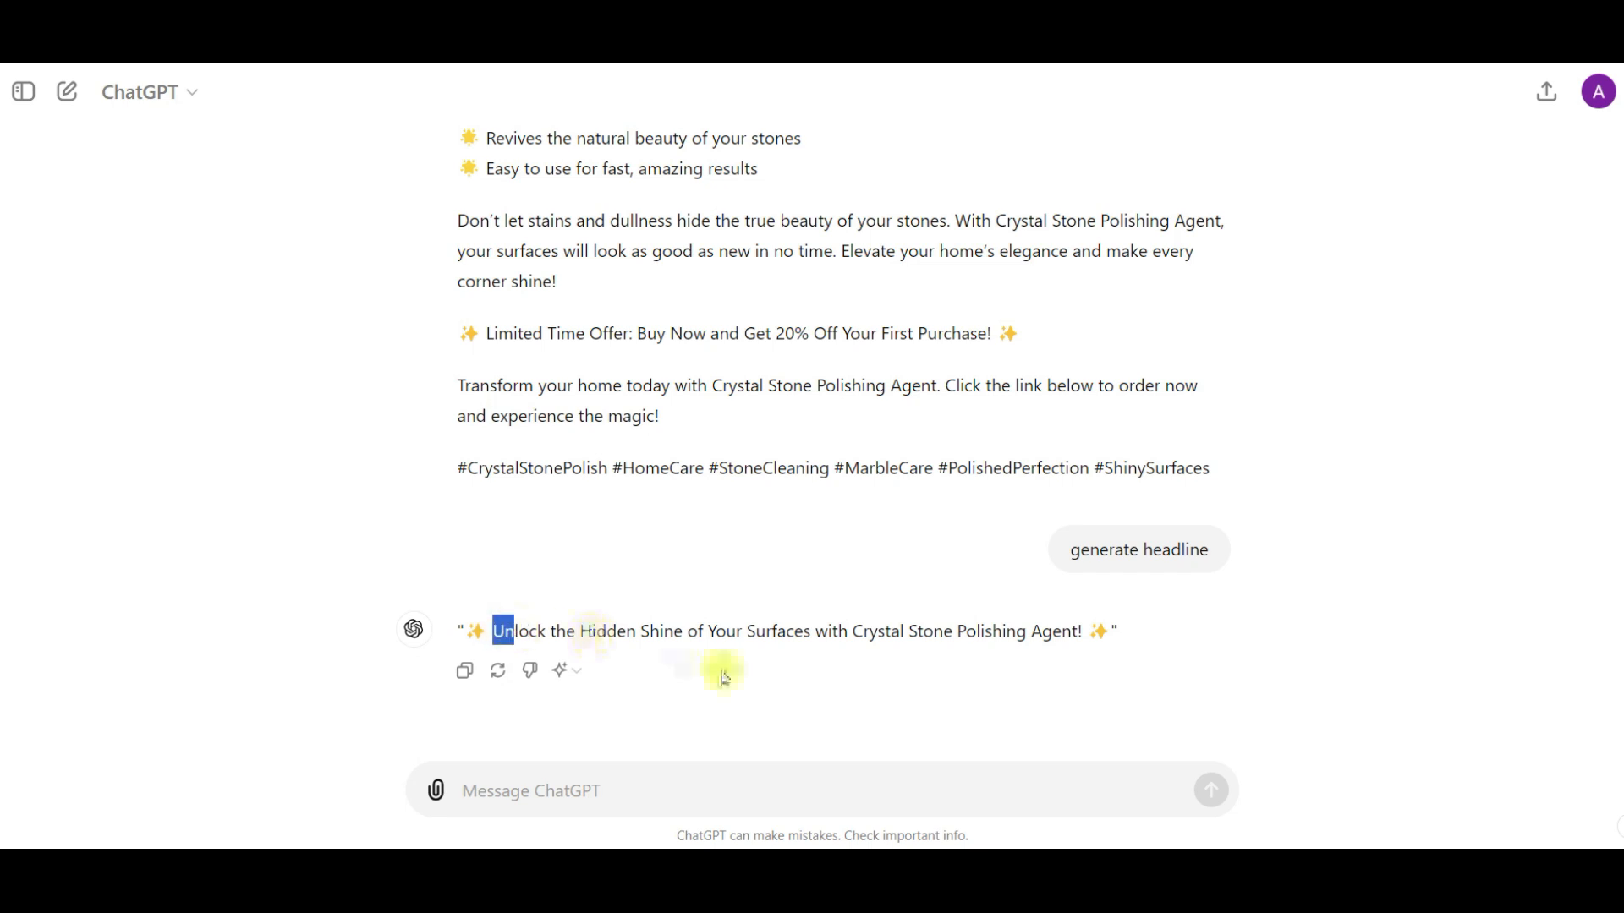
click(596, 793)
text(generate in short)
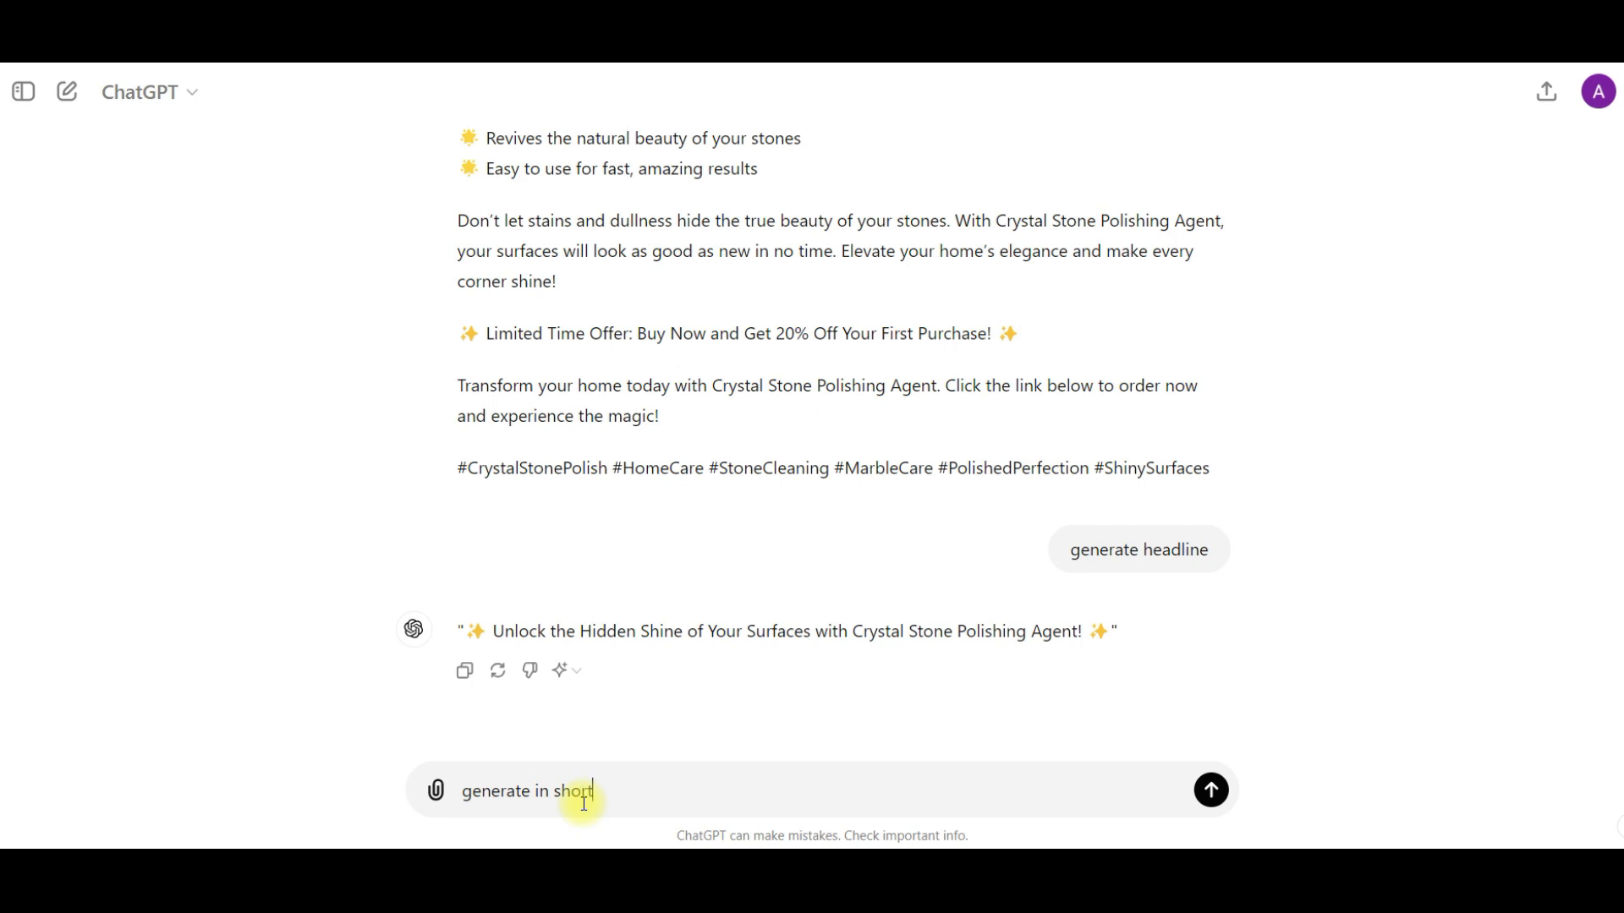
key(Return)
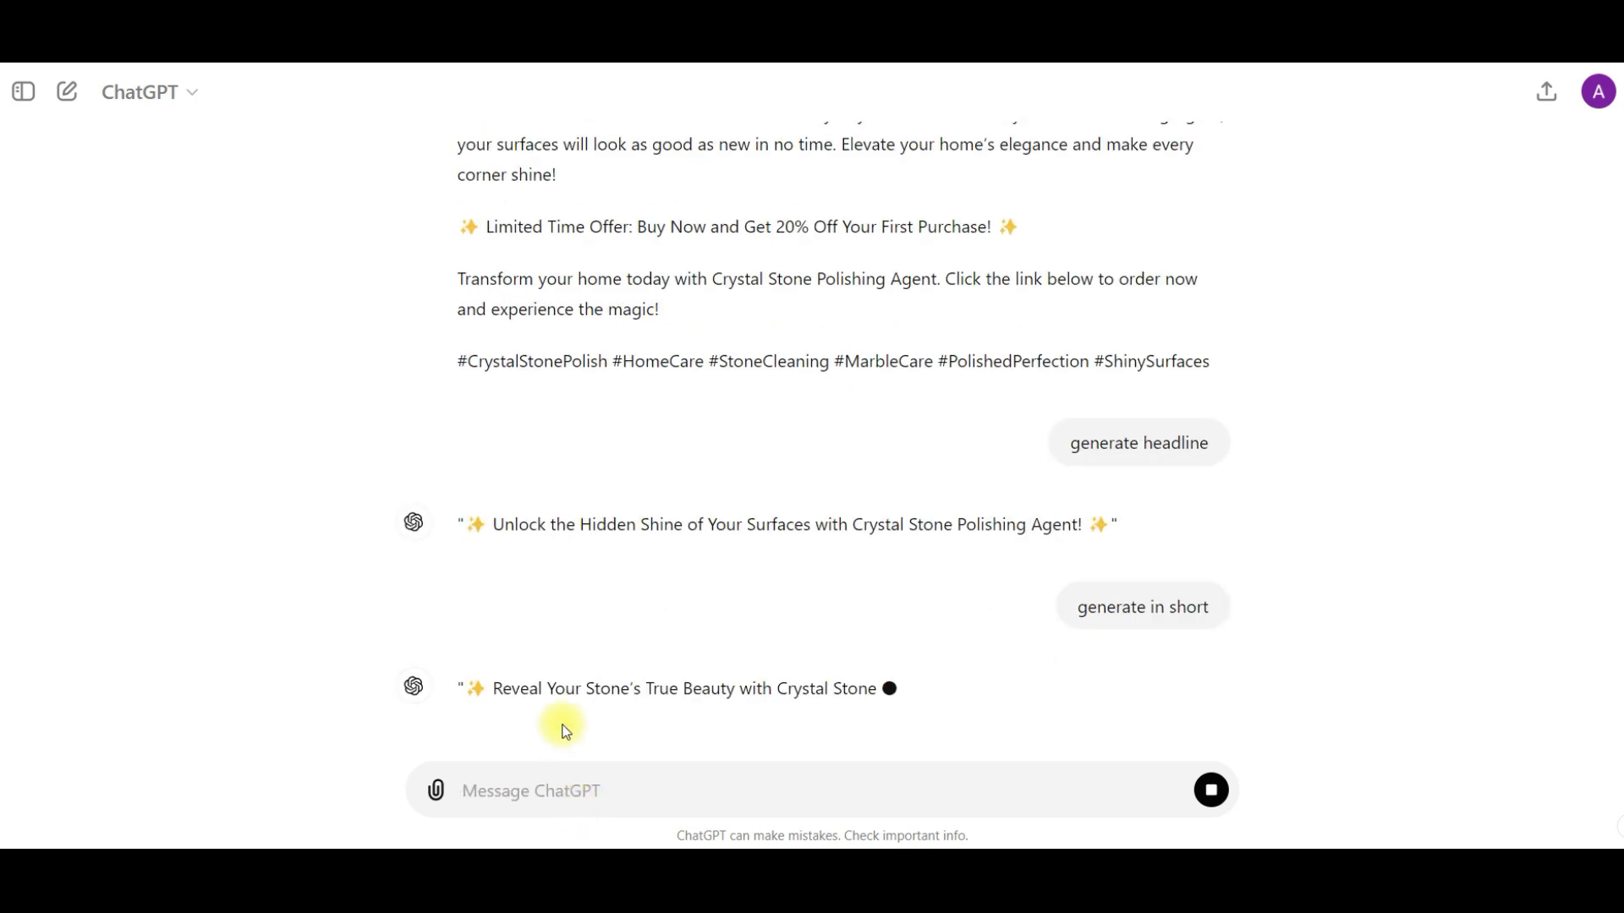
- Copy the short headline "Reveal Your Stone's True Beauty with Crystal Stone Polishing Agent!" and paste it as the ad's headline in Meta Ads Manager
drag(511, 633, 1008, 630)
click(465, 670)
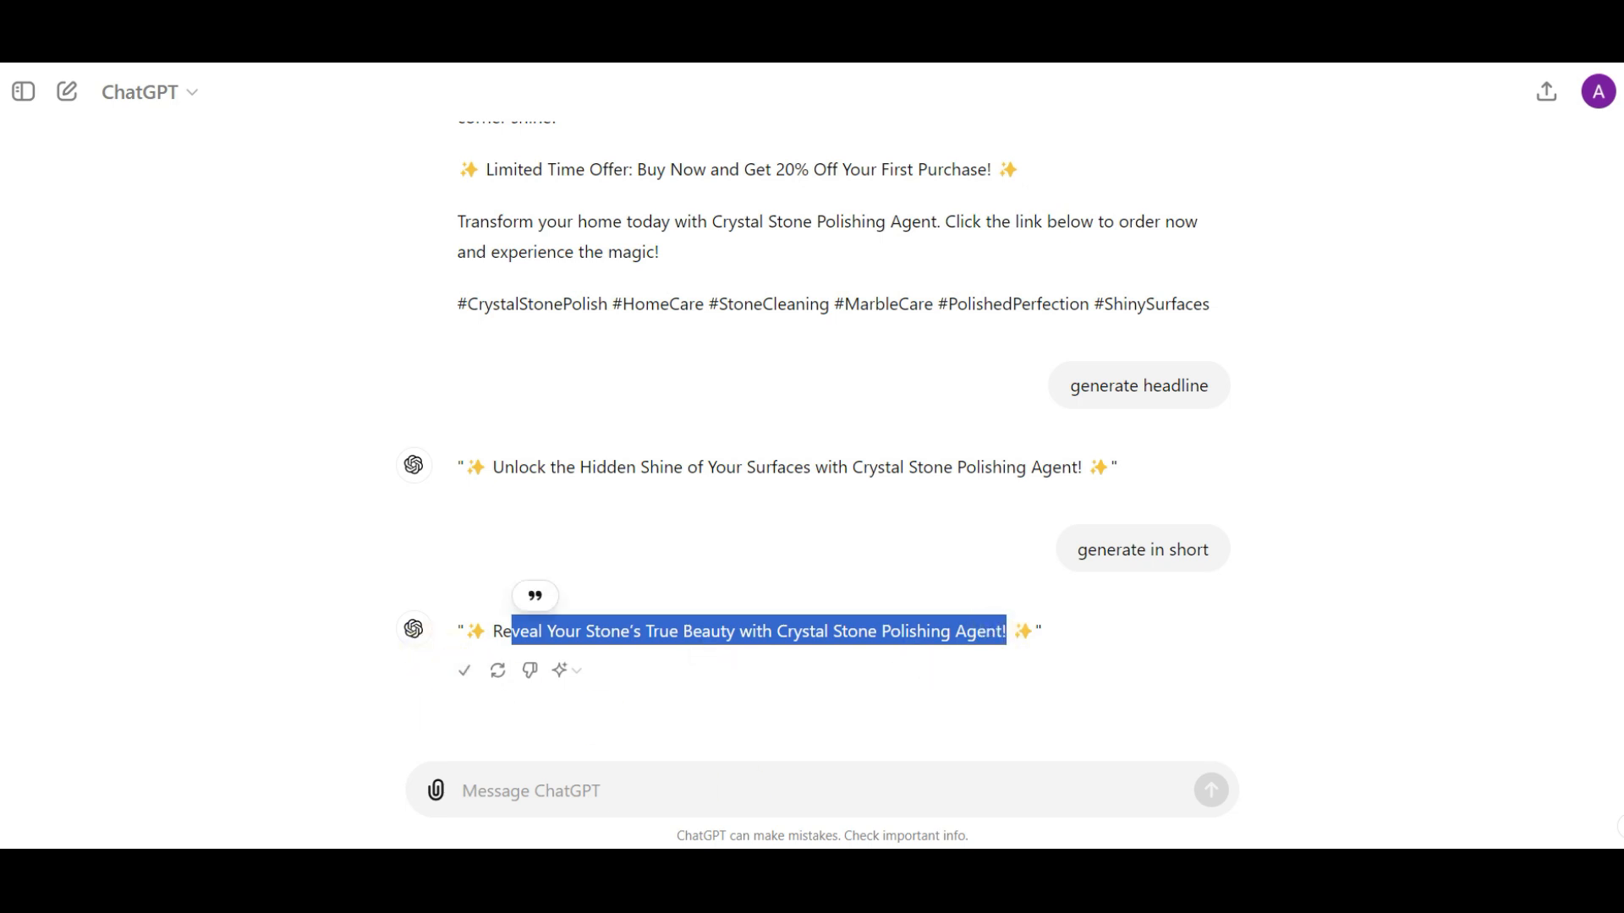
mouse_move(1135, 870)
key(alt+Tab)
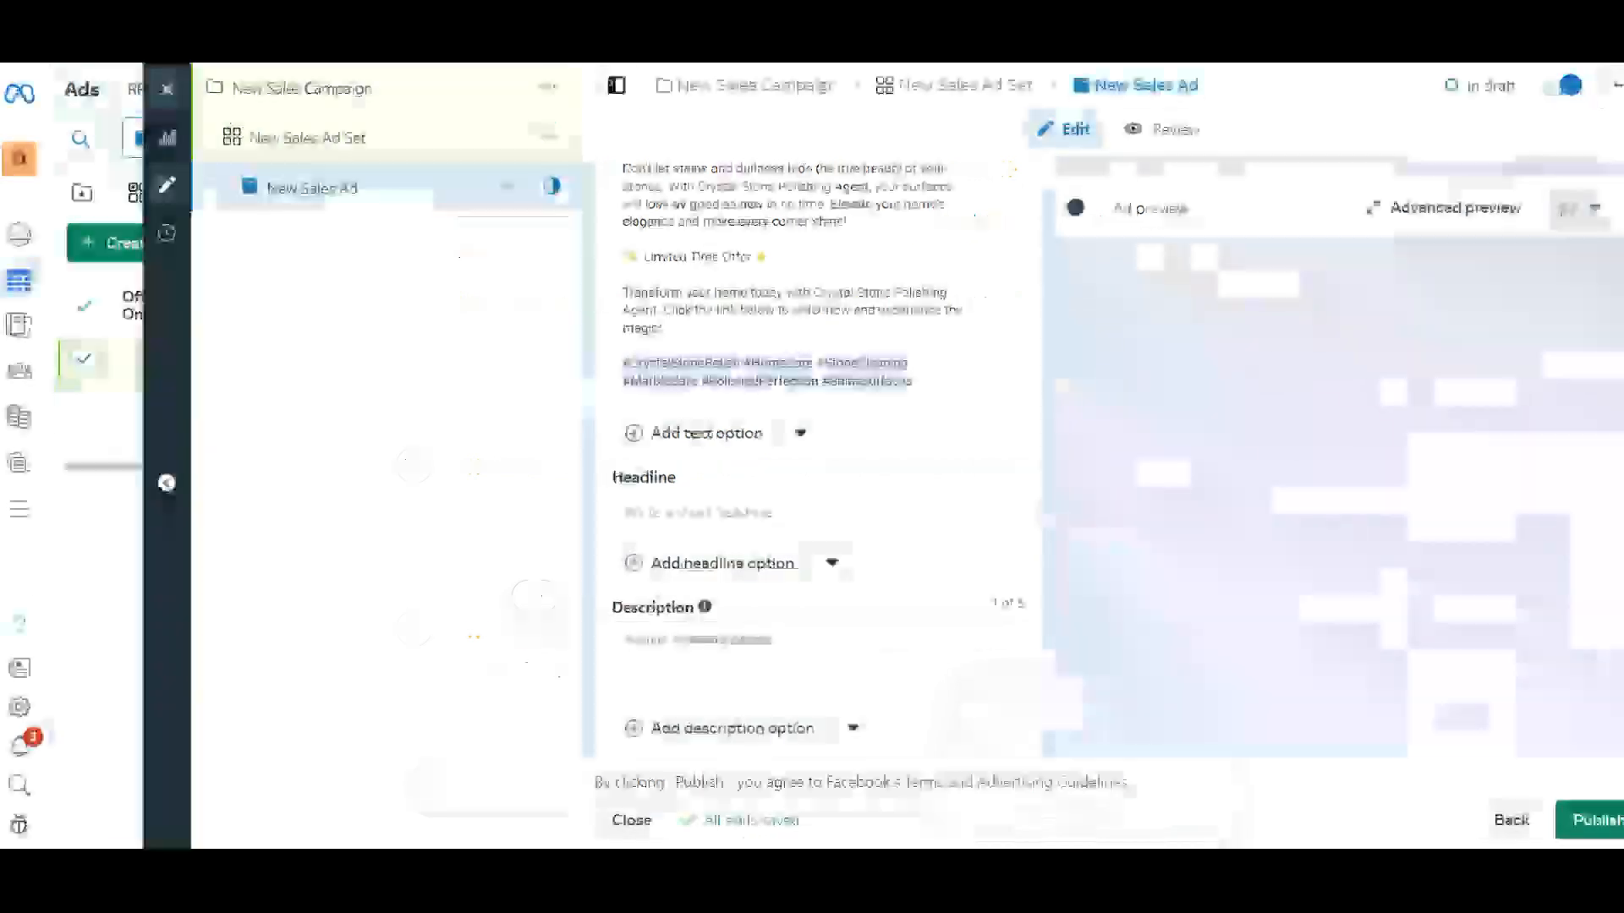
click(688, 511)
key(ctrl+v)
click(474, 482)
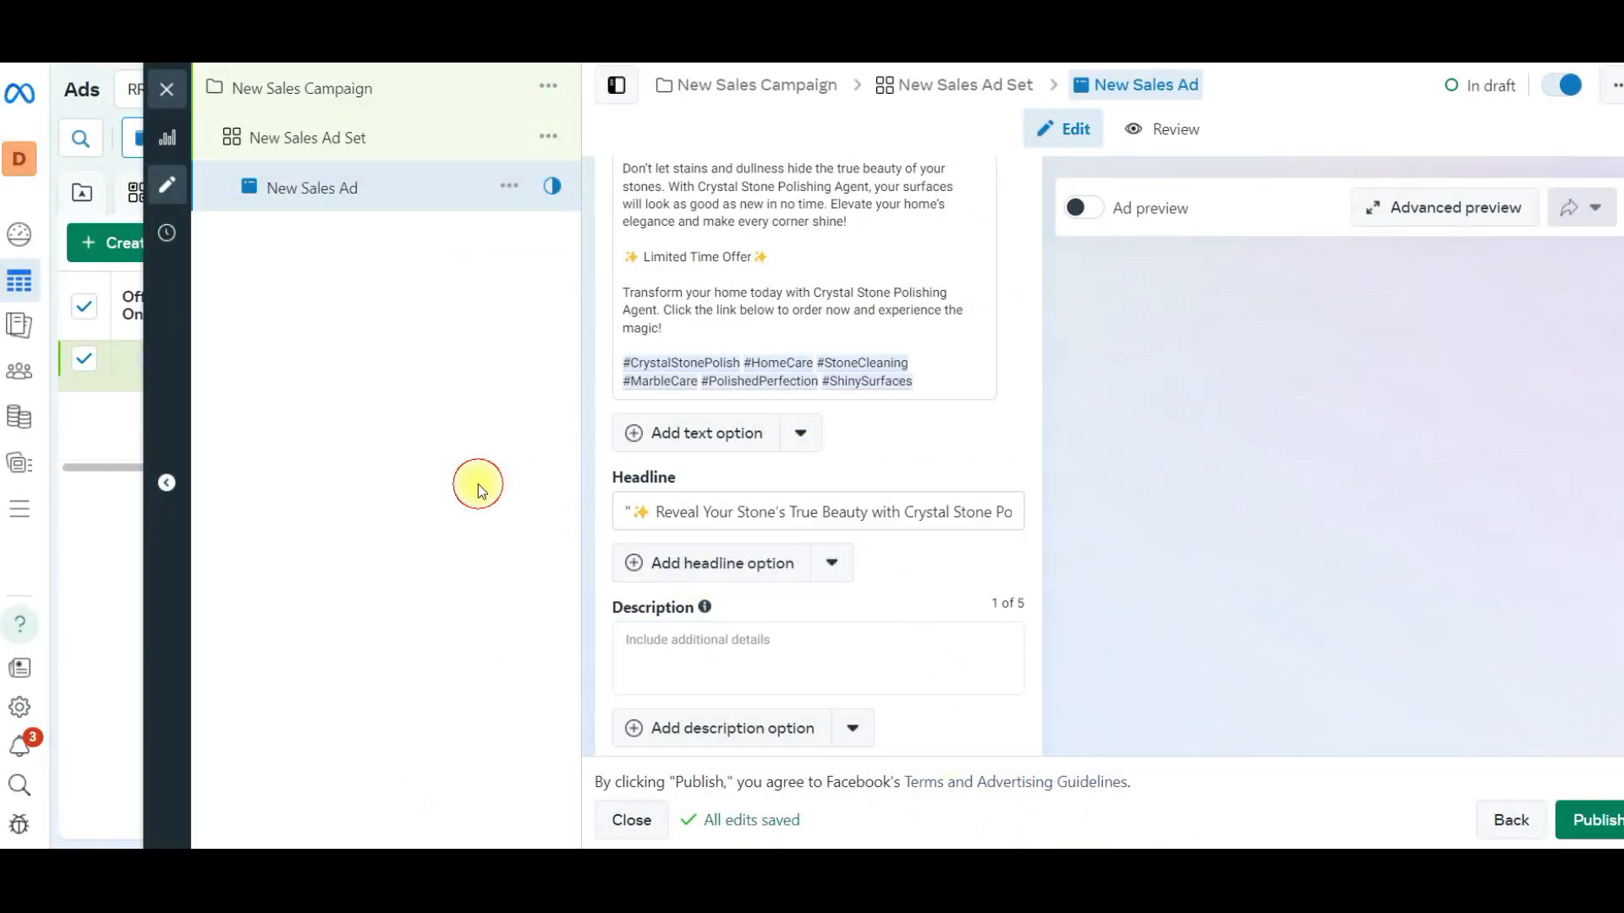
- Enter a description for the ad beginning with "Free Shipping + C"
click(692, 649)
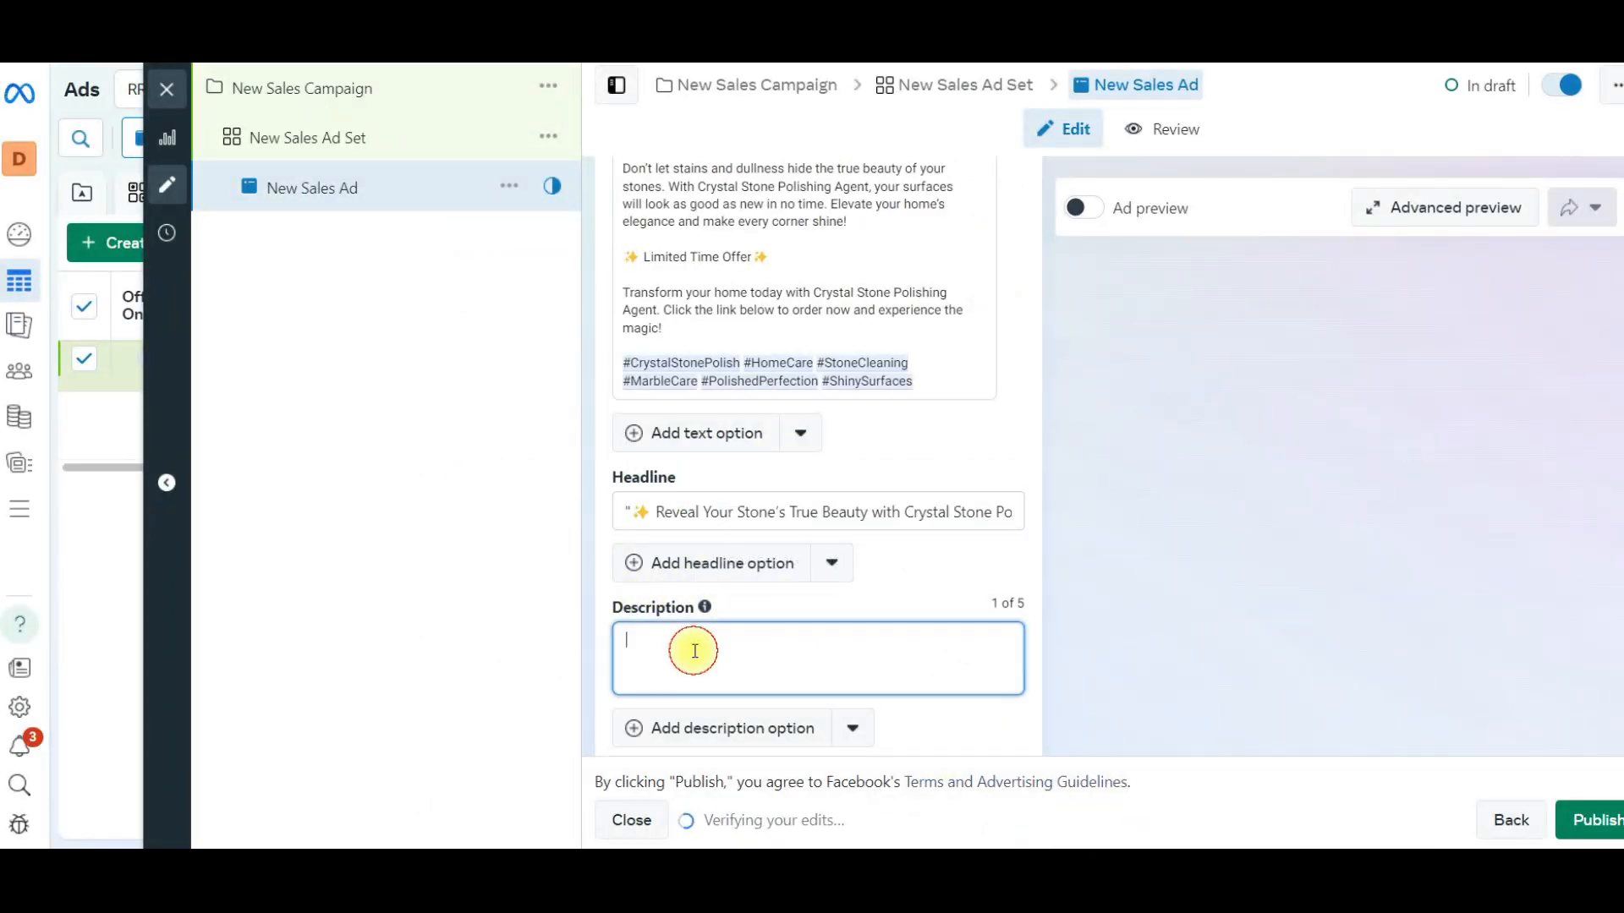
text(Free C)
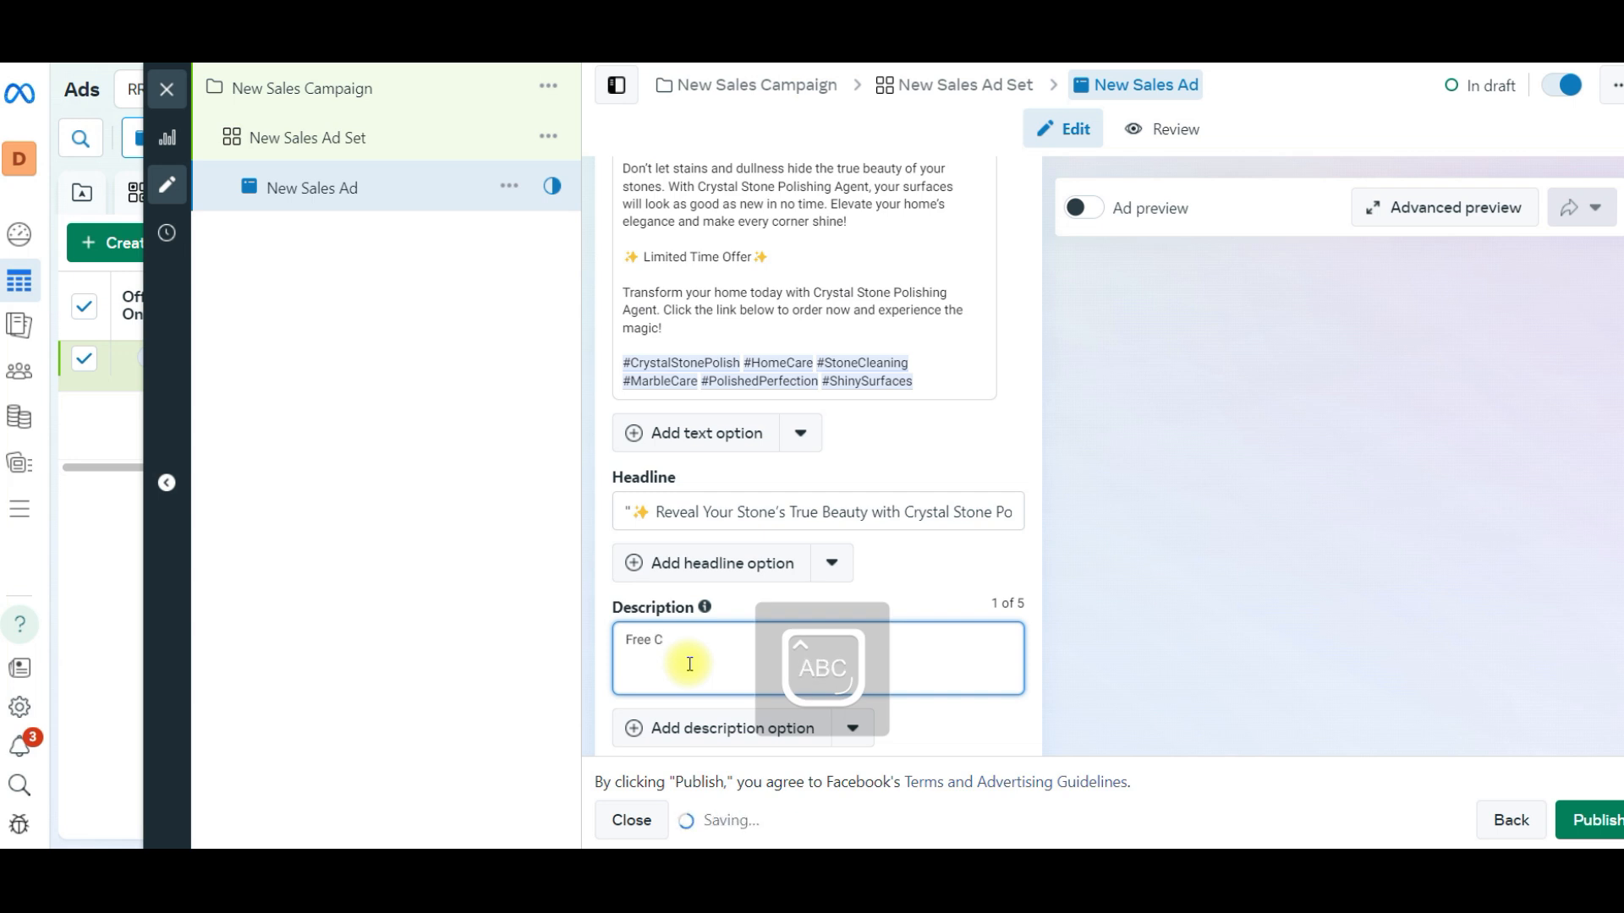
key(BackSpace)
text(Shippin)
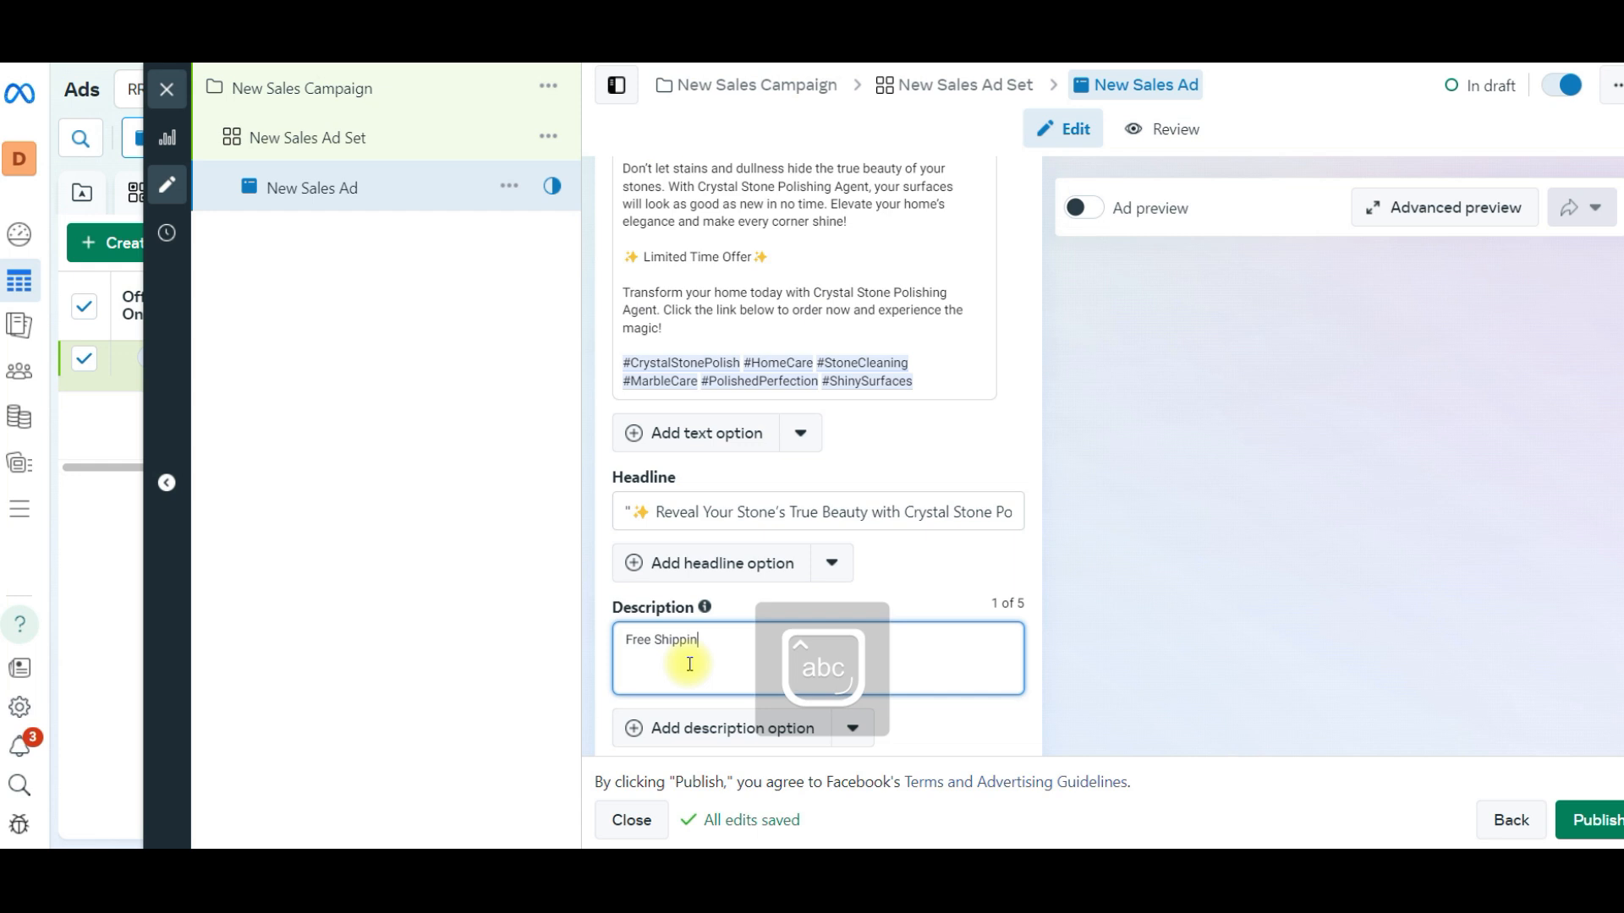
text(g + COD Available)
- Add media to the ad creative by choosing the three files in the folder's first row for upload
scroll(751, 496, up, 4)
scroll(648, 239, up, 2)
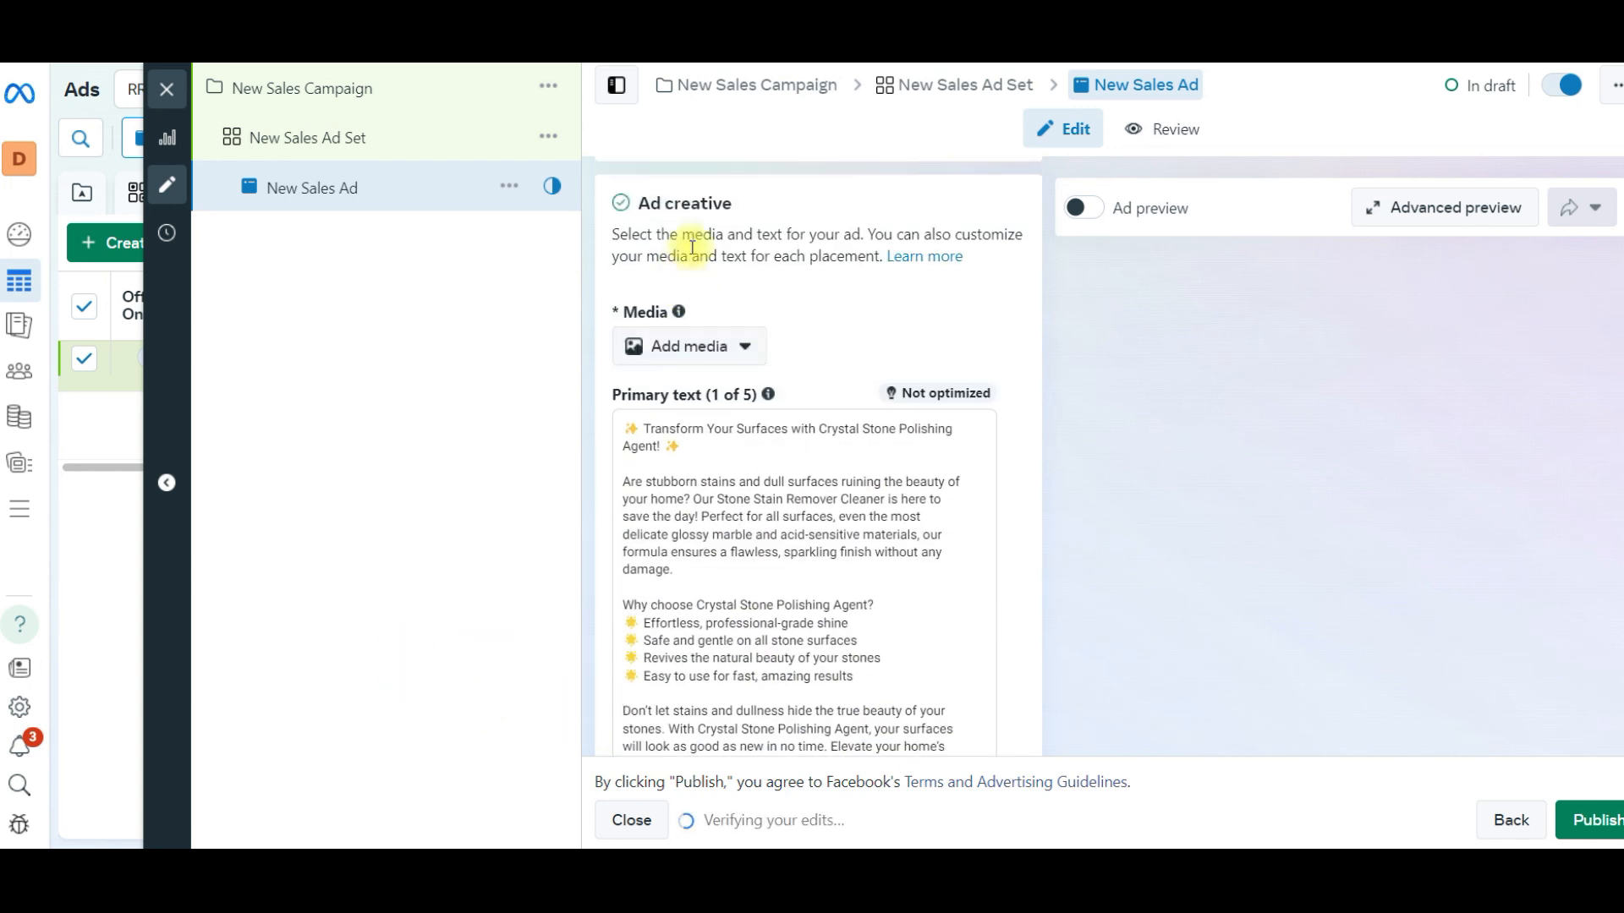
click(716, 353)
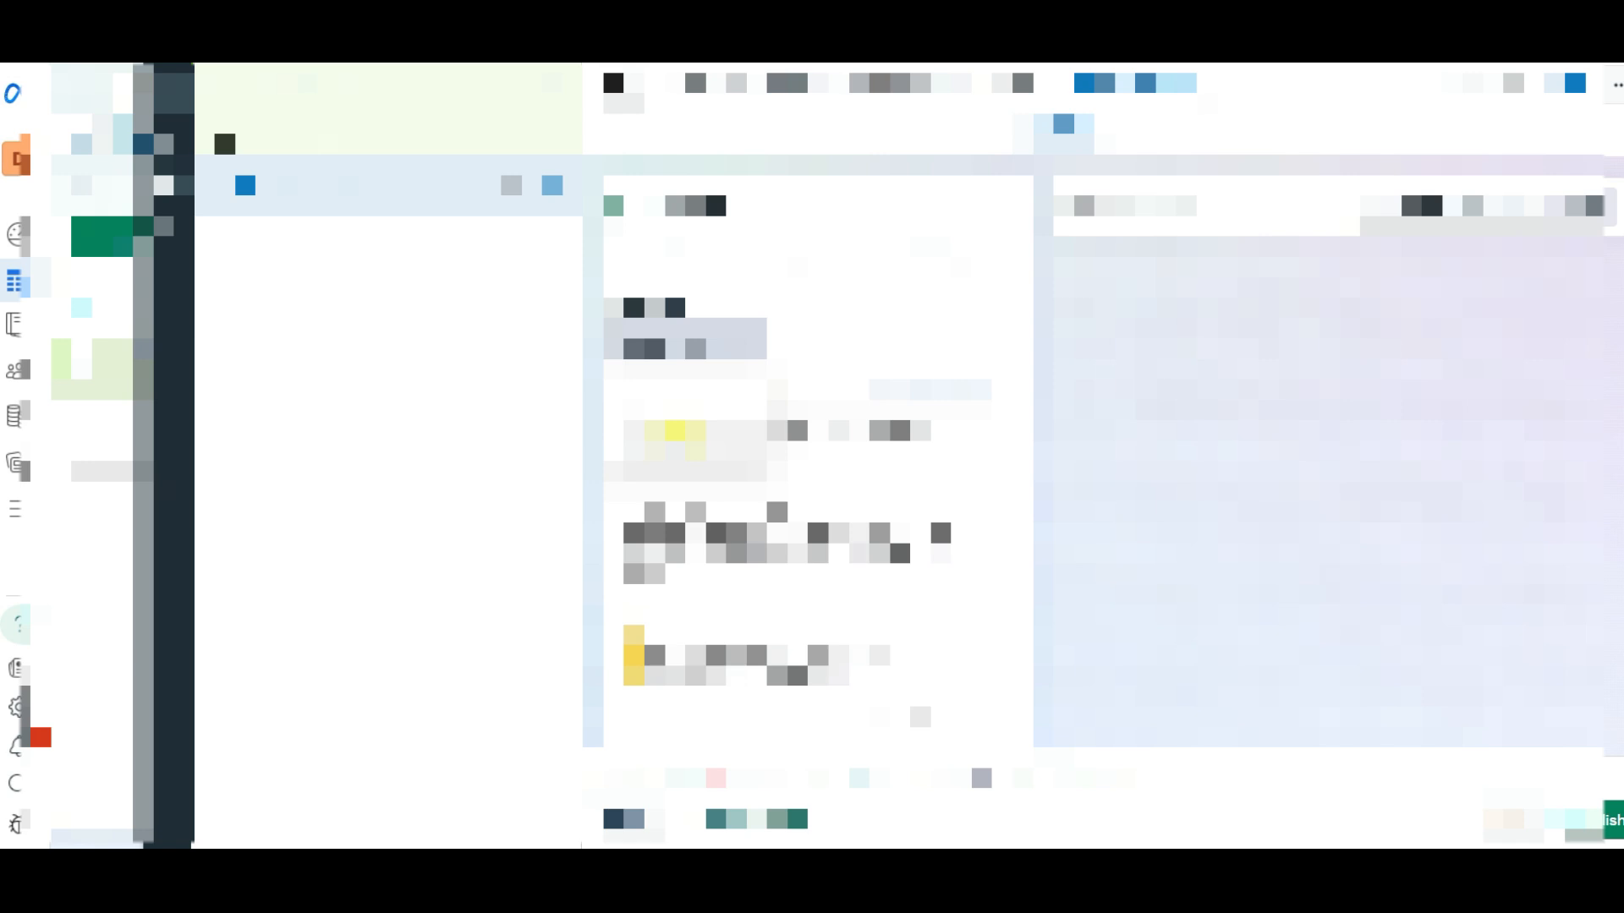
click(675, 432)
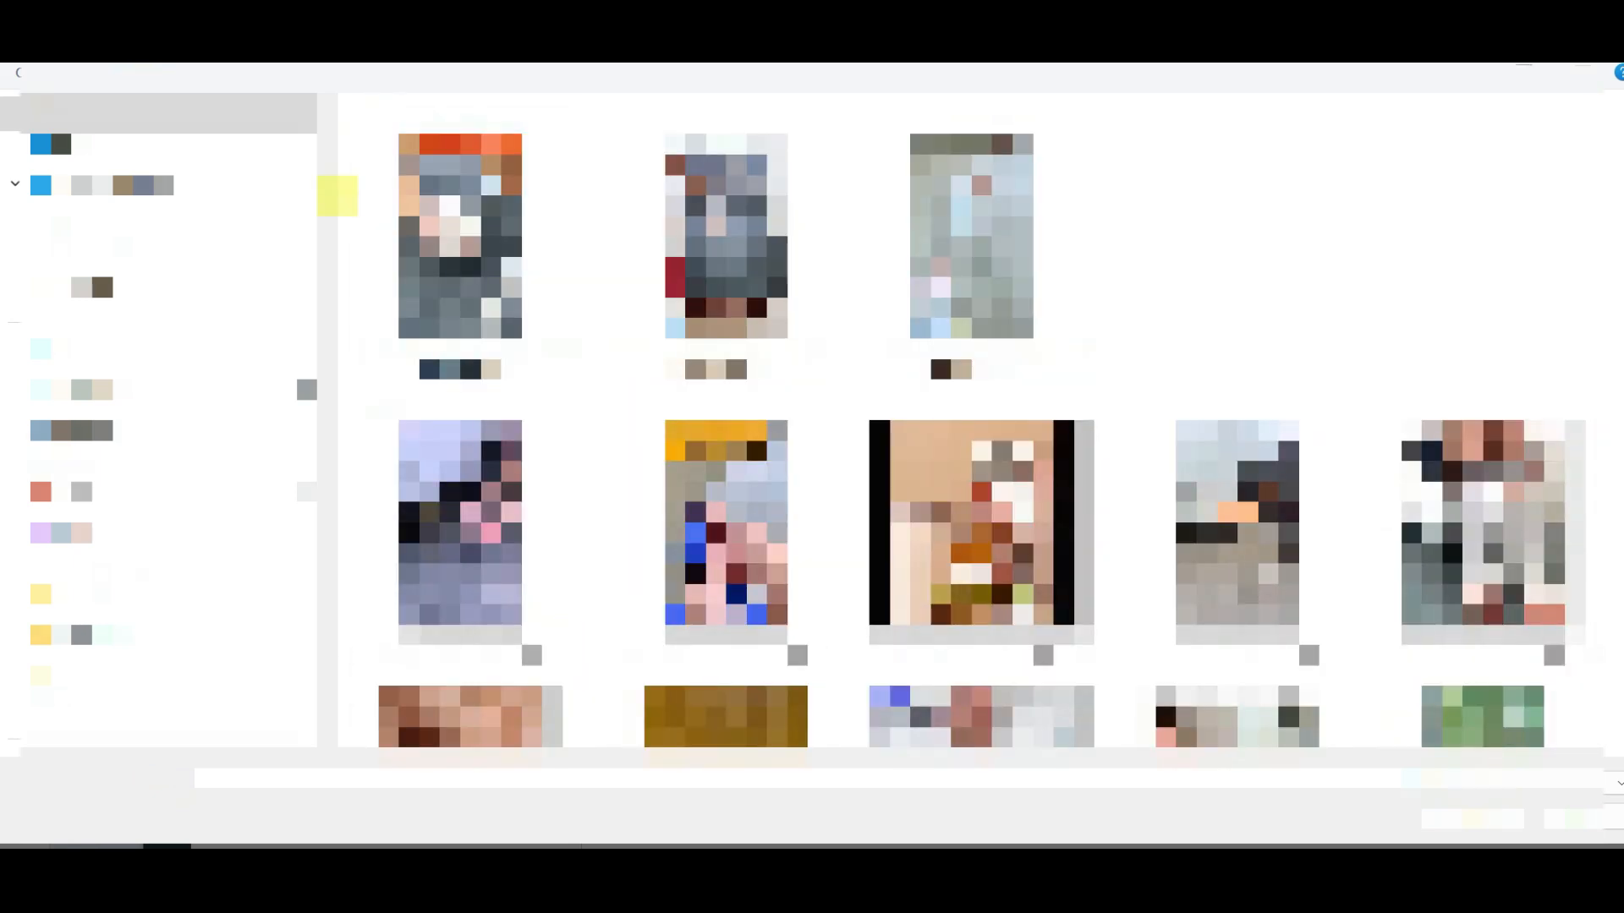
shift+click(981, 245)
click(1453, 836)
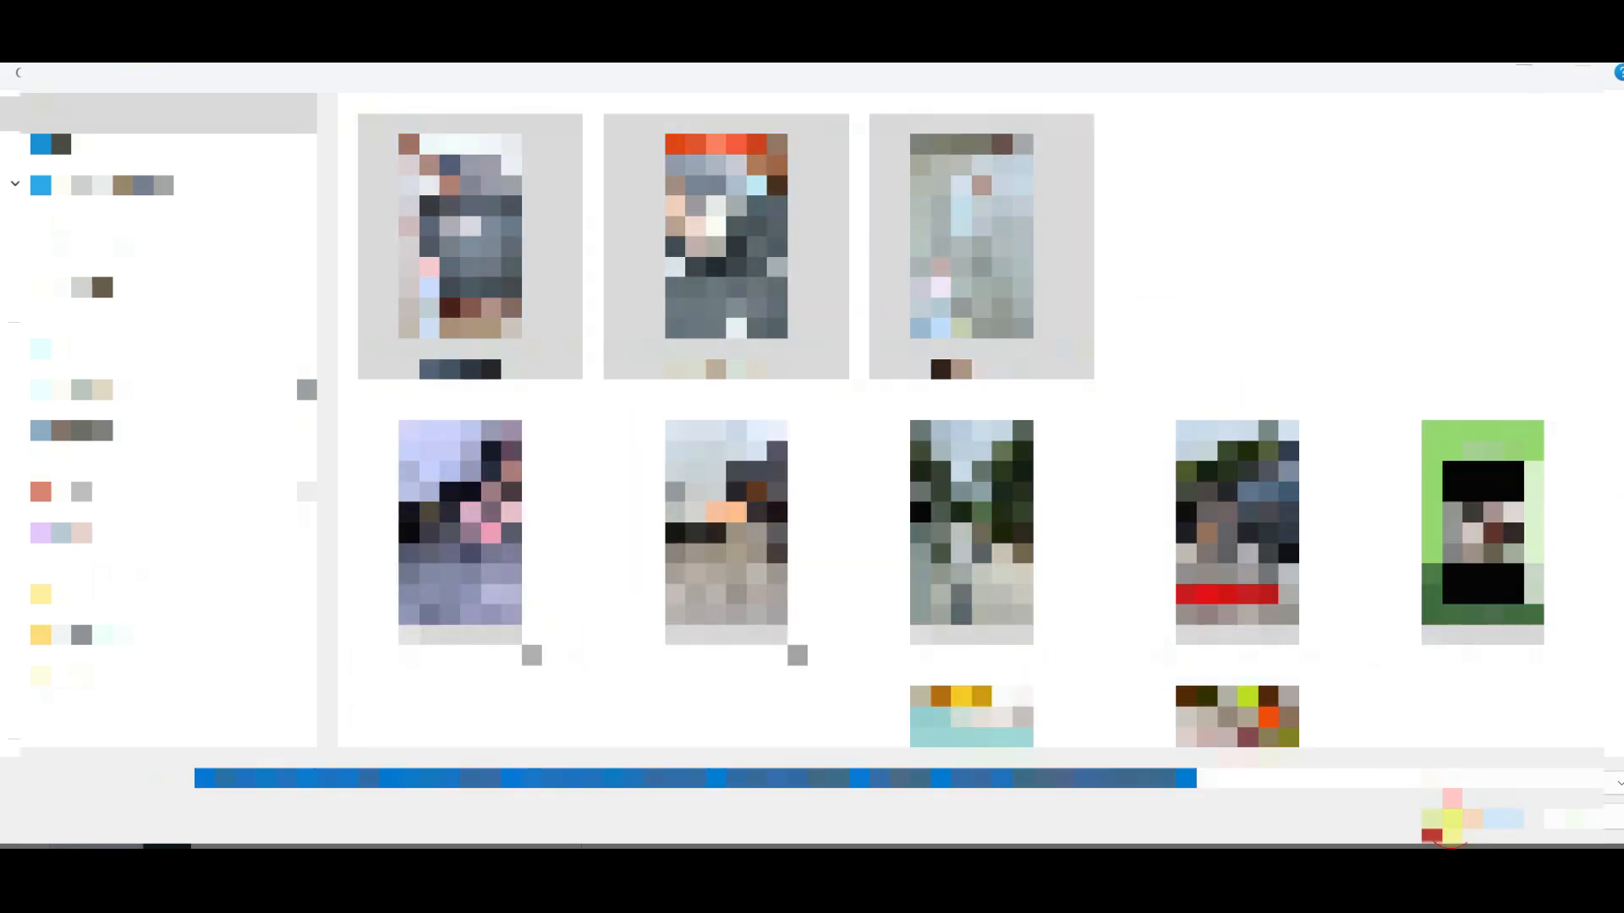